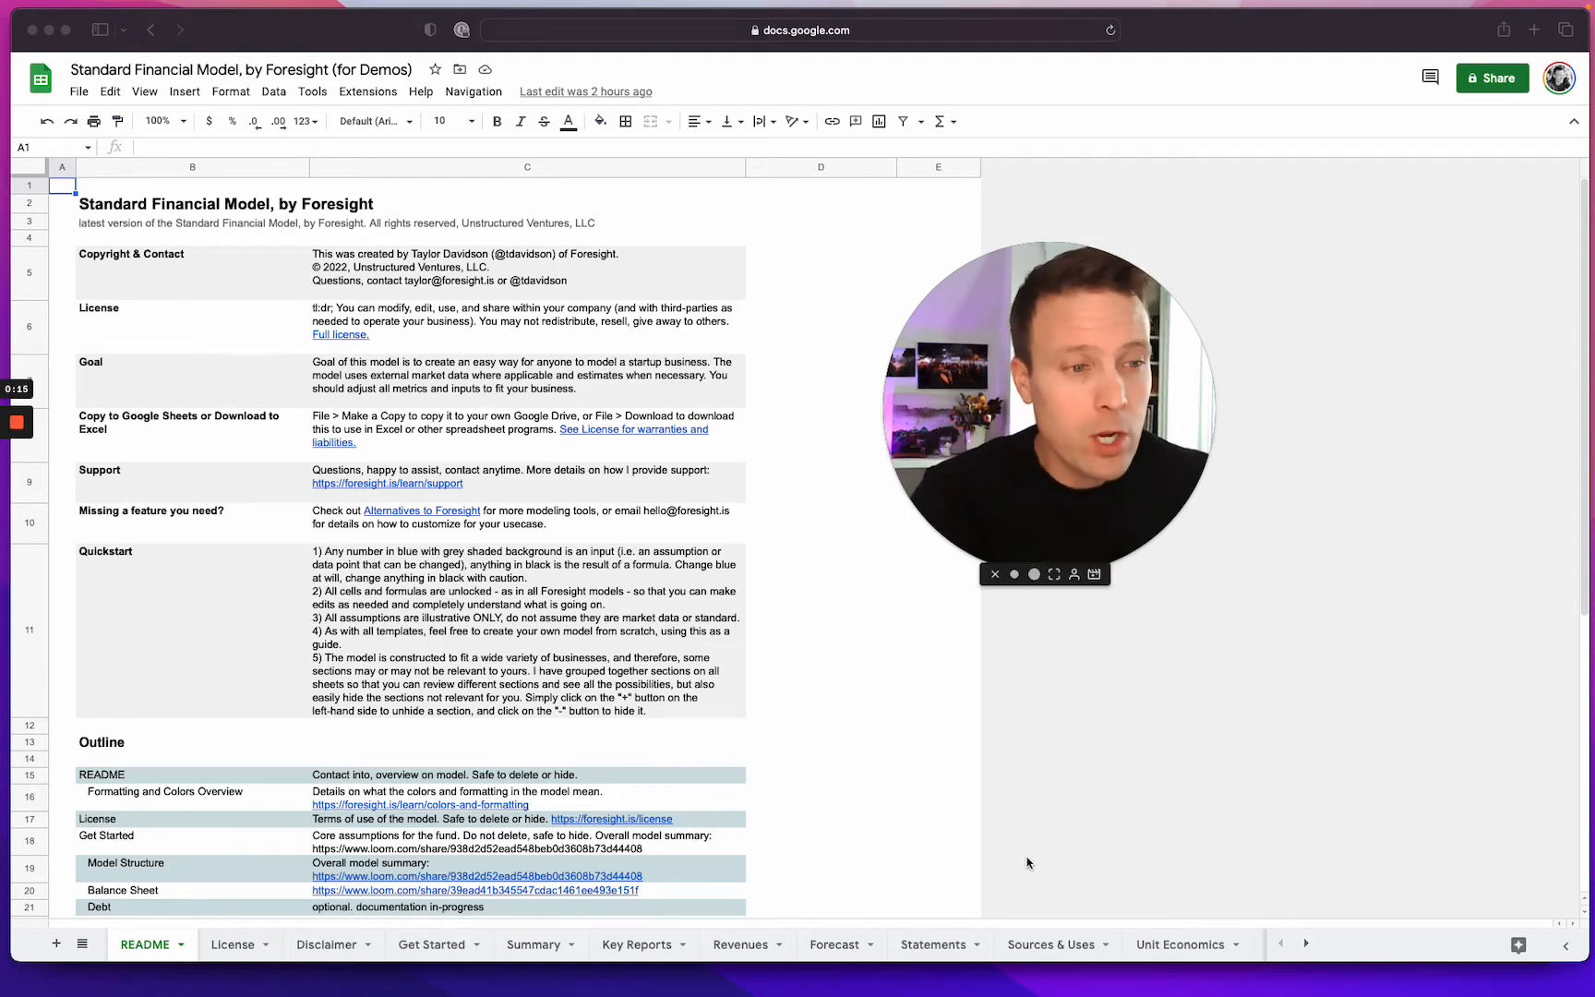
Step: Look over the Get Started assumptions and the detailed Forecast sheet, and return to the Get Started sheet
{"action": "left_click", "coordinate": [435, 949]}
{"action": "left_click", "coordinate": [434, 946]}
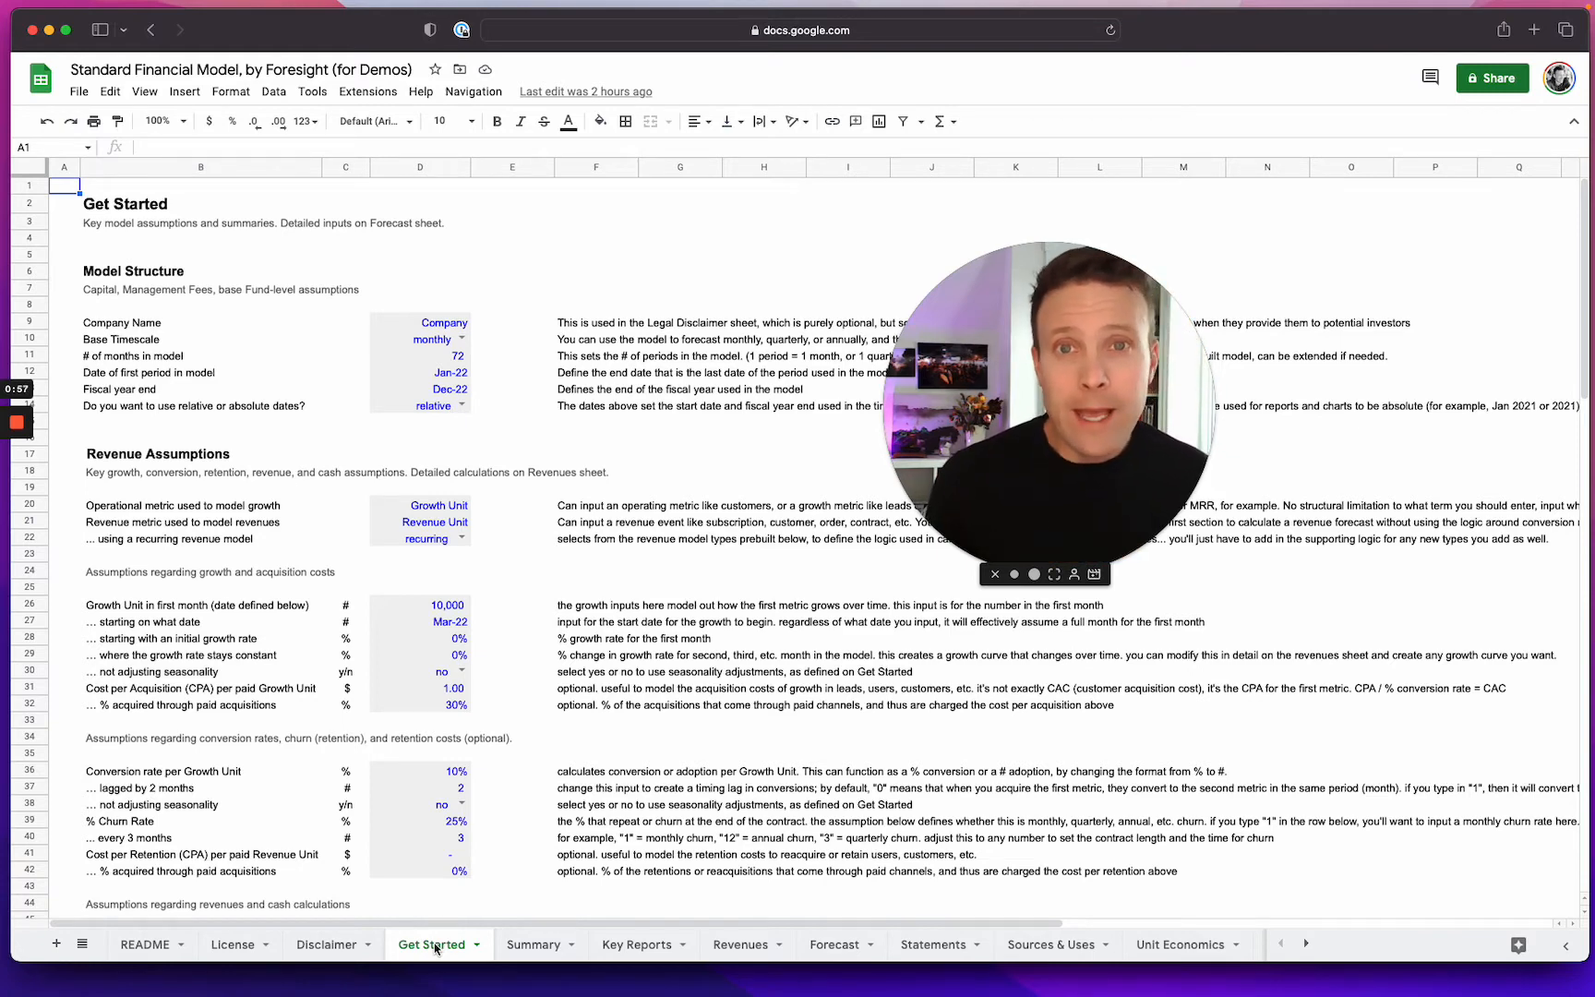
{"action": "left_click", "coordinate": [837, 948]}
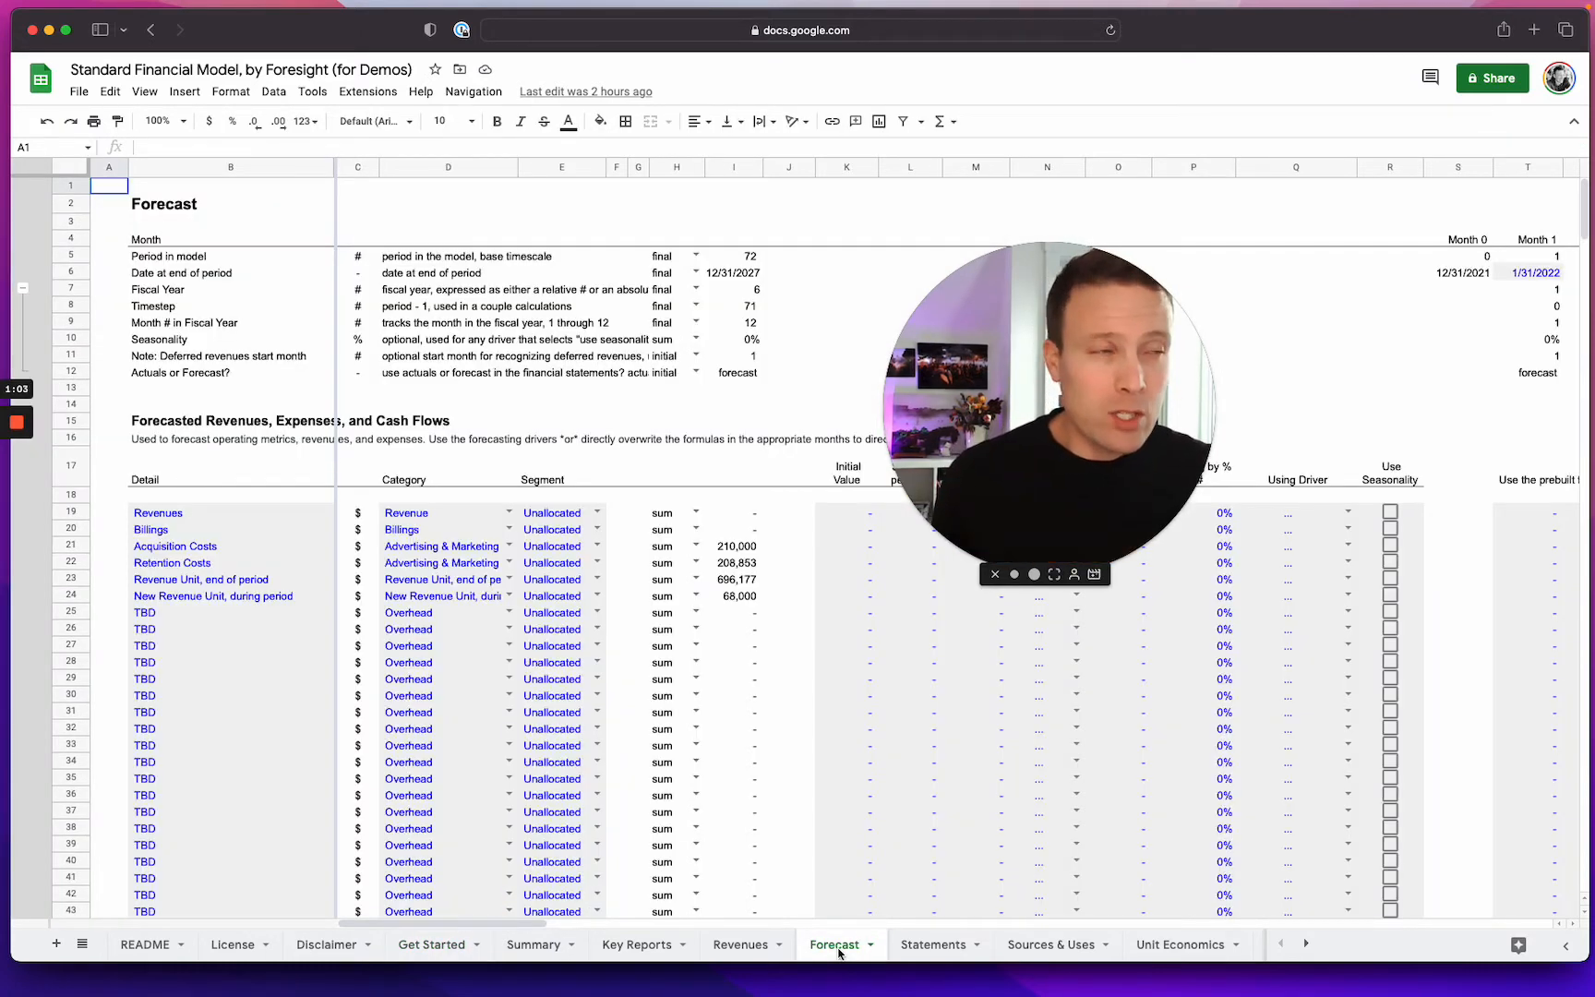
{"action": "left_click", "coordinate": [436, 953]}
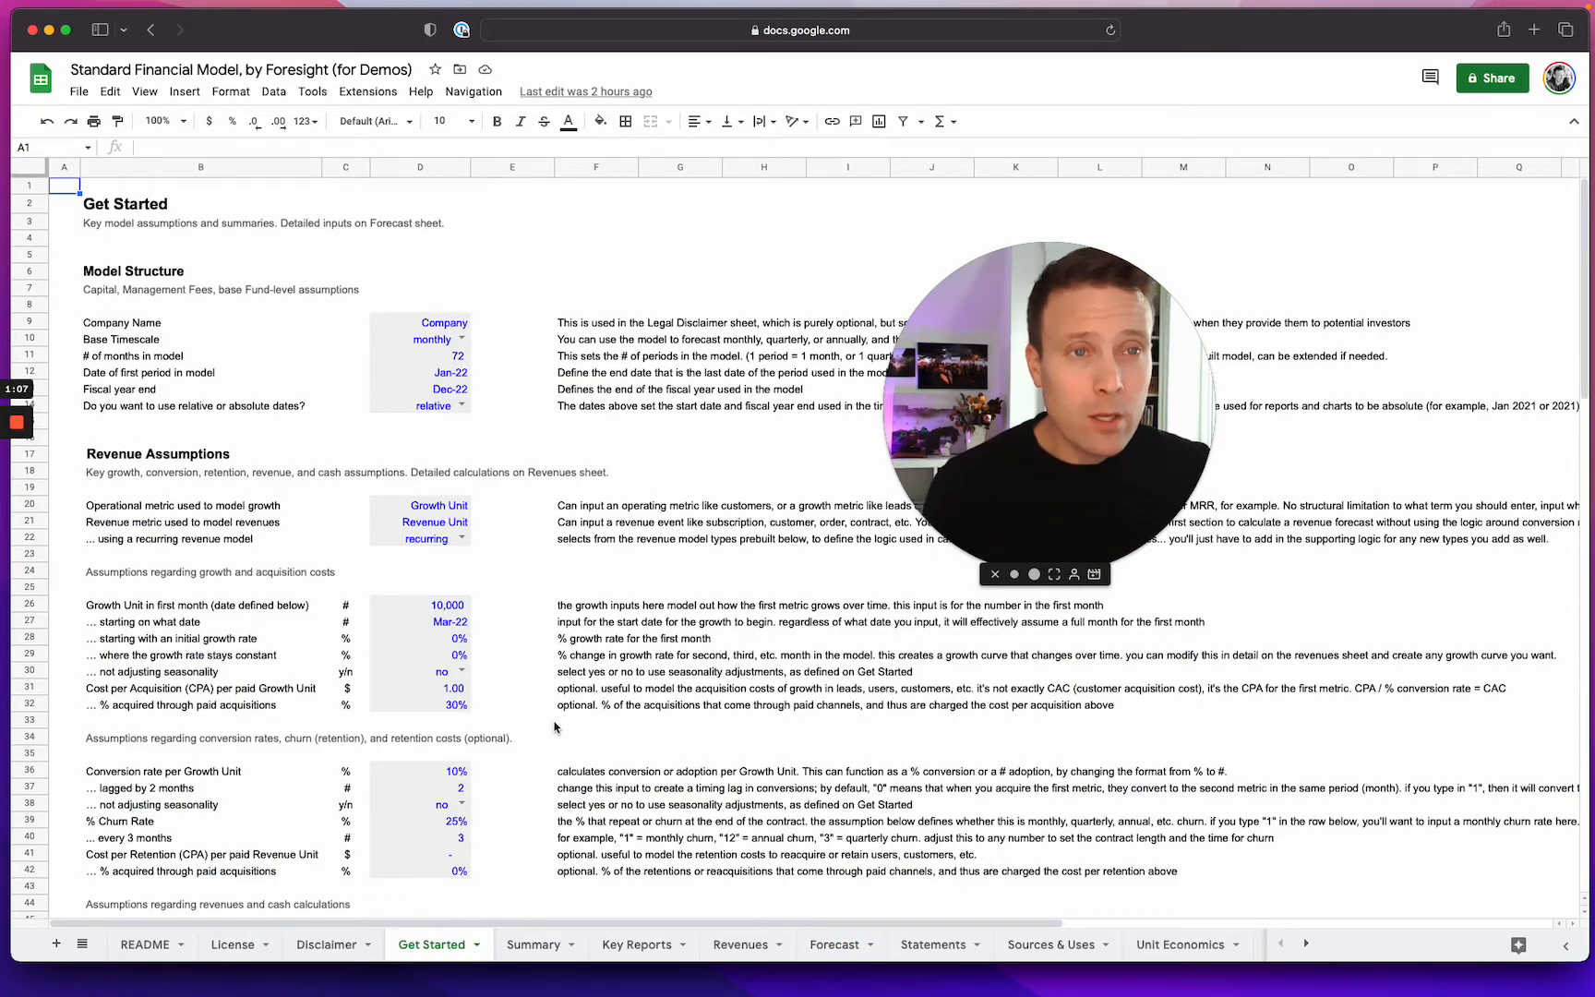
Step: In Revenue Assumptions, set the operational metric used to model growth to Sessions
{"action": "scroll", "coordinate": [554, 727], "scroll_direction": "down", "scroll_amount": 3}
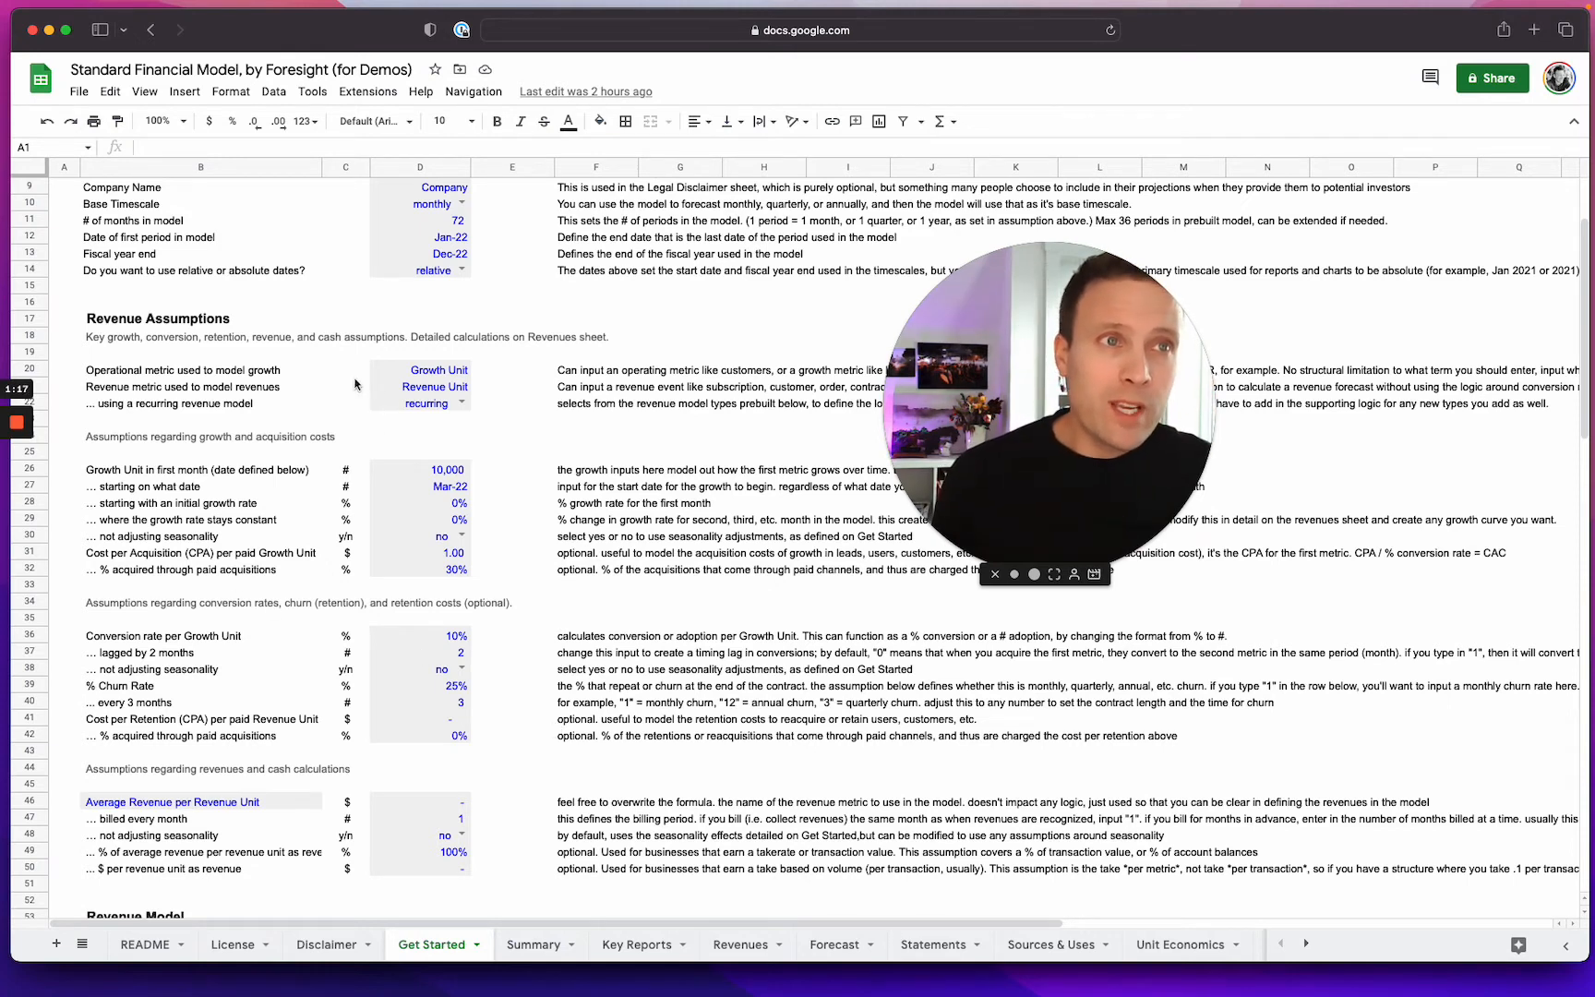
{"action": "left_click", "coordinate": [291, 376]}
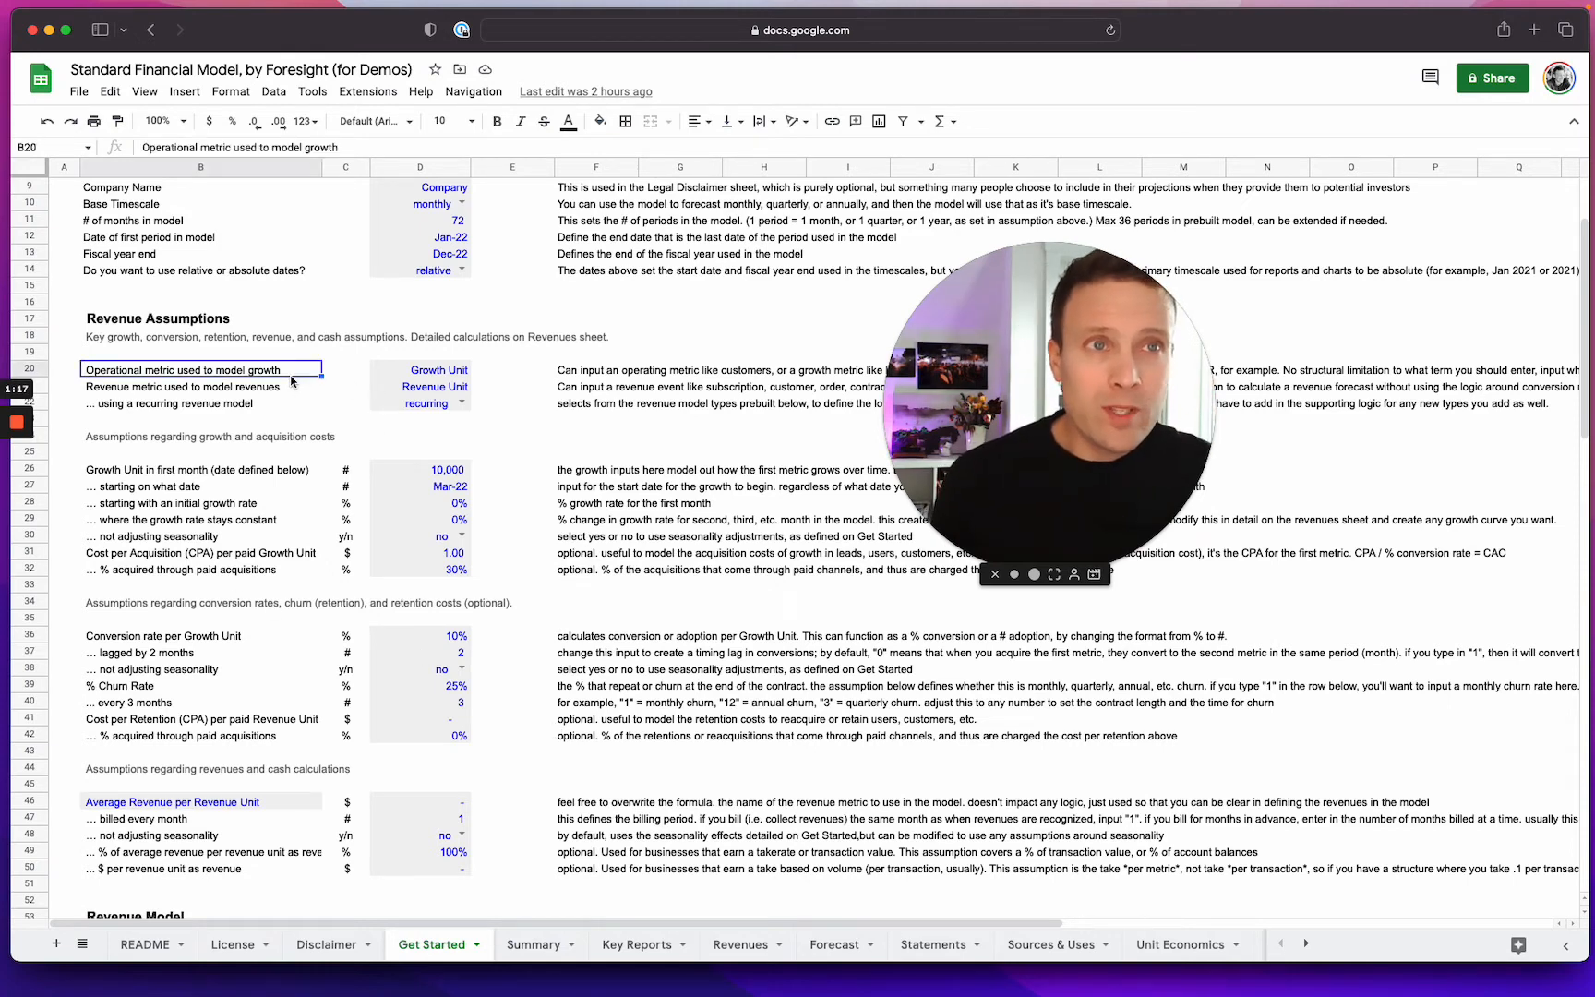
{"action": "left_click", "coordinate": [420, 374]}
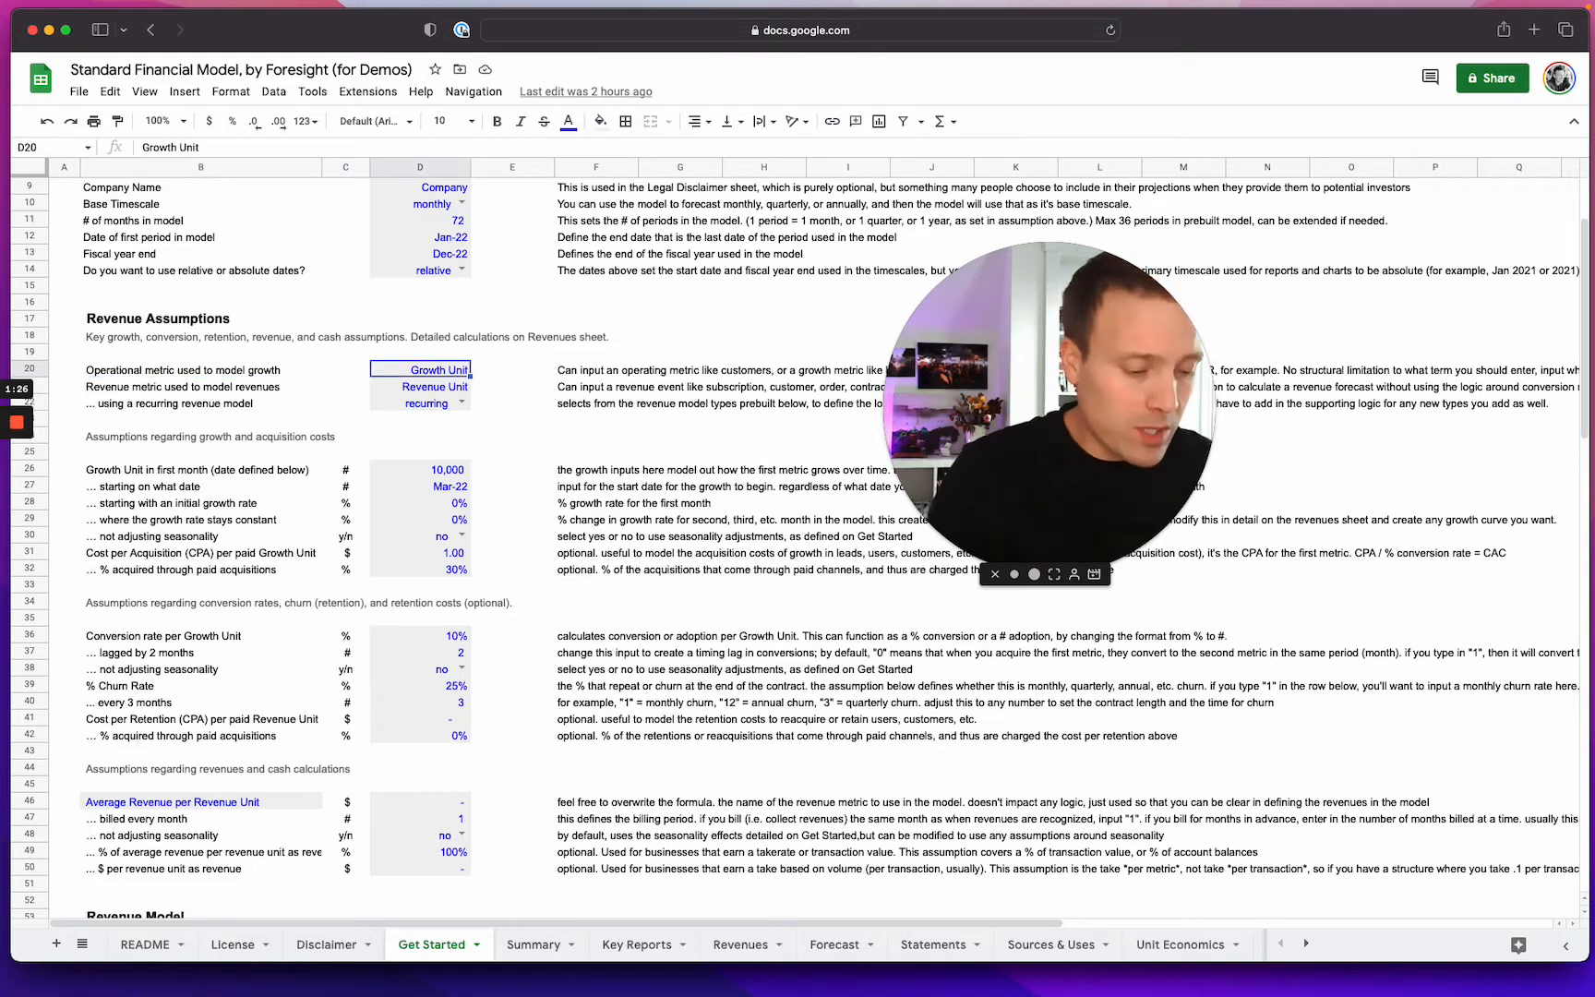
{"action": "type", "text": "Sessions"}
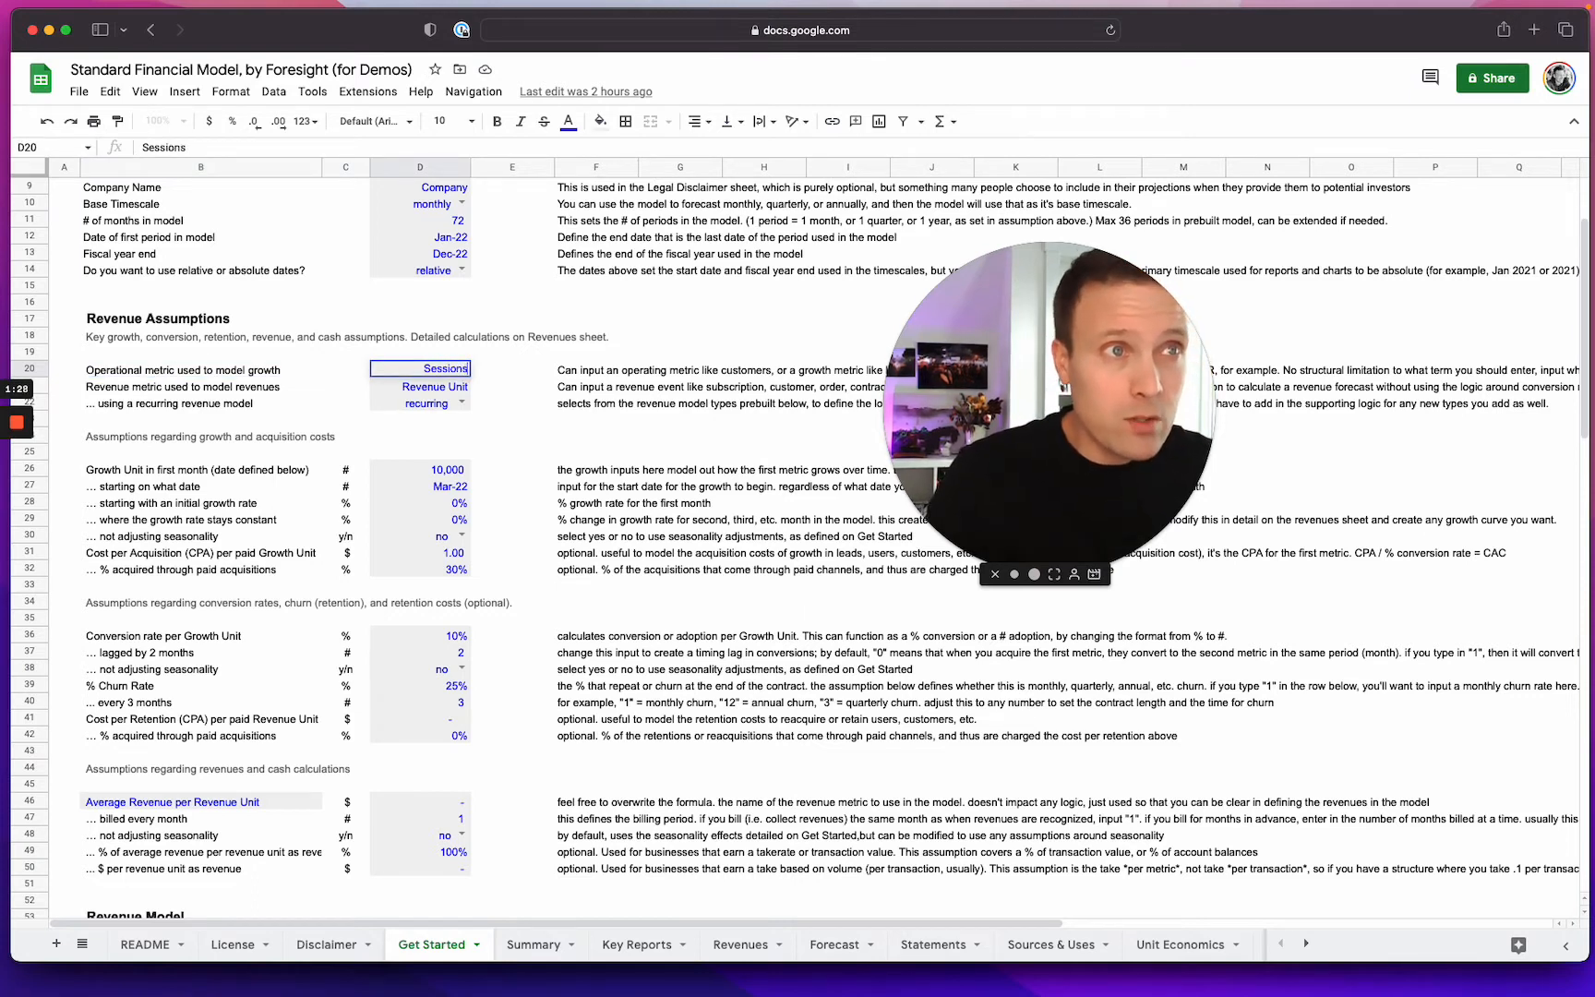
{"action": "key", "text": "Return"}
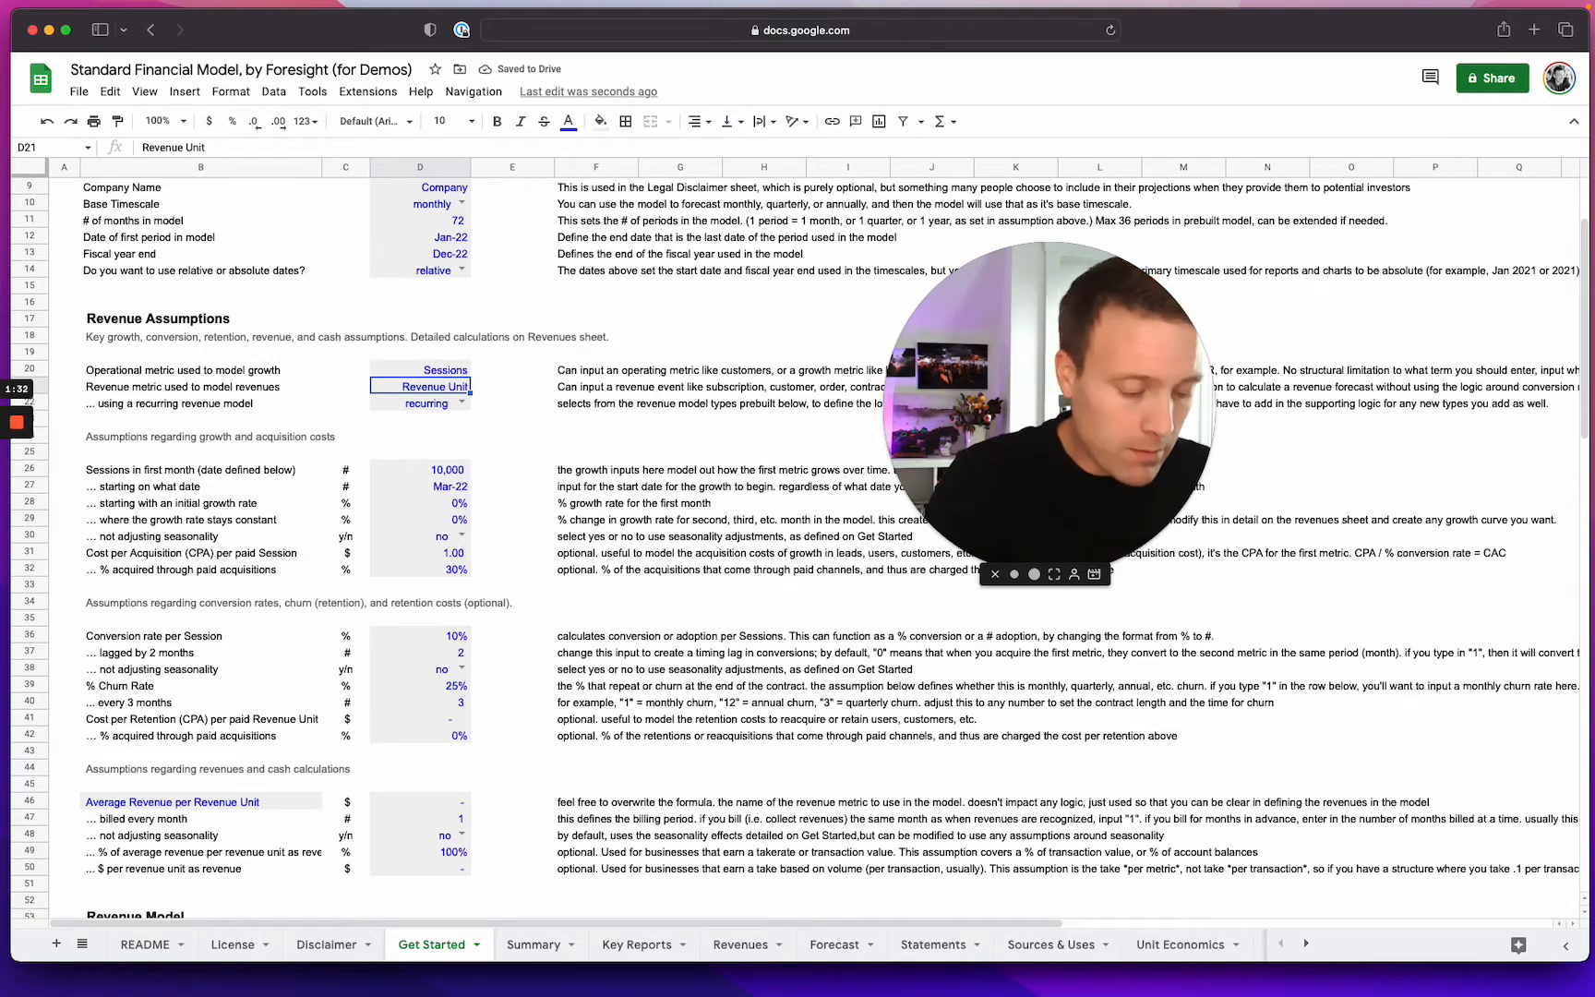
Step: Set the revenue metric used to model revenues to Customers and choose the ecommerce revenue model
{"action": "type", "text": "Customers"}
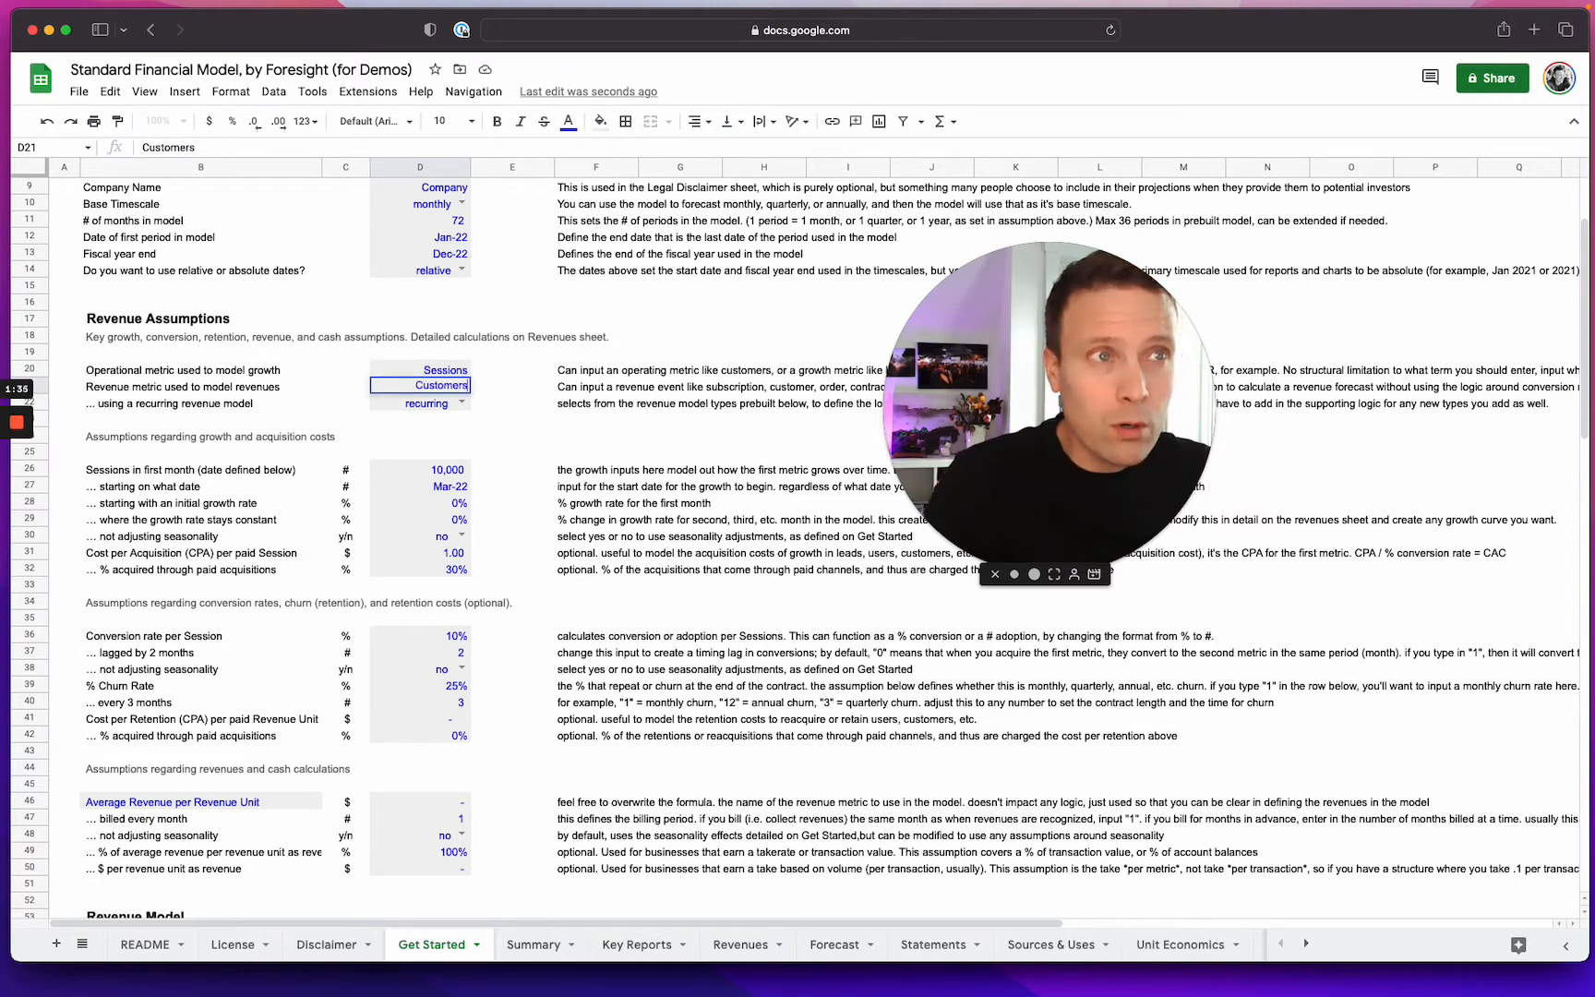
{"action": "key", "text": "Return"}
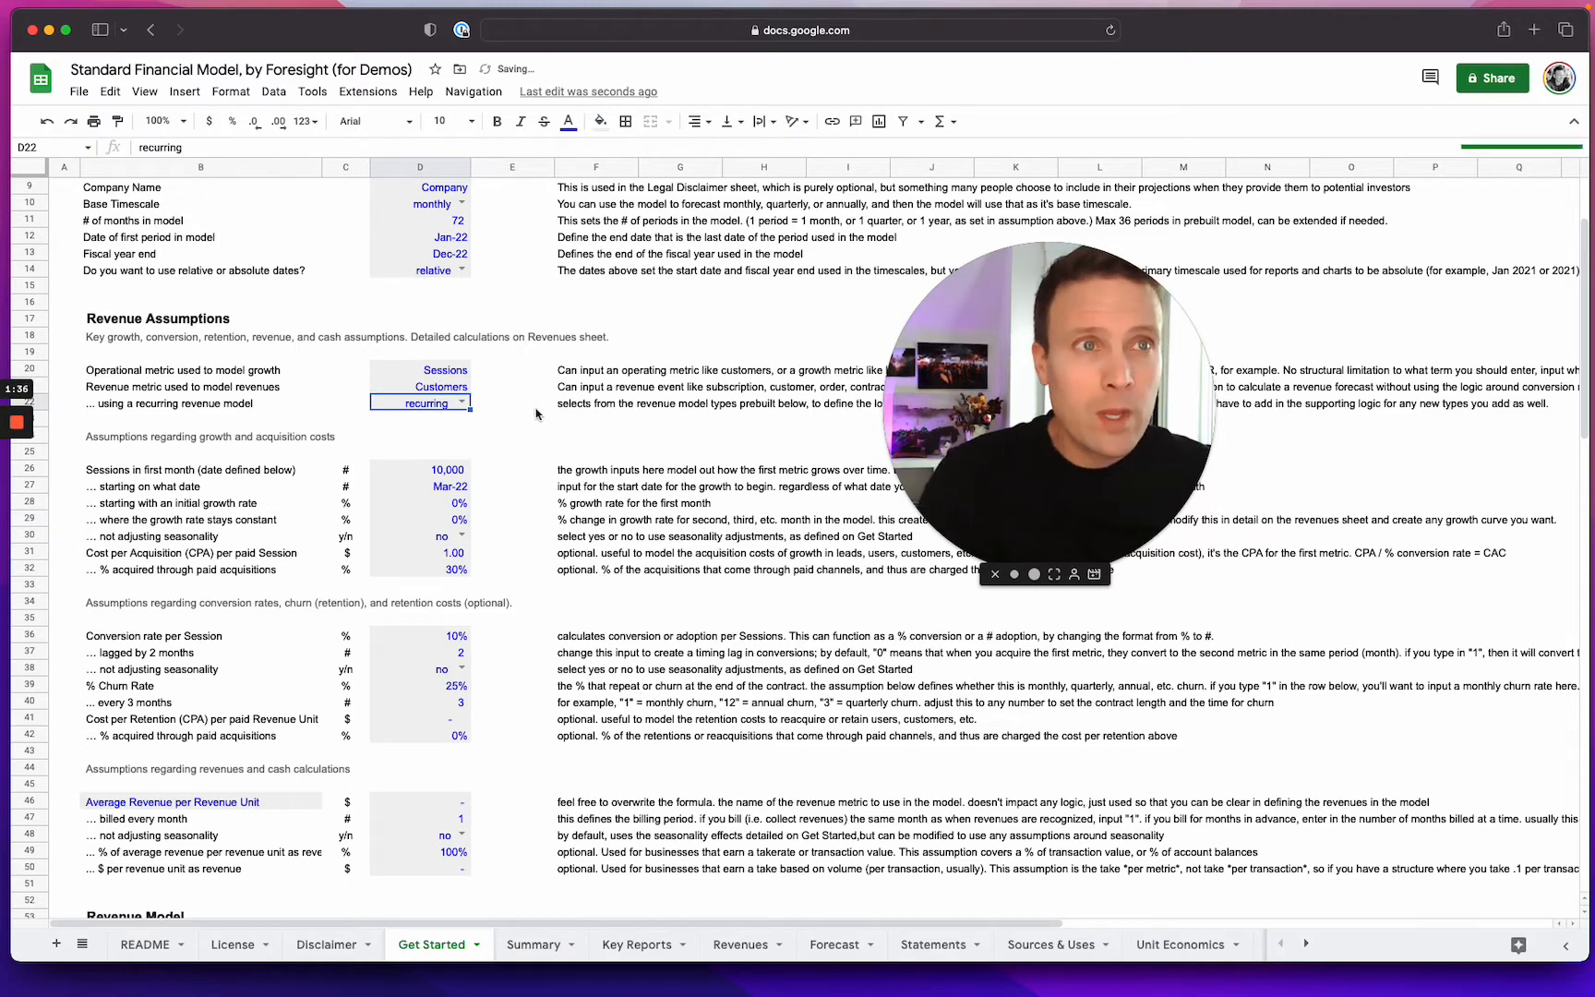
{"action": "left_click", "coordinate": [460, 402]}
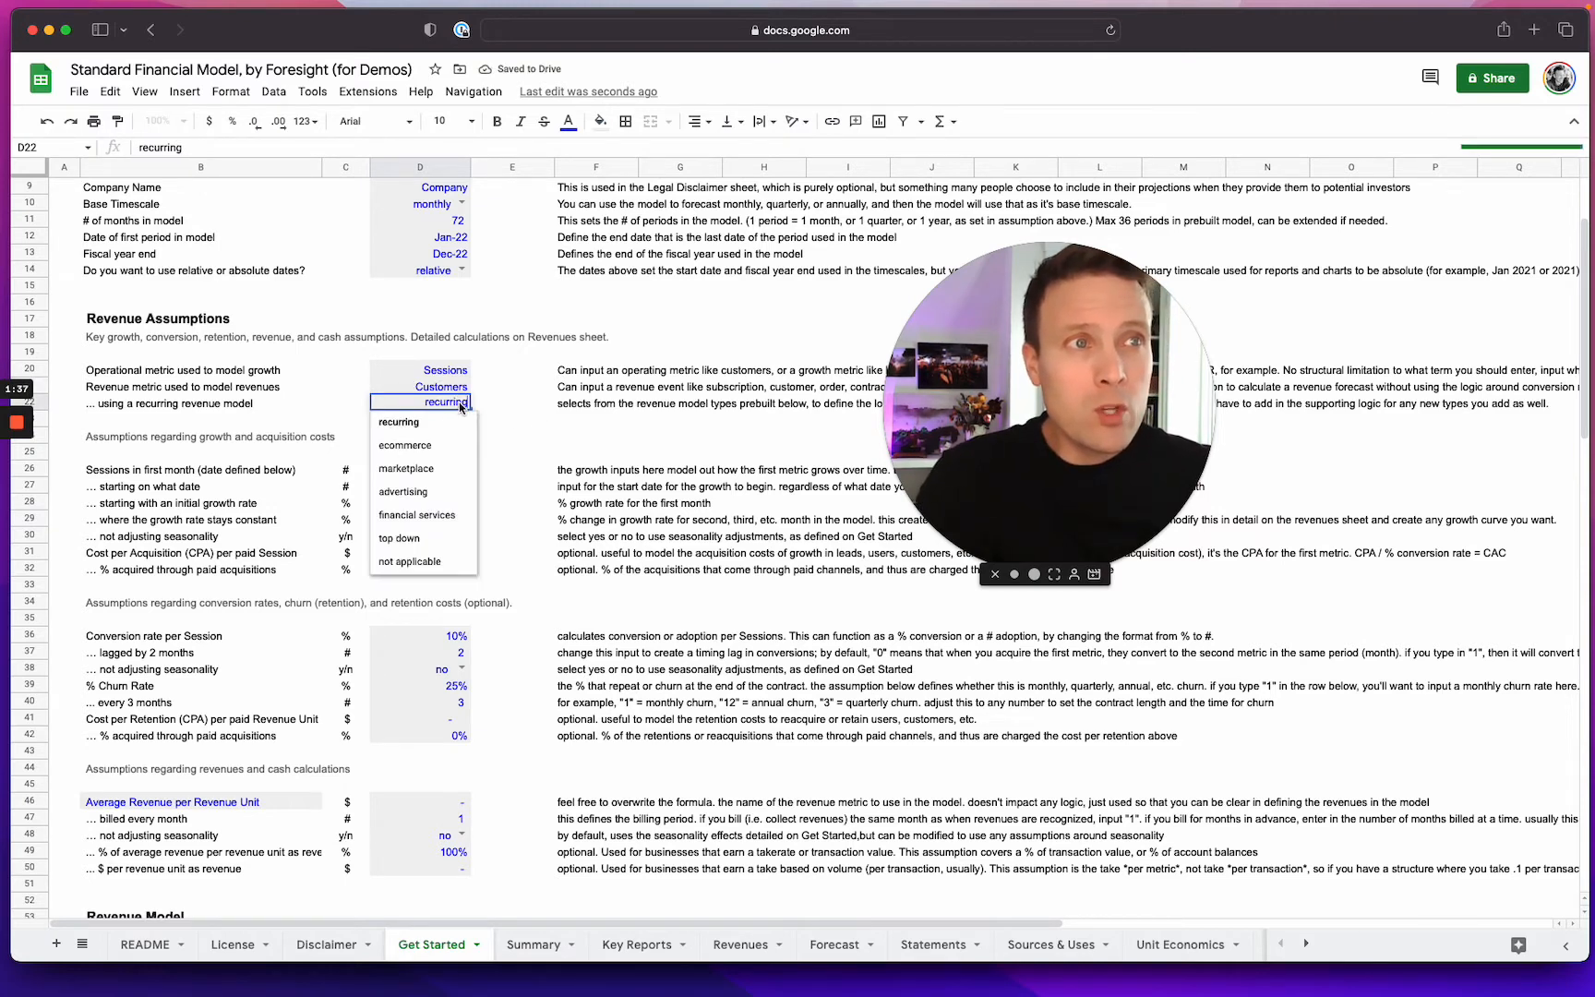
{"action": "left_click", "coordinate": [439, 446]}
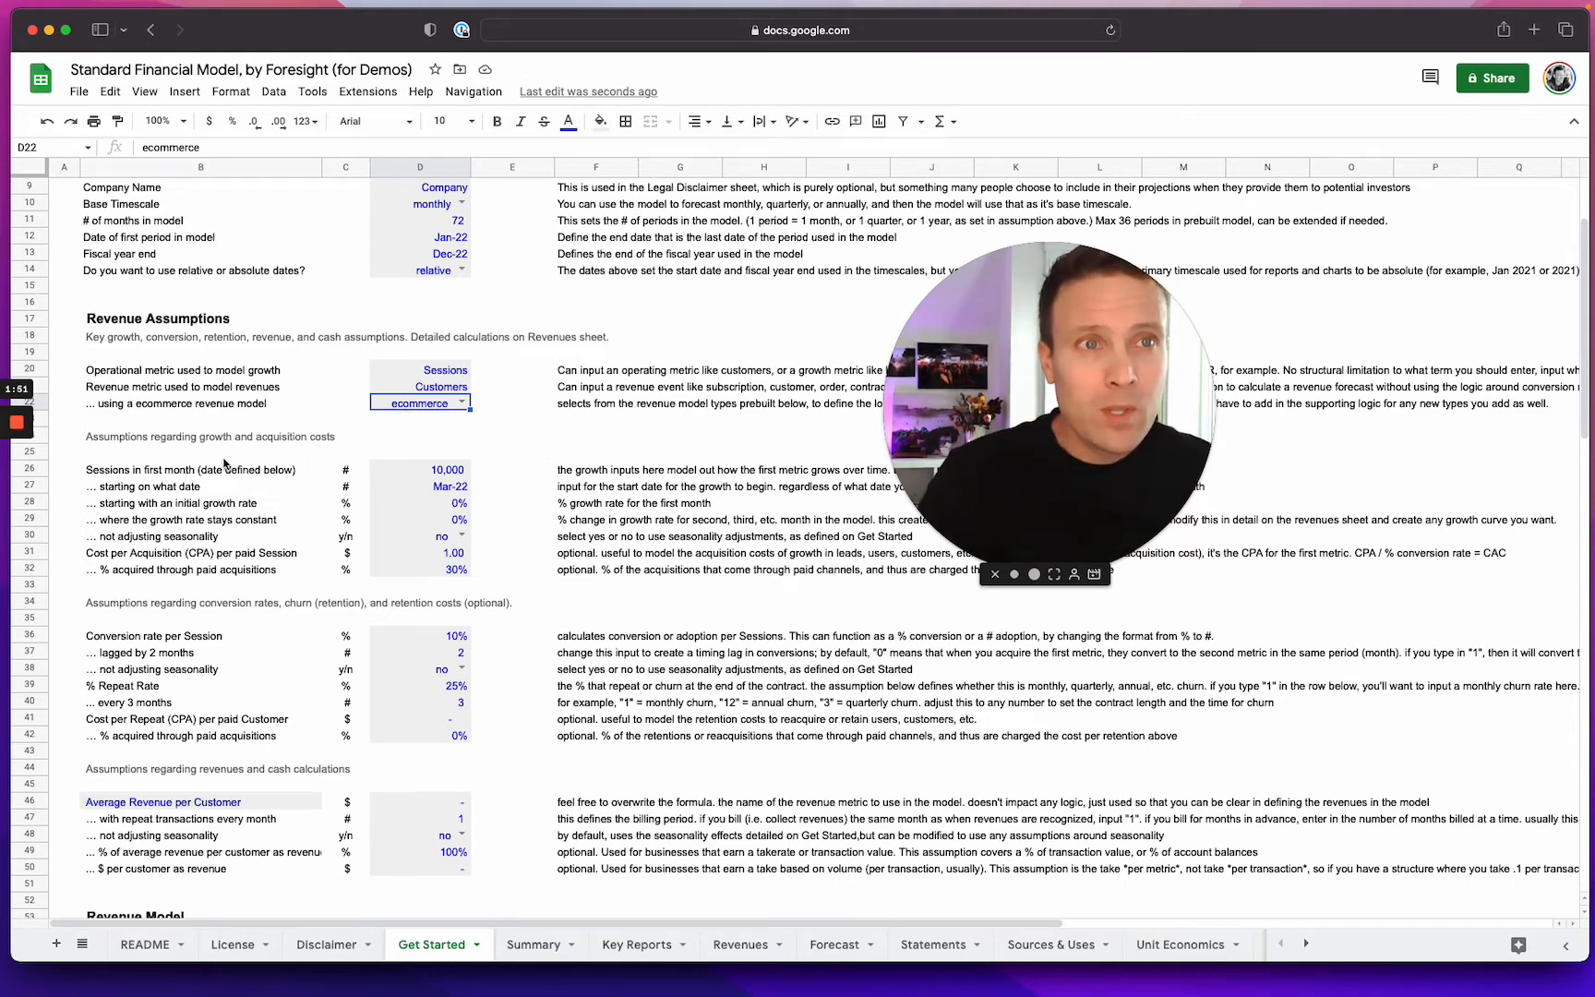
Step: In the growth and acquisition assumptions, set the initial growth rate to 15% and the monthly change in growth rate to -5%
{"action": "left_click", "coordinate": [200, 472]}
{"action": "left_click", "coordinate": [437, 375]}
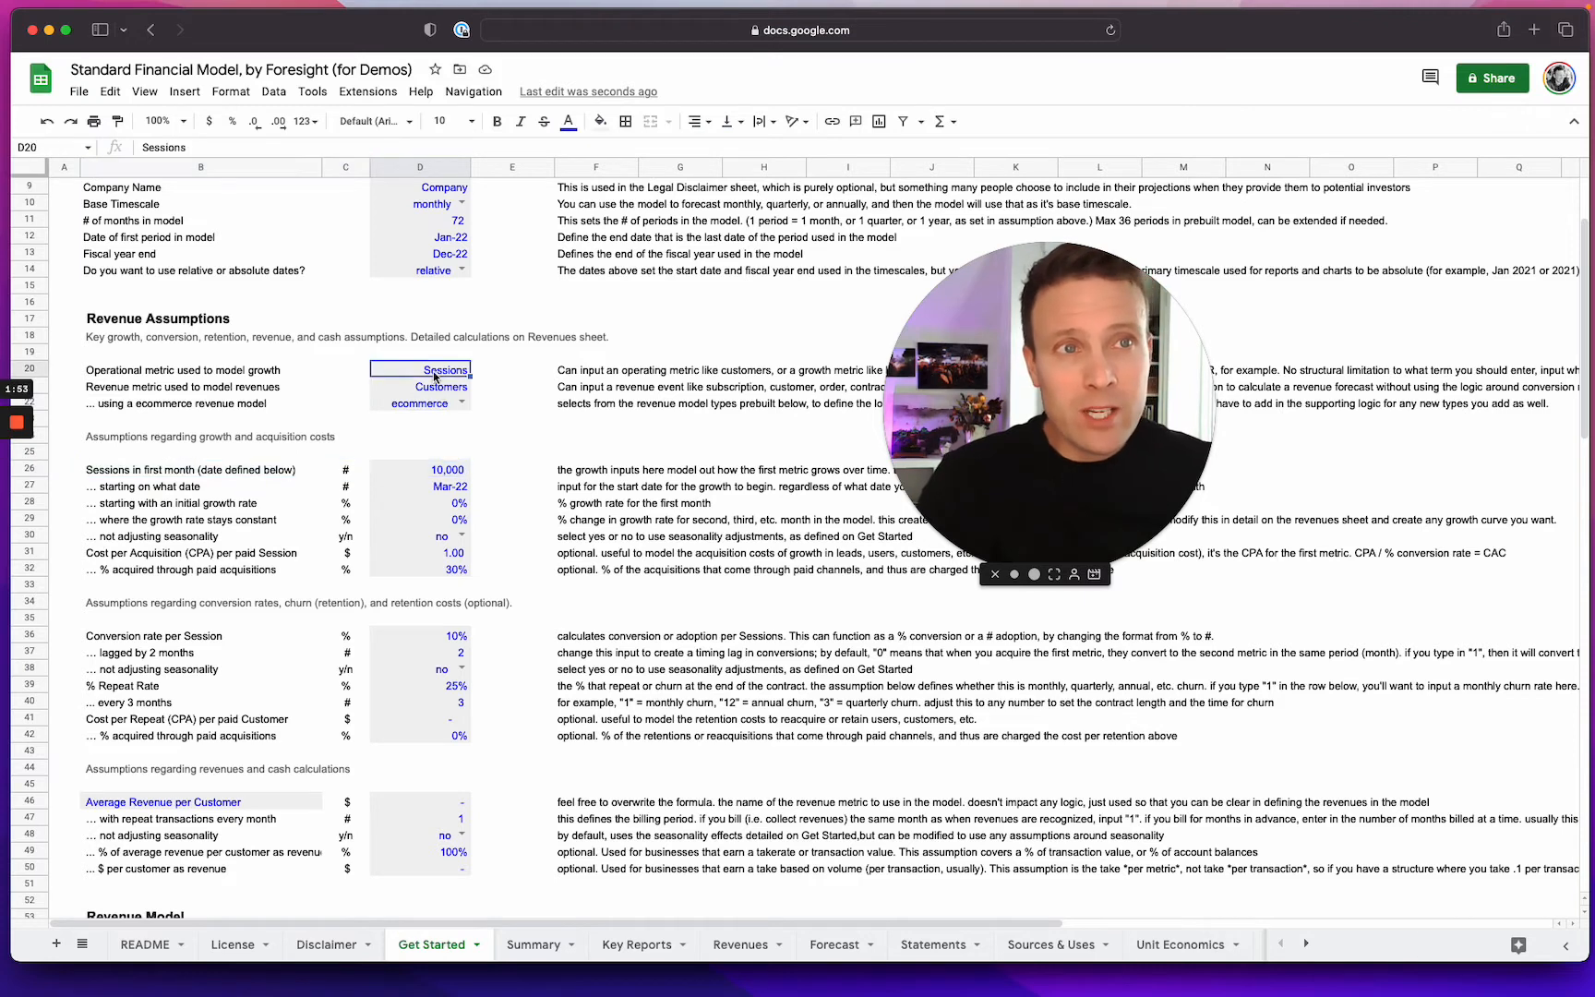
{"action": "left_click_drag", "start_coordinate": [218, 473], "coordinate": [436, 531]}
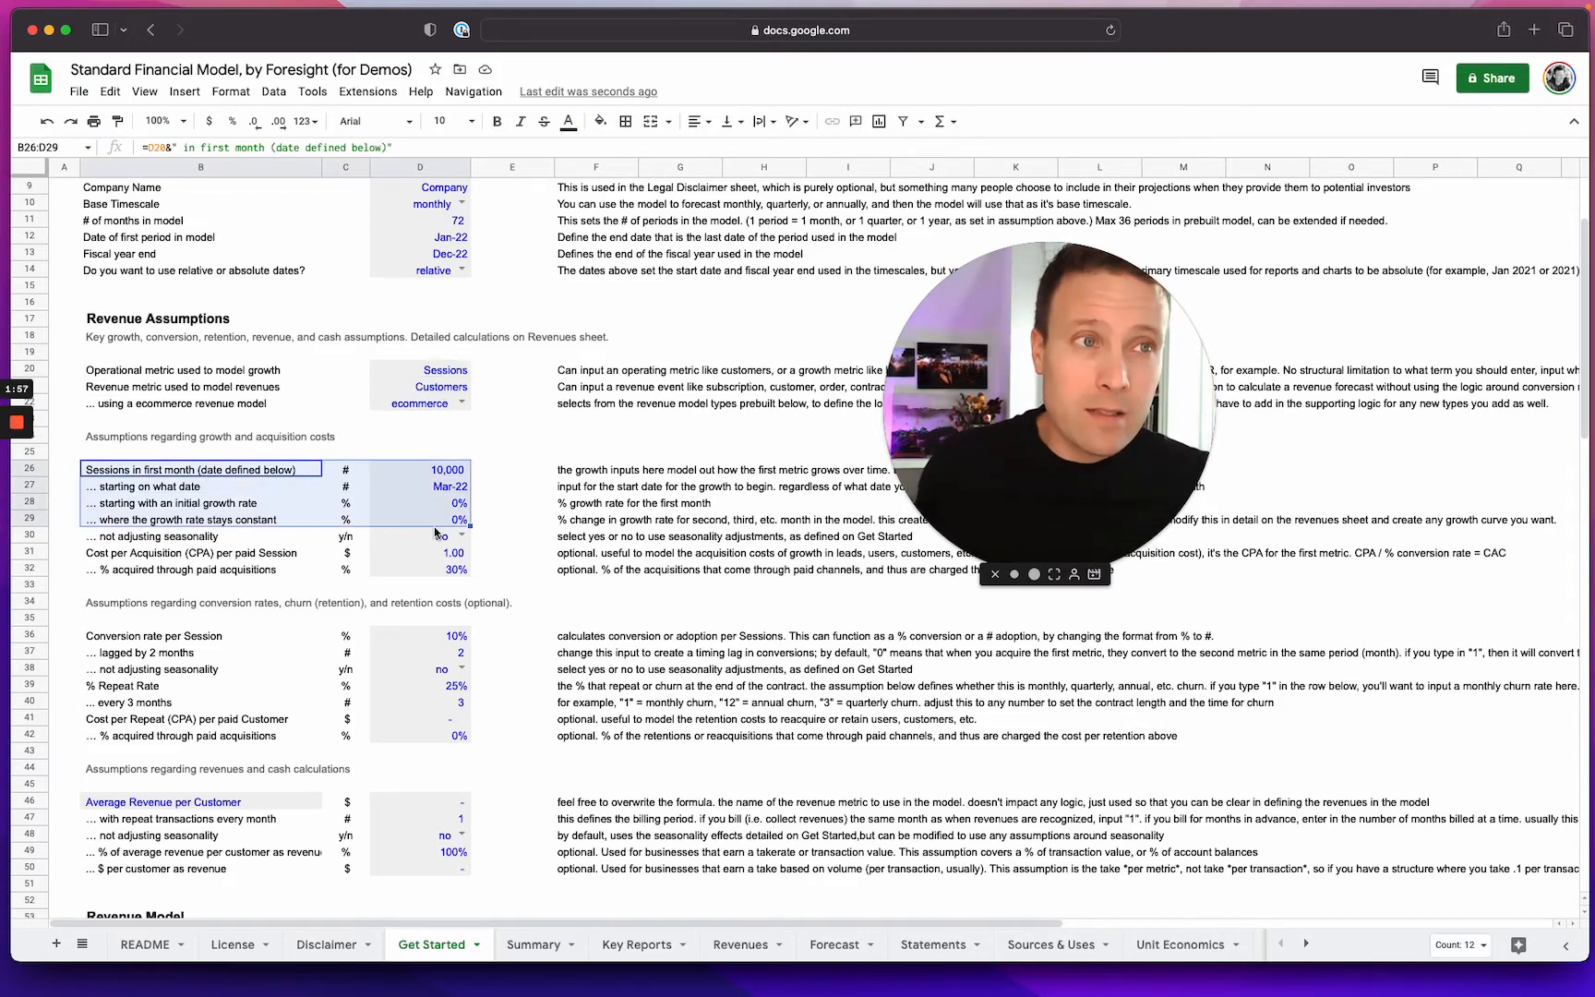
{"action": "left_click", "coordinate": [444, 472]}
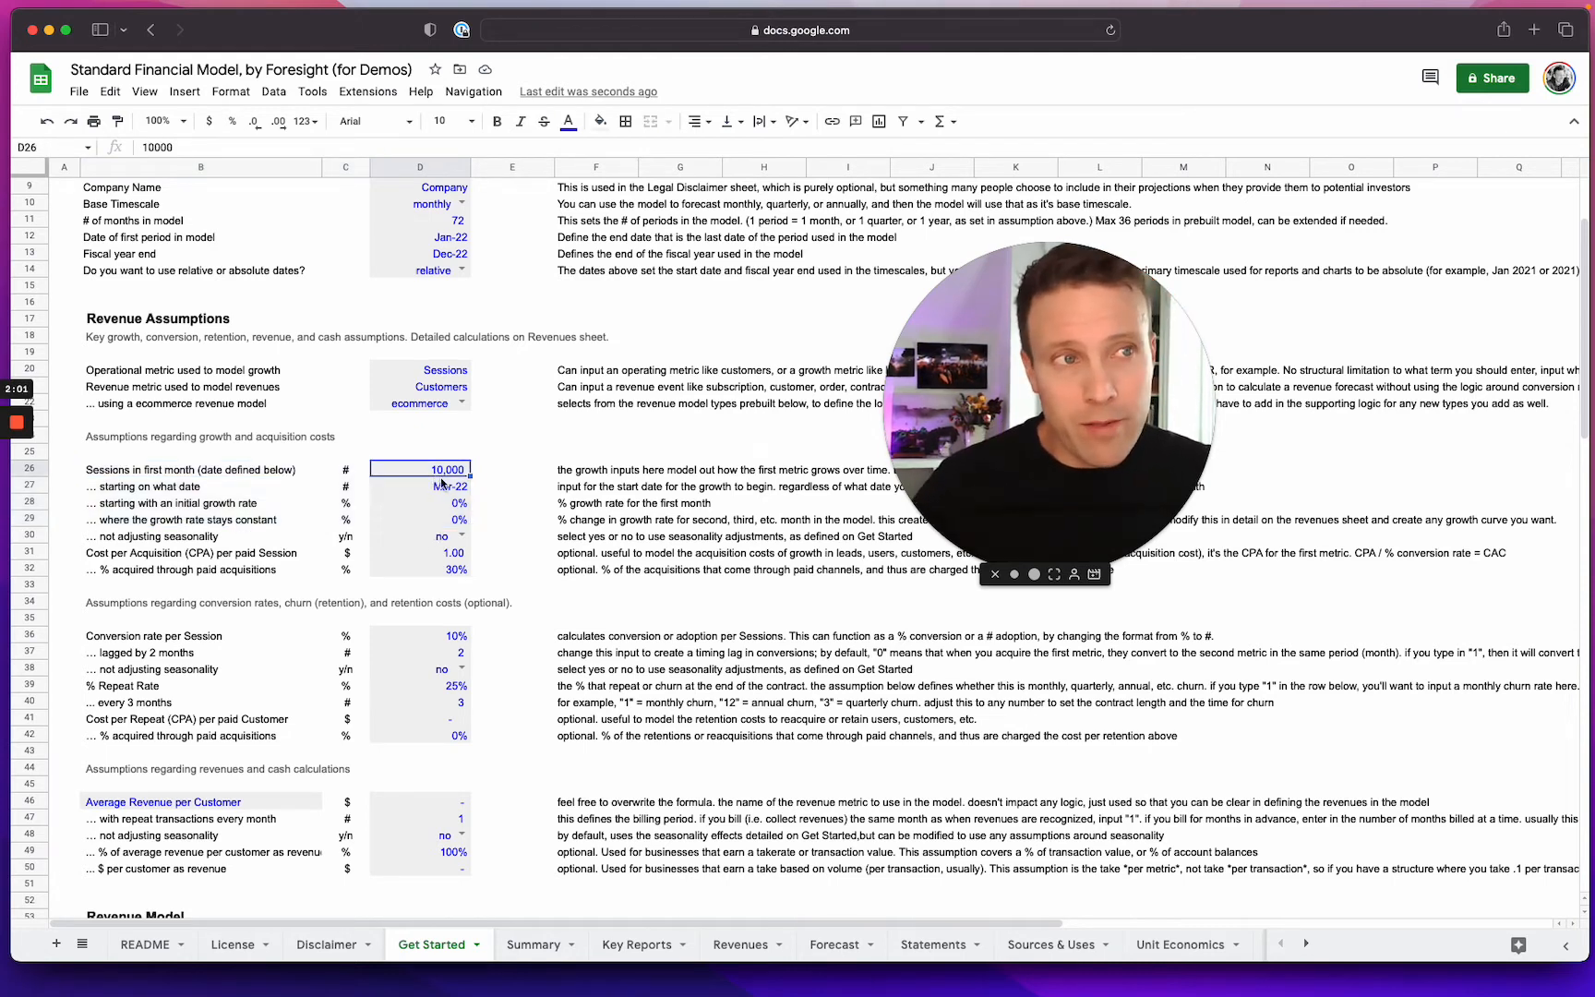
{"action": "left_click", "coordinate": [434, 490]}
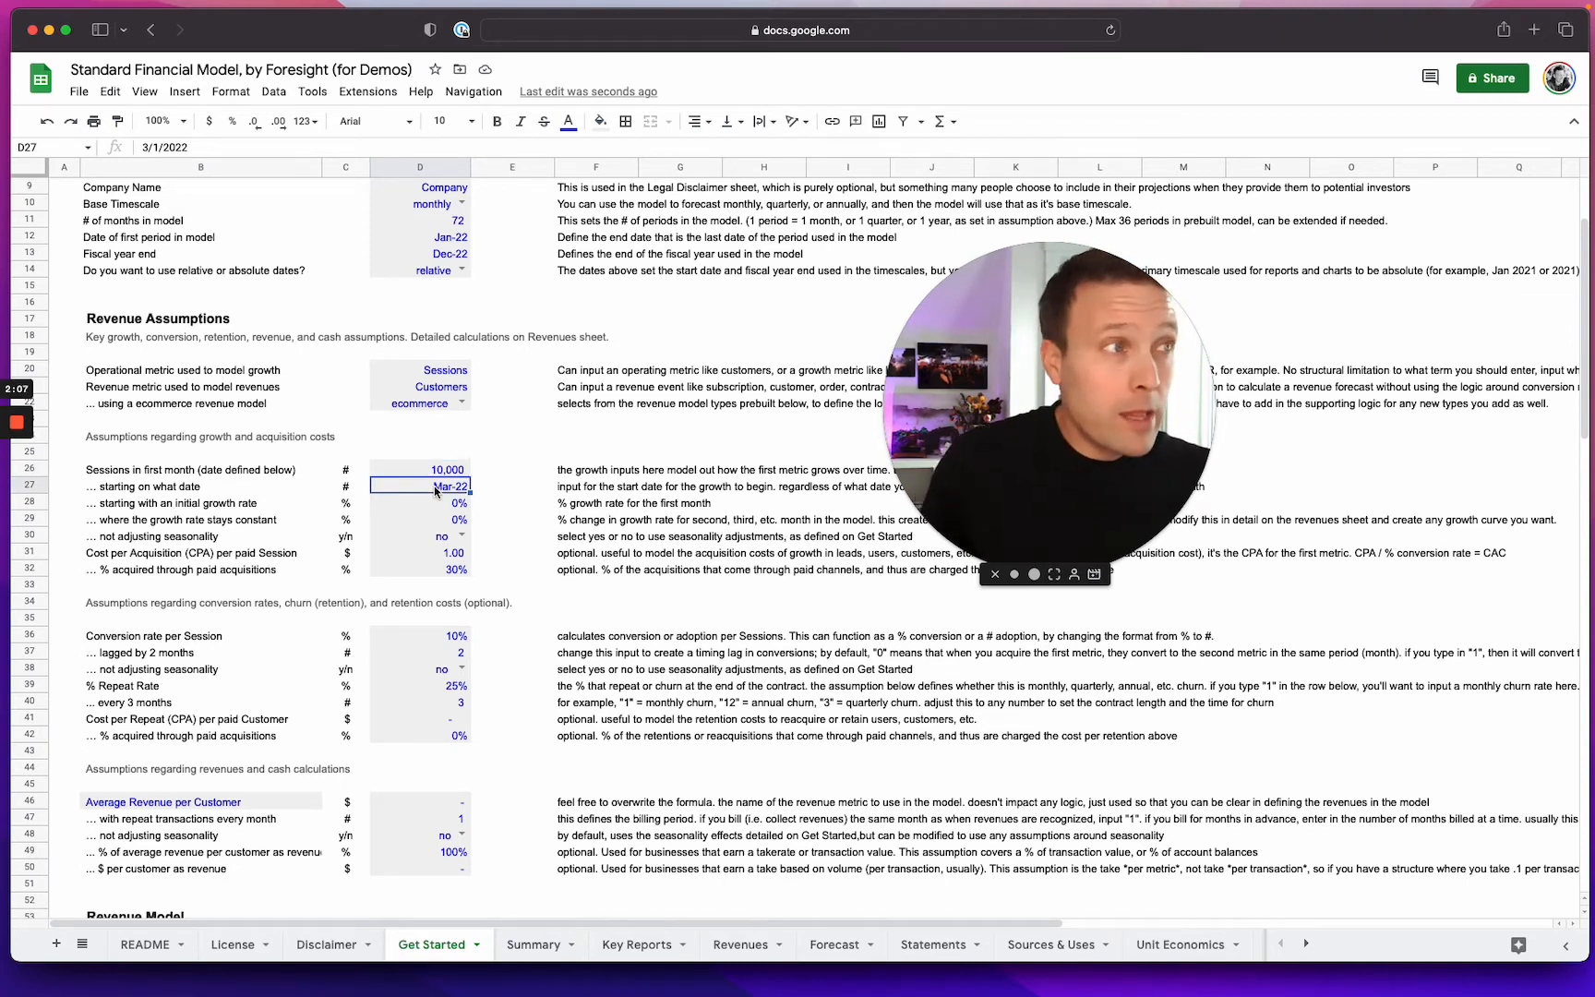
{"action": "left_click", "coordinate": [452, 503]}
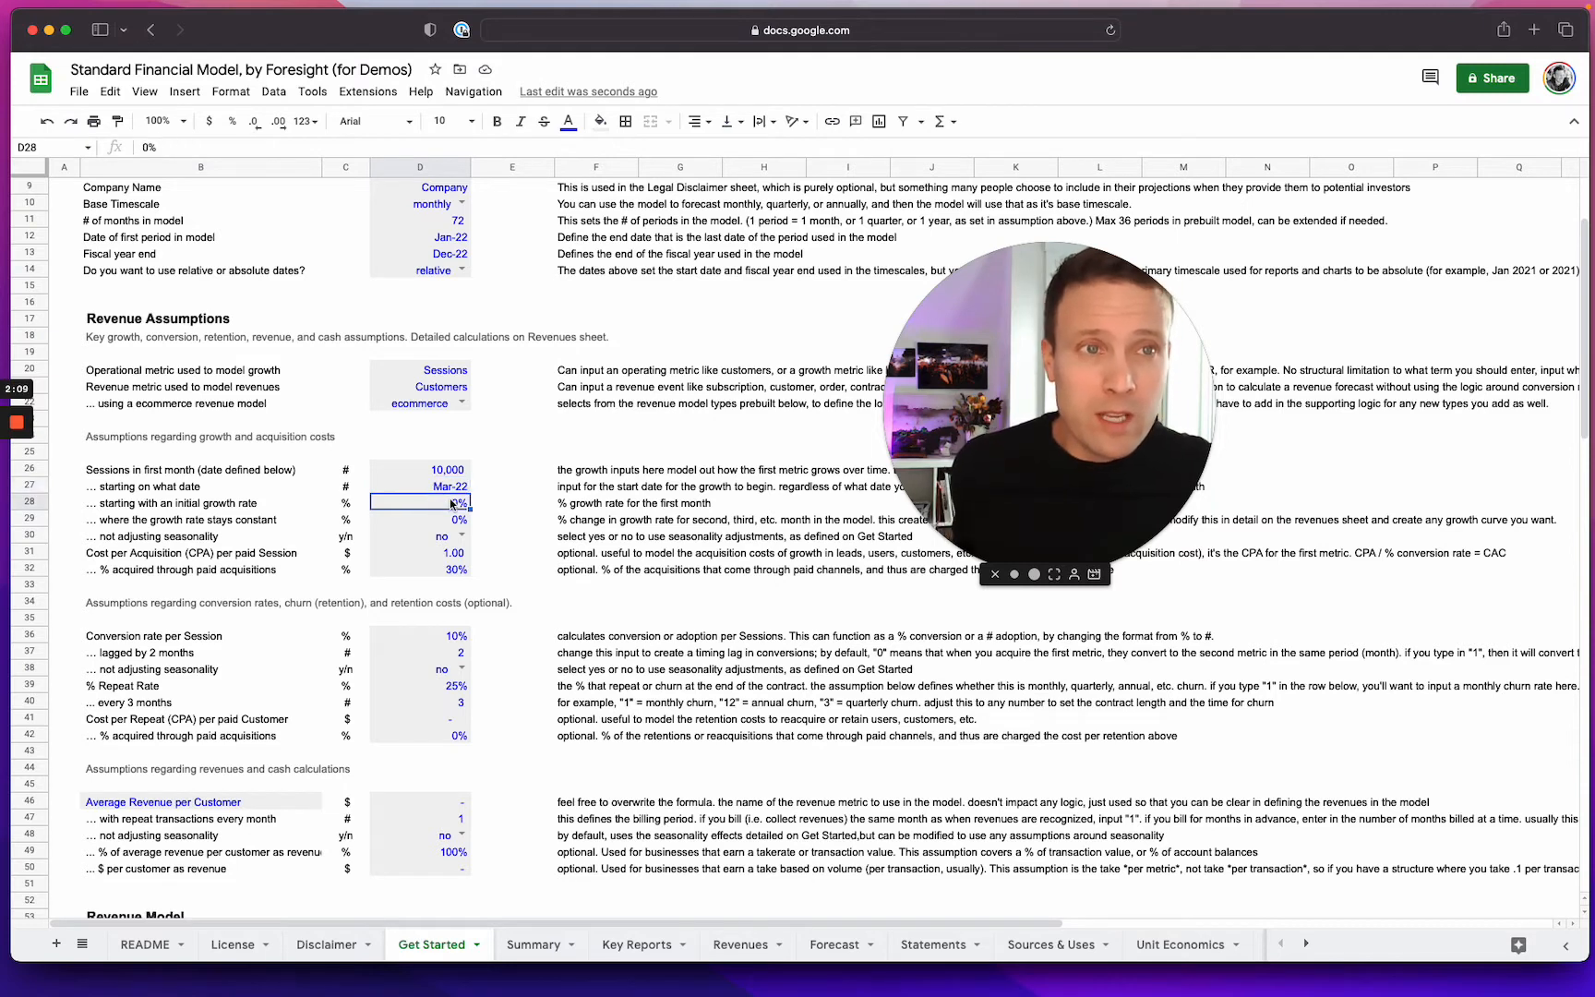
{"action": "type", "text": "15"}
{"action": "key", "text": "Return"}
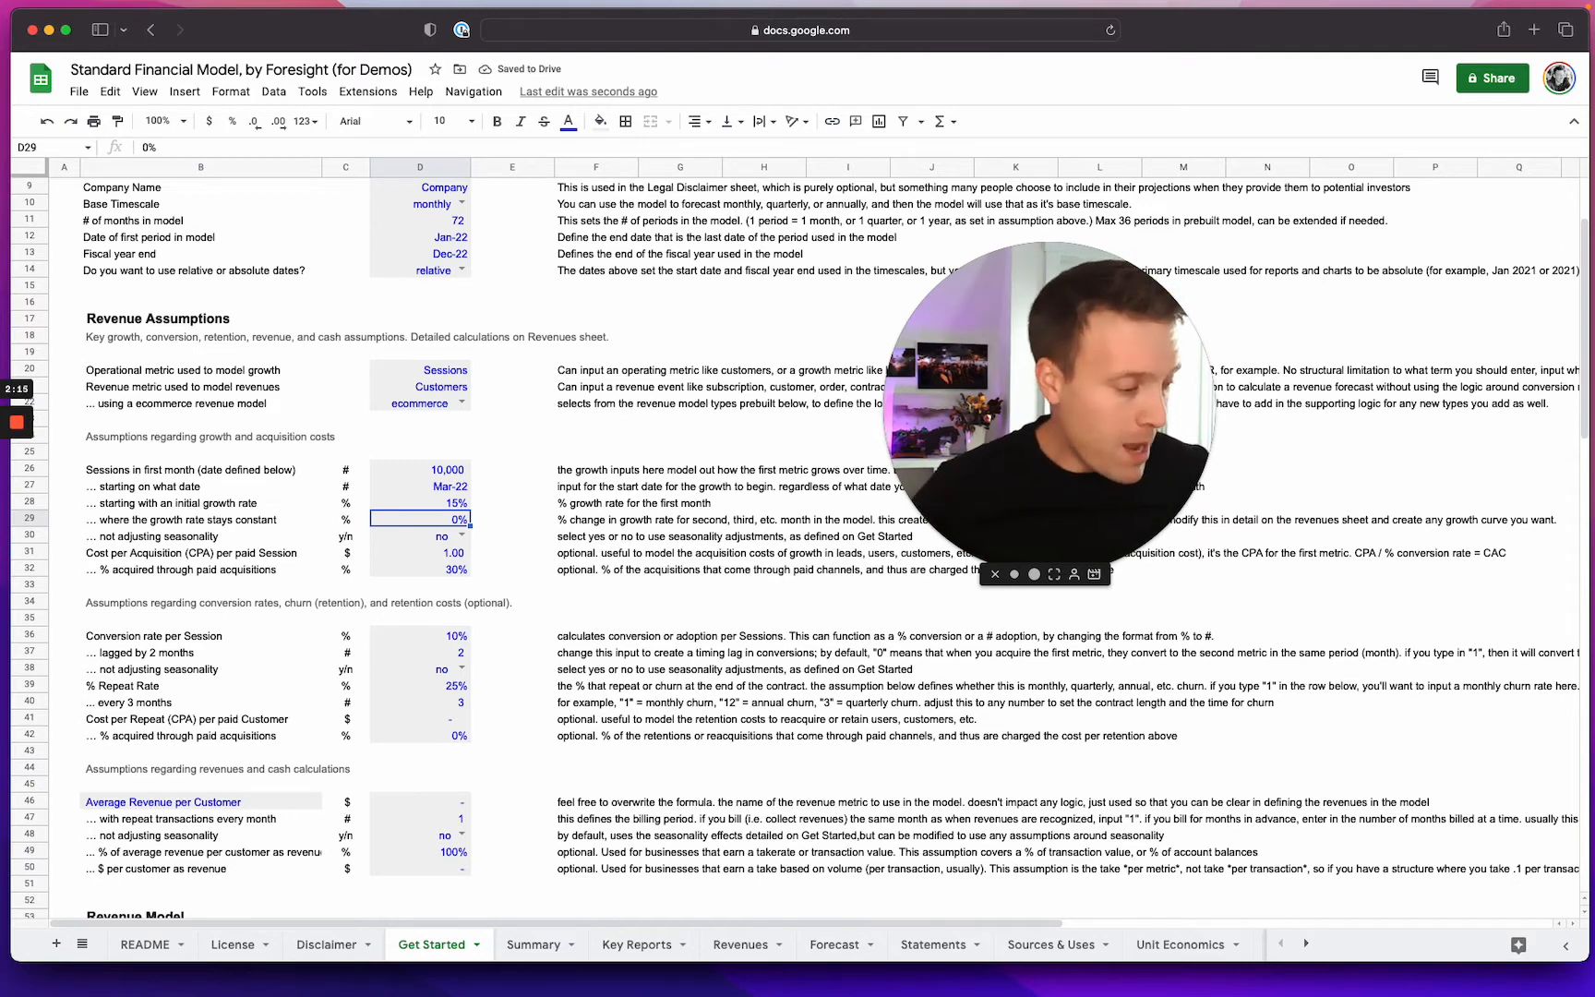
{"action": "type", "text": "-5"}
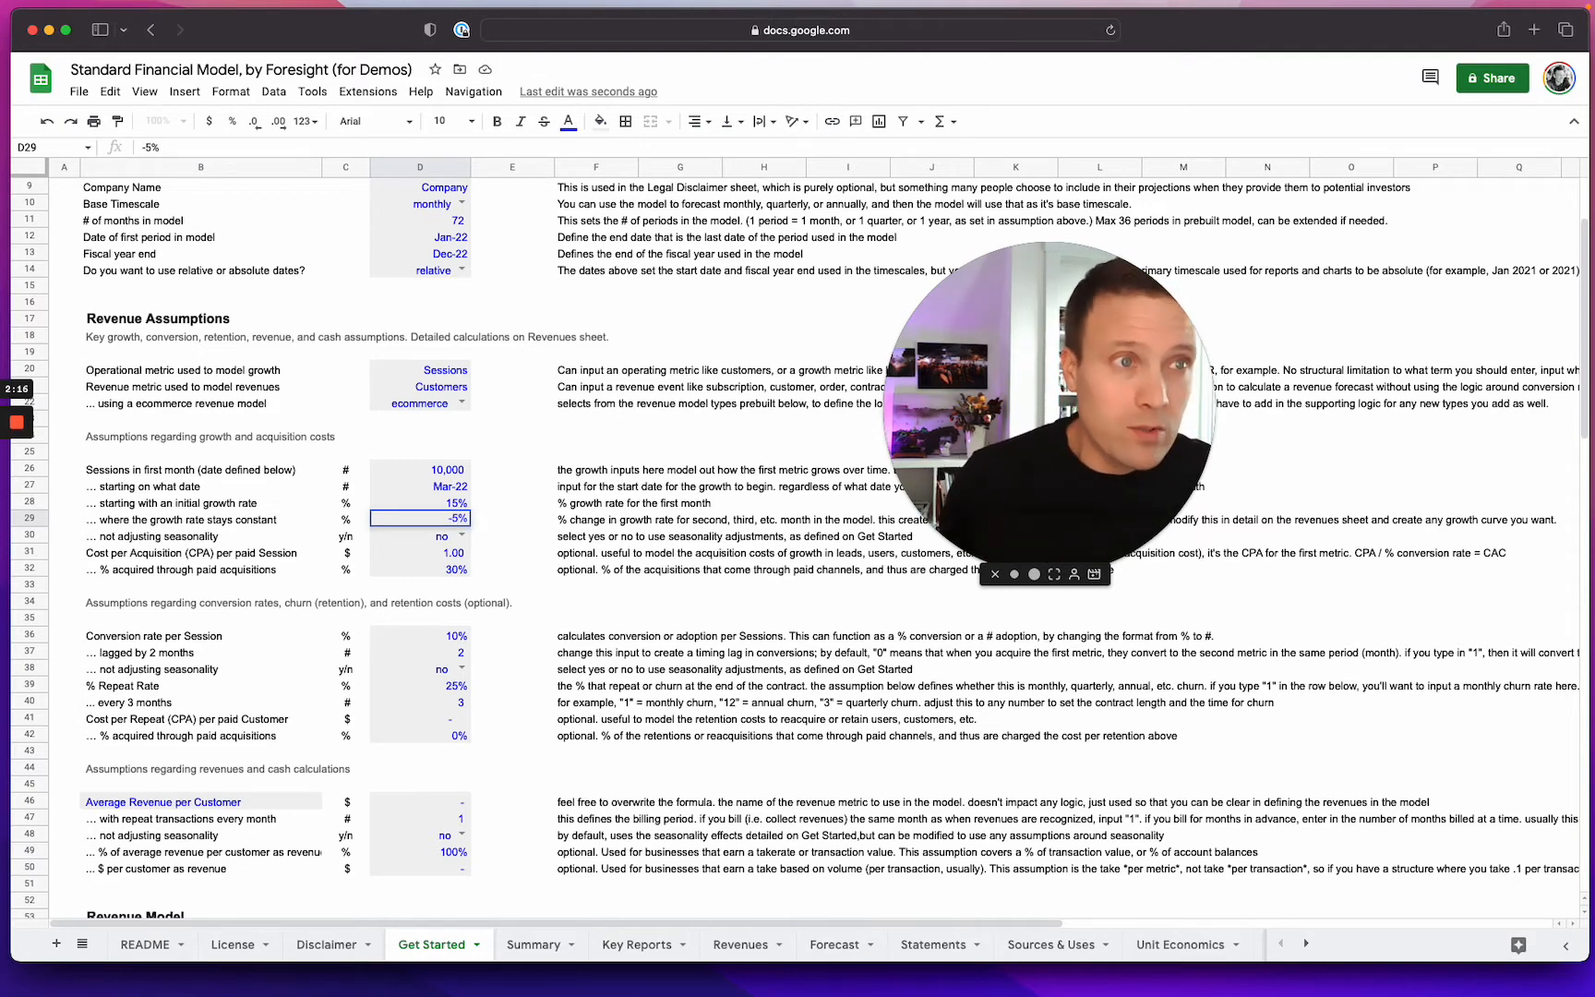
{"action": "key", "text": "Return"}
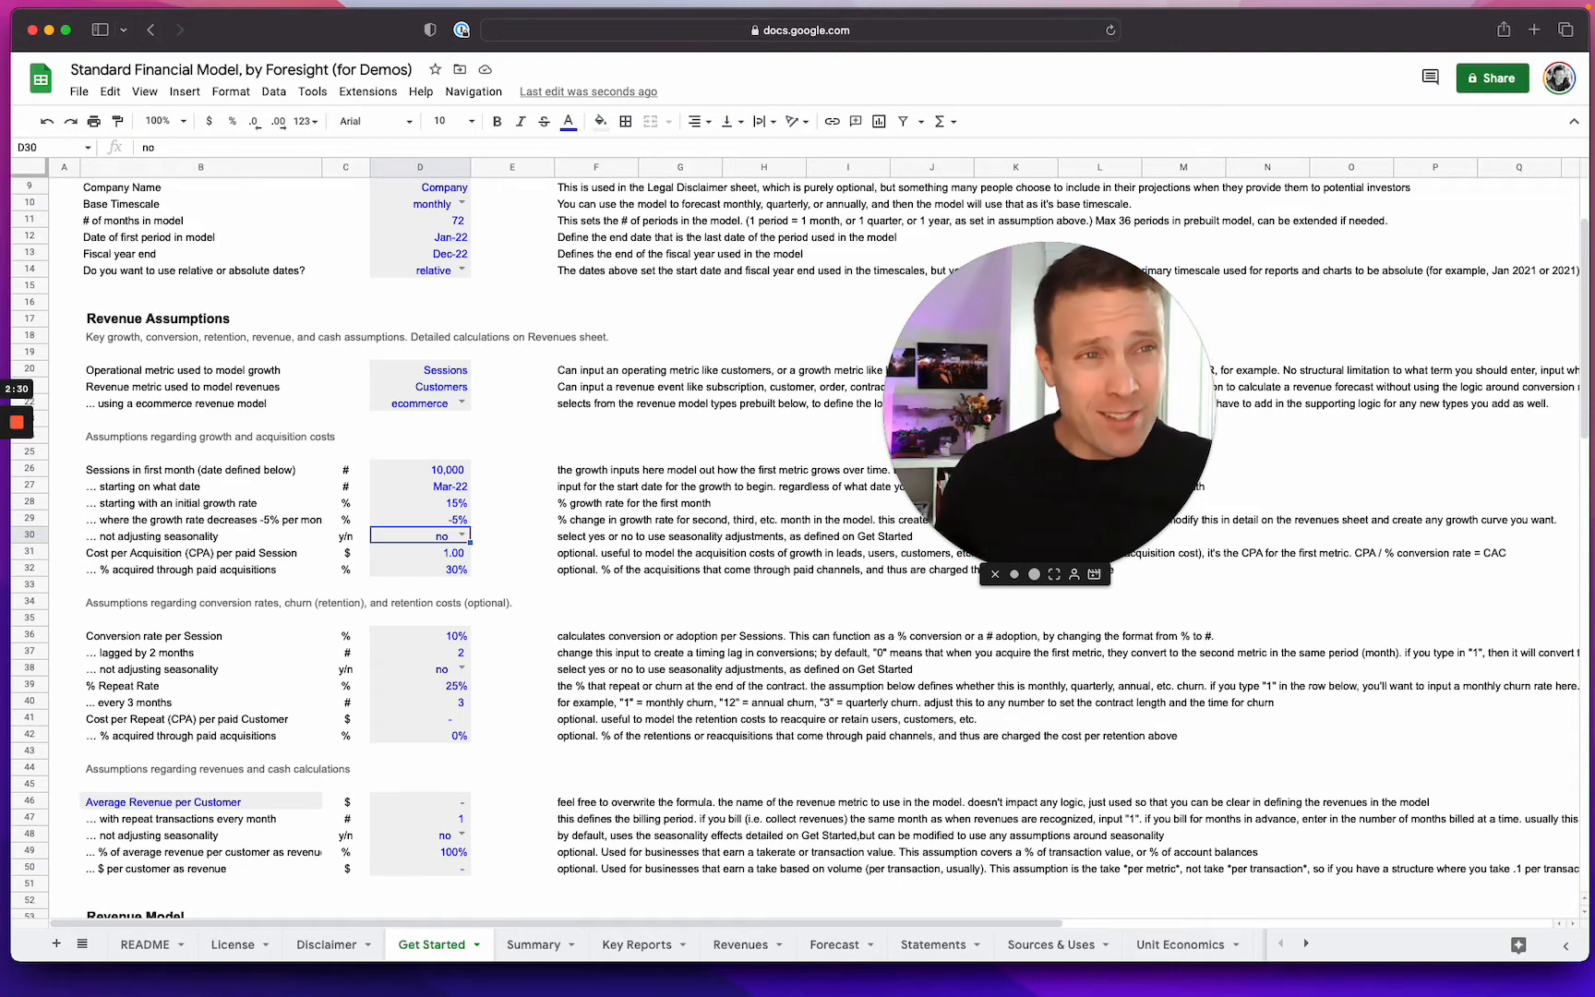
Step: In the Seasonality section, set December's percentage change from baseline to 25%
{"action": "left_click", "coordinate": [461, 535]}
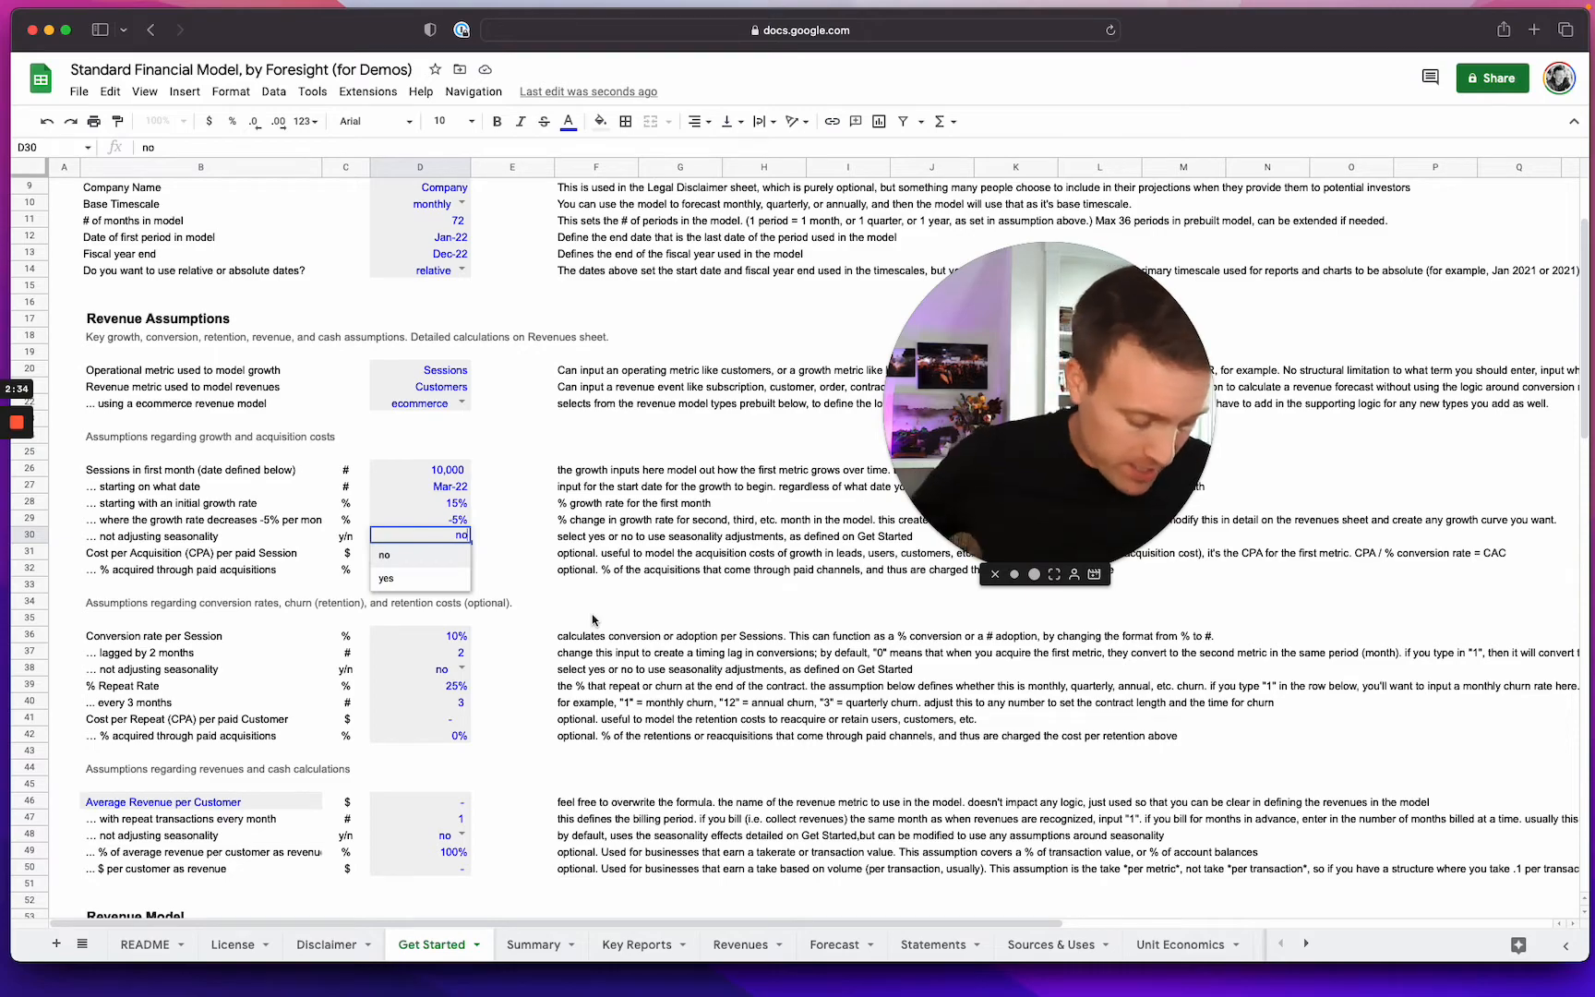
{"action": "key", "text": "Escape"}
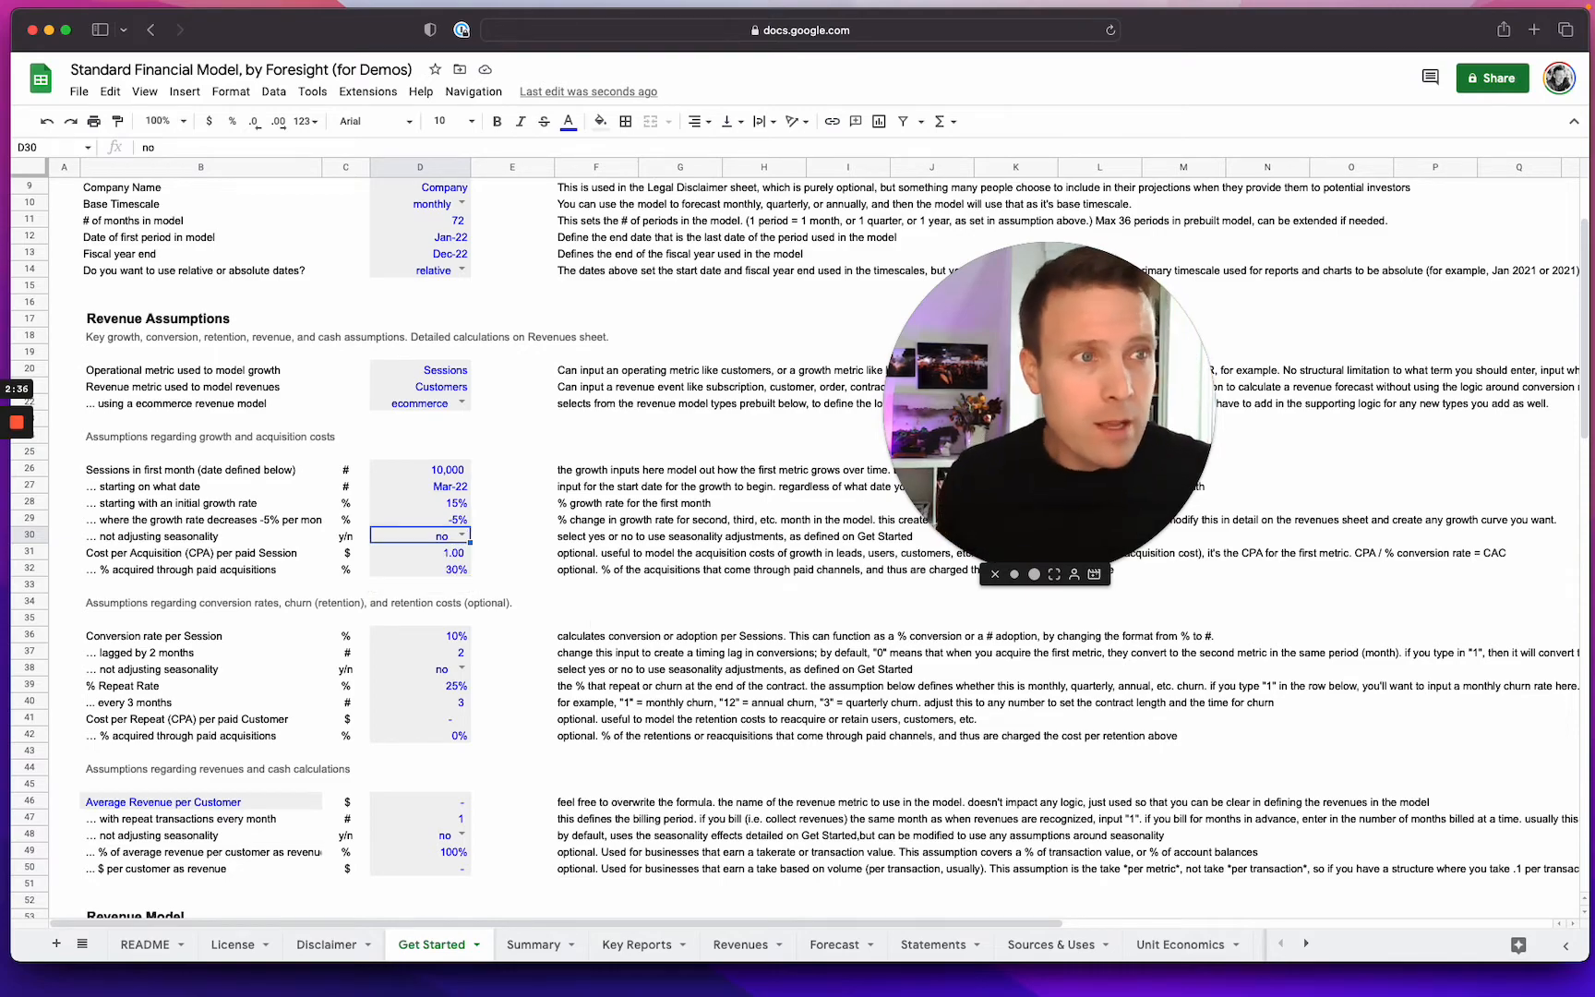
{"action": "scroll", "coordinate": [636, 600], "scroll_direction": "down", "scroll_amount": 15}
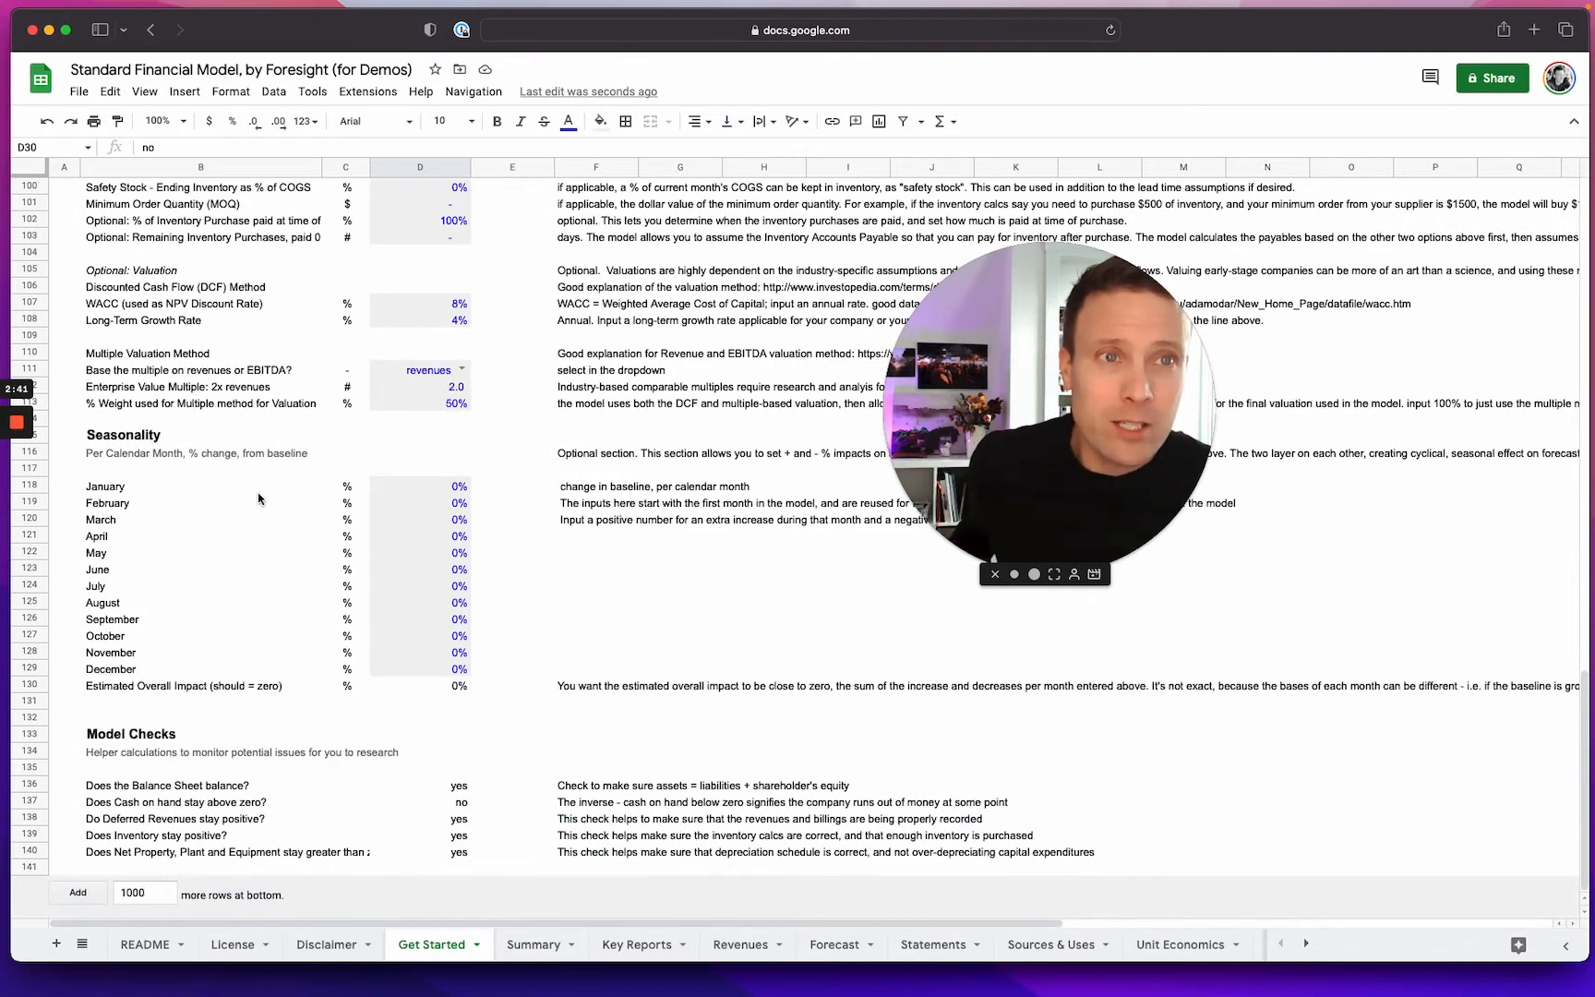
{"action": "left_click_drag", "start_coordinate": [262, 490], "coordinate": [429, 669]}
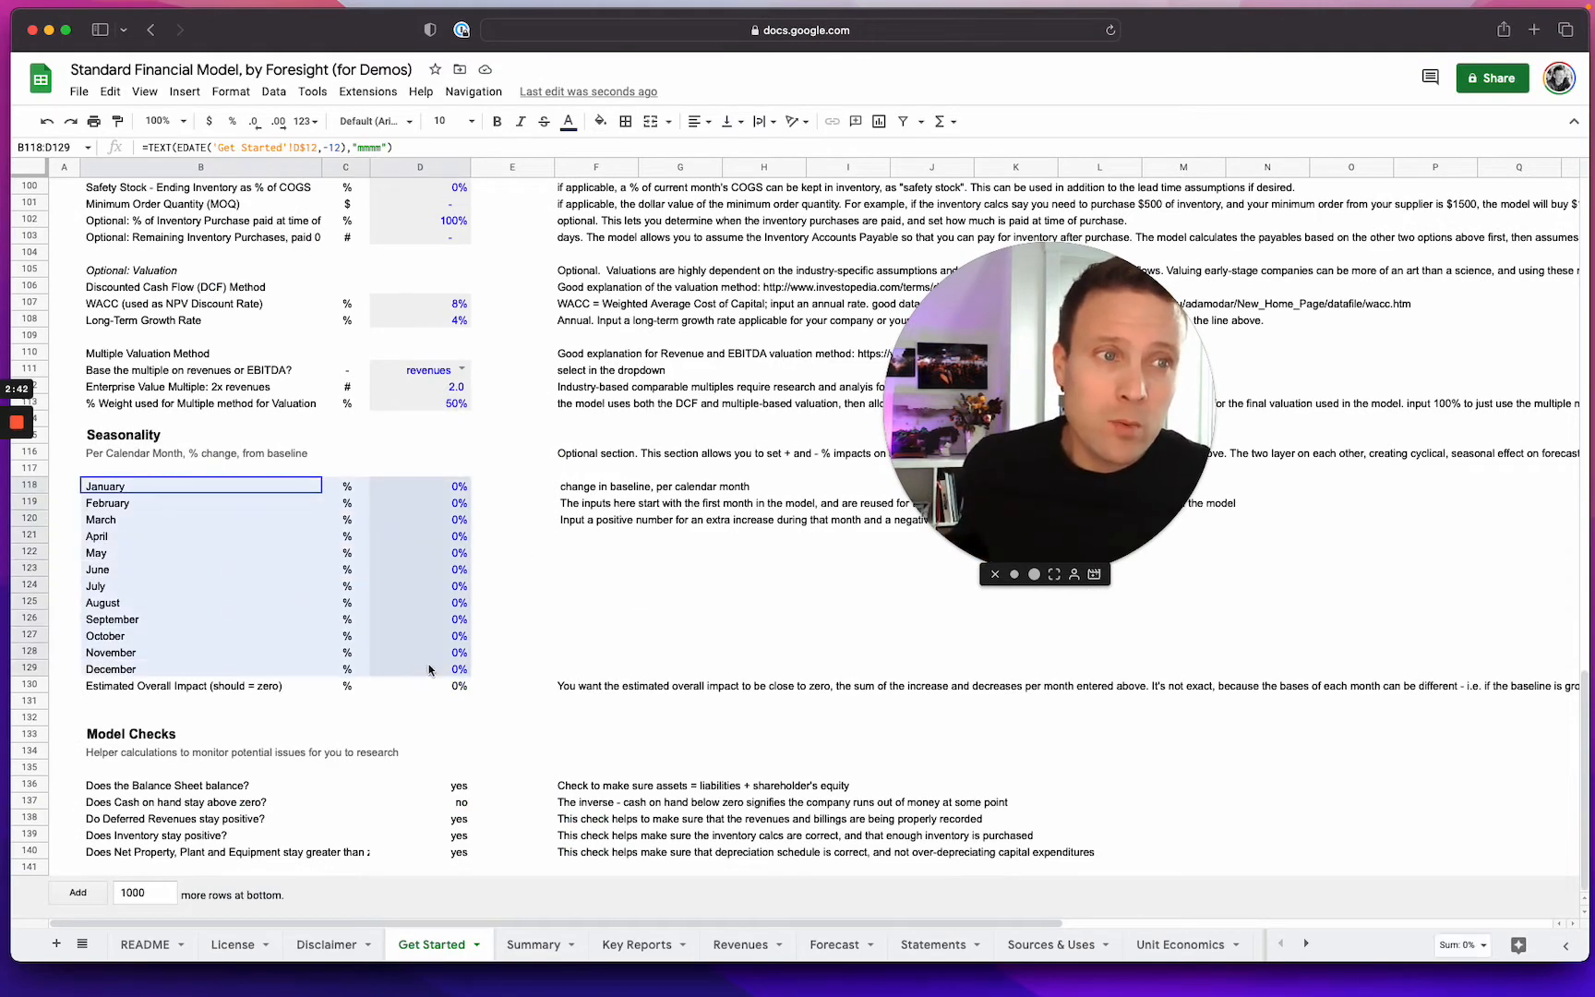
{"action": "left_click", "coordinate": [446, 520]}
{"action": "key", "text": "Down"}
{"action": "key", "text": "Down"}
{"action": "key", "text": "Down"}
{"action": "key", "text": "Down"}
{"action": "key", "text": "Down"}
{"action": "key", "text": "Down"}
{"action": "key", "text": "Down"}
{"action": "key", "text": "Down"}
{"action": "key", "text": "Down"}
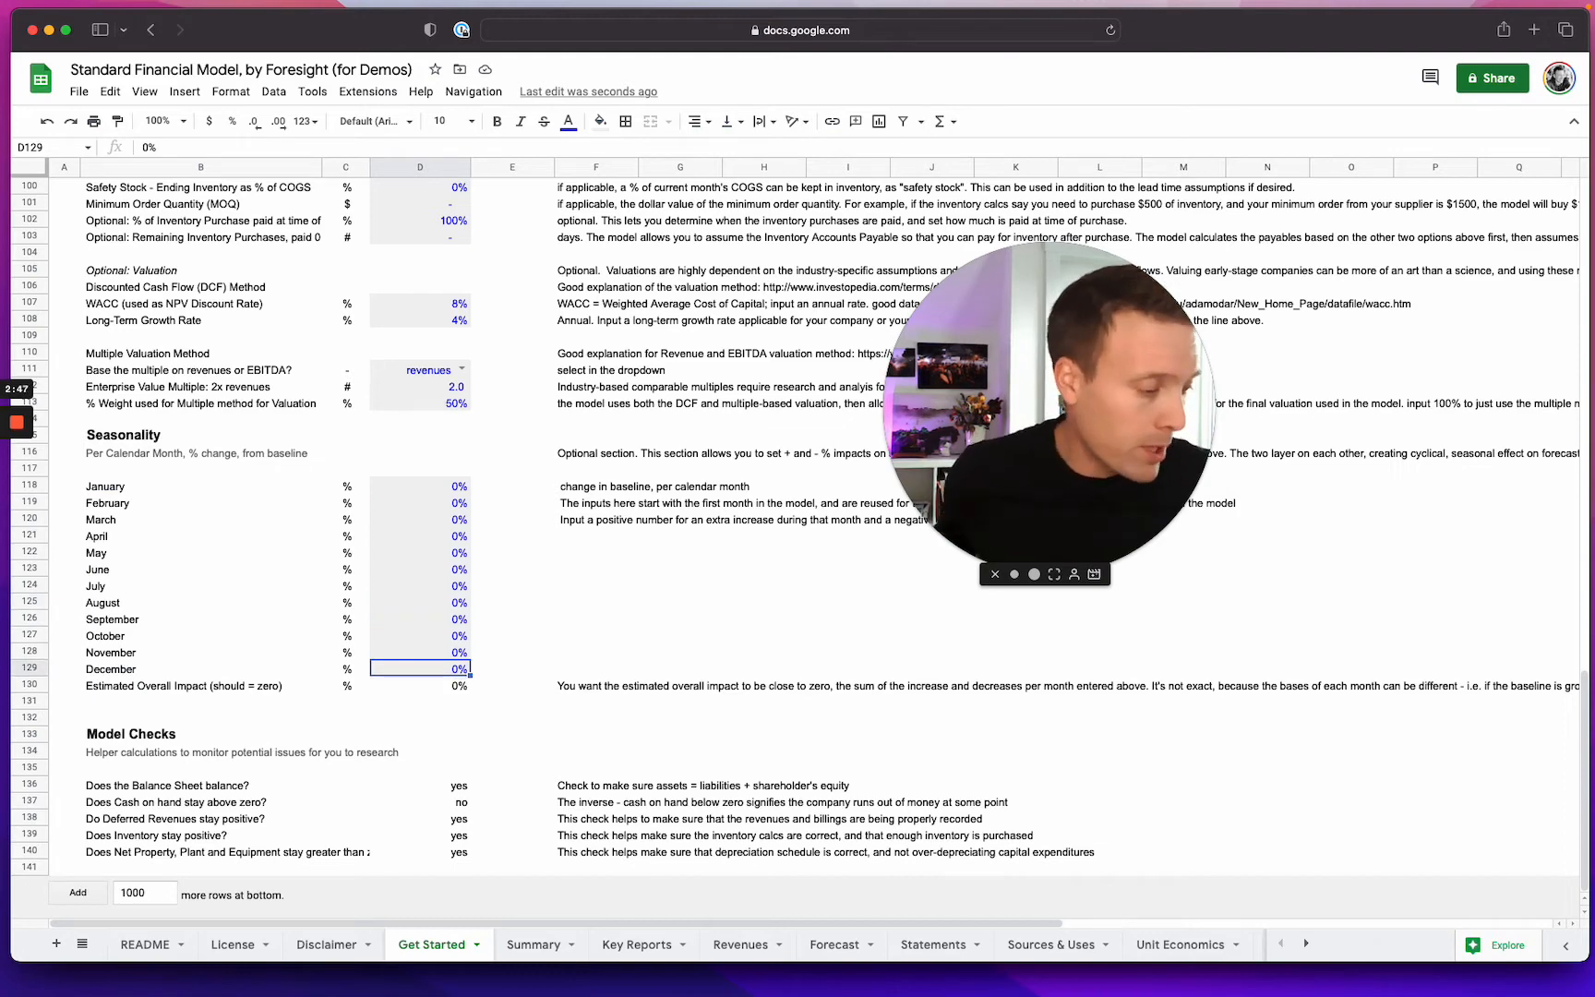
{"action": "type", "text": "25"}
{"action": "key", "text": "Return"}
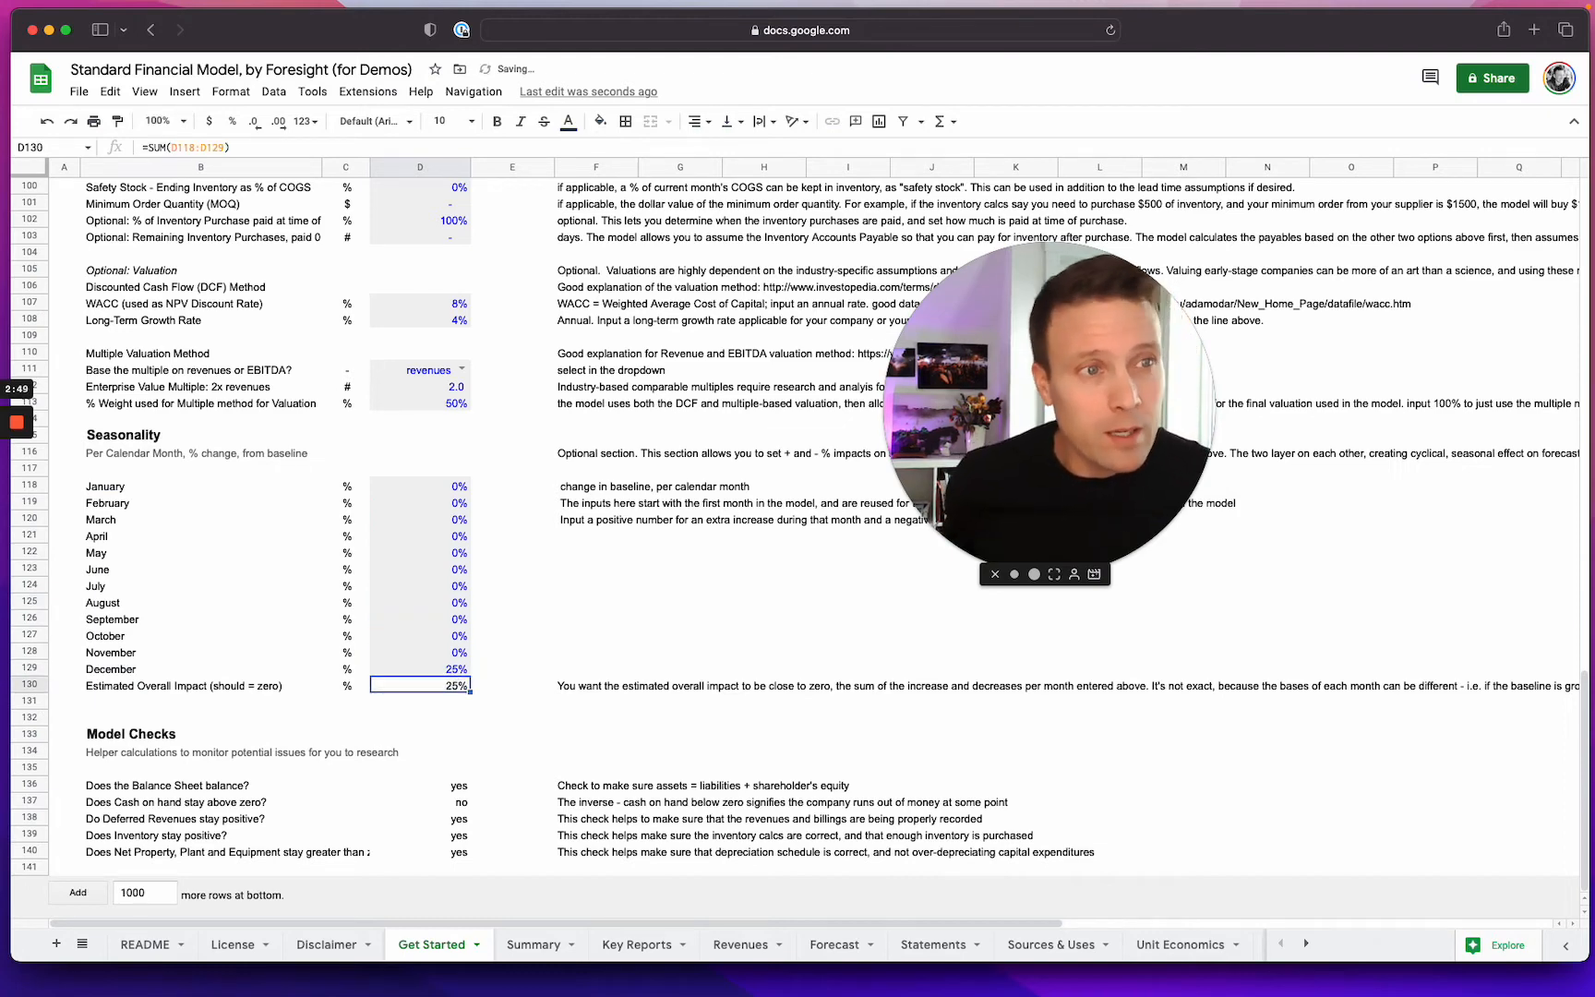
Step: Set November's seasonality change from baseline to 15%
{"action": "key", "text": "Up"}
{"action": "key", "text": "Up"}
{"action": "type", "text": "15"}
{"action": "key", "text": "Return"}
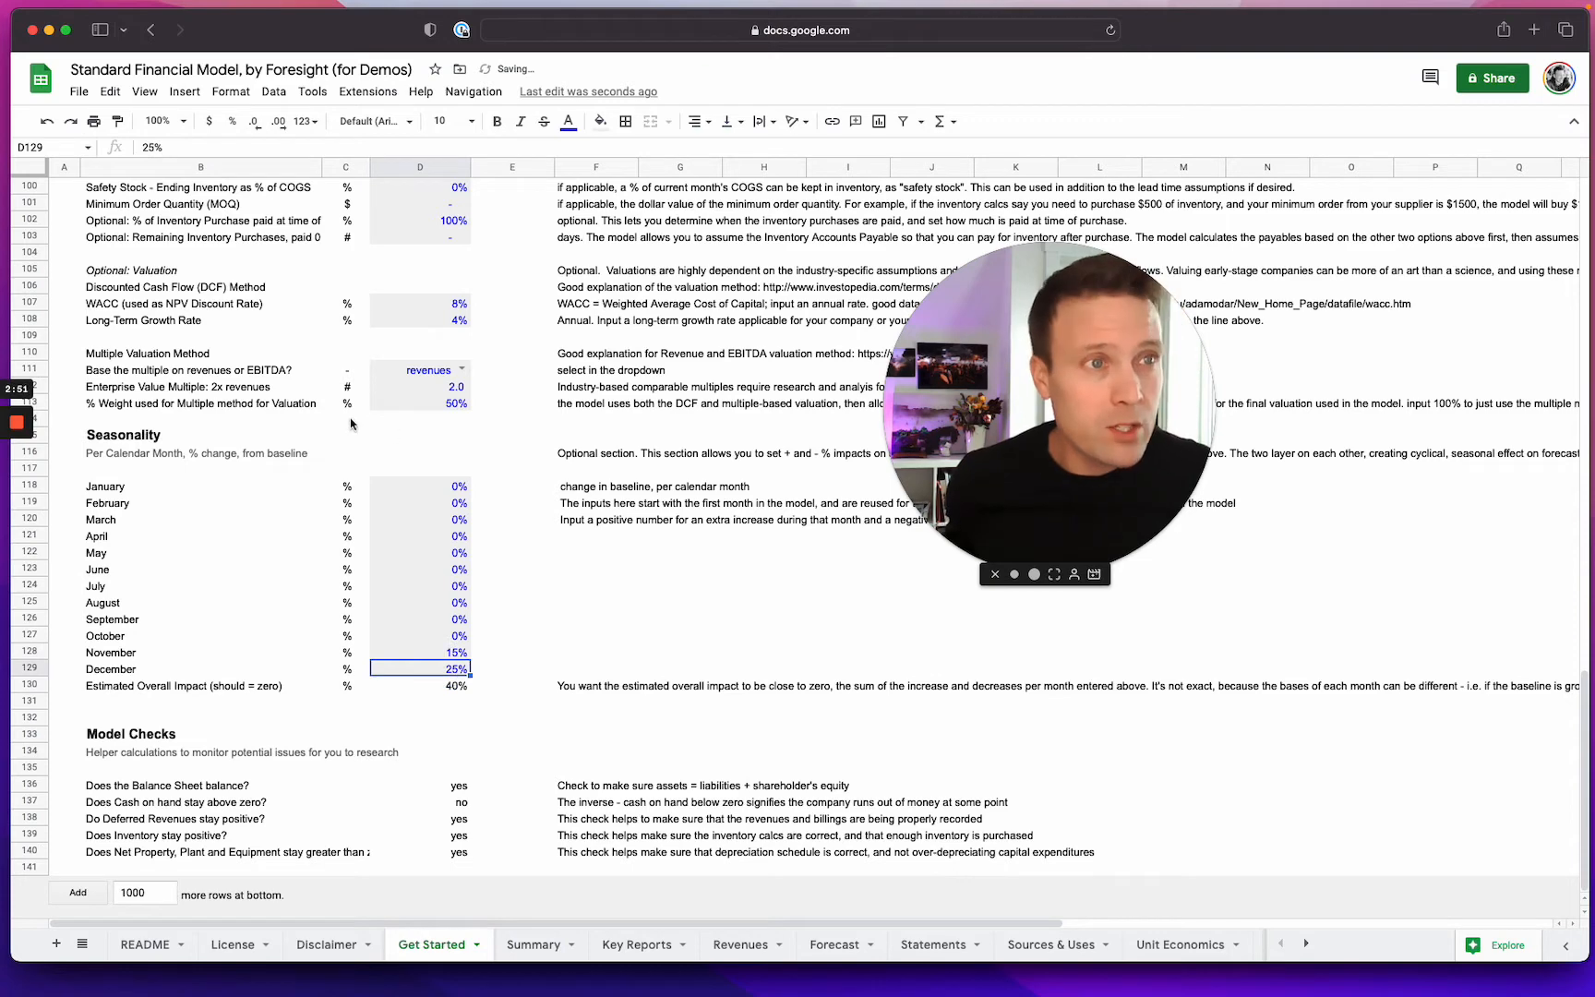
Step: Offset the seasonal increases by setting May to -15% and June to -25%, and check the estimated overall impact
{"action": "left_click", "coordinate": [443, 553]}
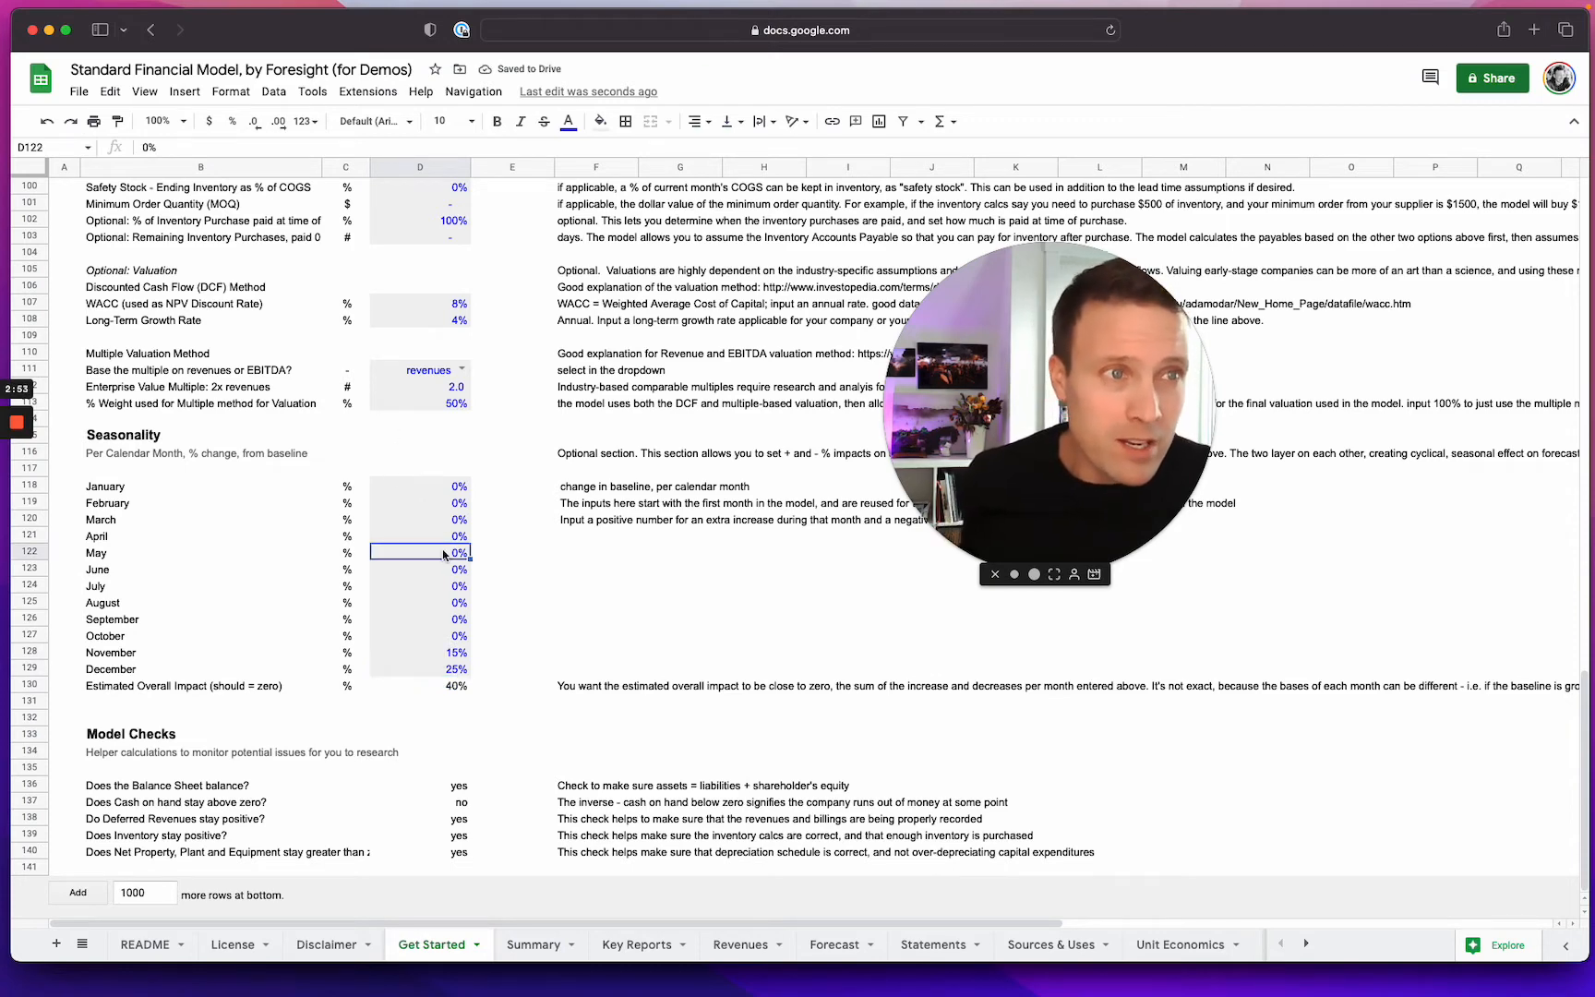
{"action": "type", "text": "-15"}
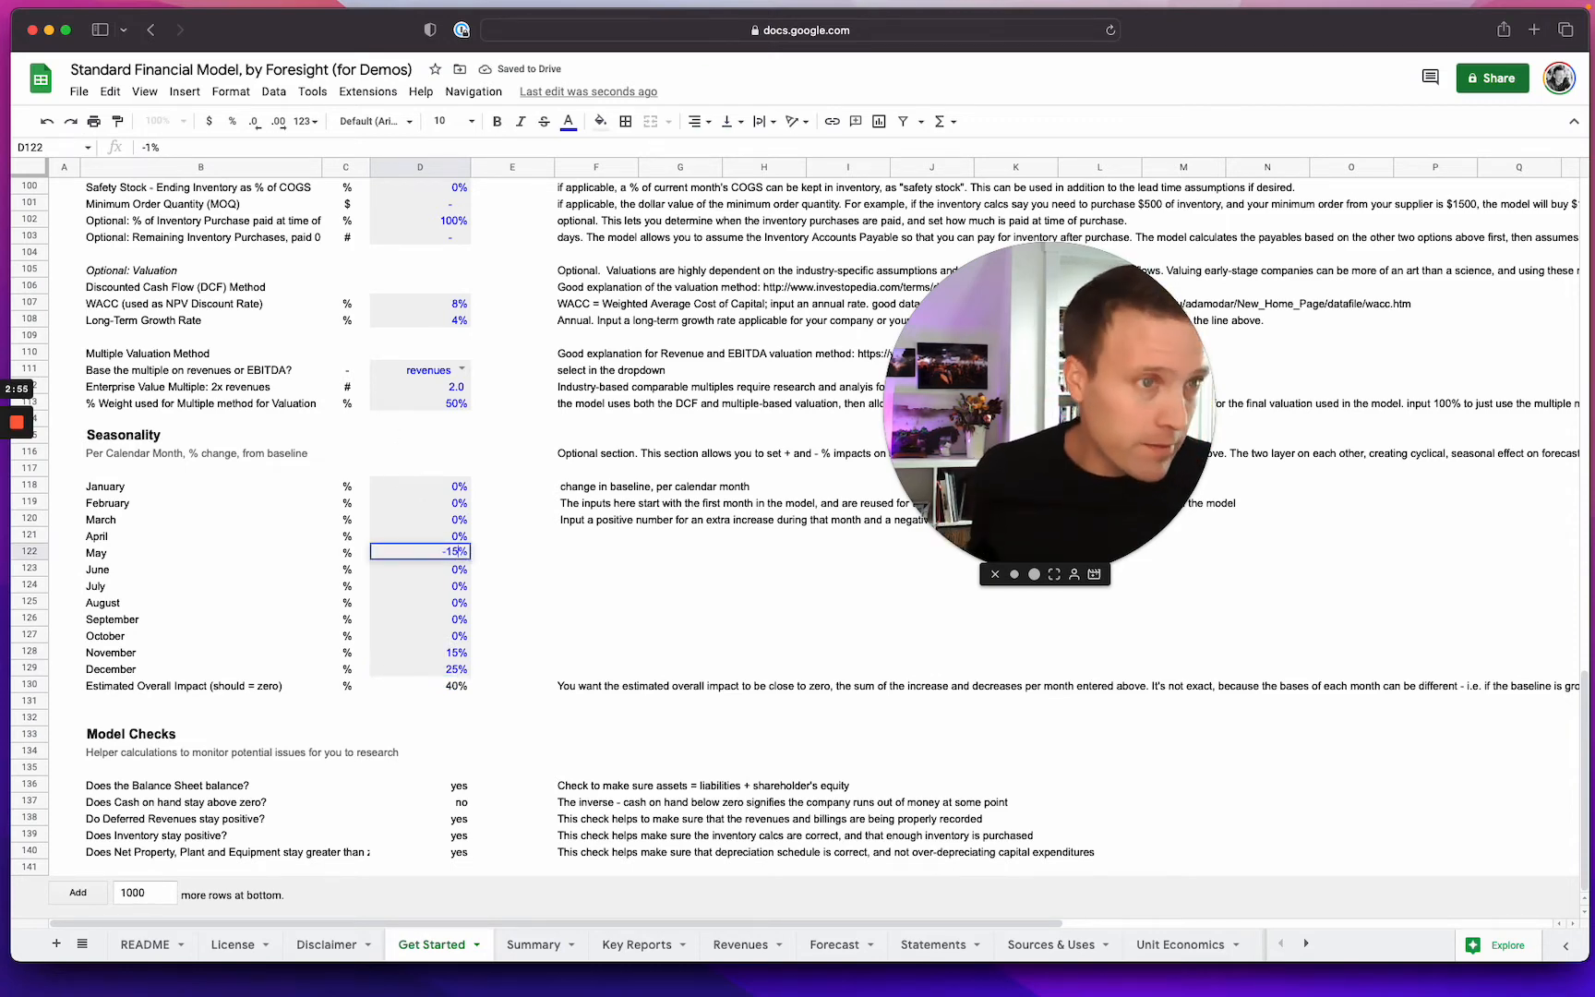
{"action": "key", "text": "Return"}
{"action": "type", "text": "-25"}
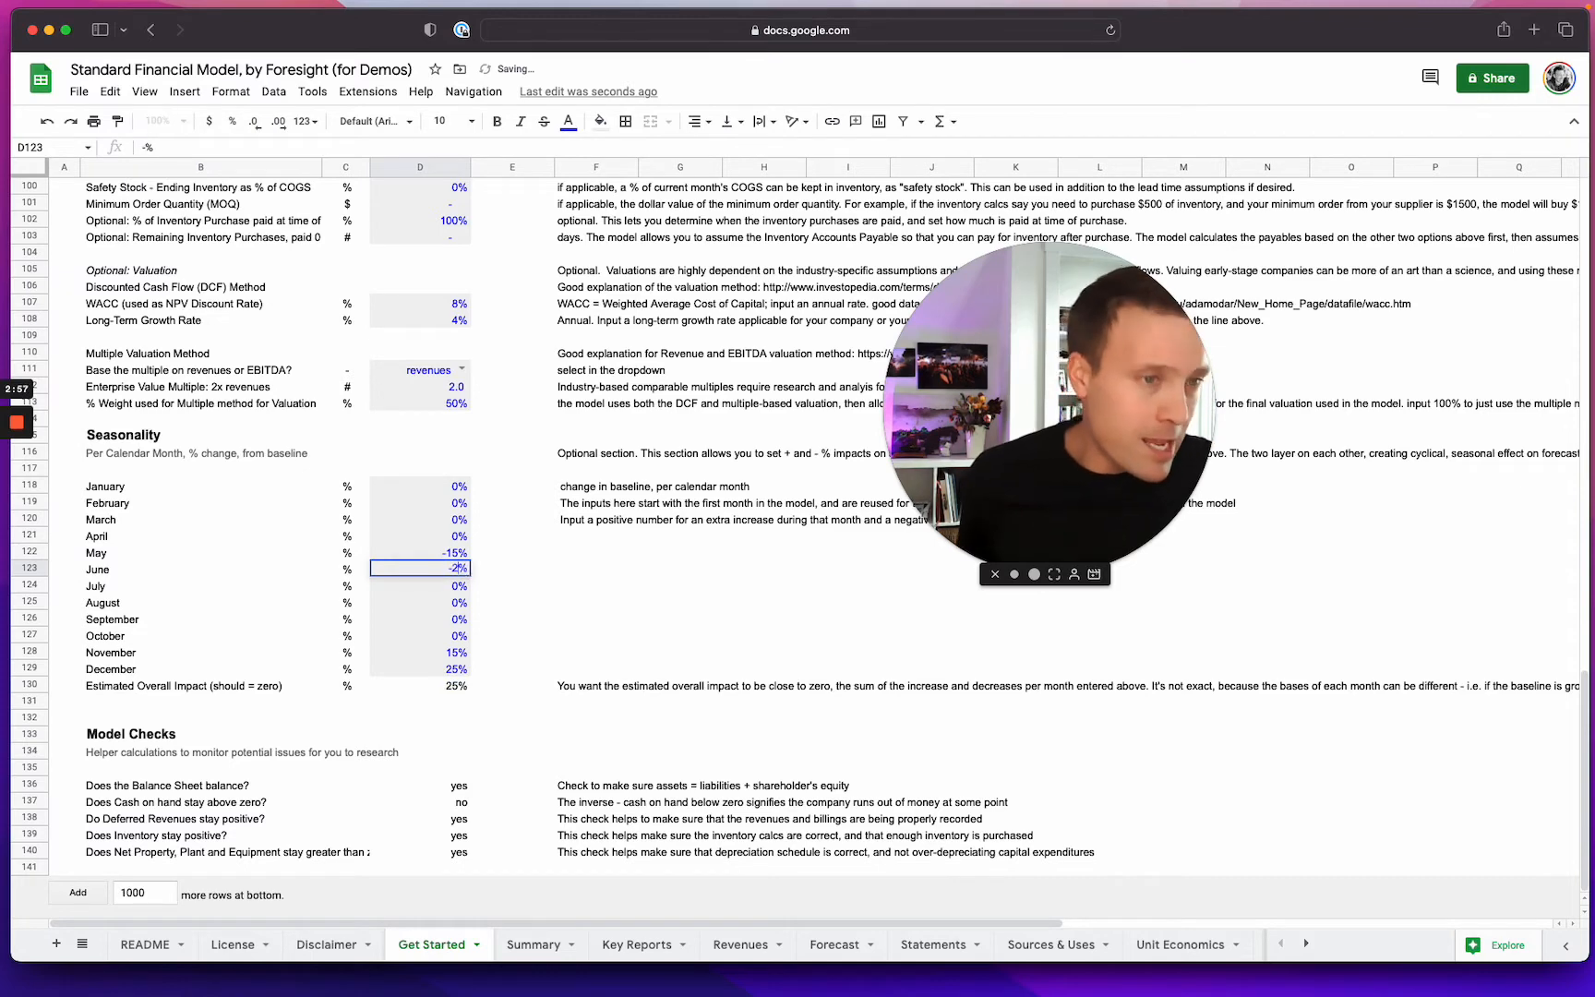
{"action": "key", "text": "Return"}
{"action": "left_click", "coordinate": [445, 686]}
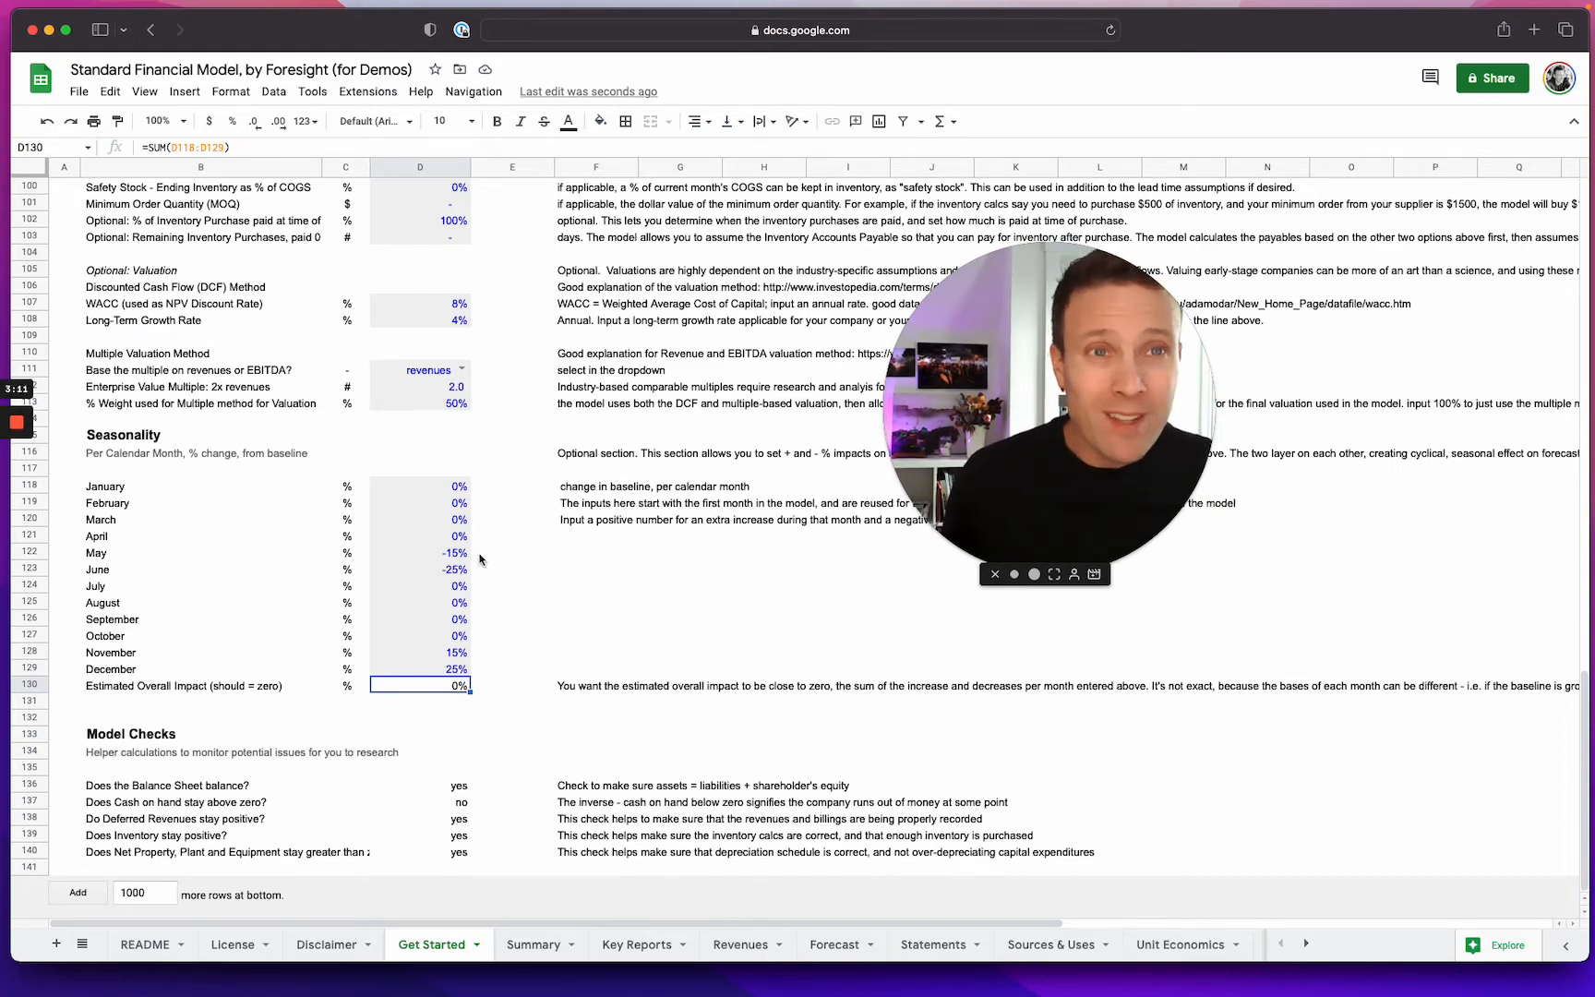
Step: Return to Revenue Assumptions and examine the conversion seasonality option and the paid acquisition cost and percentage inputs
{"action": "scroll", "coordinate": [479, 558], "scroll_direction": "up", "scroll_amount": 10}
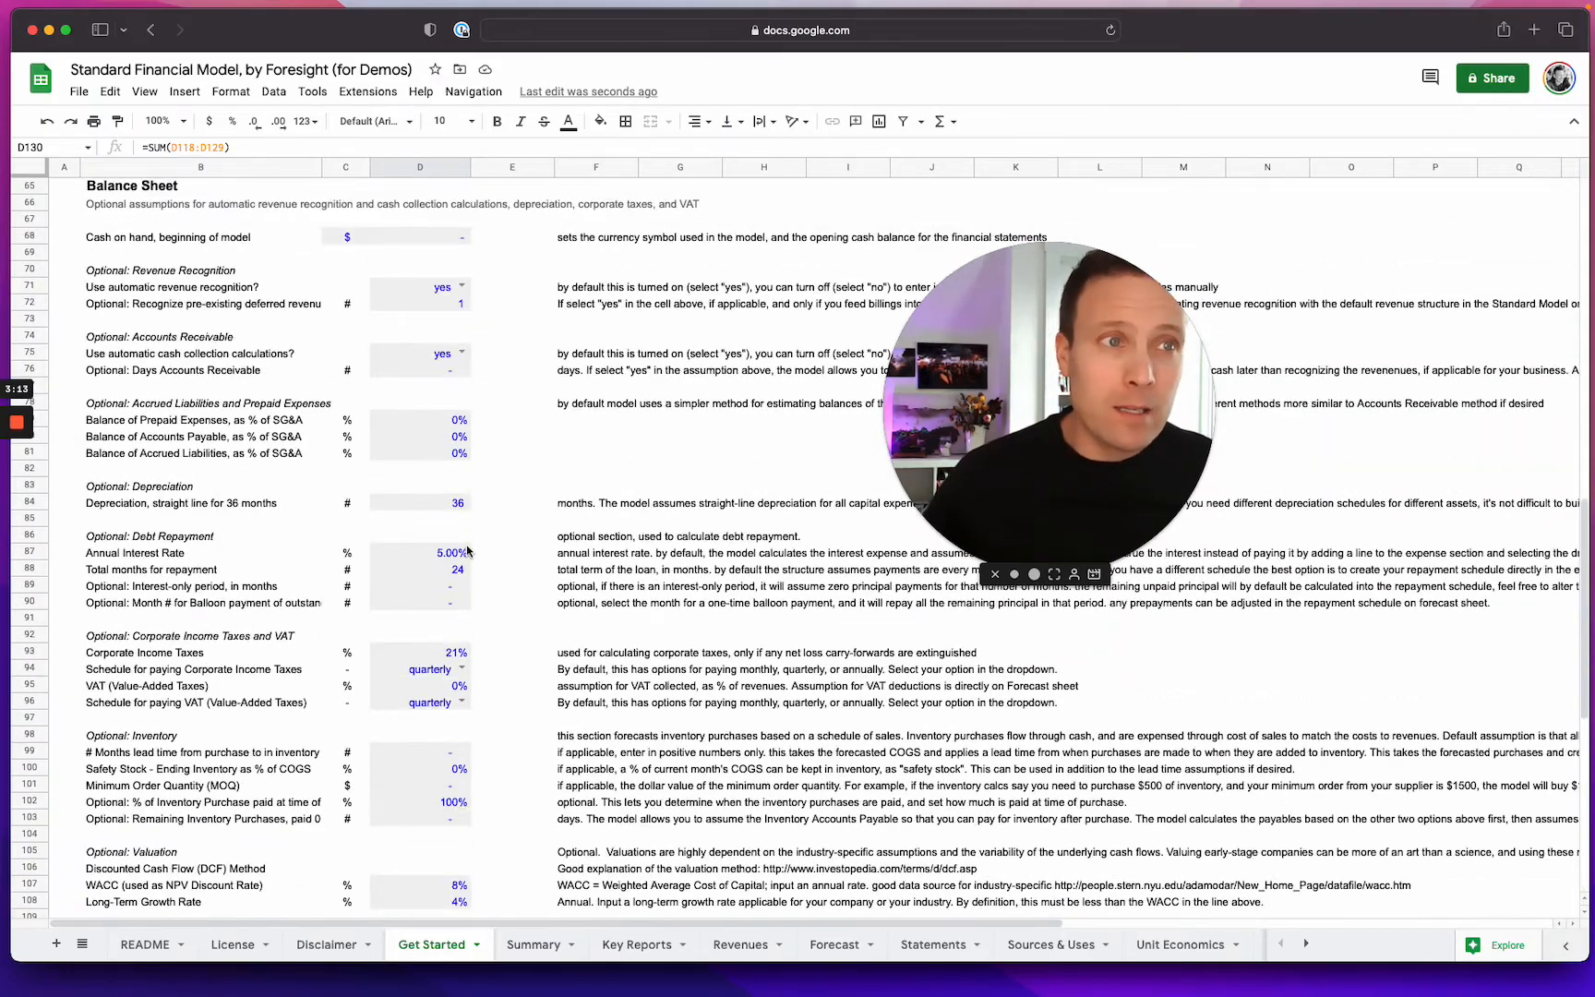
{"action": "scroll", "coordinate": [461, 550], "scroll_direction": "up", "scroll_amount": 10}
{"action": "scroll", "coordinate": [461, 550], "scroll_direction": "up", "scroll_amount": 10}
{"action": "scroll", "coordinate": [463, 551], "scroll_direction": "down", "scroll_amount": 3}
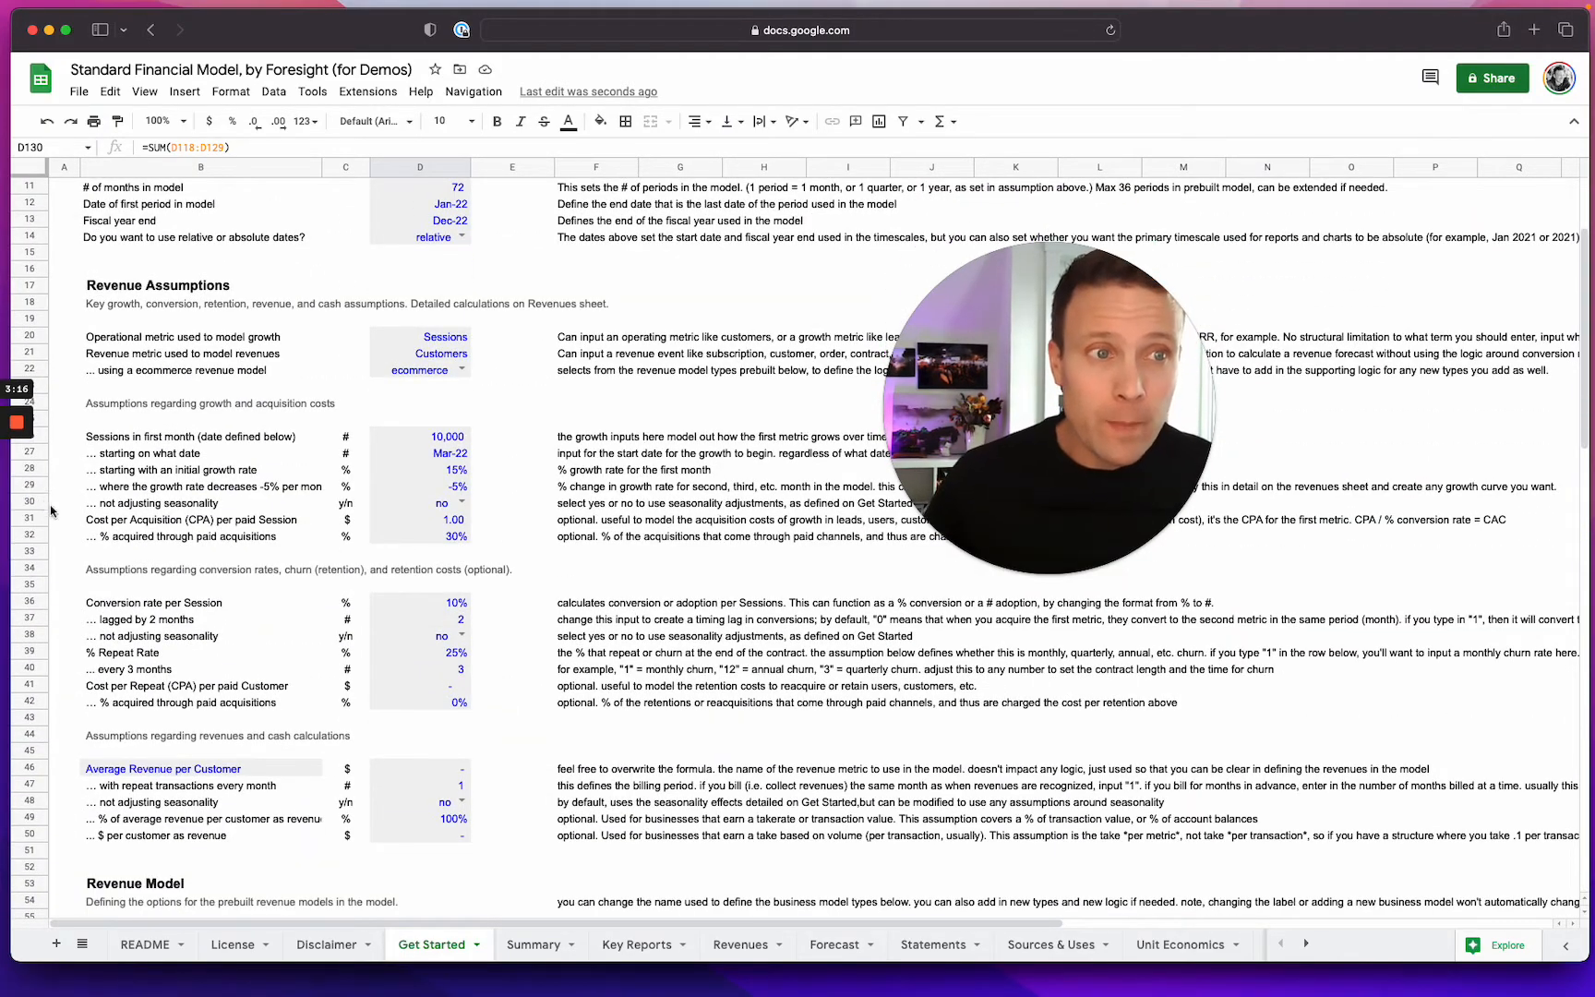
{"action": "left_click", "coordinate": [42, 635]}
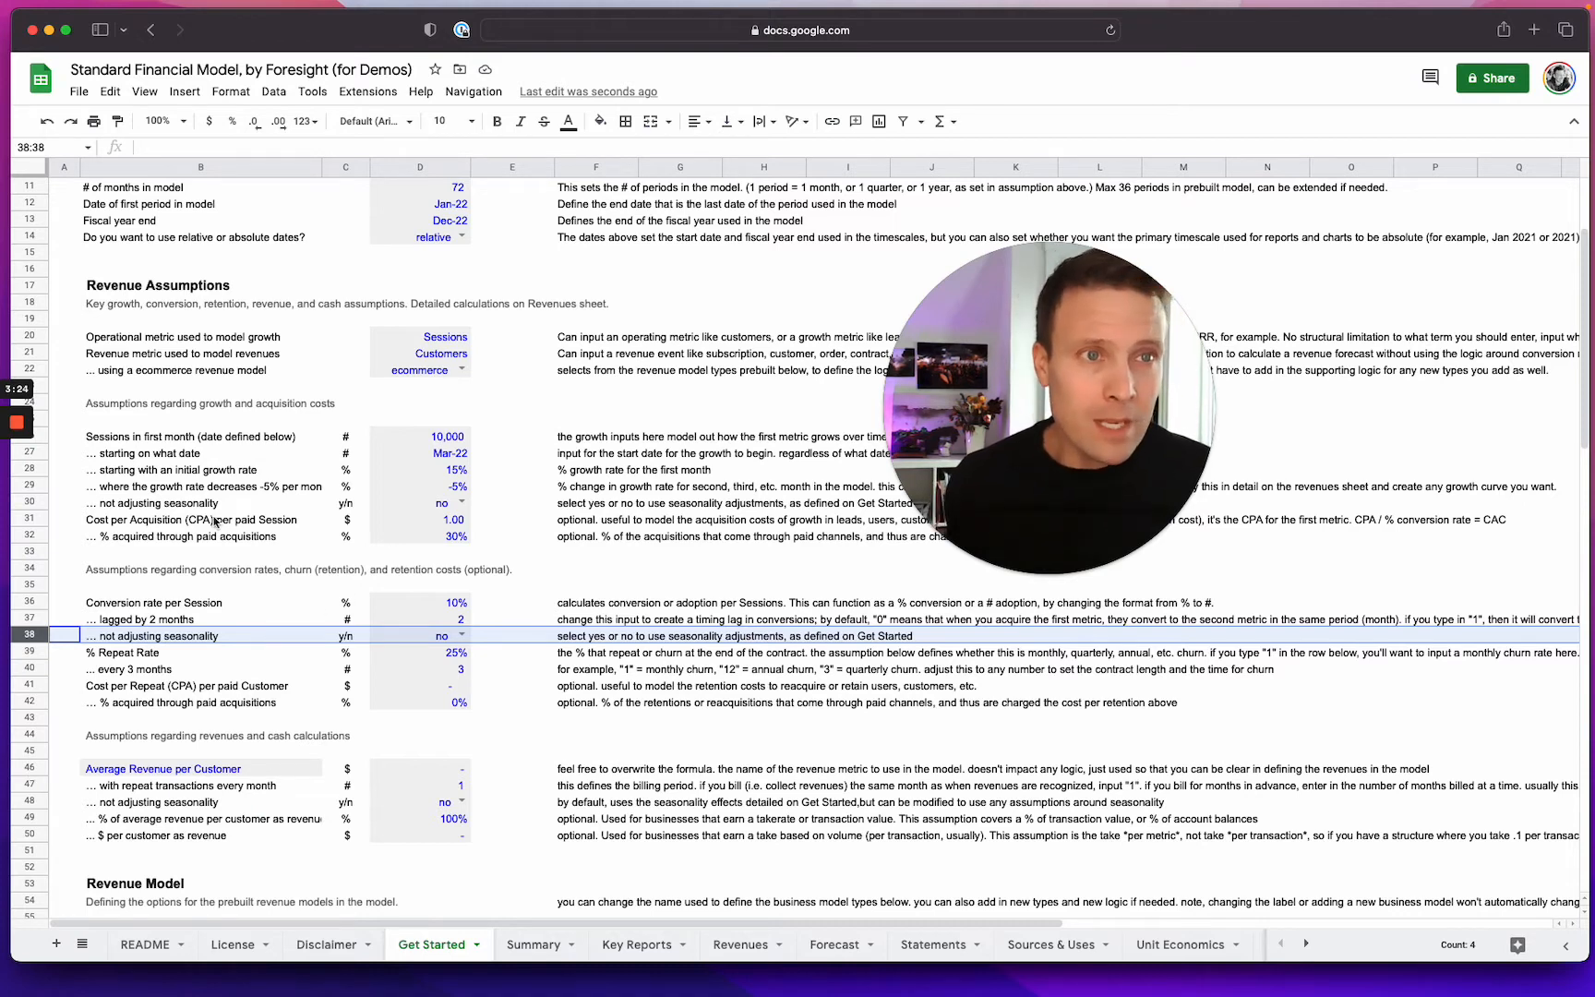
{"action": "left_click_drag", "start_coordinate": [163, 522], "coordinate": [418, 542]}
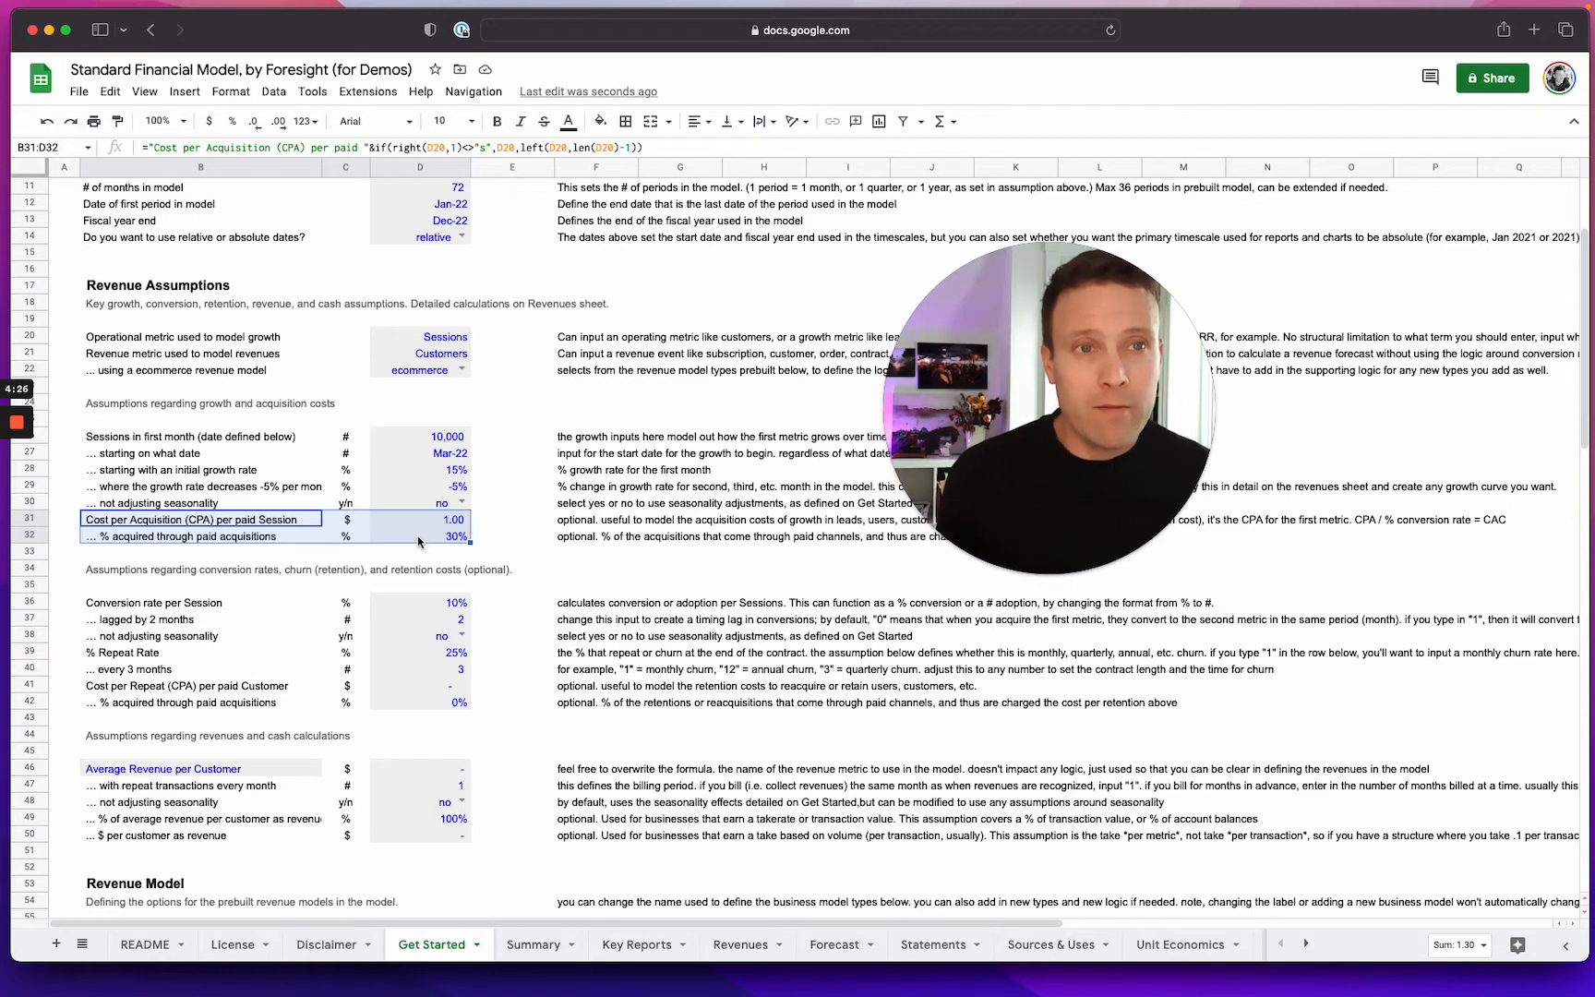
Step: In the conversion assumptions, set the conversion rate per session to 2.5%
{"action": "left_click", "coordinate": [334, 609]}
{"action": "left_click_drag", "start_coordinate": [185, 609], "coordinate": [413, 606]}
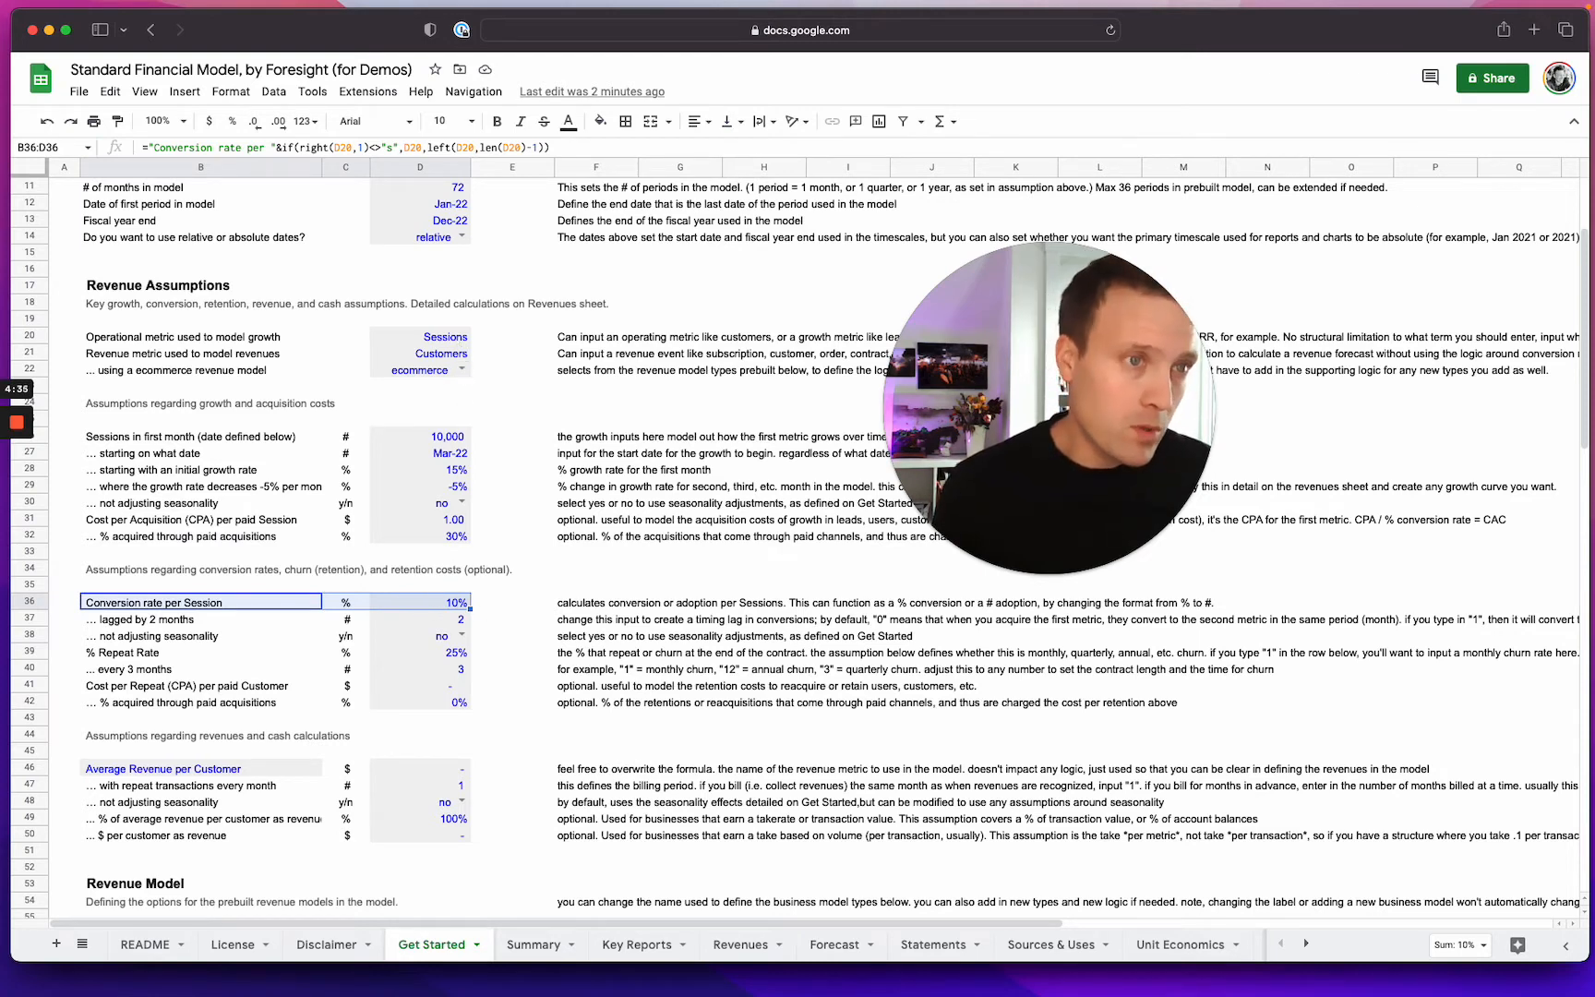
{"action": "left_click", "coordinate": [482, 607]}
{"action": "key", "text": "Left"}
{"action": "type", "text": "2.5"}
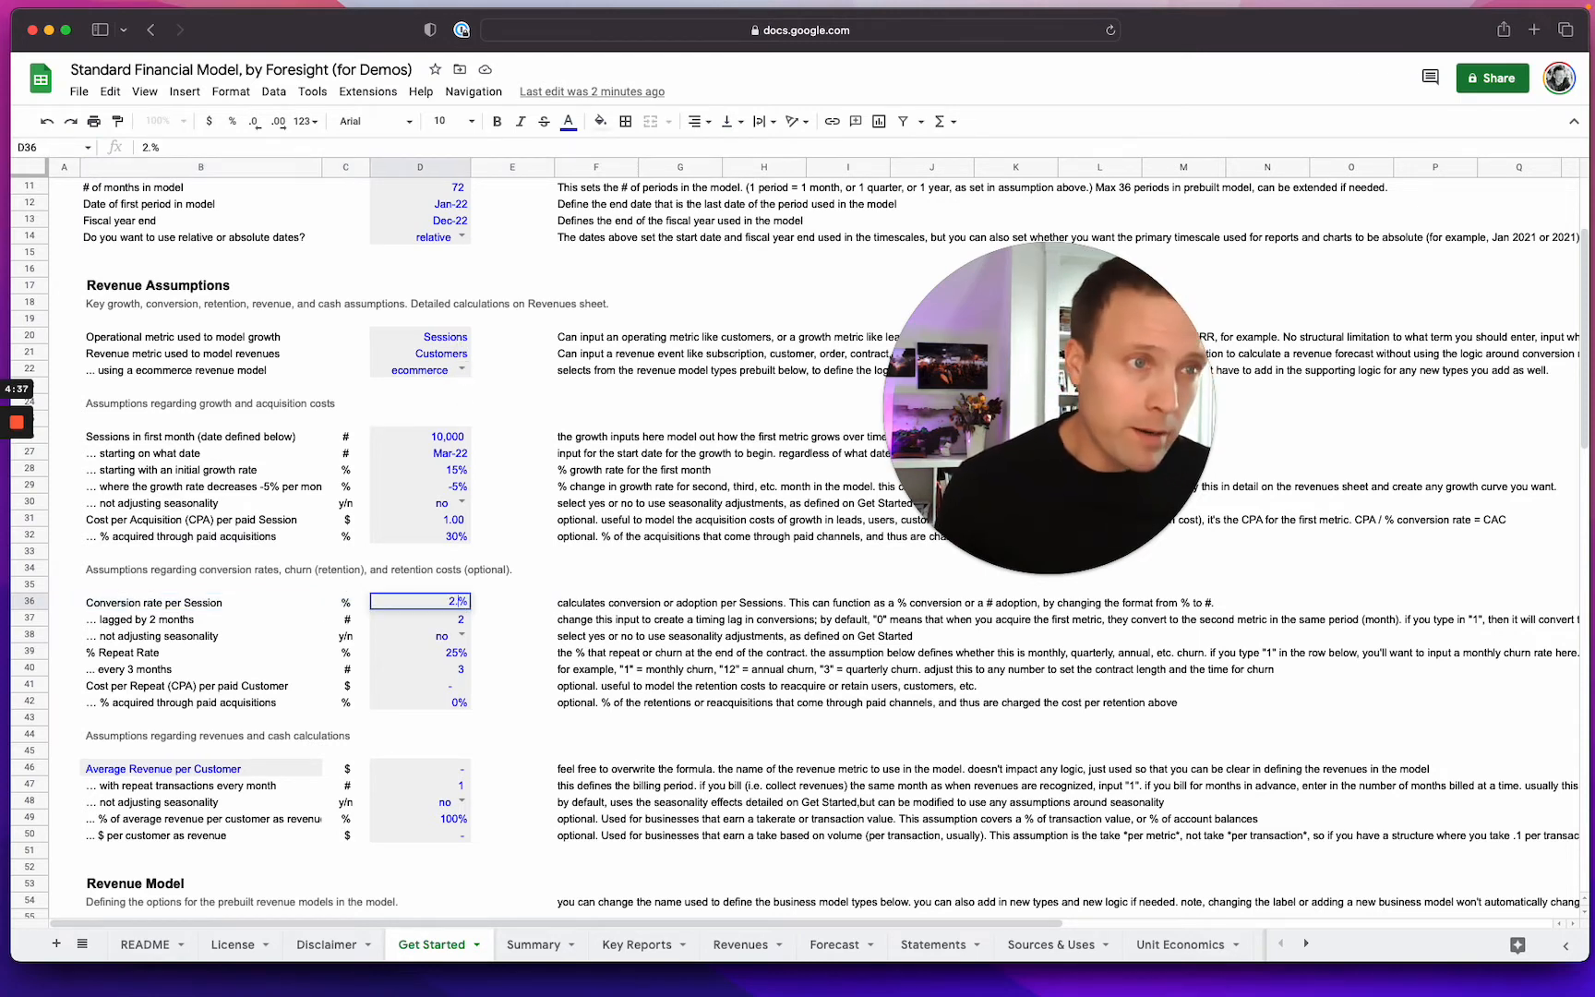
{"action": "key", "text": "Return"}
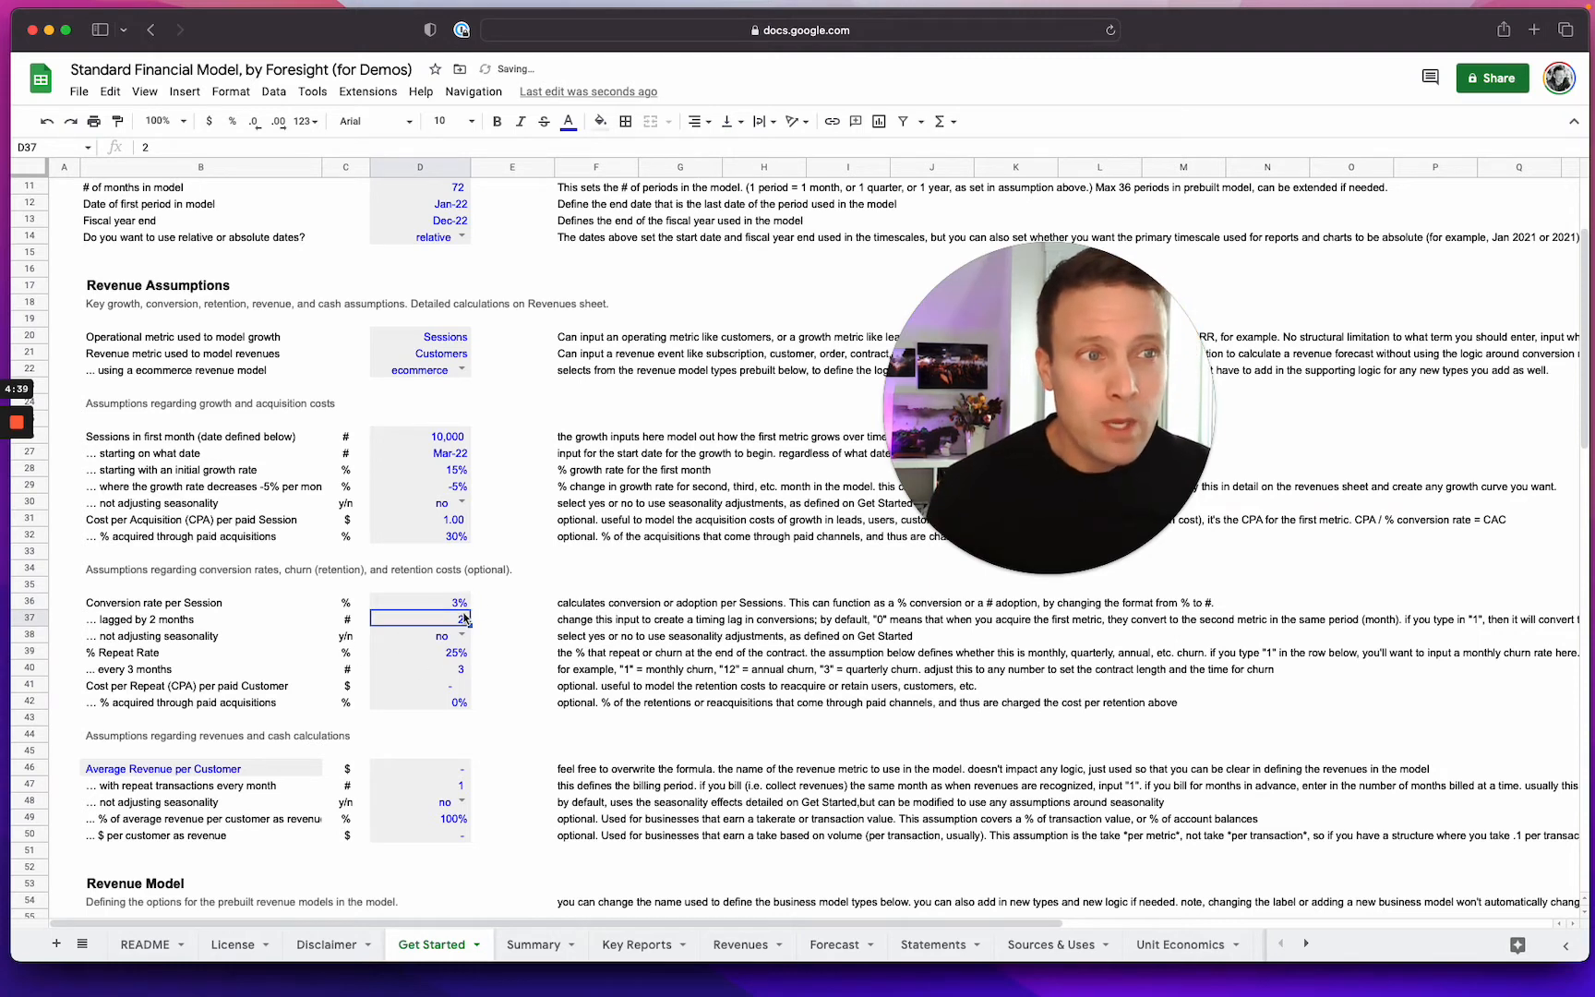
Step: Set the conversion lag to 0 months so sessions convert in the same period as acquisition
{"action": "type", "text": "0"}
{"action": "key", "text": "Return"}
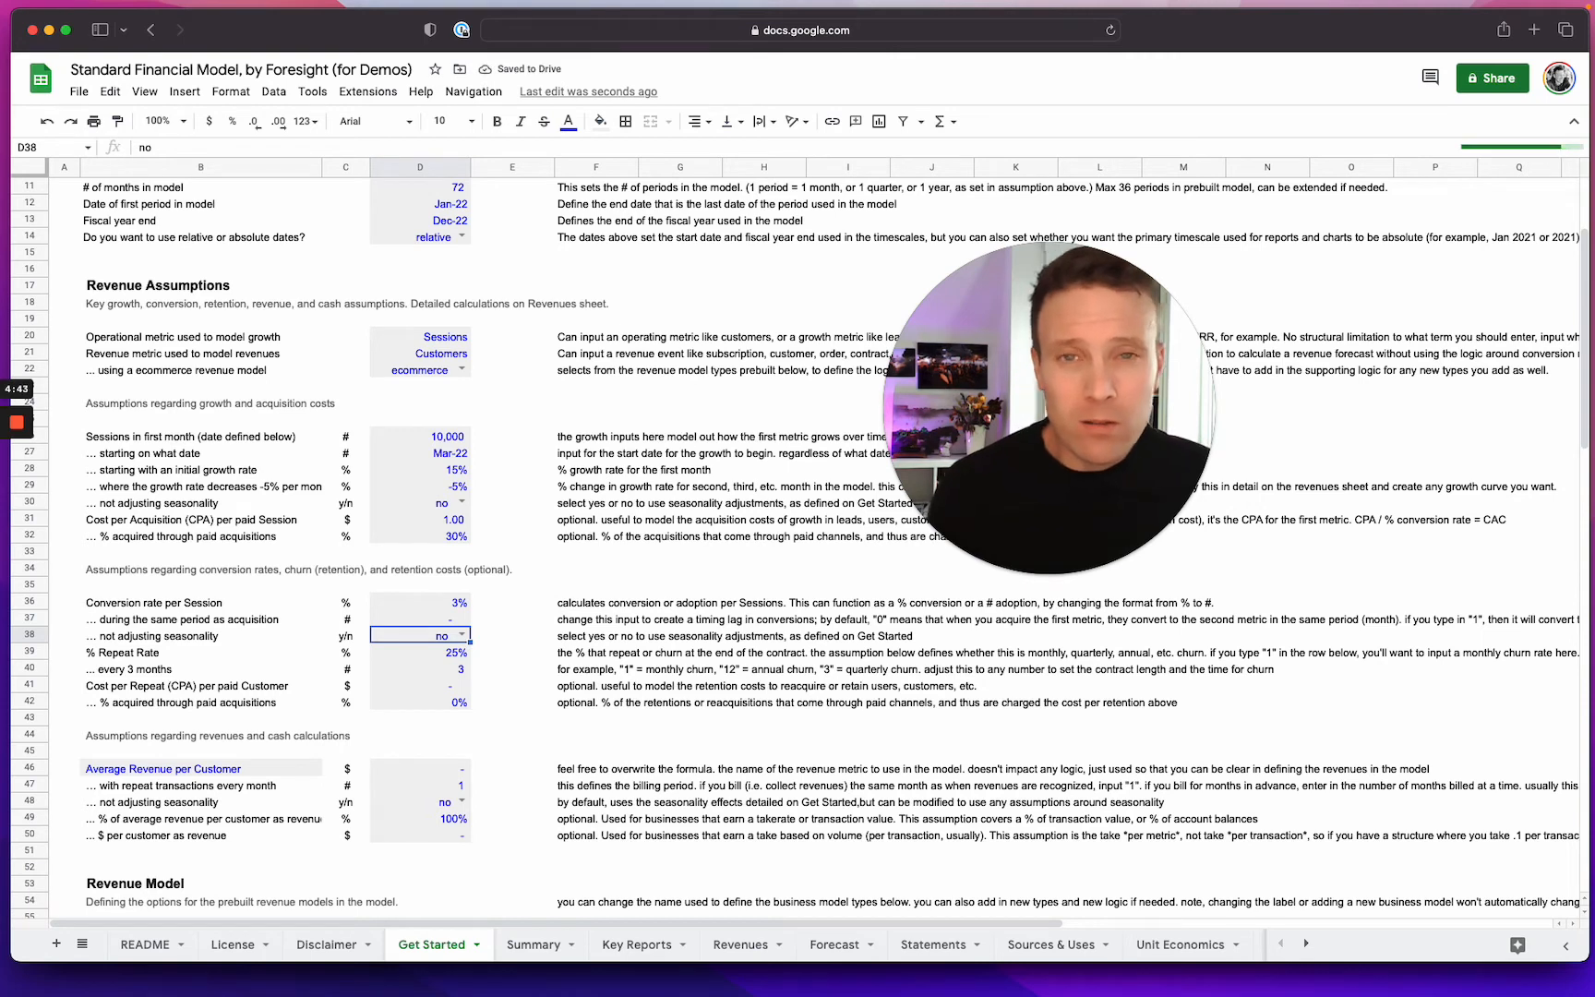
{"action": "key", "text": "Up"}
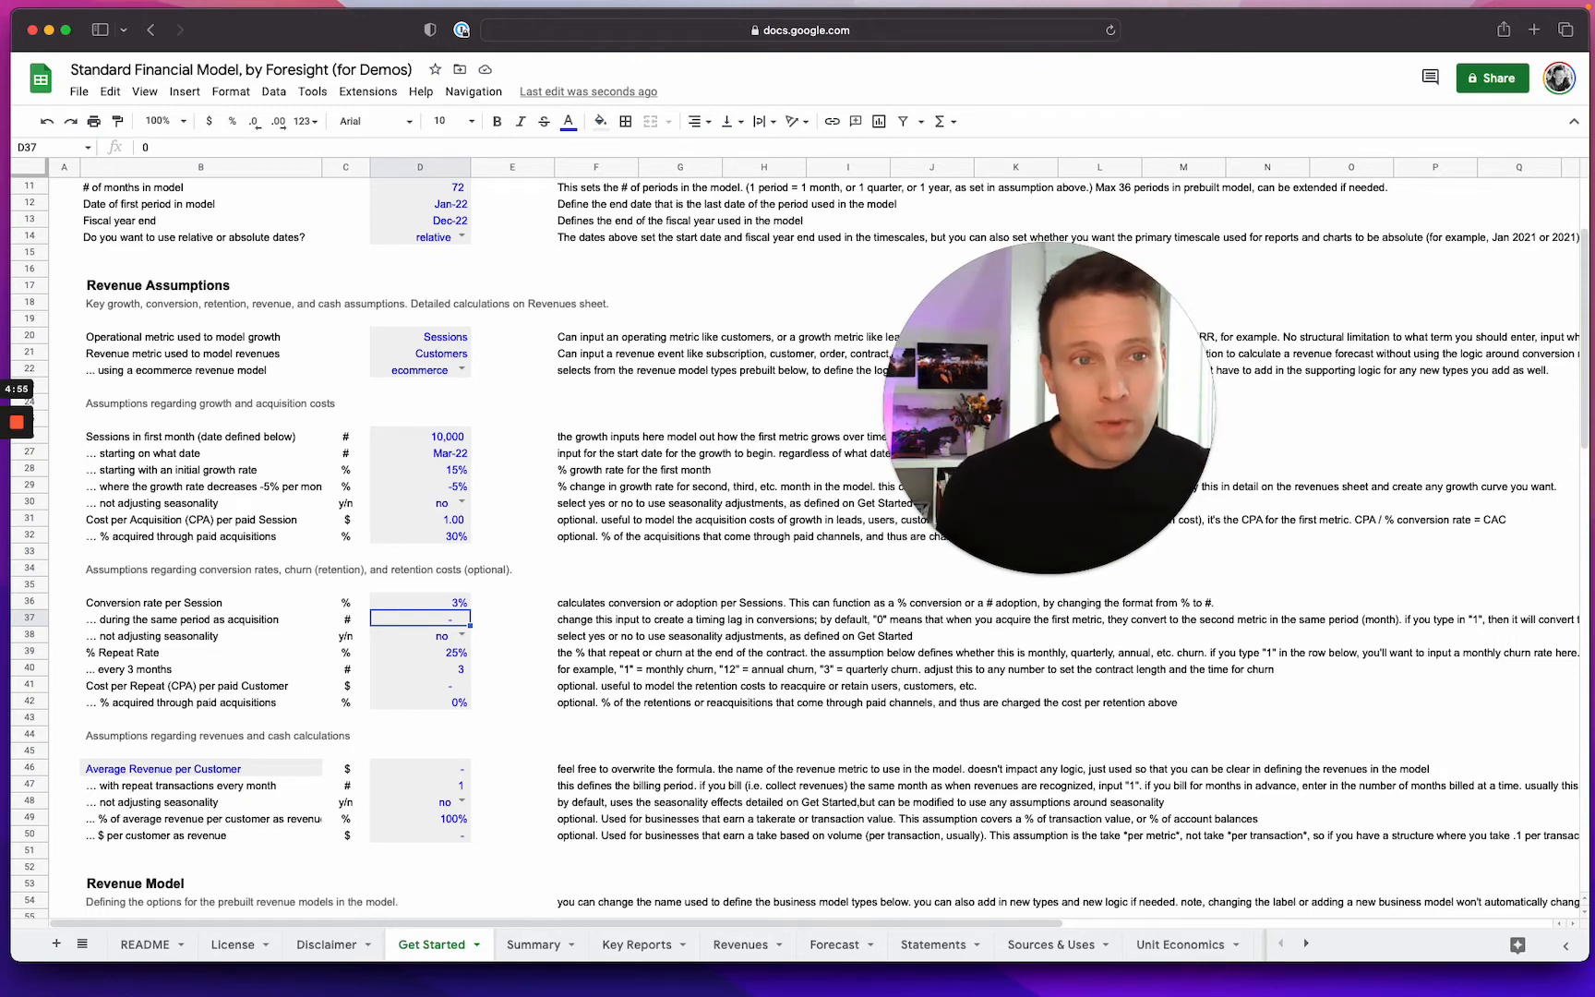
Step: Review the repeat rate inputs, try a repeat interval of 1 month, and settle on every 2 months
{"action": "left_click_drag", "start_coordinate": [164, 657], "coordinate": [466, 669]}
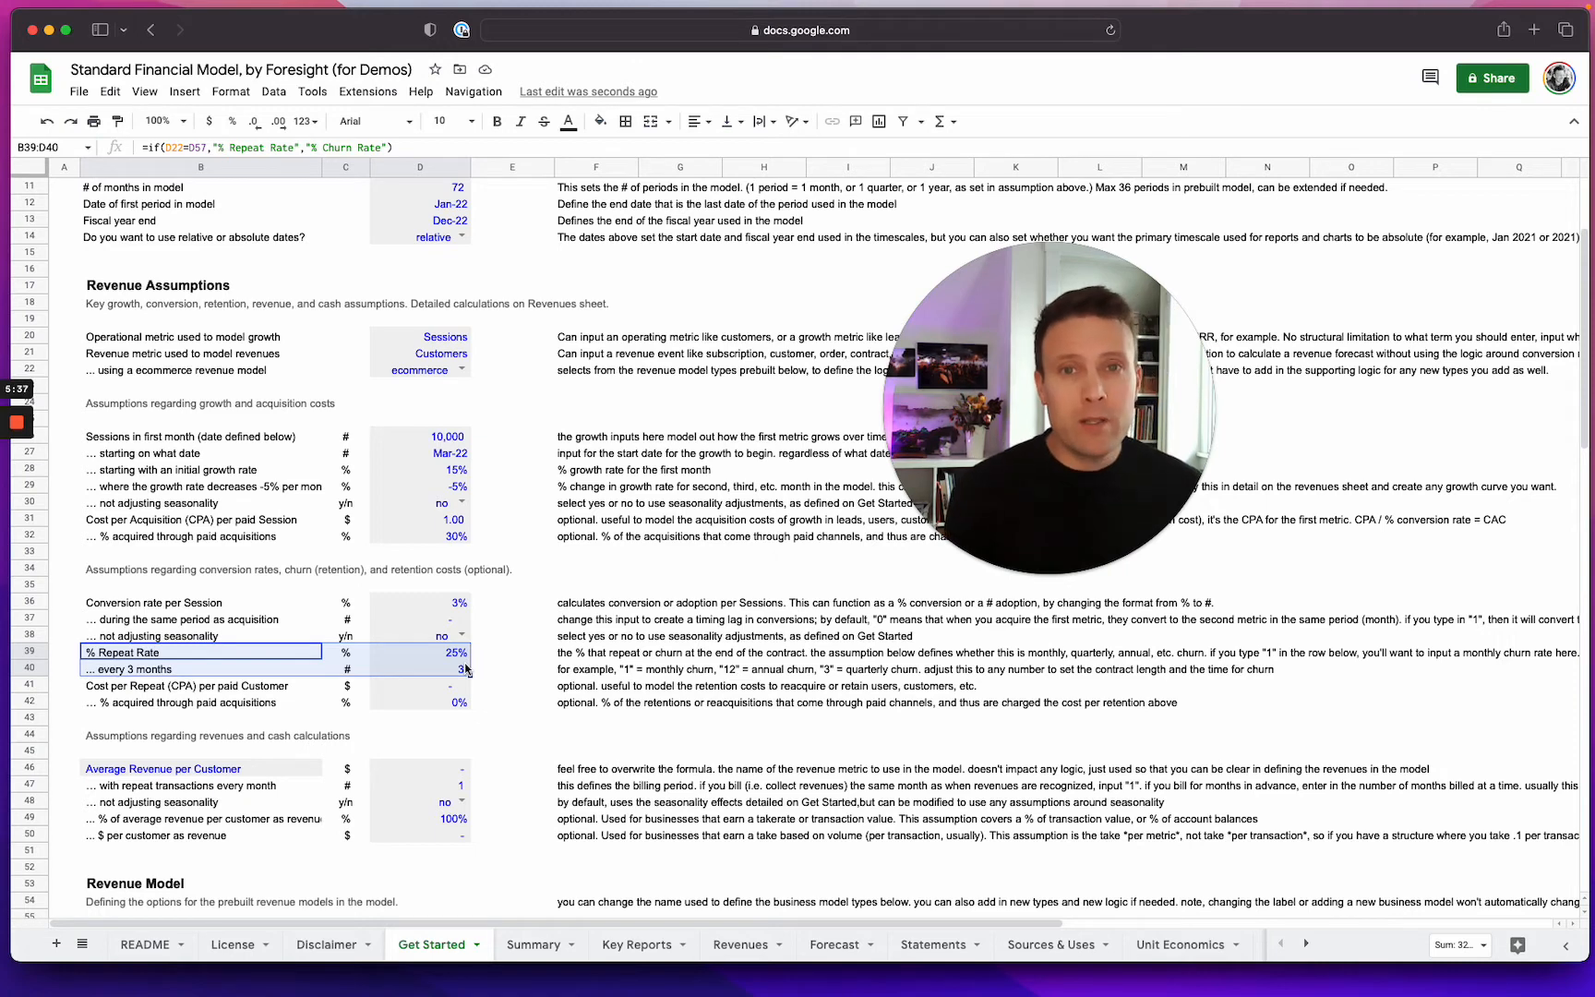
{"action": "left_click", "coordinate": [452, 639]}
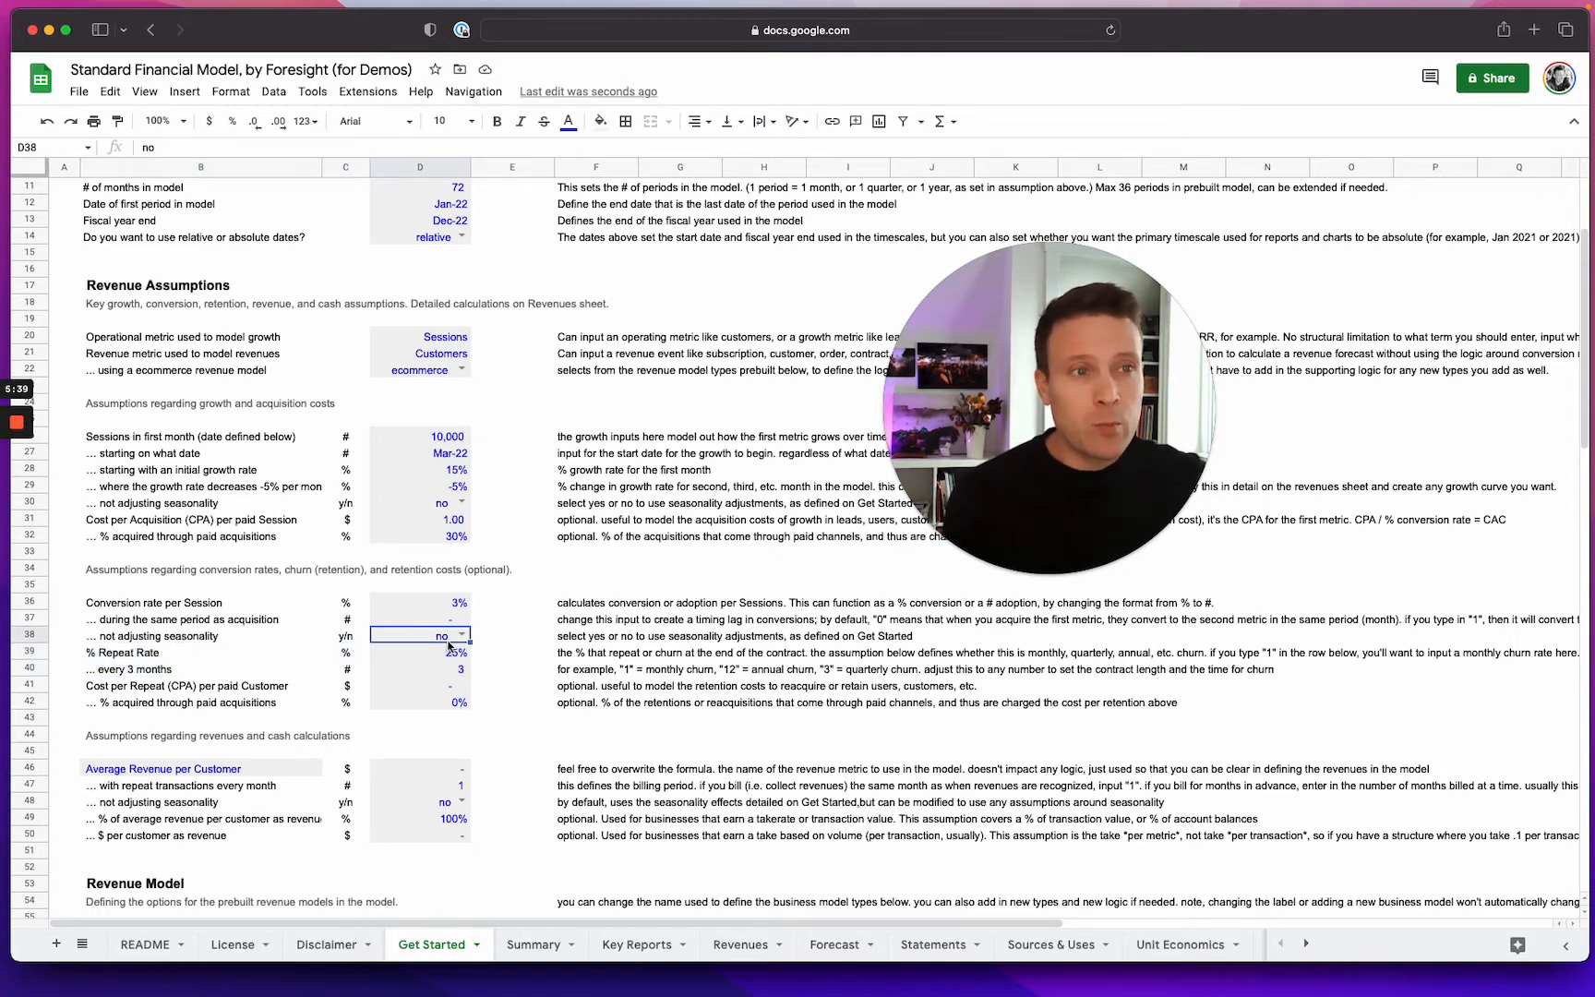
{"action": "left_click", "coordinate": [452, 655]}
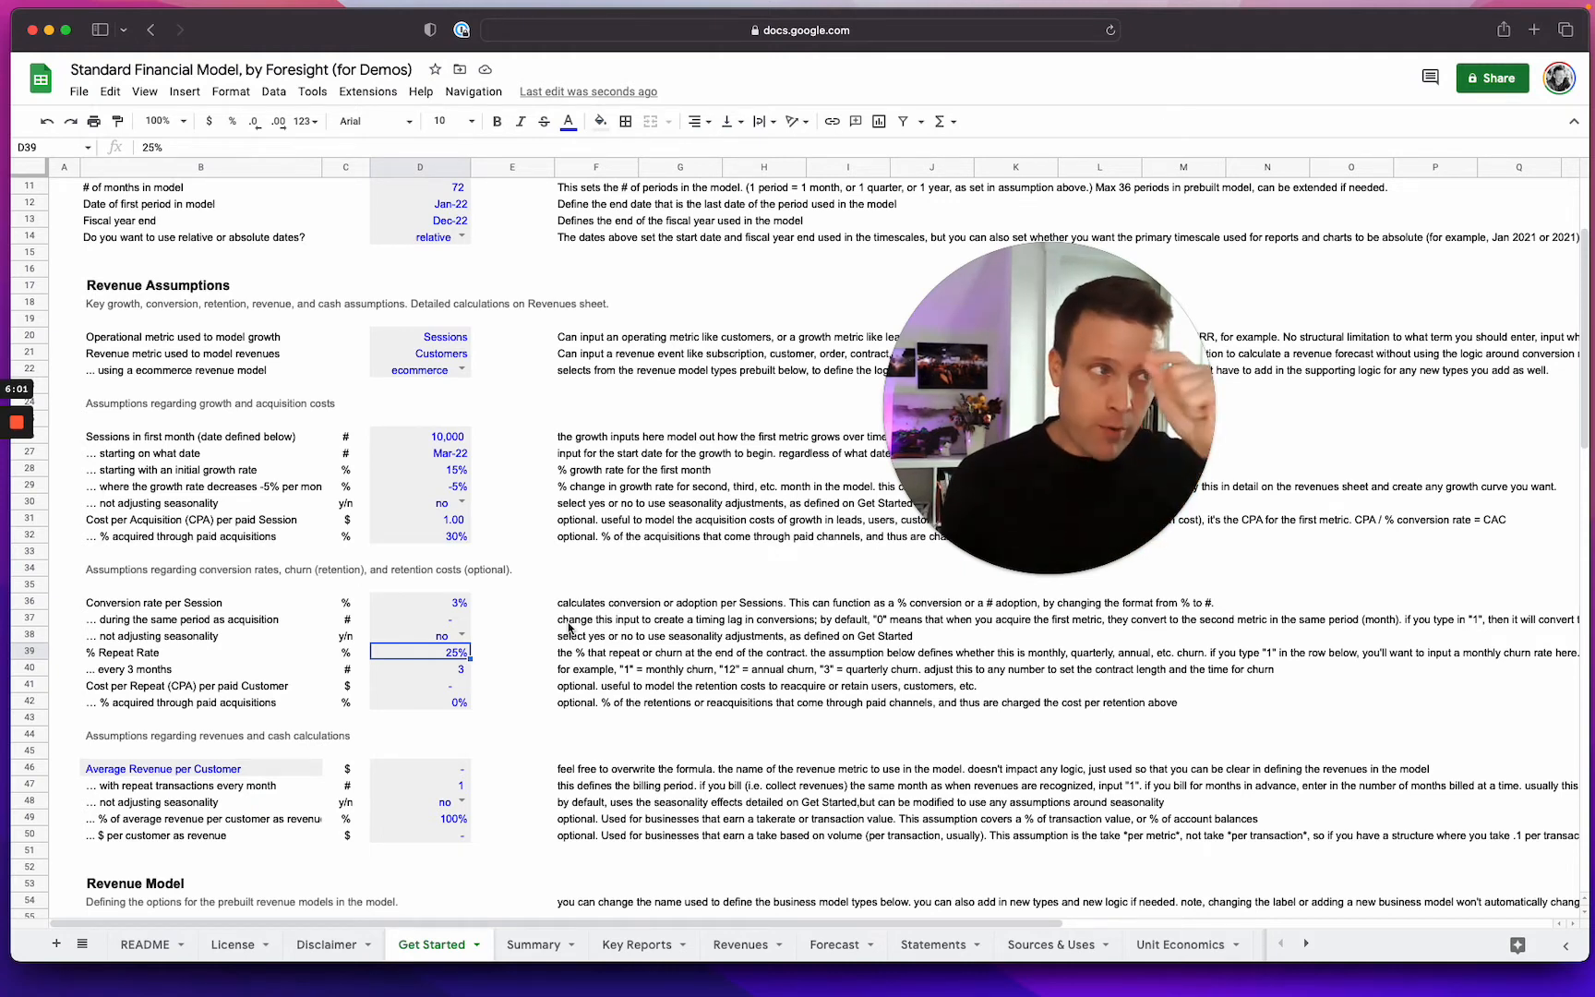
{"action": "key", "text": "Down"}
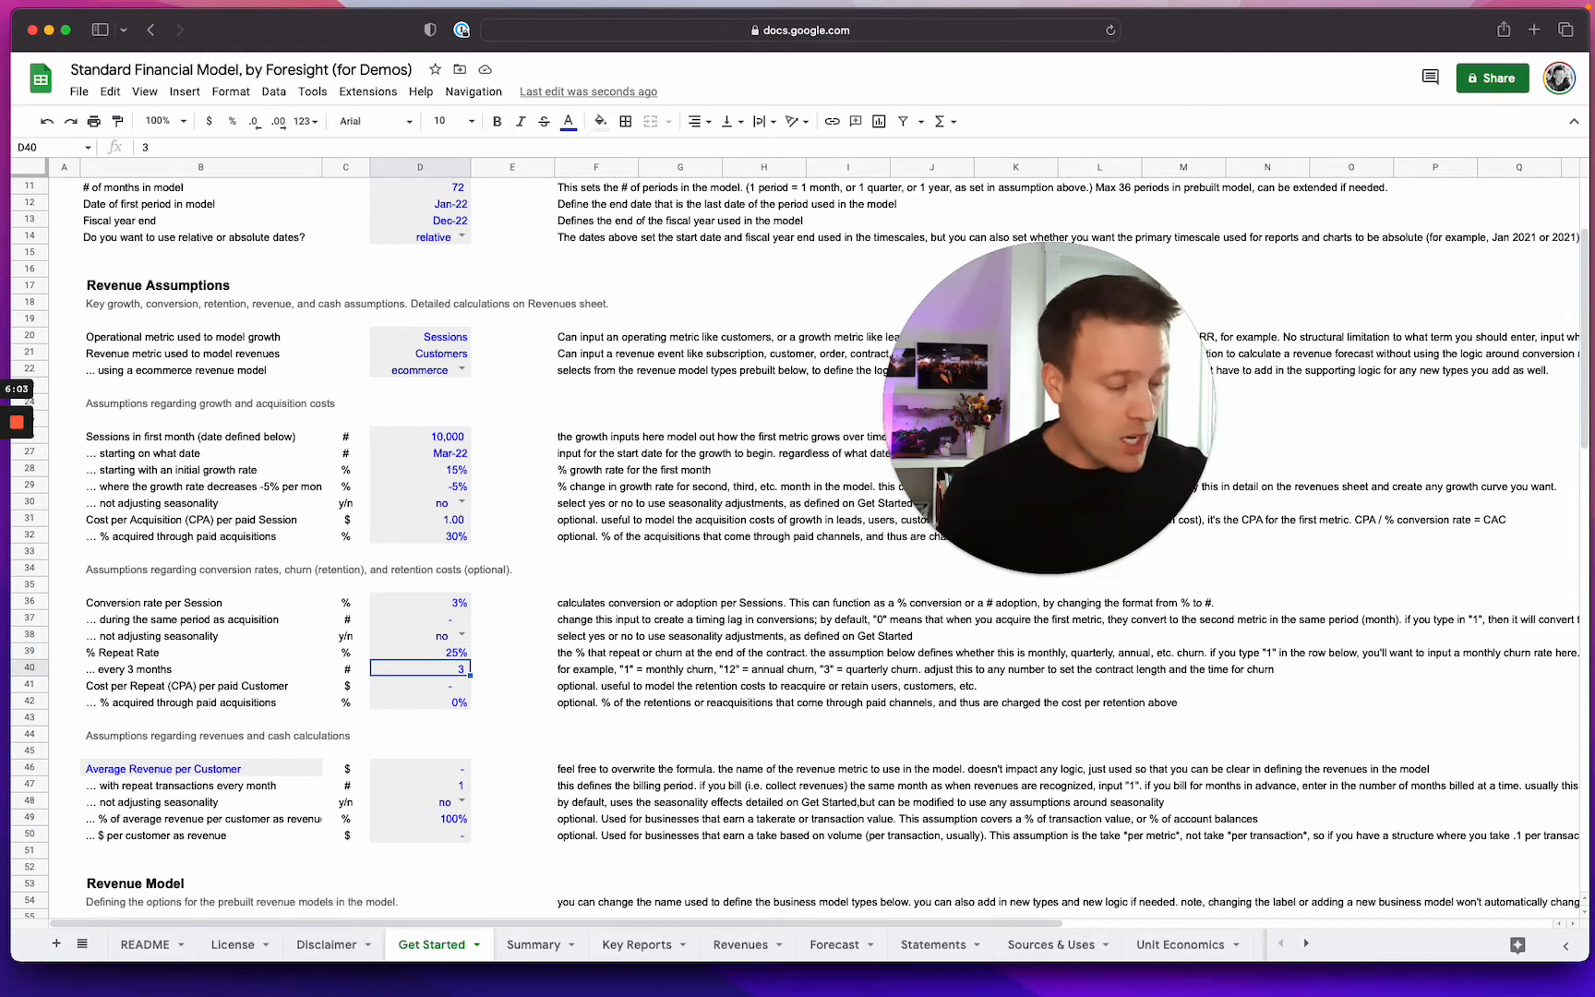
{"action": "type", "text": "1"}
{"action": "key", "text": "Return"}
{"action": "key", "text": "Up"}
{"action": "type", "text": "2"}
{"action": "key", "text": "Return"}
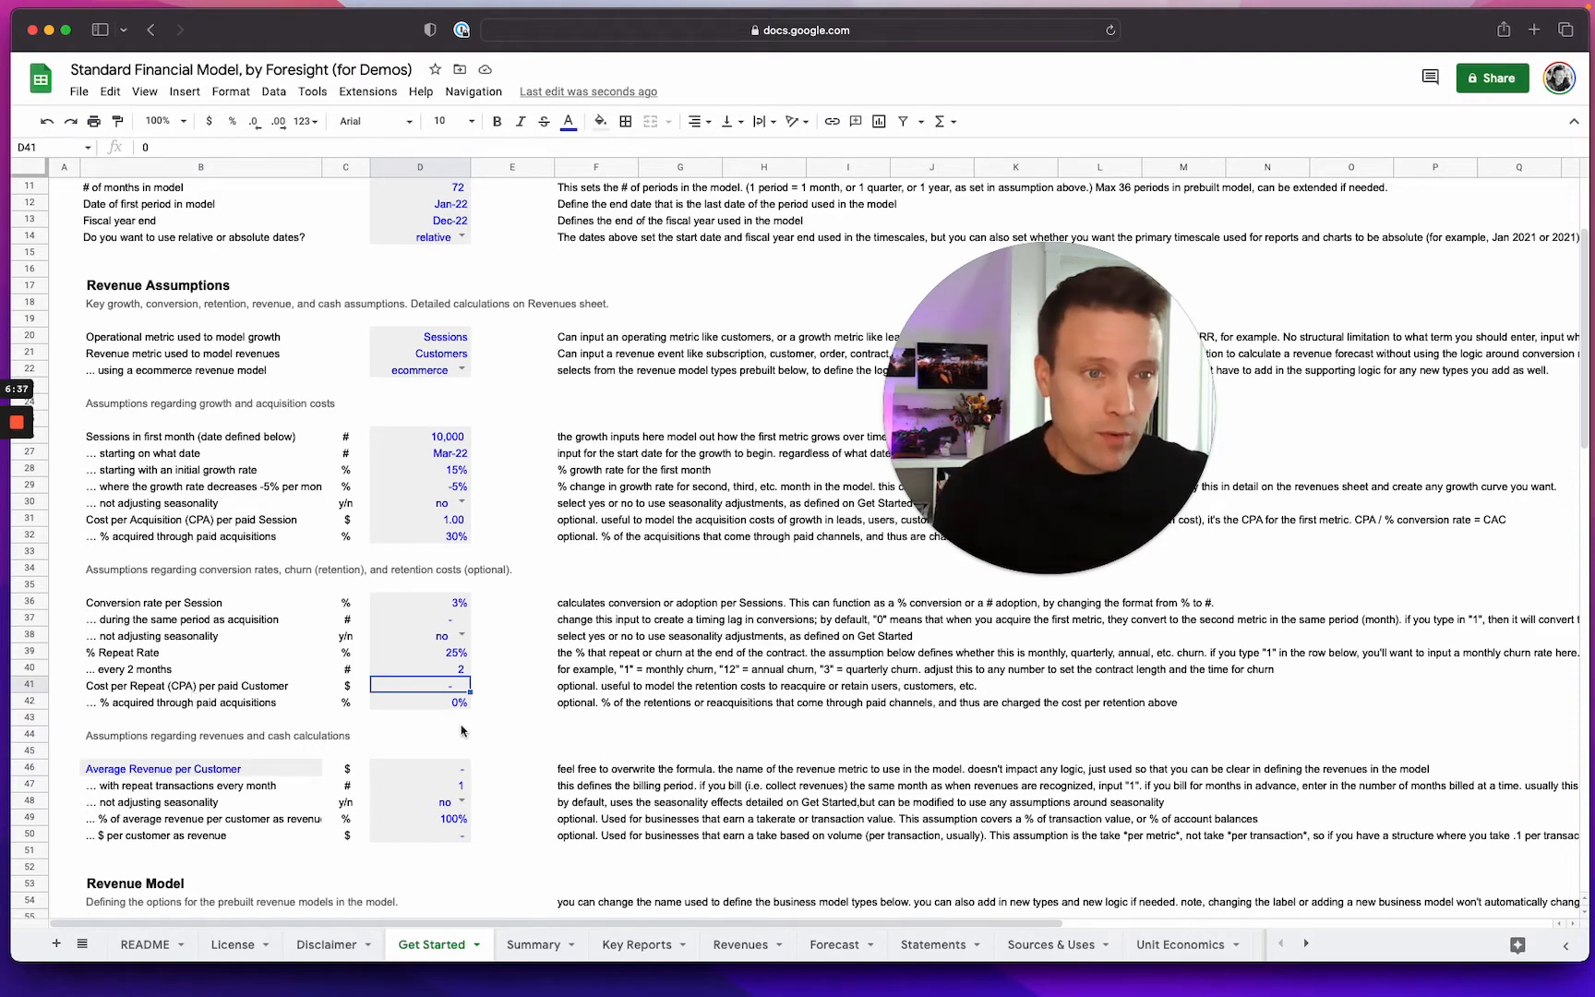
Step: In the revenue and cash assumptions, set the Average Revenue per Customer to 19
{"action": "scroll", "coordinate": [185, 674], "scroll_direction": "down", "scroll_amount": 5}
{"action": "left_click_drag", "start_coordinate": [153, 610], "coordinate": [447, 675]}
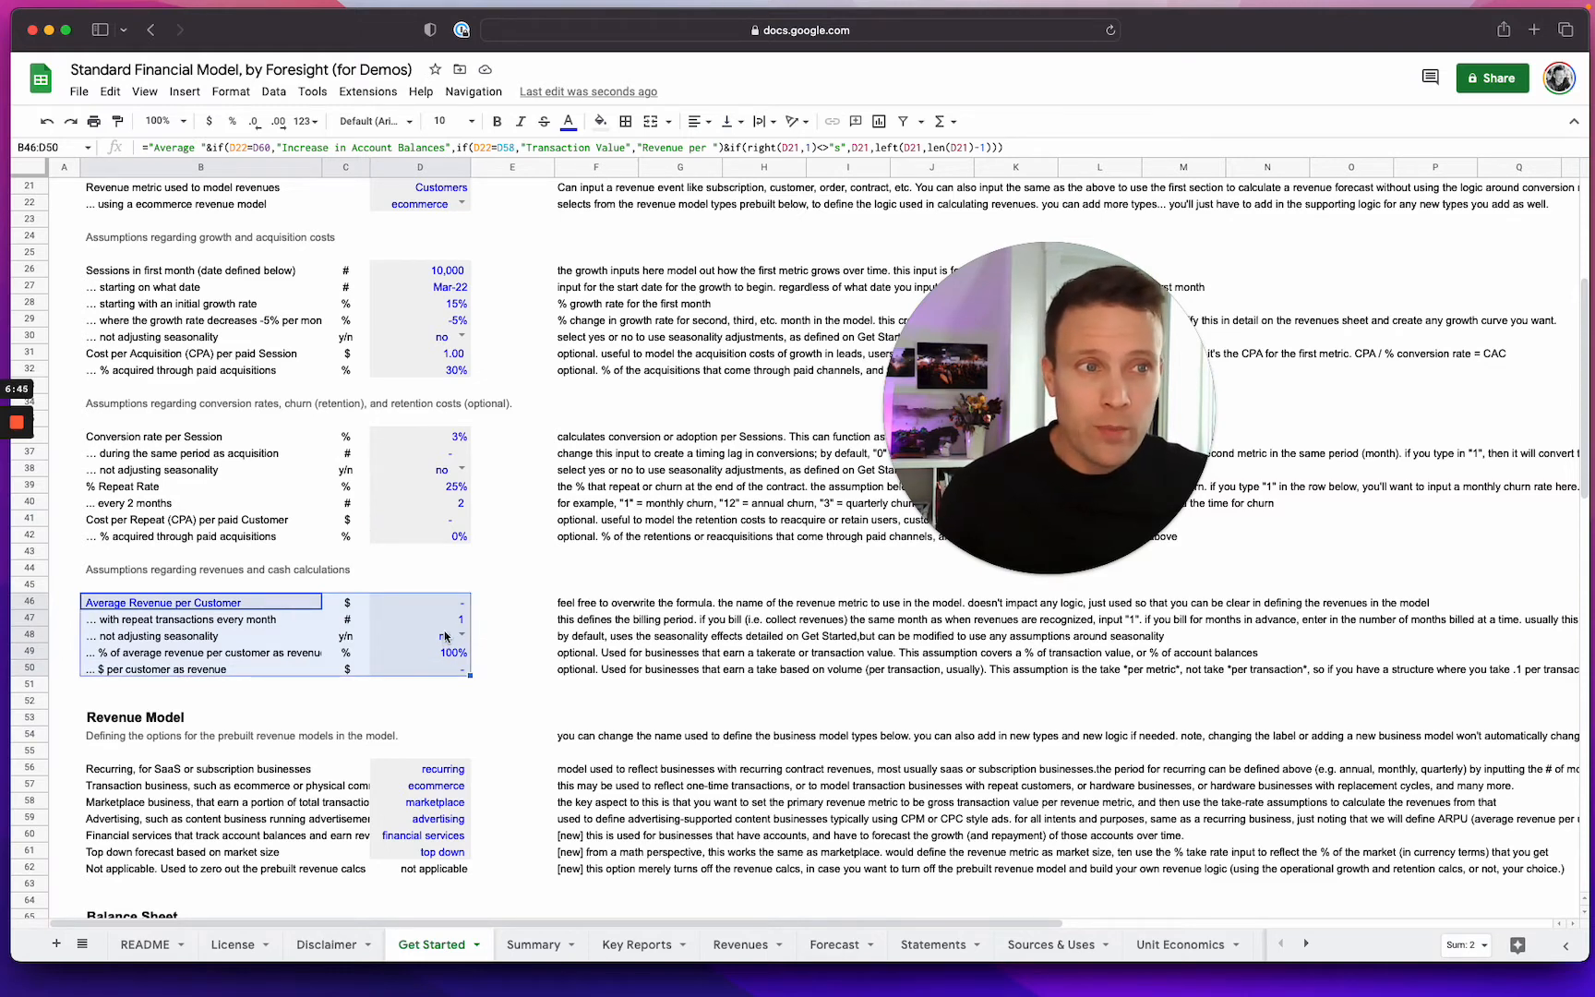
{"action": "left_click", "coordinate": [569, 607]}
{"action": "left_click", "coordinate": [460, 601]}
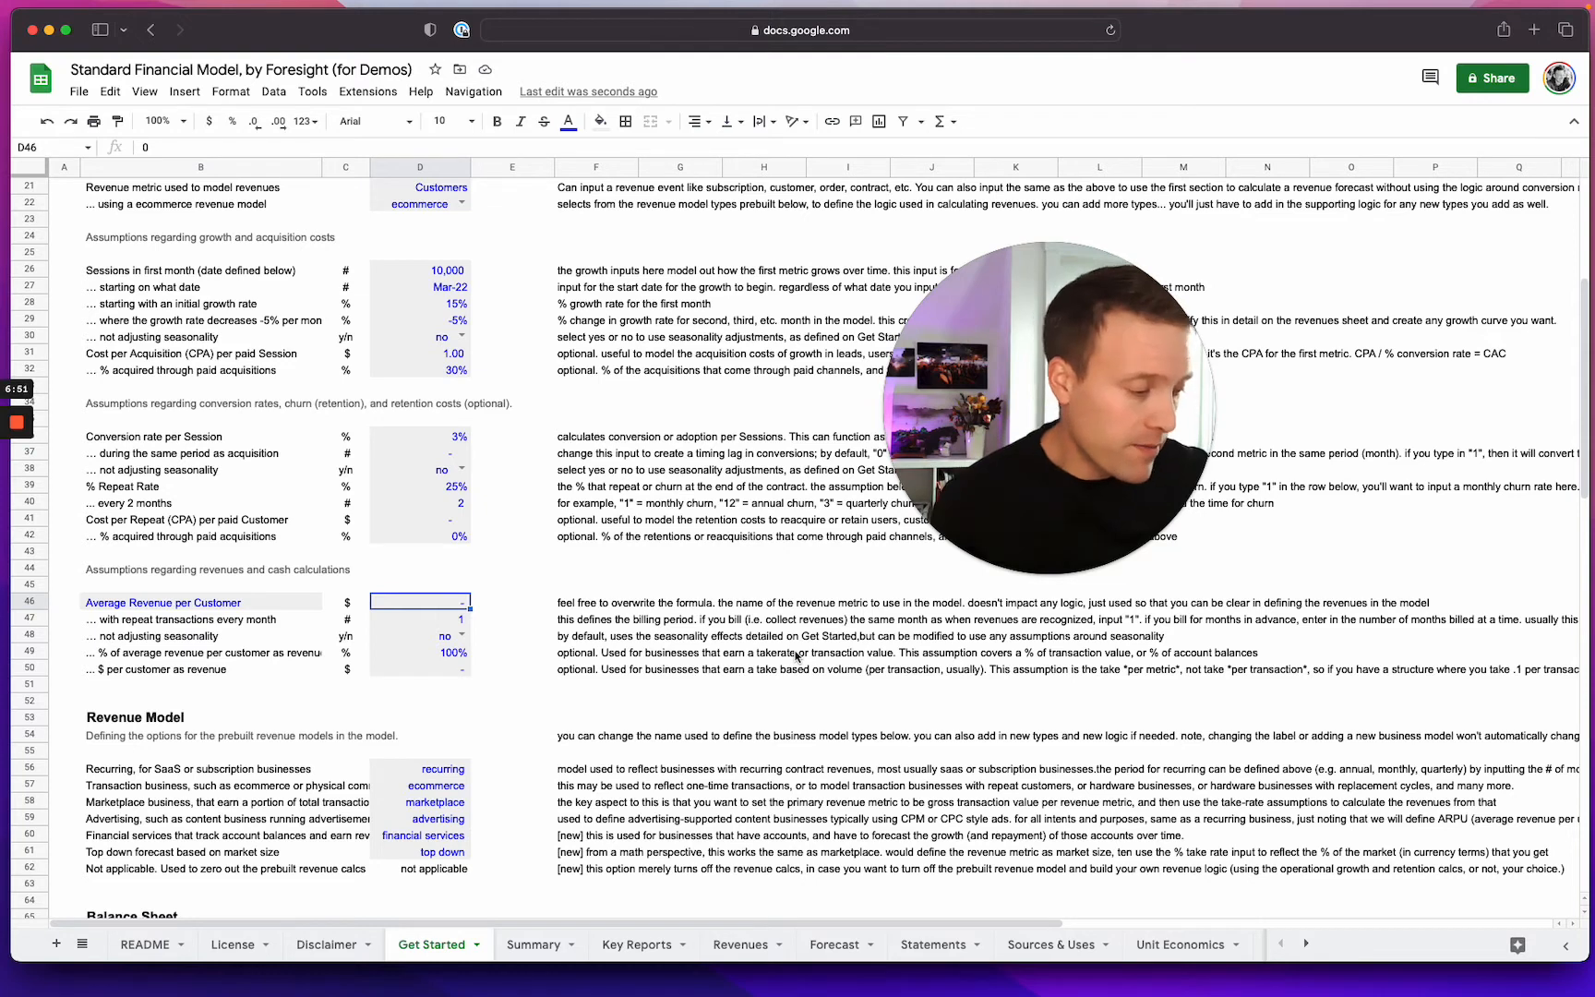
{"action": "type", "text": "19"}
{"action": "key", "text": "Return"}
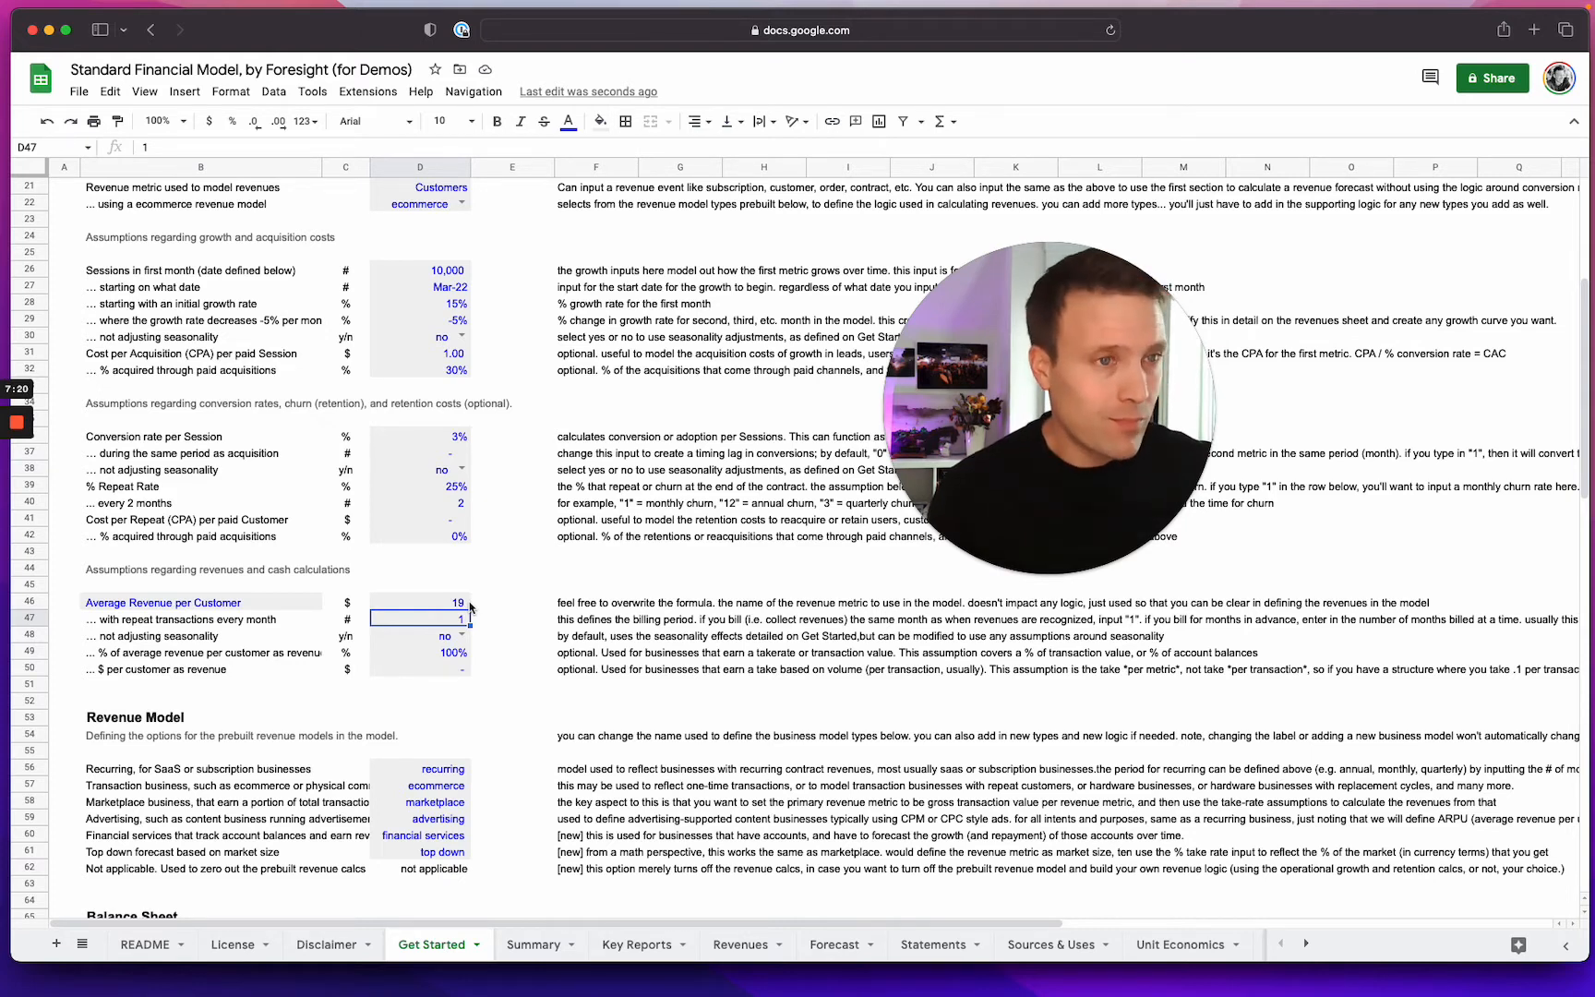
Step: Try repeat transactions every 3 months, and return the interval to 1 month
{"action": "type", "text": "3"}
{"action": "key", "text": "Return"}
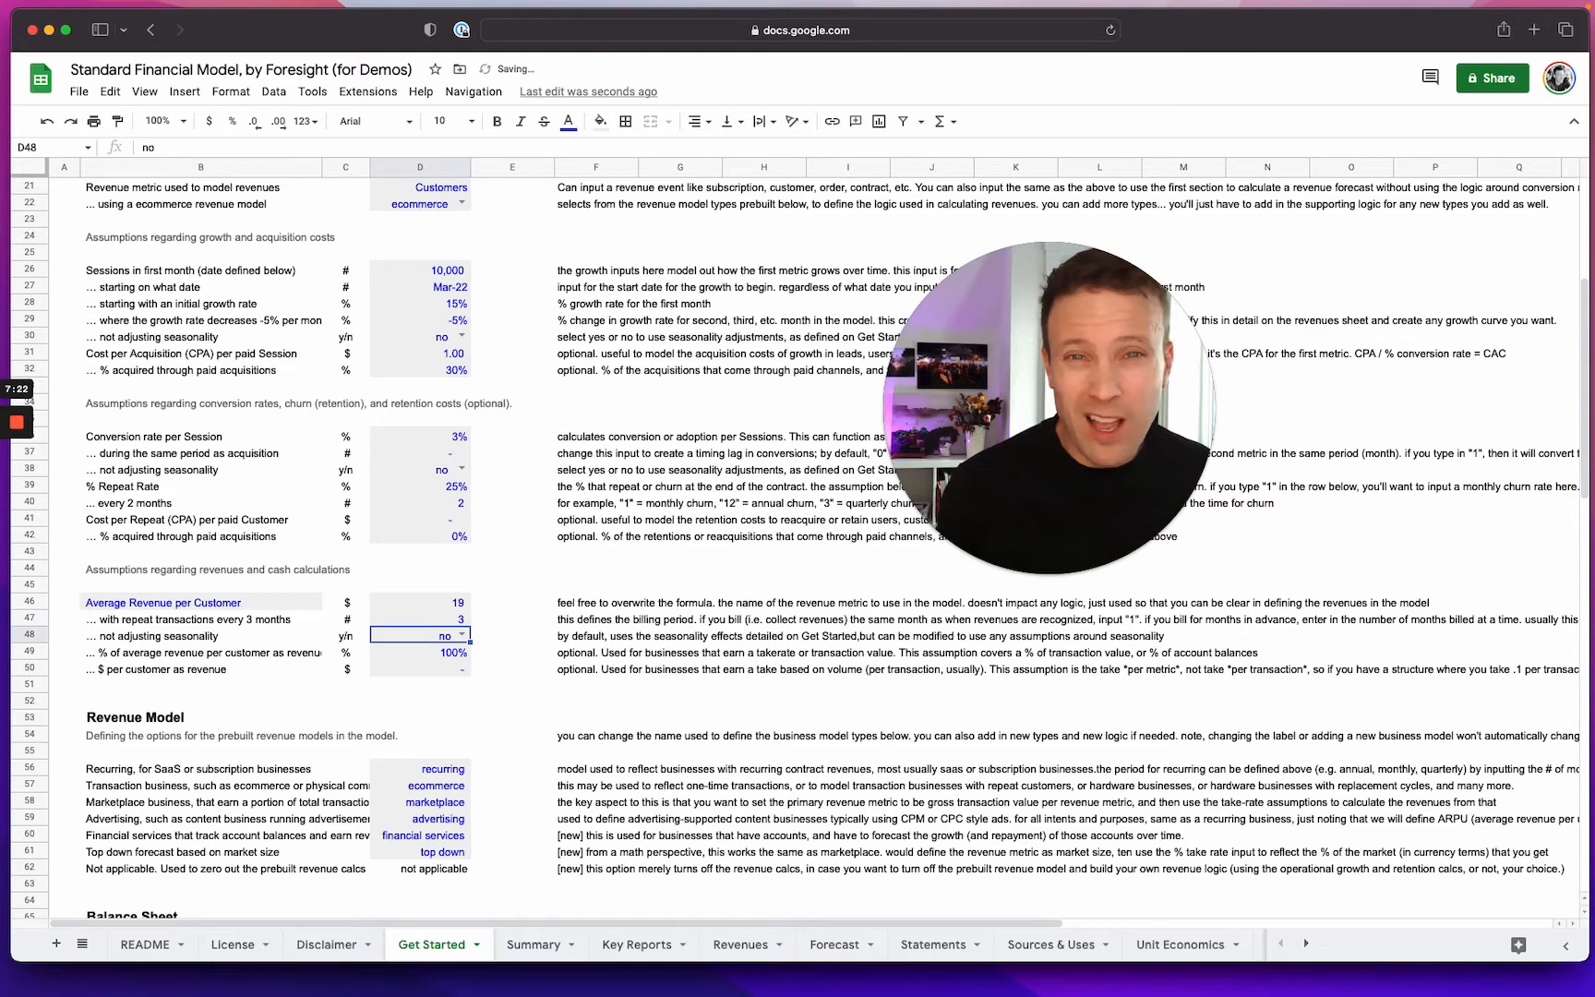
{"action": "key", "text": "Up"}
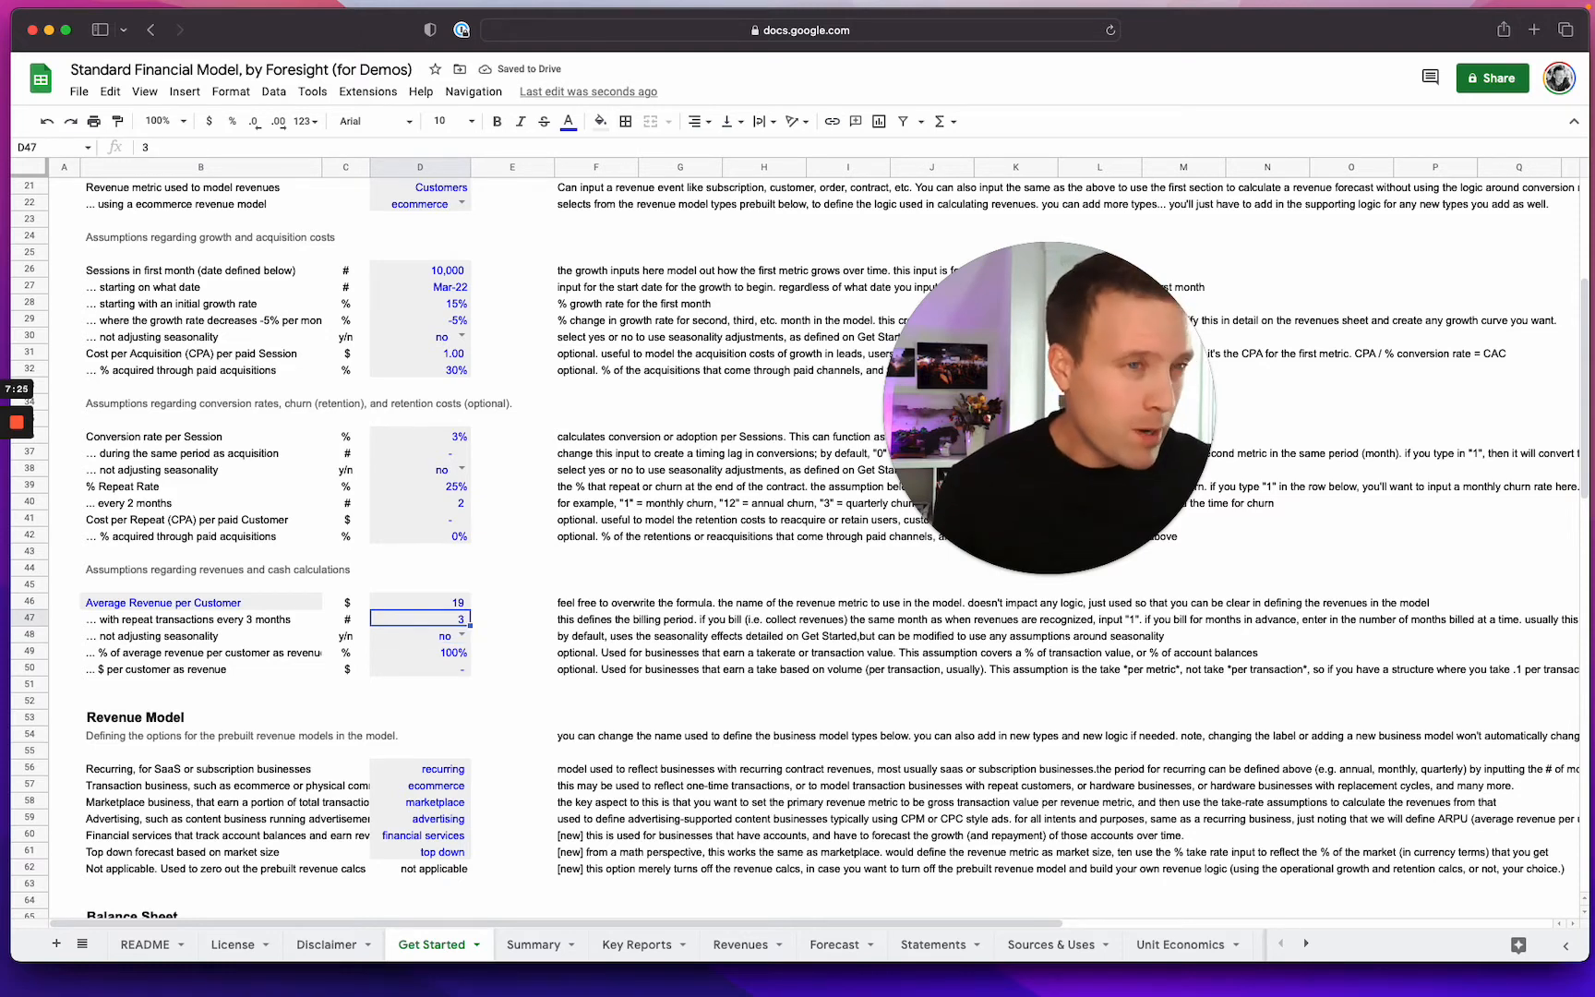
{"action": "type", "text": "1"}
{"action": "key", "text": "Return"}
{"action": "key", "text": "Up"}
{"action": "key", "text": "Up"}
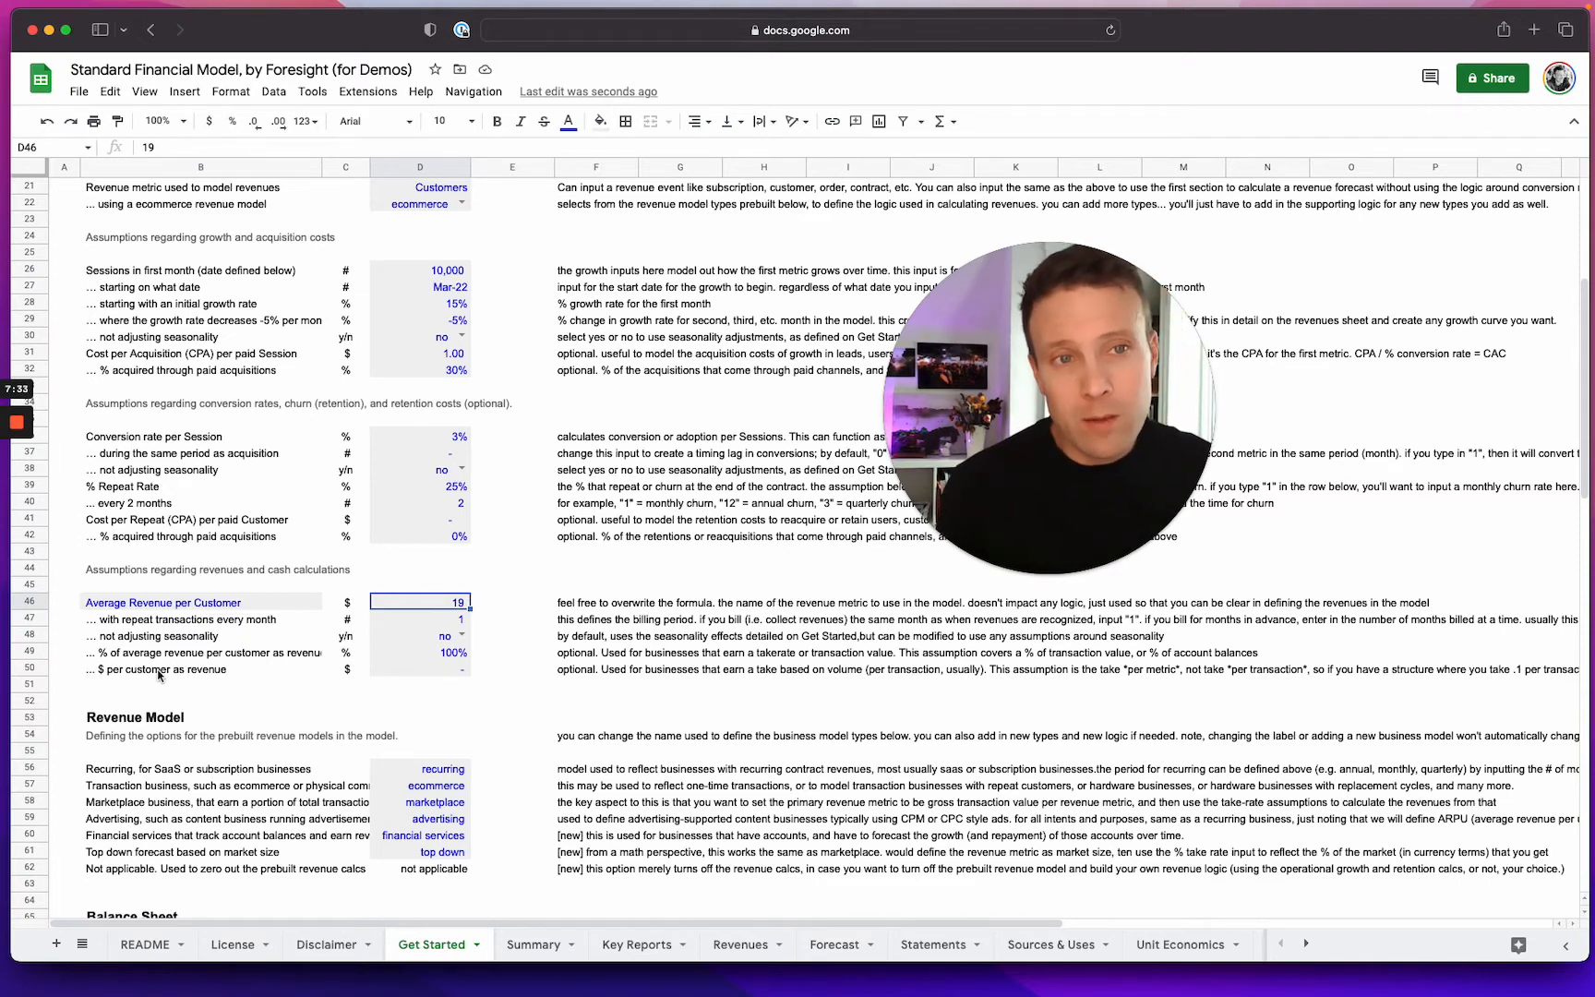
Step: Check the optional percentage and dollar revenue inputs, and look through the Ecommerce Revenues section on the Revenues sheet
{"action": "left_click_drag", "start_coordinate": [389, 668], "coordinate": [203, 661]}
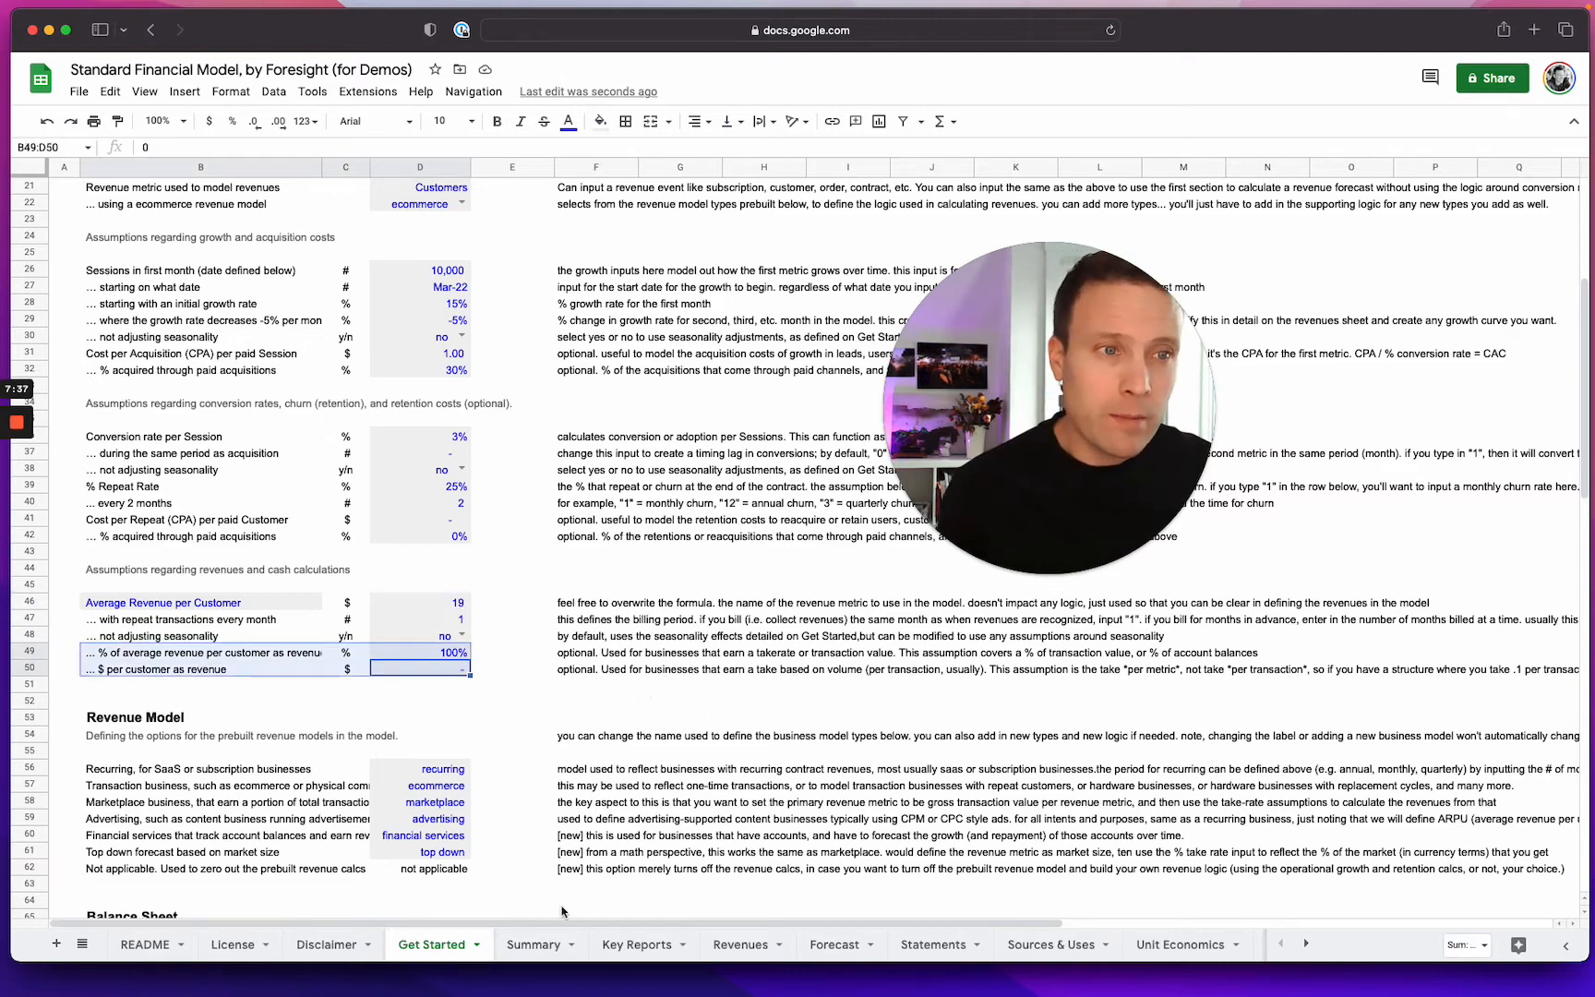
{"action": "left_click", "coordinate": [749, 944]}
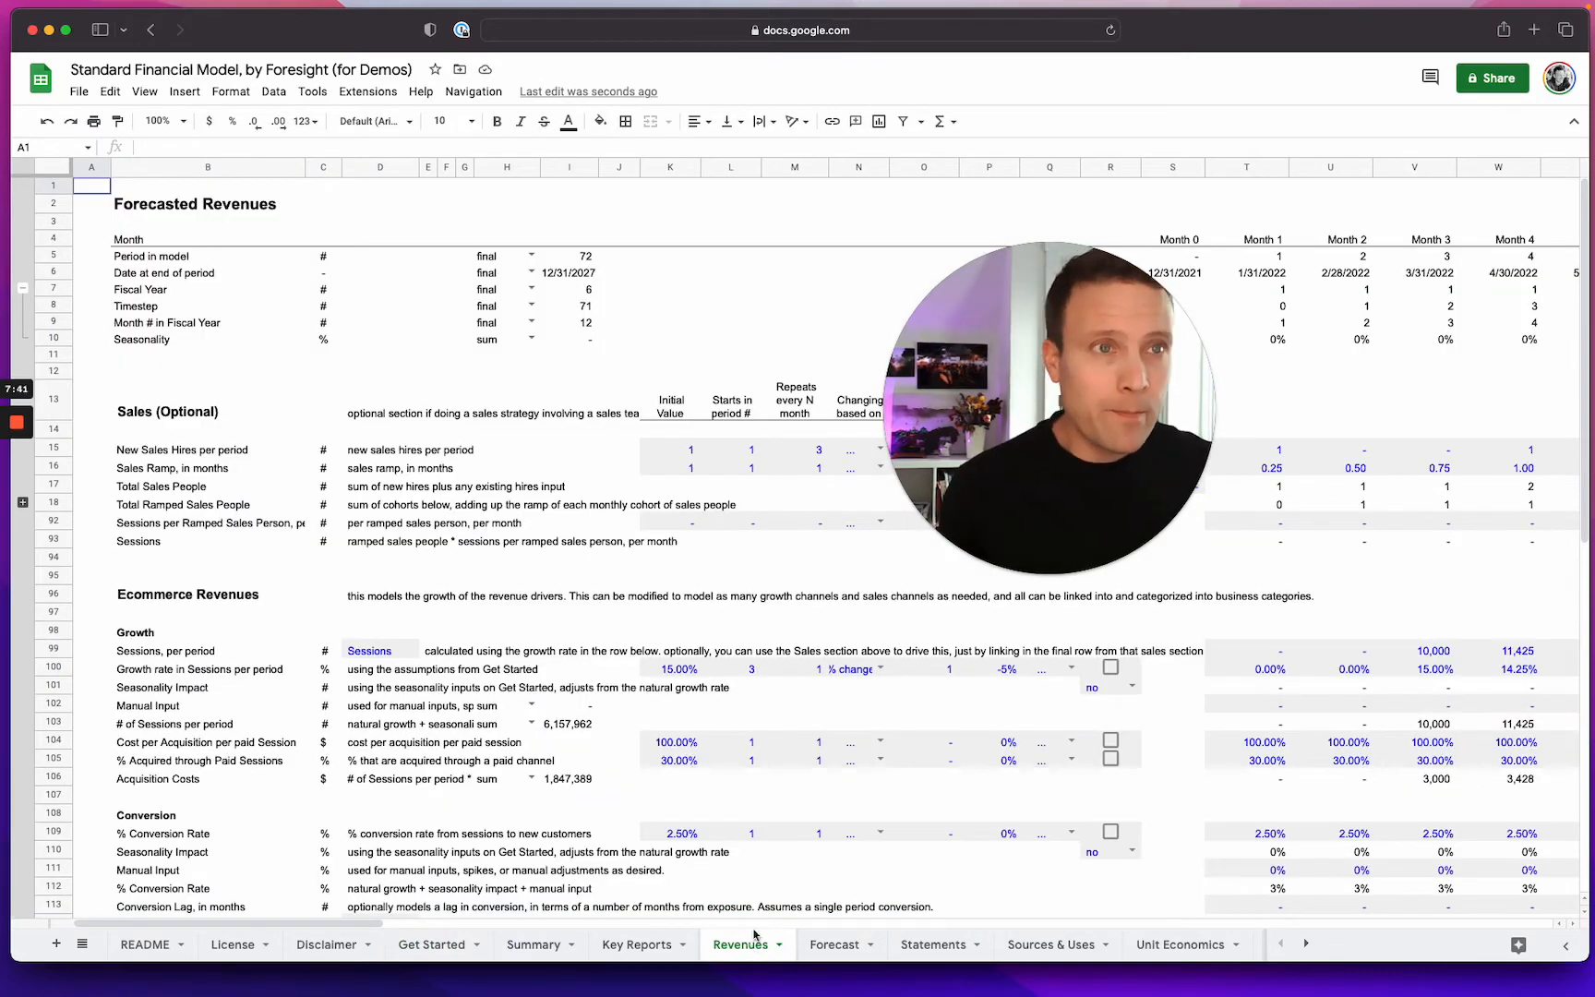
{"action": "scroll", "coordinate": [729, 886], "scroll_direction": "down", "scroll_amount": 10}
{"action": "scroll", "coordinate": [729, 886], "scroll_direction": "right", "scroll_amount": 1}
{"action": "scroll", "coordinate": [711, 872], "scroll_direction": "up", "scroll_amount": 9}
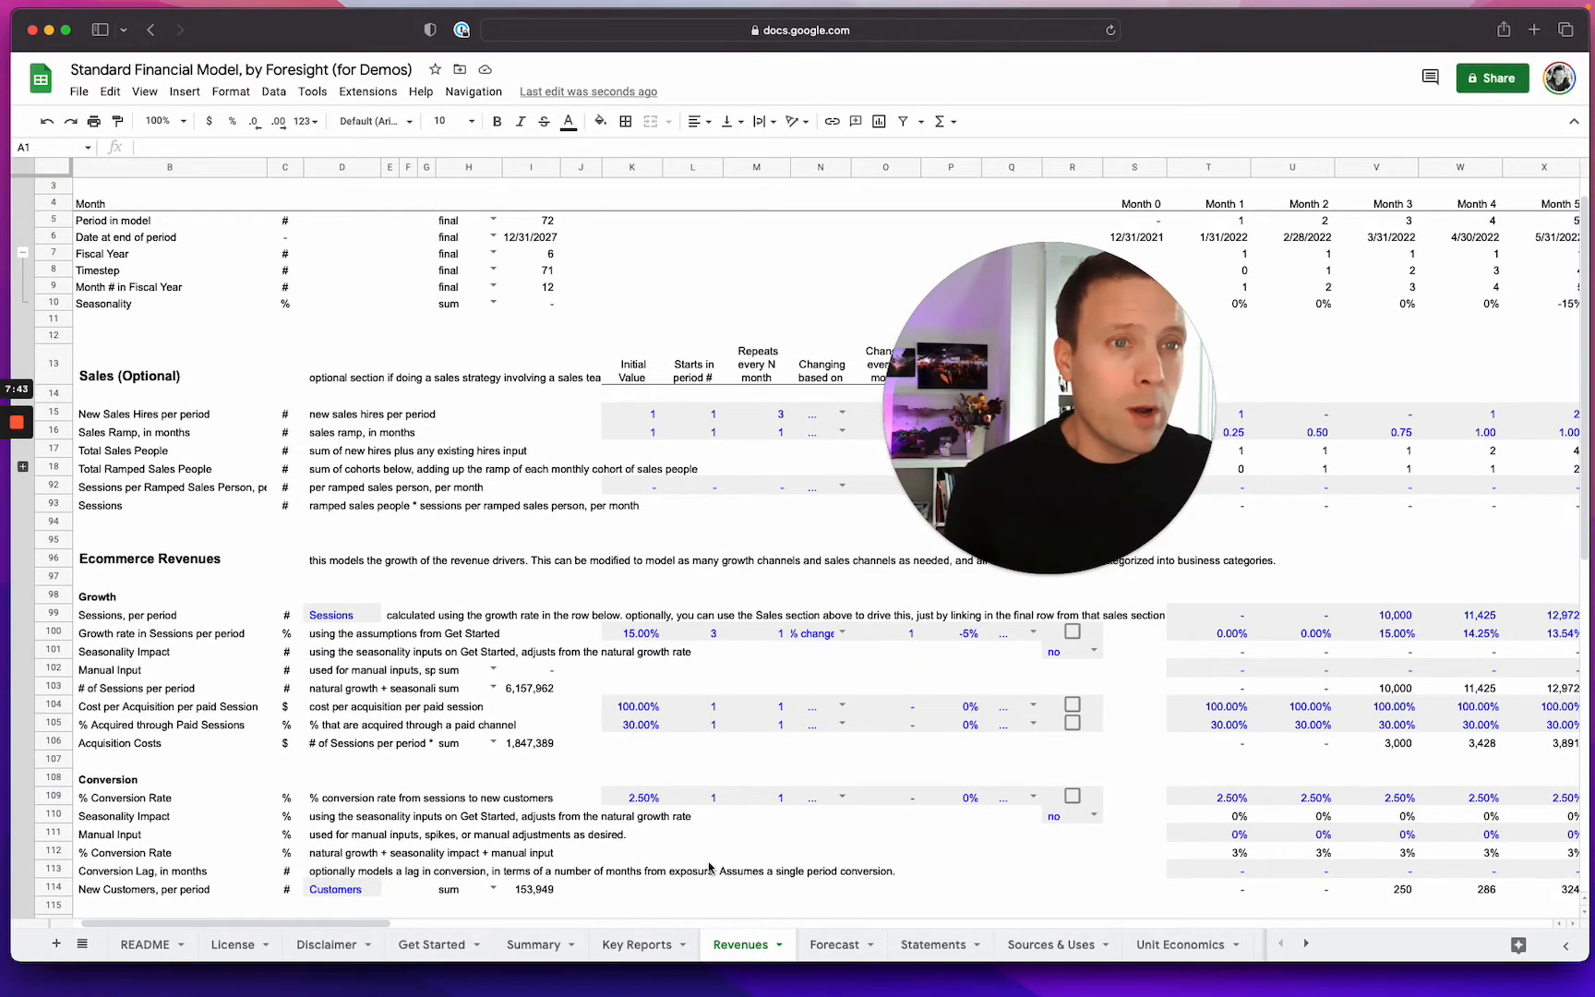
{"action": "scroll", "coordinate": [711, 867], "scroll_direction": "down", "scroll_amount": 10}
{"action": "scroll", "coordinate": [711, 867], "scroll_direction": "left", "scroll_amount": 1}
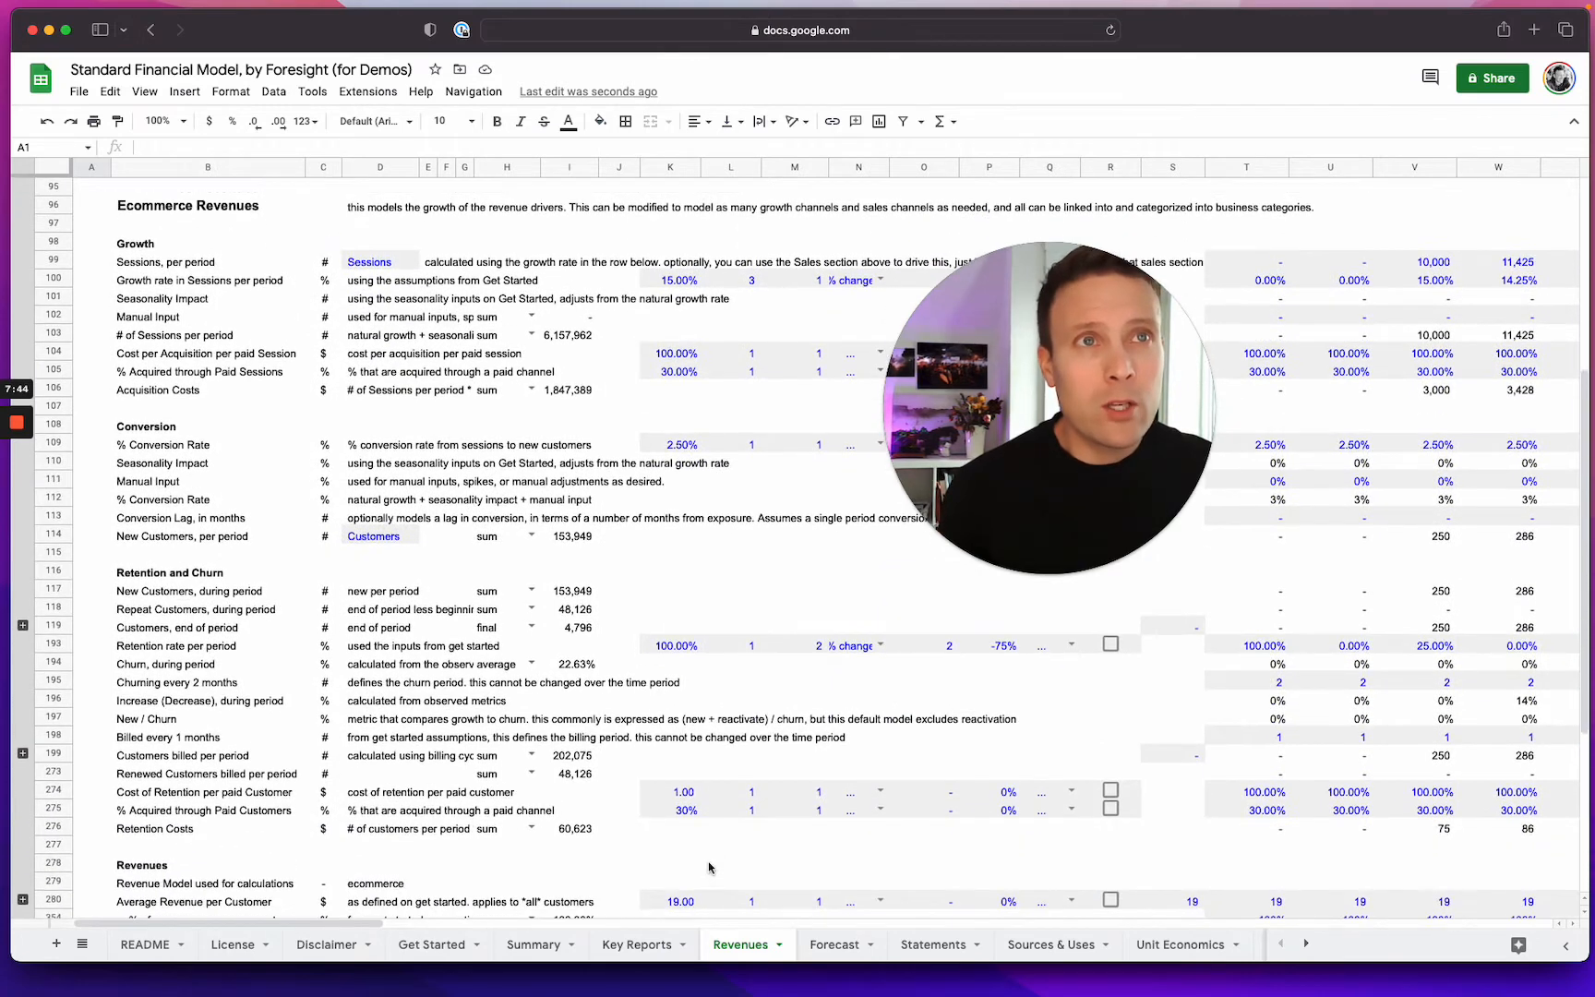
{"action": "left_click_drag", "start_coordinate": [1058, 321], "coordinate": [1361, 636]}
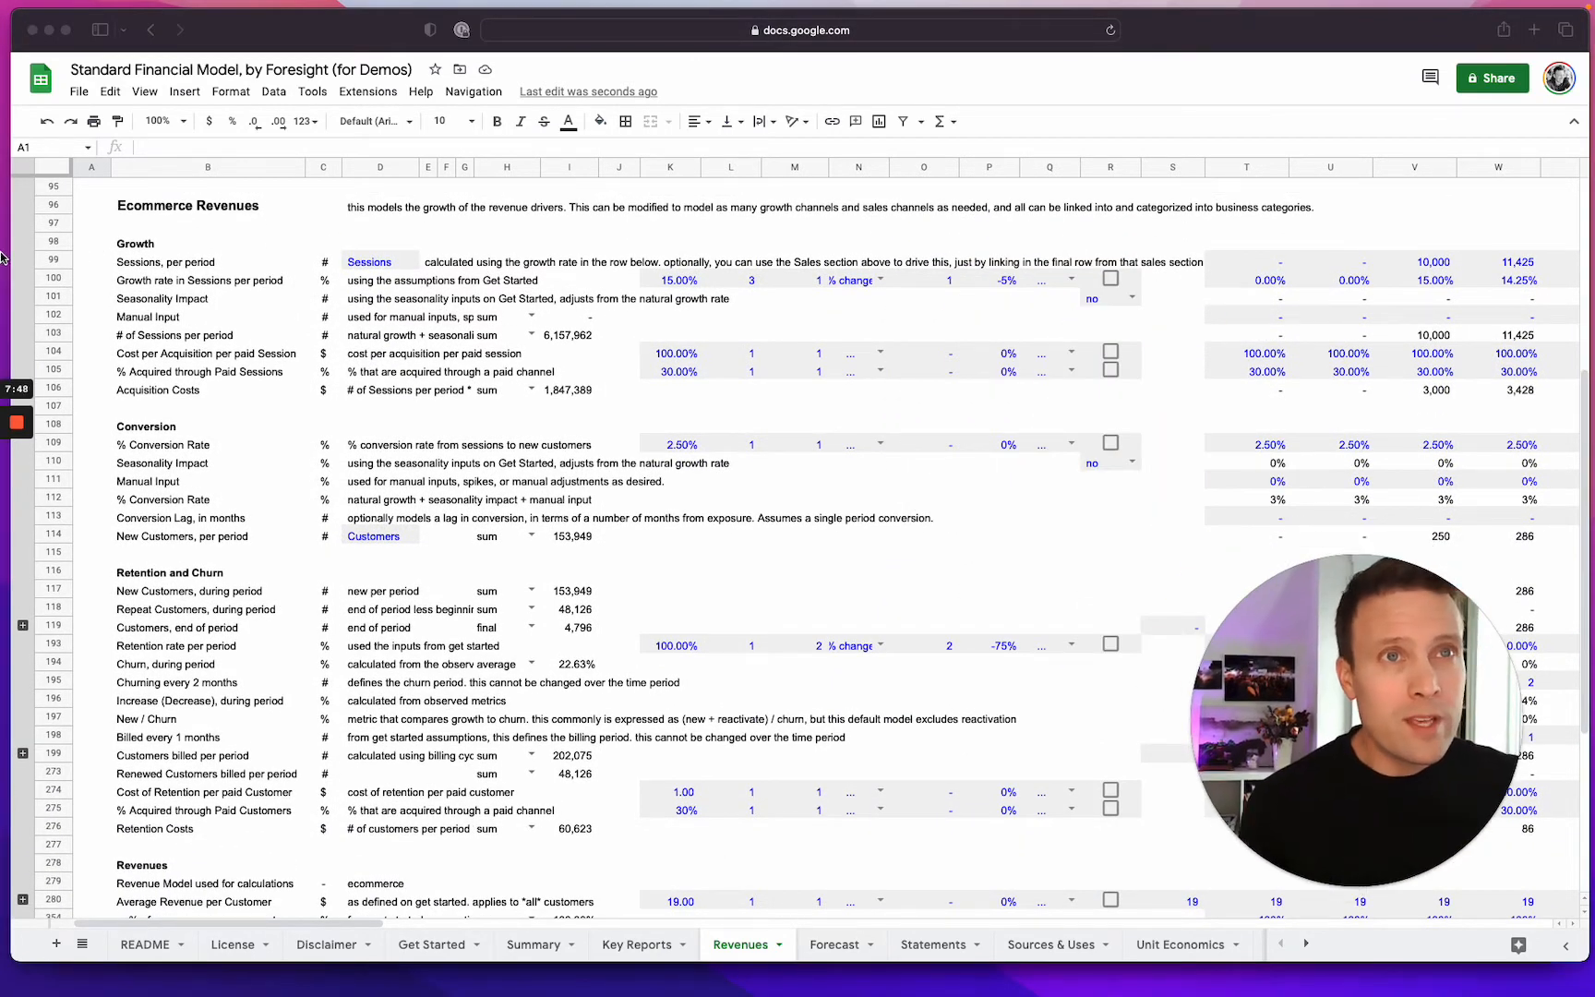
Step: Examine the sessions, seasonality impact and manual input rows under Growth, and compare them with the first-month sessions input on Get Started
{"action": "left_click", "coordinate": [60, 260]}
{"action": "left_click", "coordinate": [60, 260]}
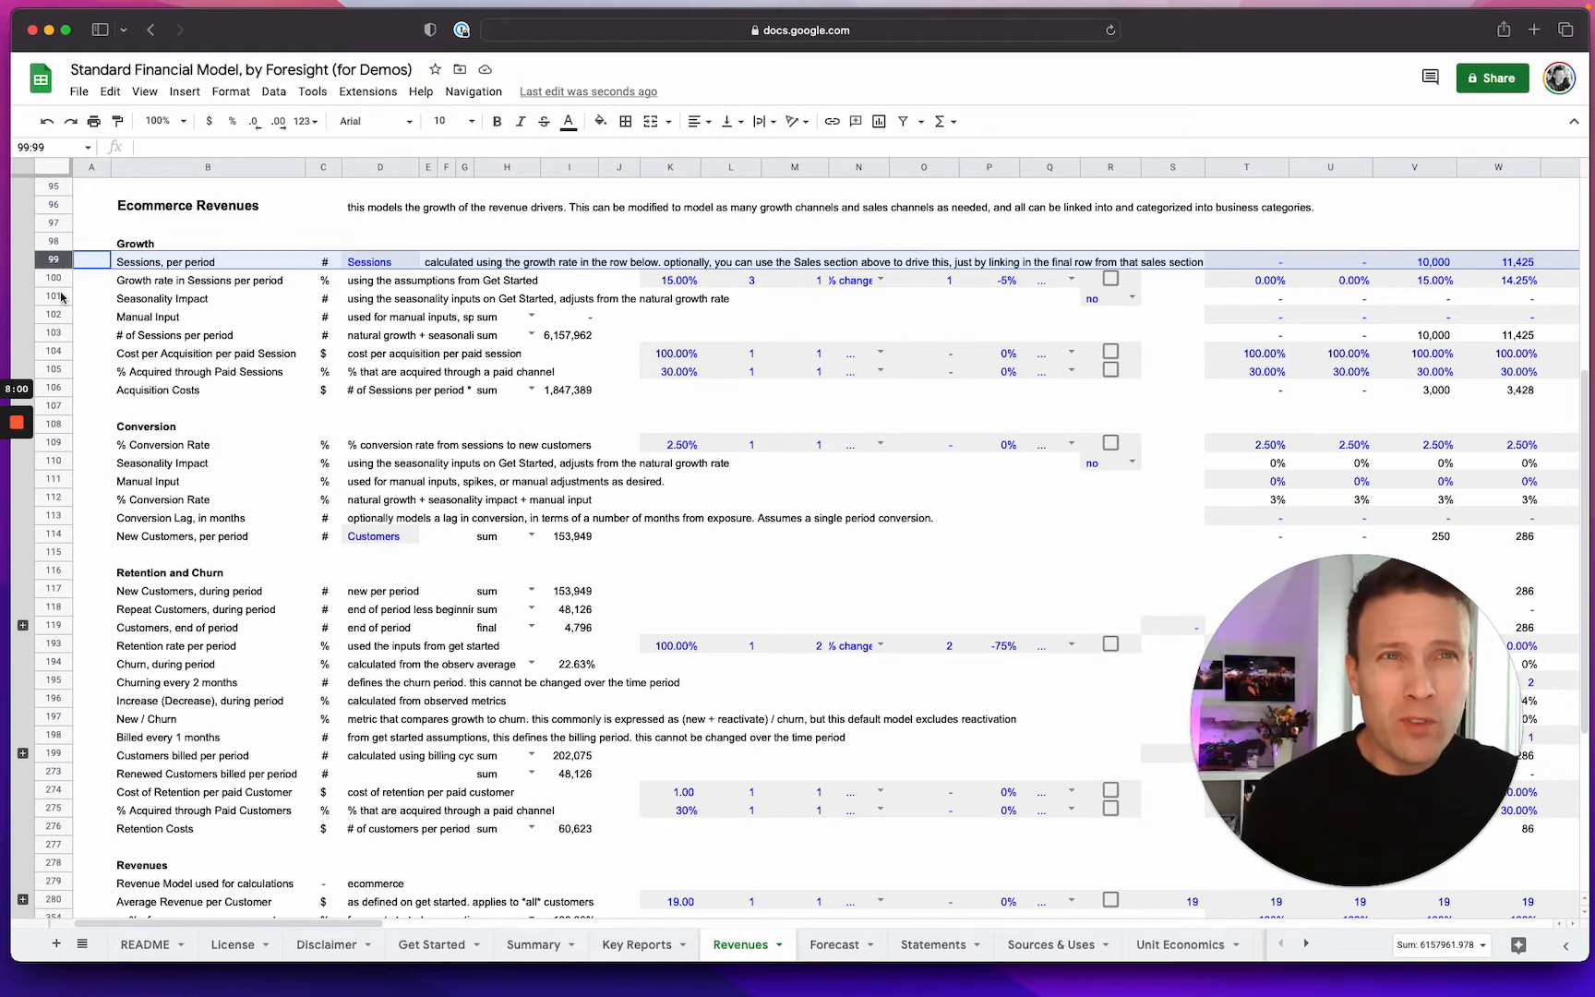
{"action": "left_click", "coordinate": [57, 297]}
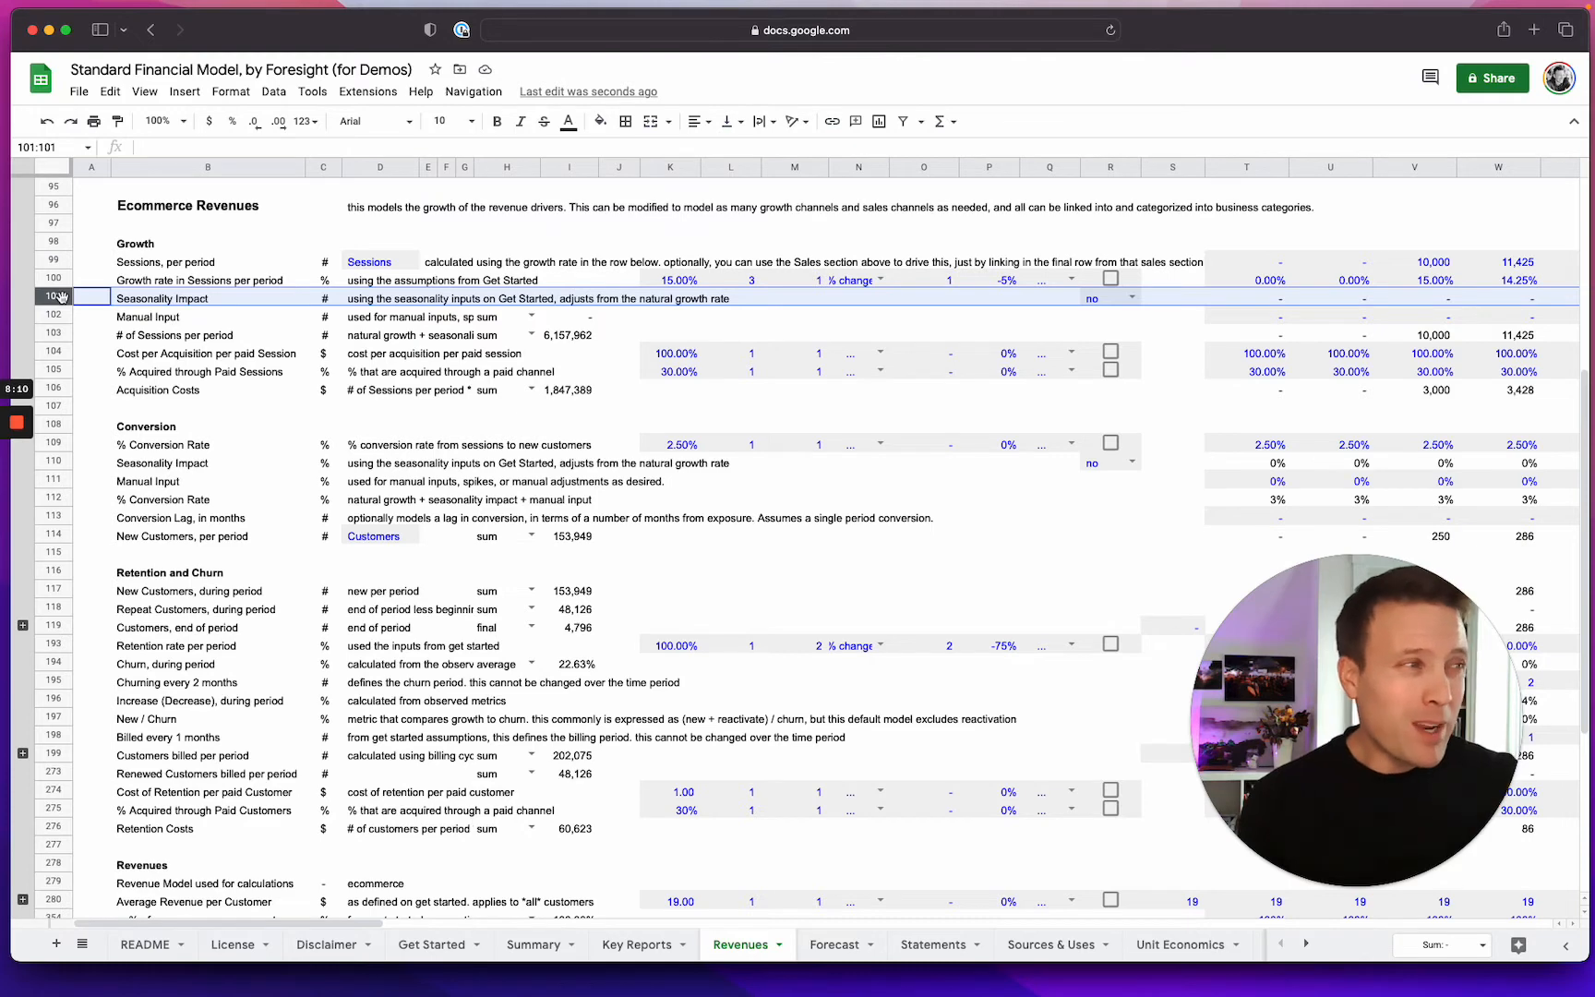
{"action": "left_click", "coordinate": [52, 316]}
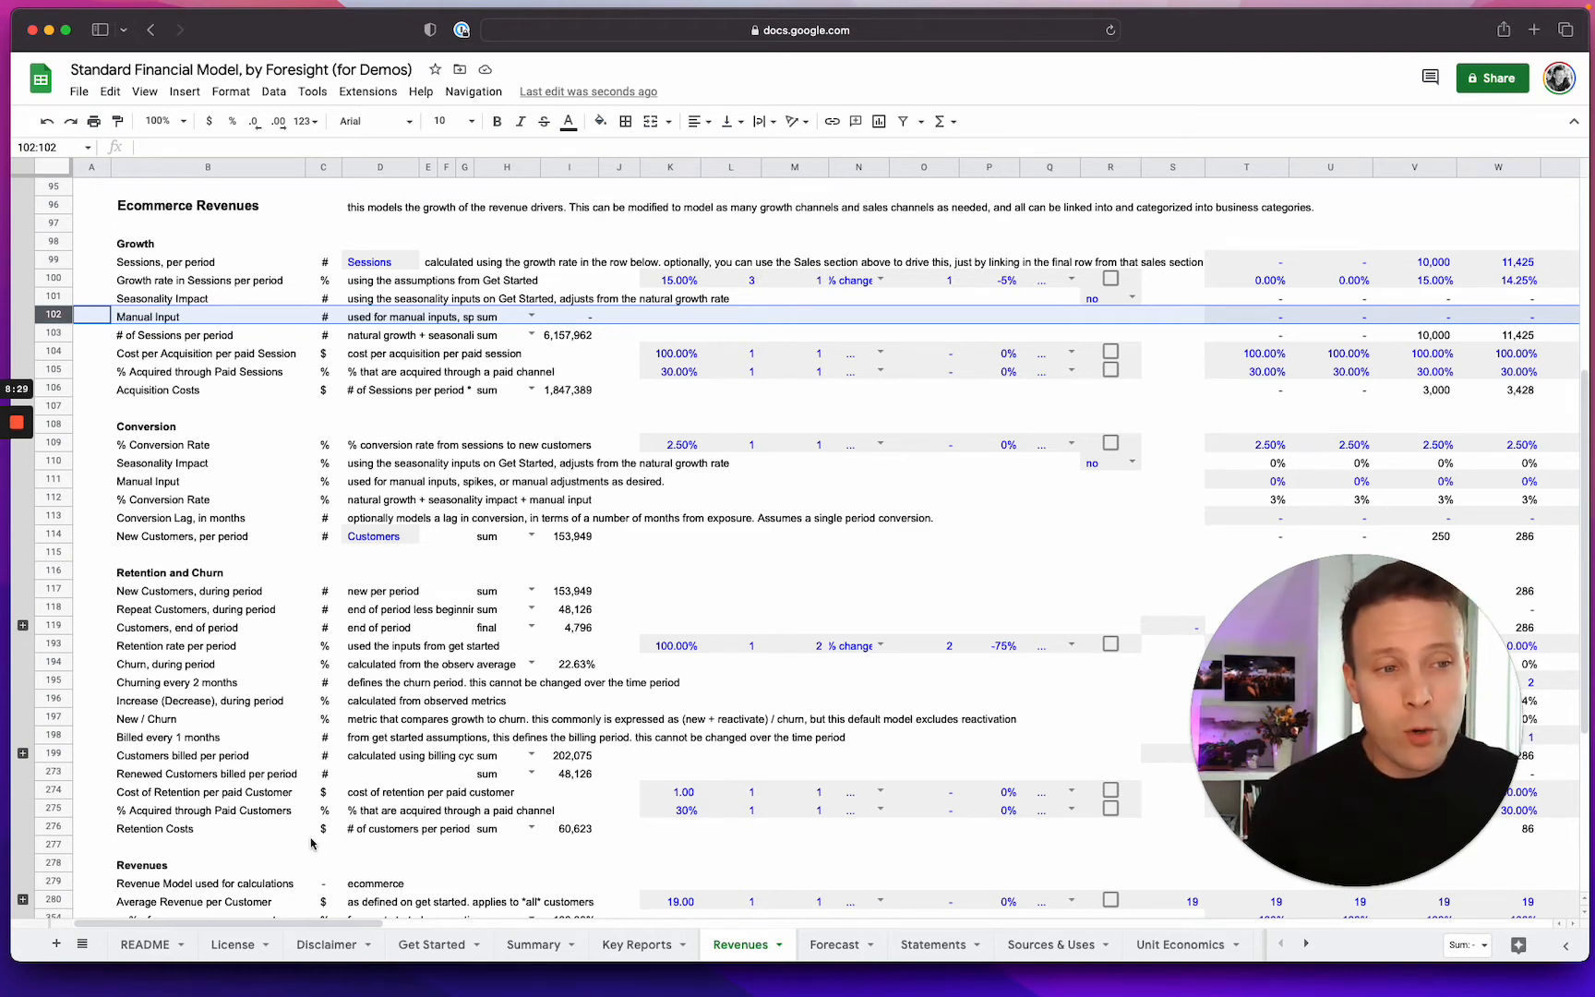
{"action": "left_click", "coordinate": [432, 943]}
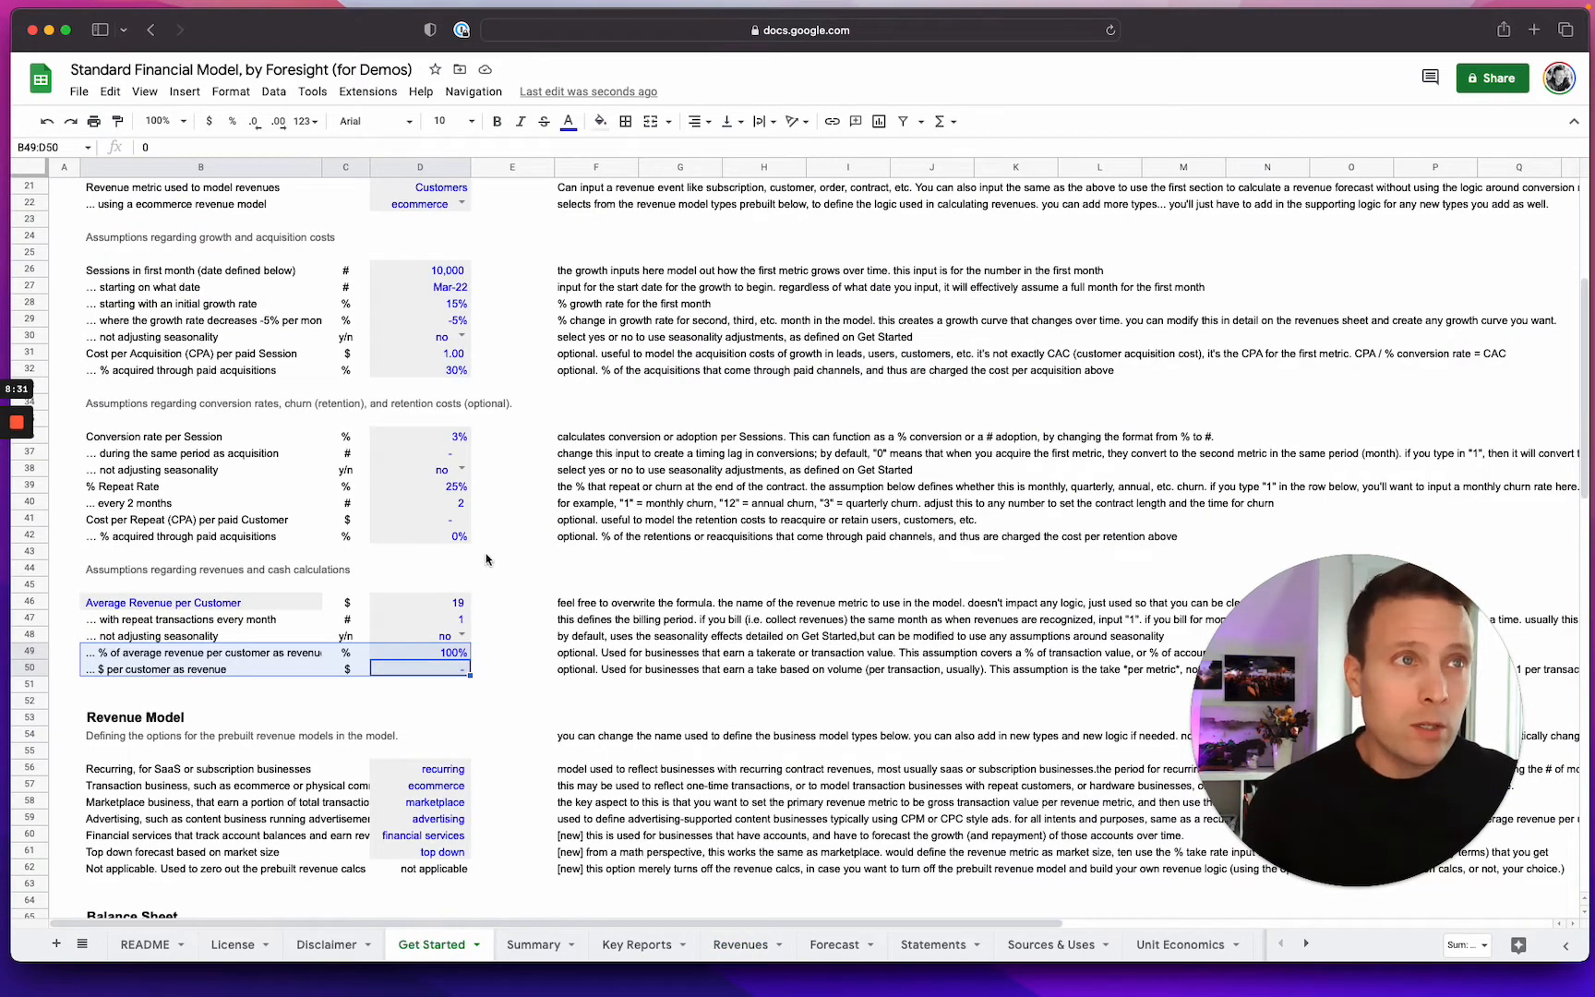
{"action": "left_click", "coordinate": [448, 273]}
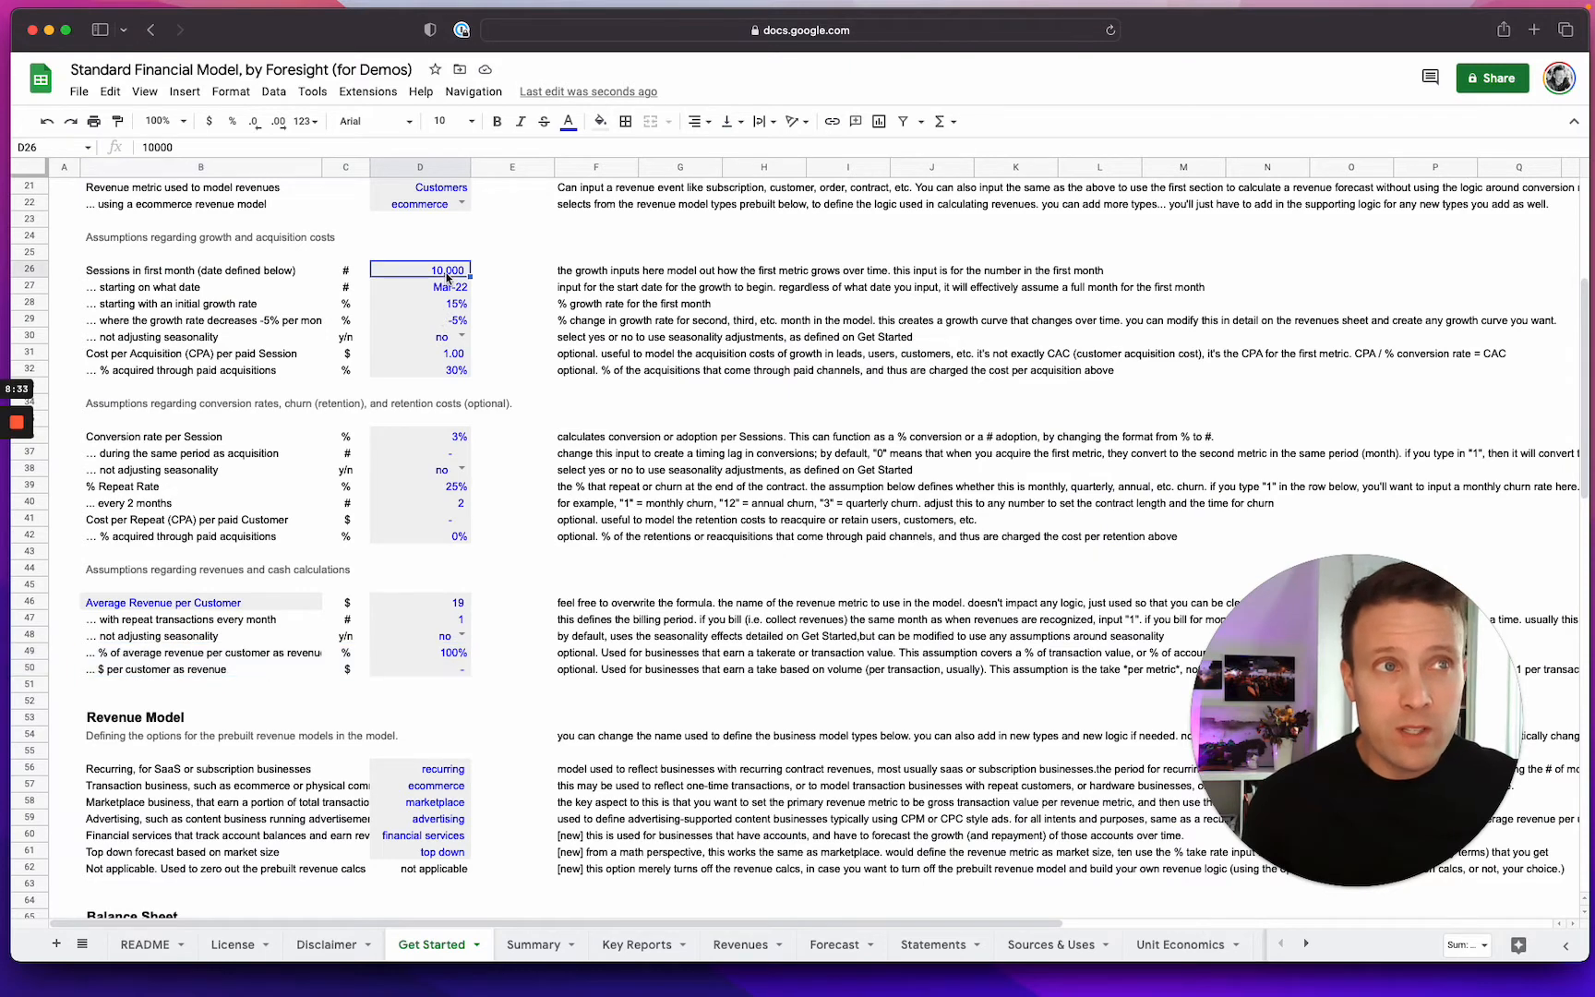
{"action": "left_click", "coordinate": [740, 943]}
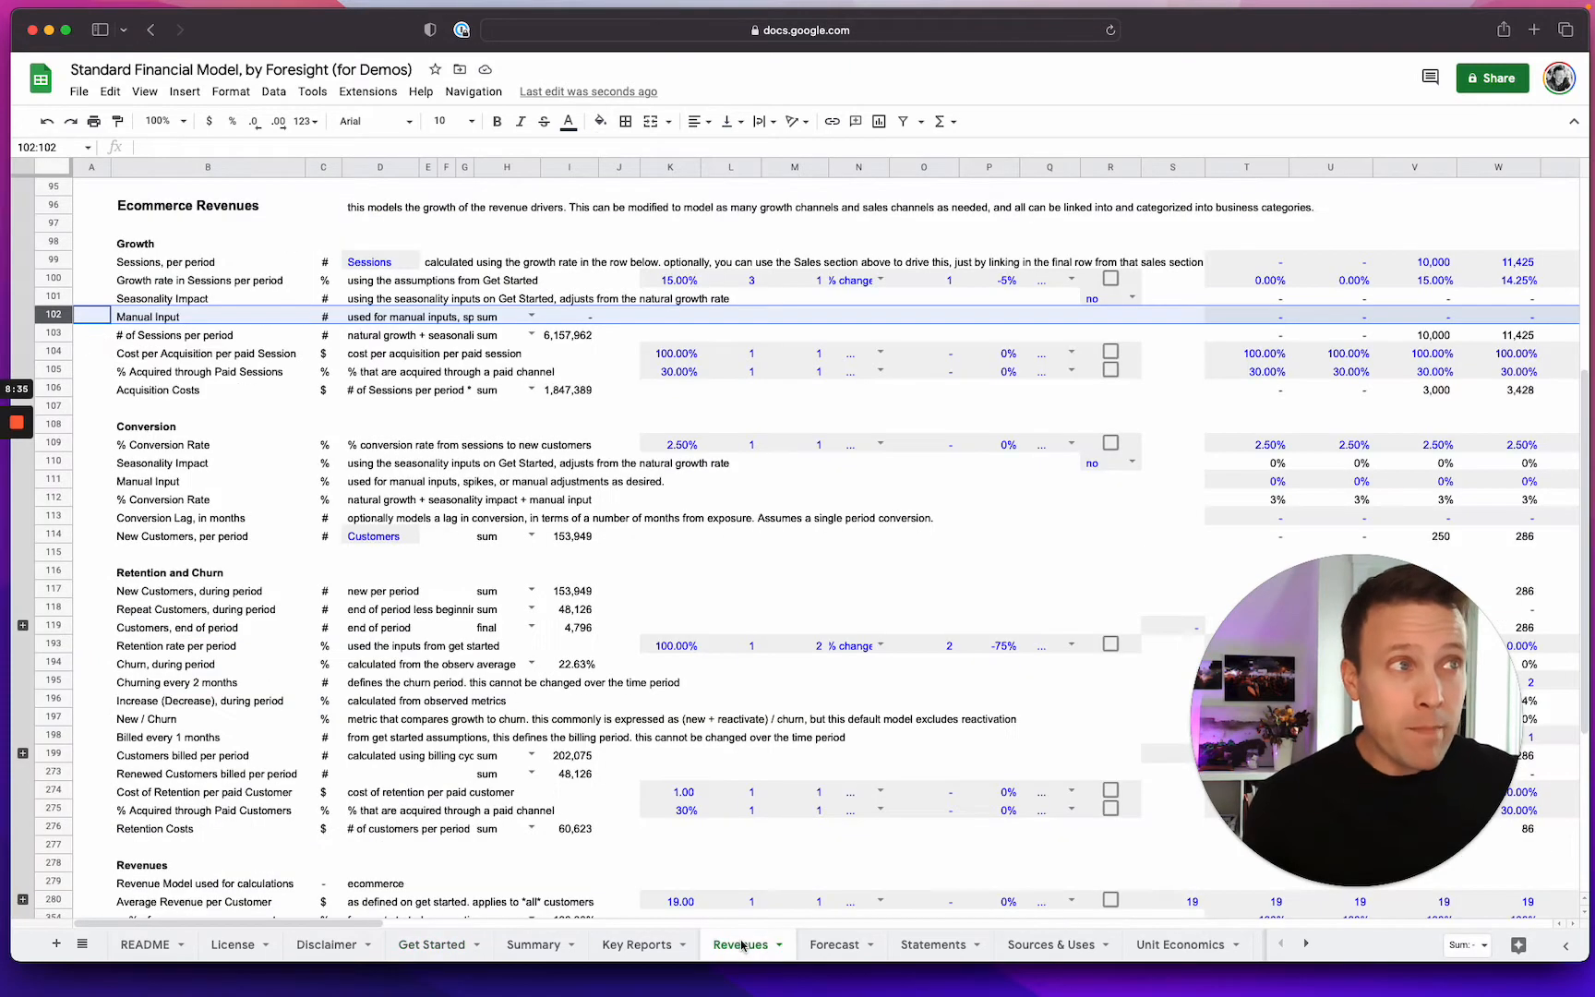
{"action": "left_click", "coordinate": [1280, 316]}
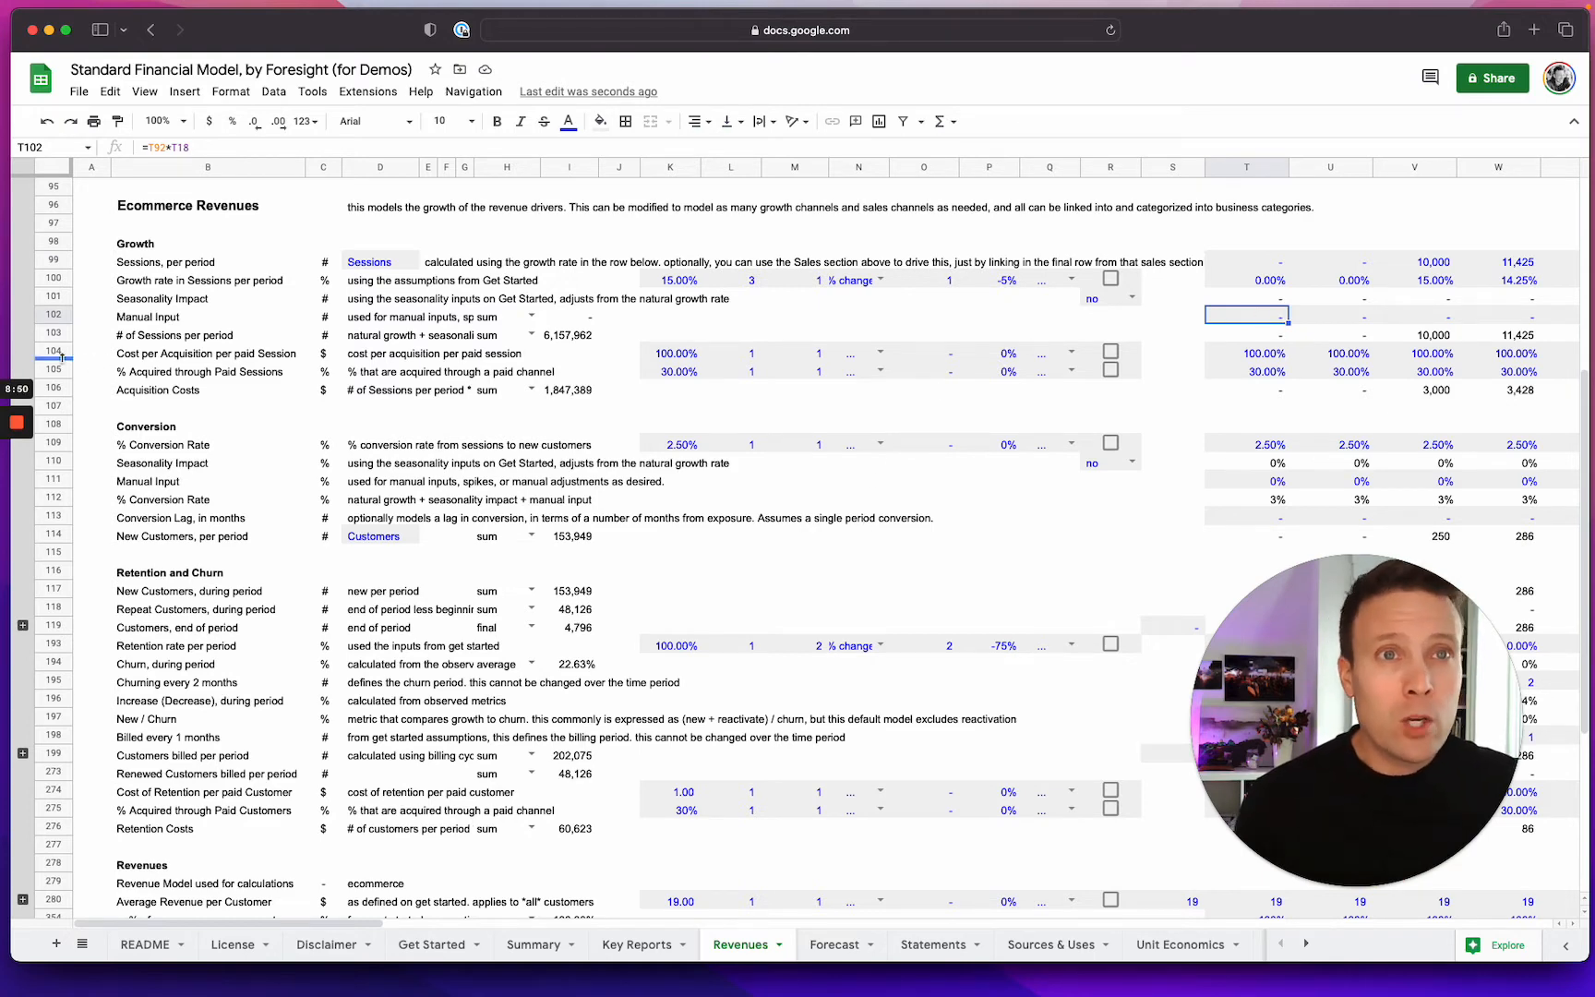
Step: Examine the paid acquisition cost and conversion calculations, and the new and repeat customer rows under Retention and Churn
{"action": "left_click_drag", "start_coordinate": [57, 354], "coordinate": [56, 372]}
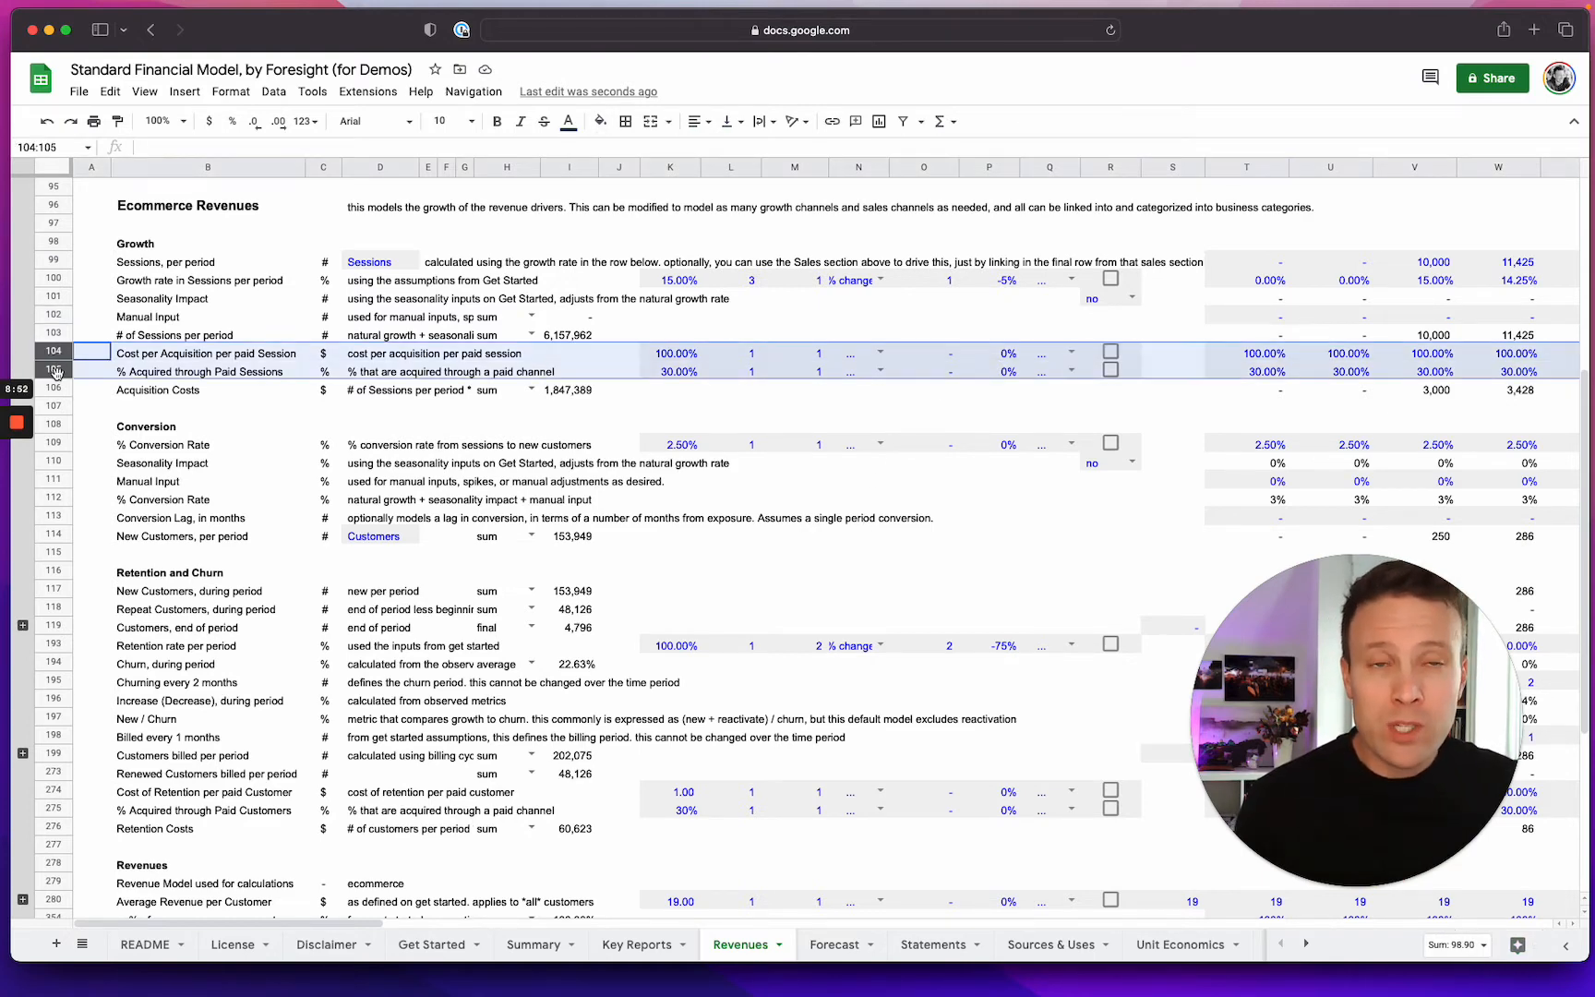
{"action": "left_click", "coordinate": [56, 389]}
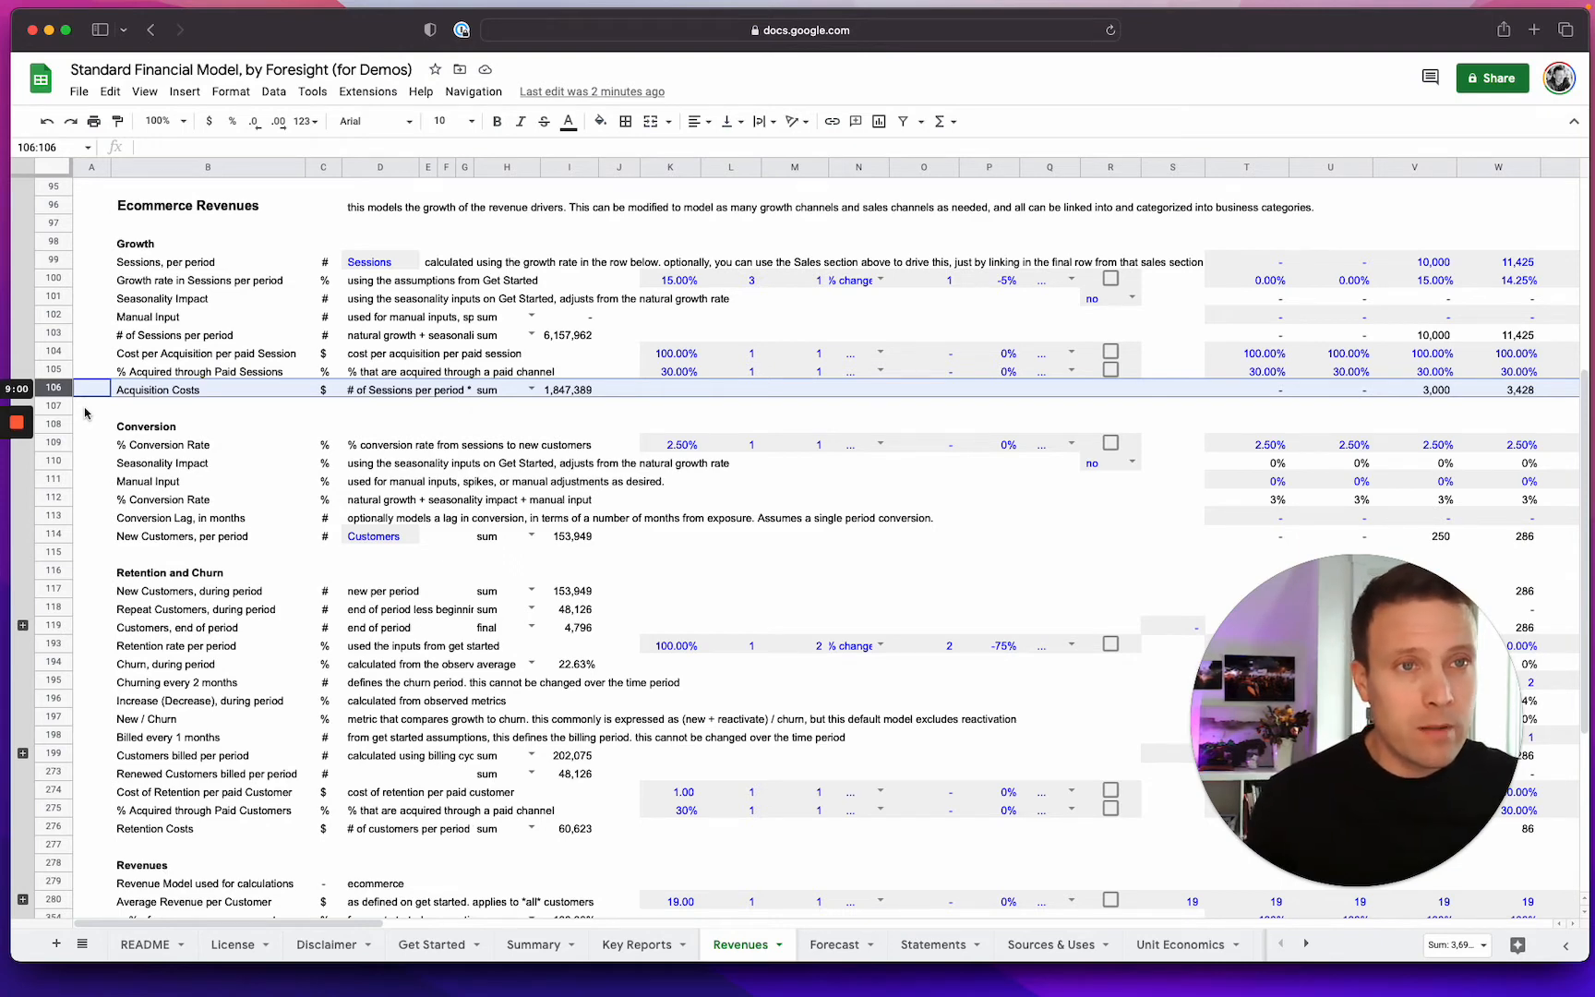
{"action": "left_click_drag", "start_coordinate": [58, 445], "coordinate": [61, 499]}
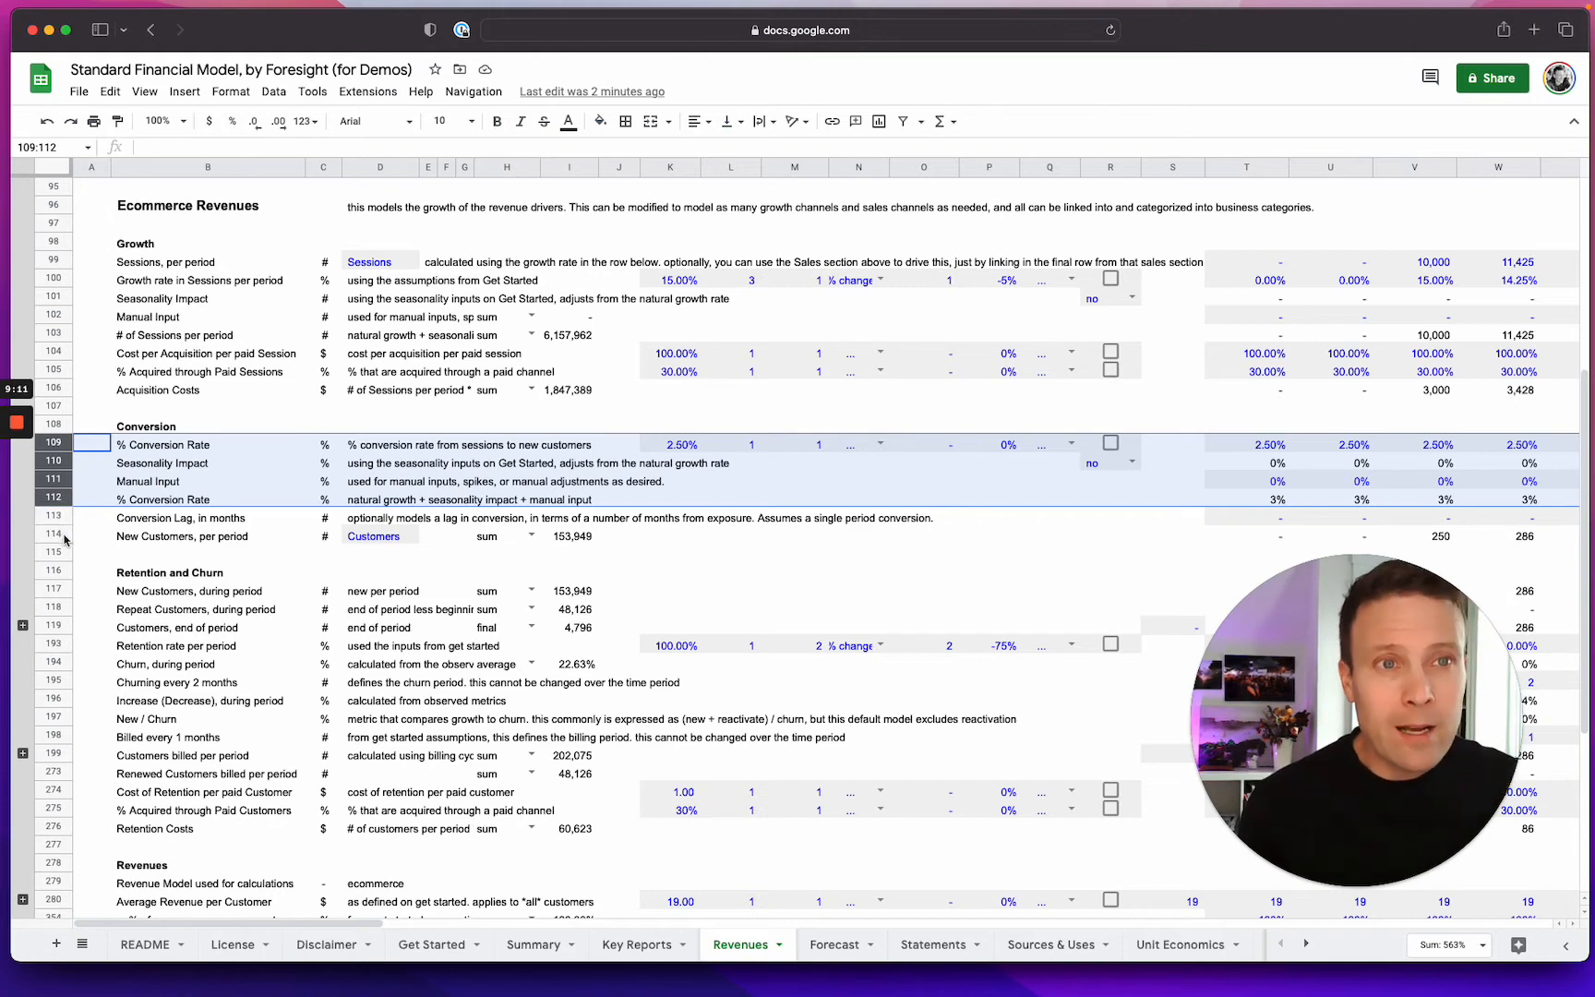
{"action": "left_click", "coordinate": [53, 534]}
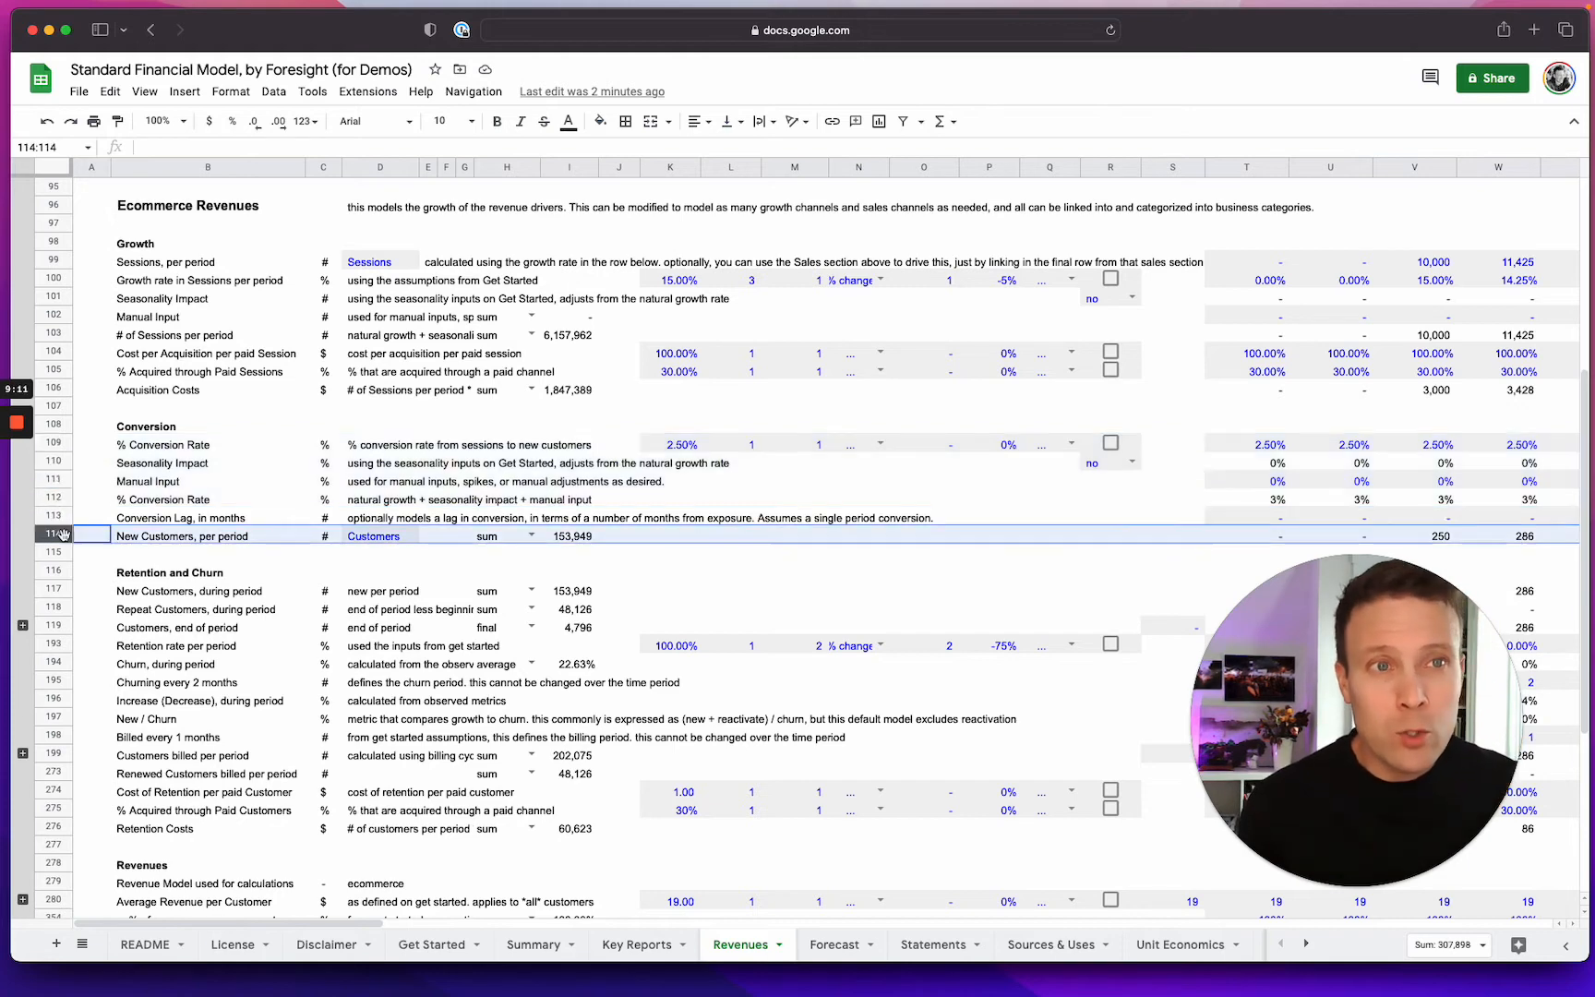
{"action": "left_click", "coordinate": [57, 590]}
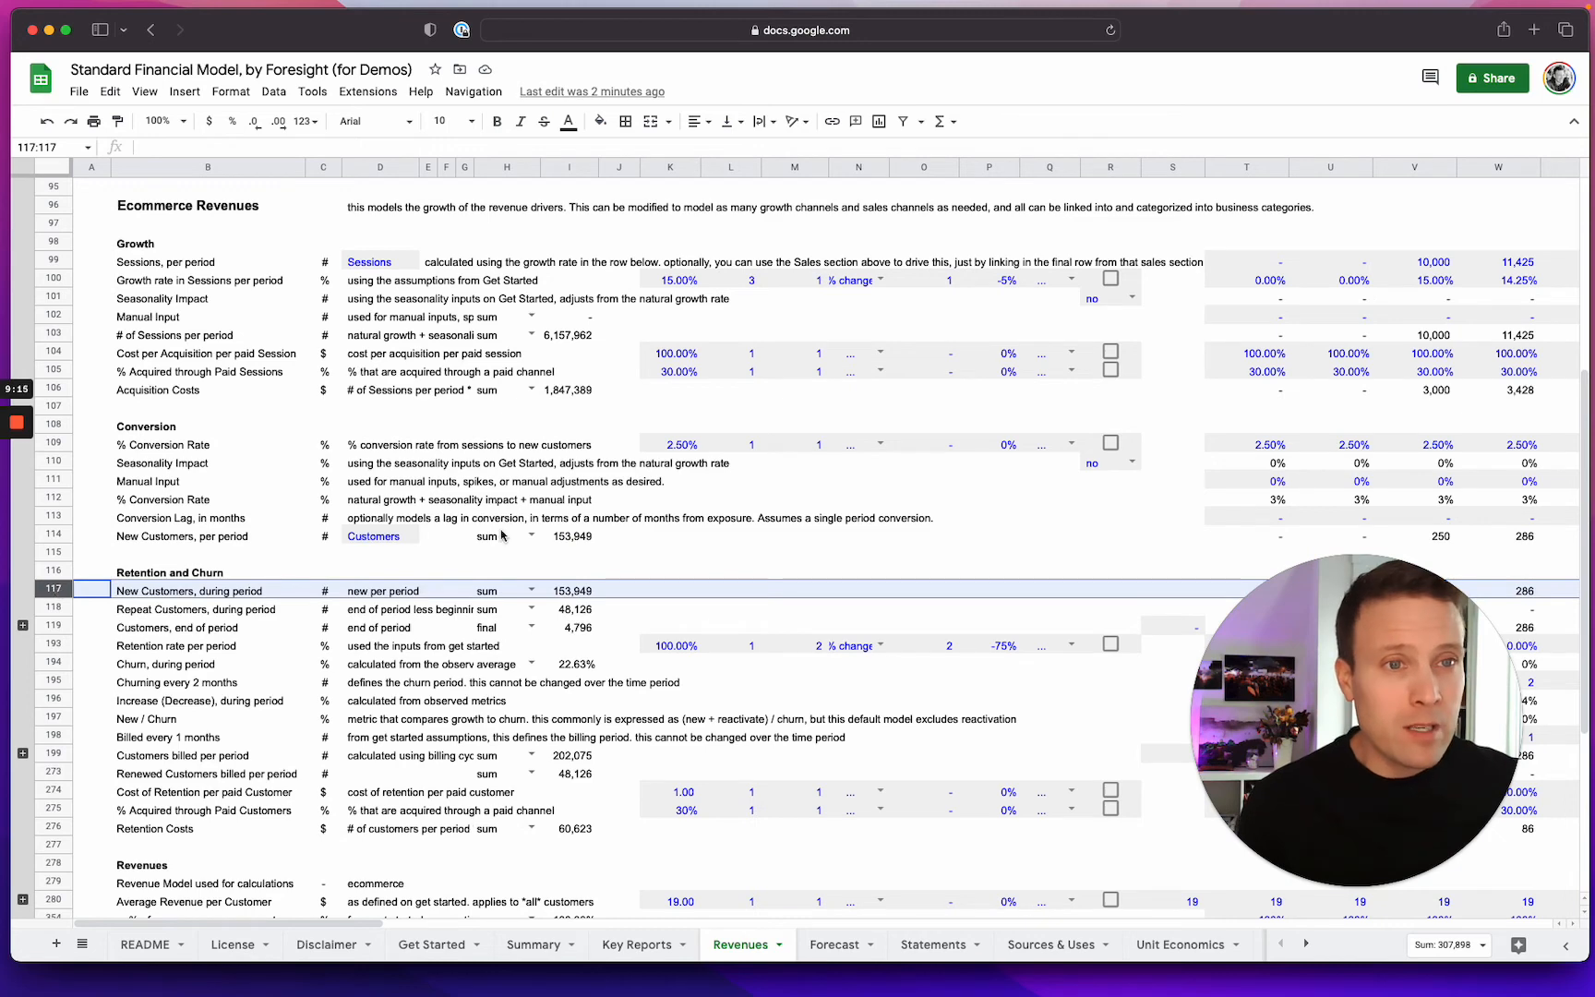
{"action": "scroll", "coordinate": [501, 535], "scroll_direction": "down", "scroll_amount": 5}
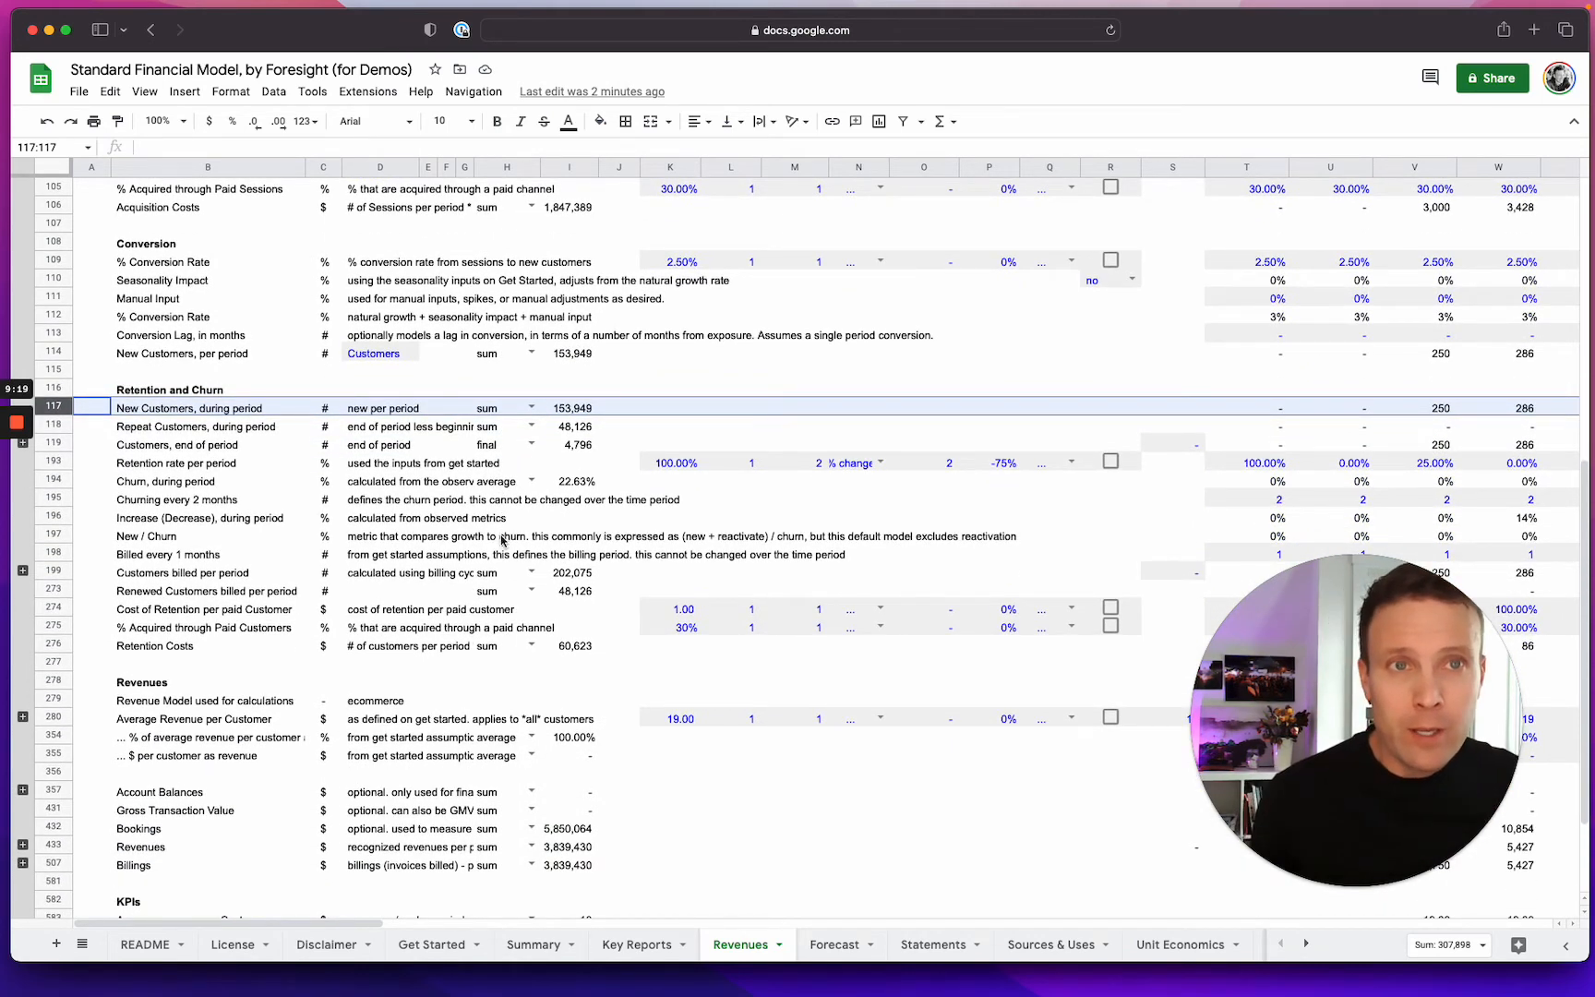
{"action": "left_click", "coordinate": [55, 425]}
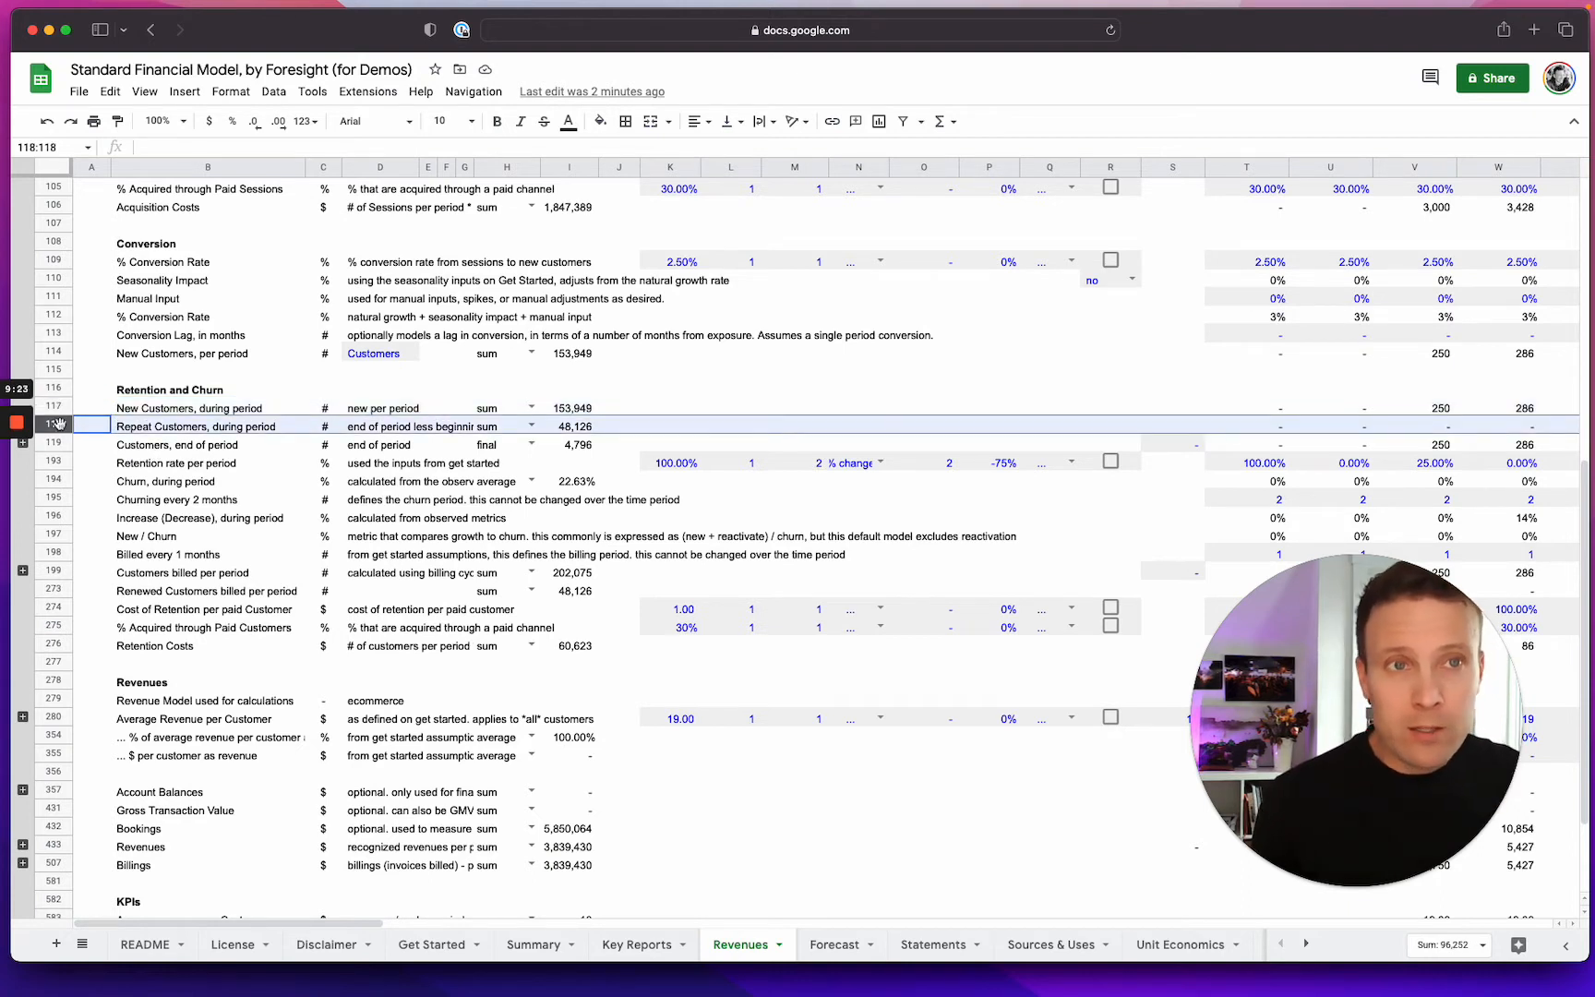
Step: Examine the retention rate per period row, comparing its driver inputs in K193:R193 with the monthly percentages and the new customer counts
{"action": "left_click", "coordinate": [53, 461]}
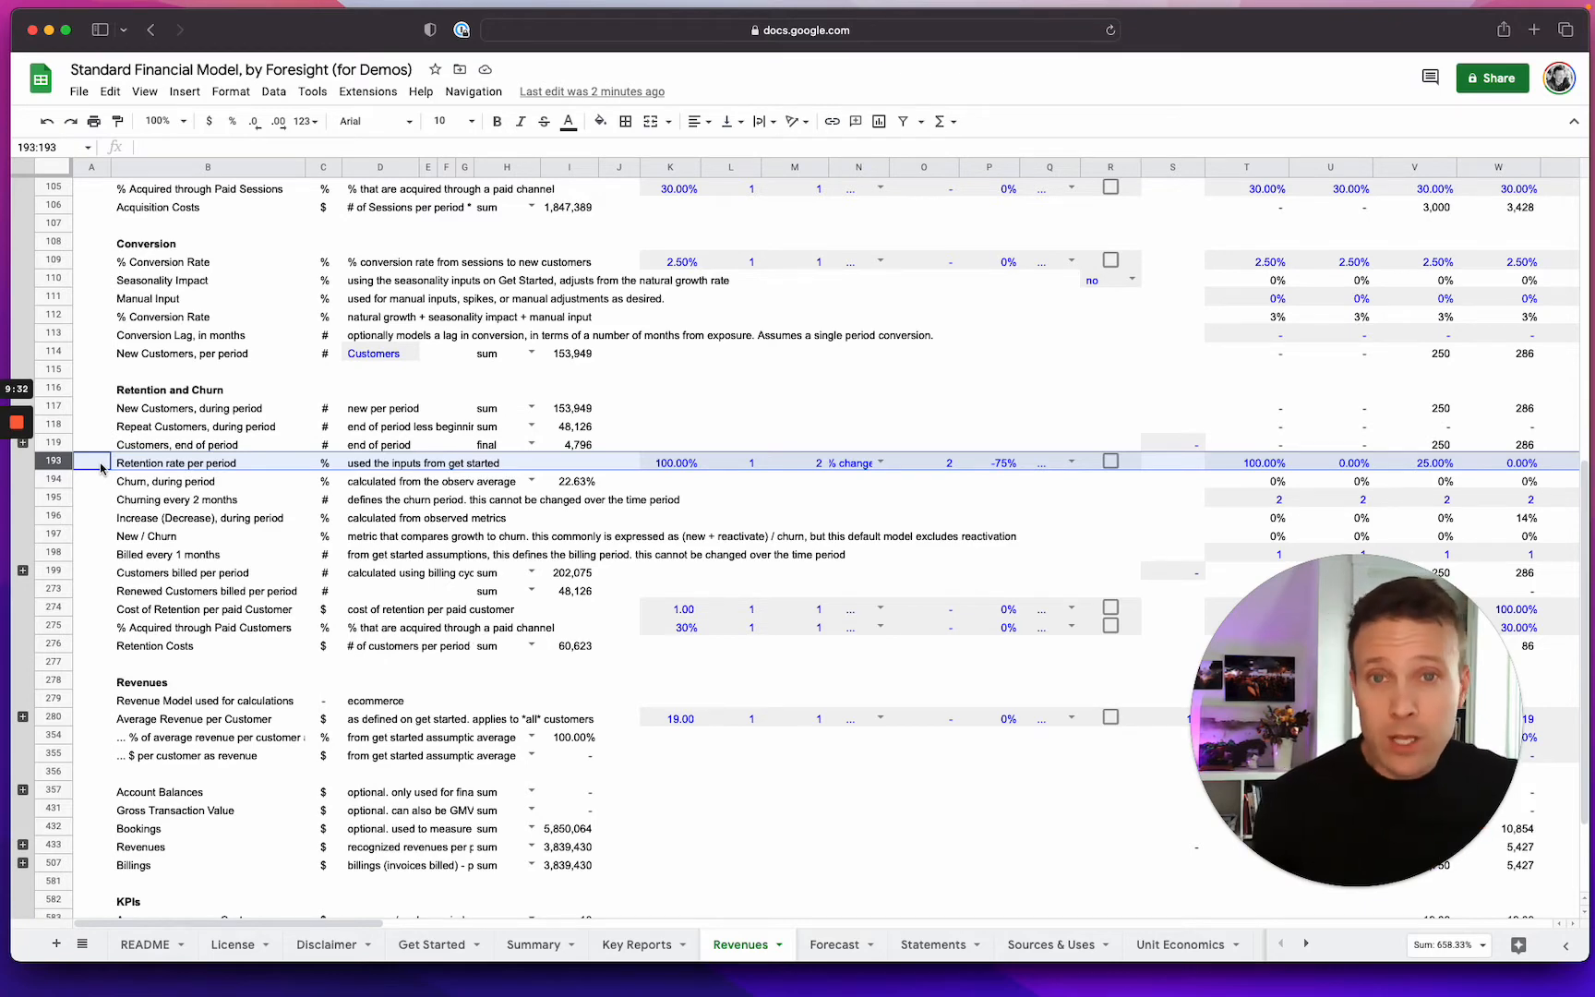
{"action": "scroll", "coordinate": [400, 505], "scroll_direction": "right", "scroll_amount": 8}
{"action": "left_click", "coordinate": [344, 494]}
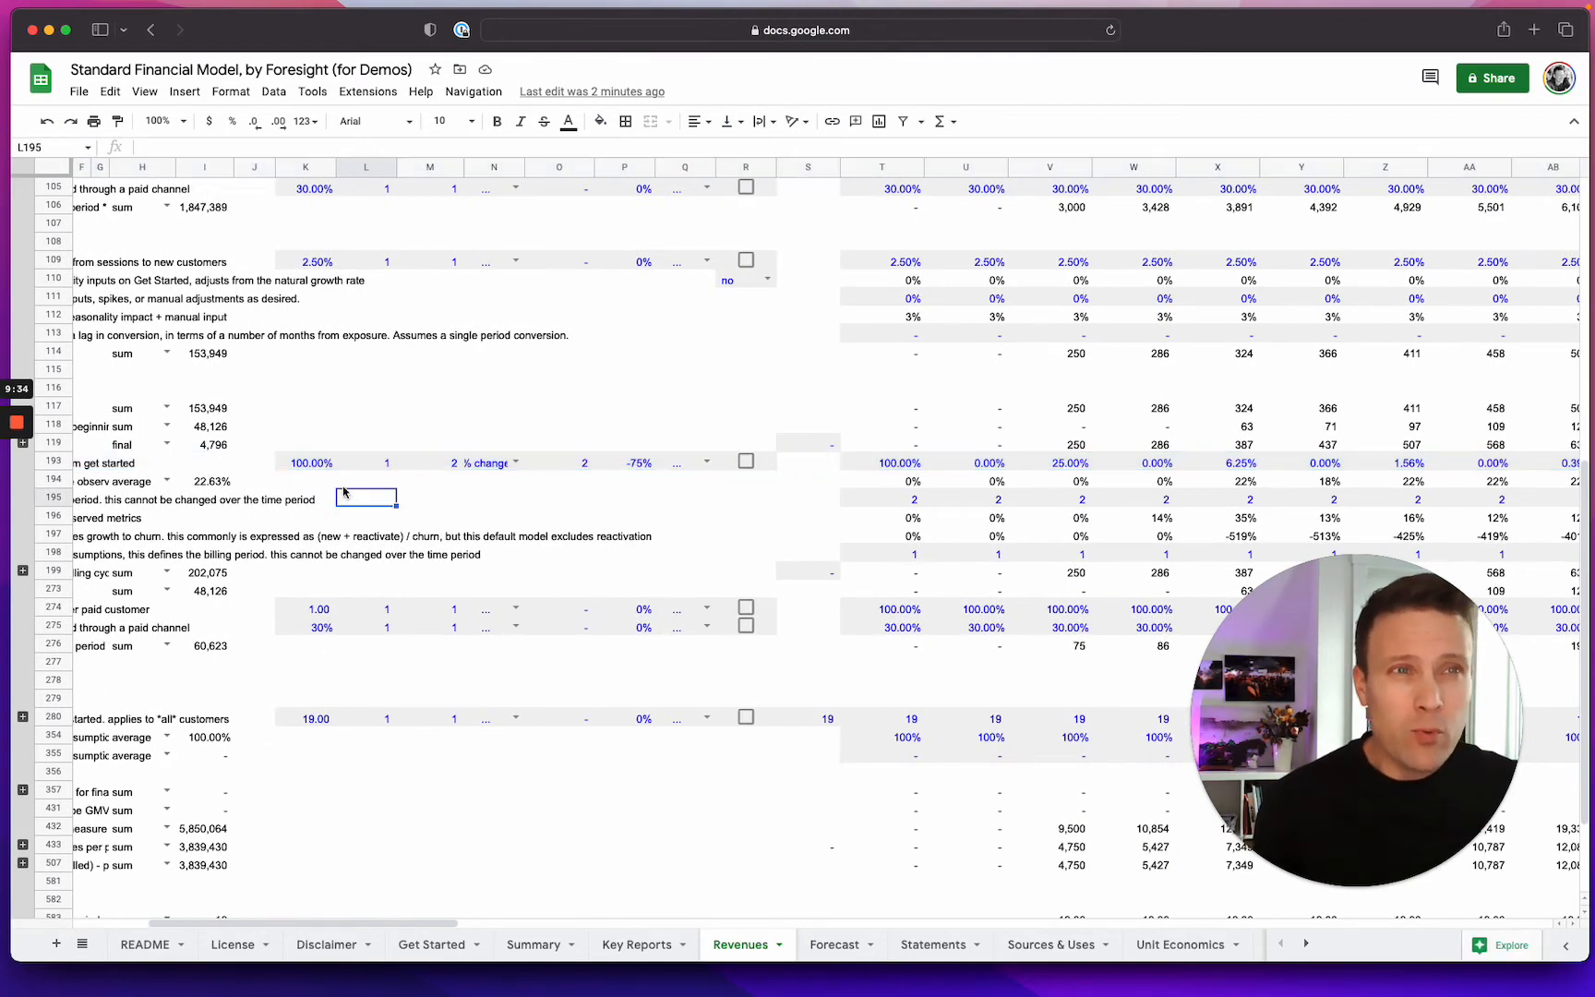
{"action": "left_click_drag", "start_coordinate": [304, 462], "coordinate": [750, 462]}
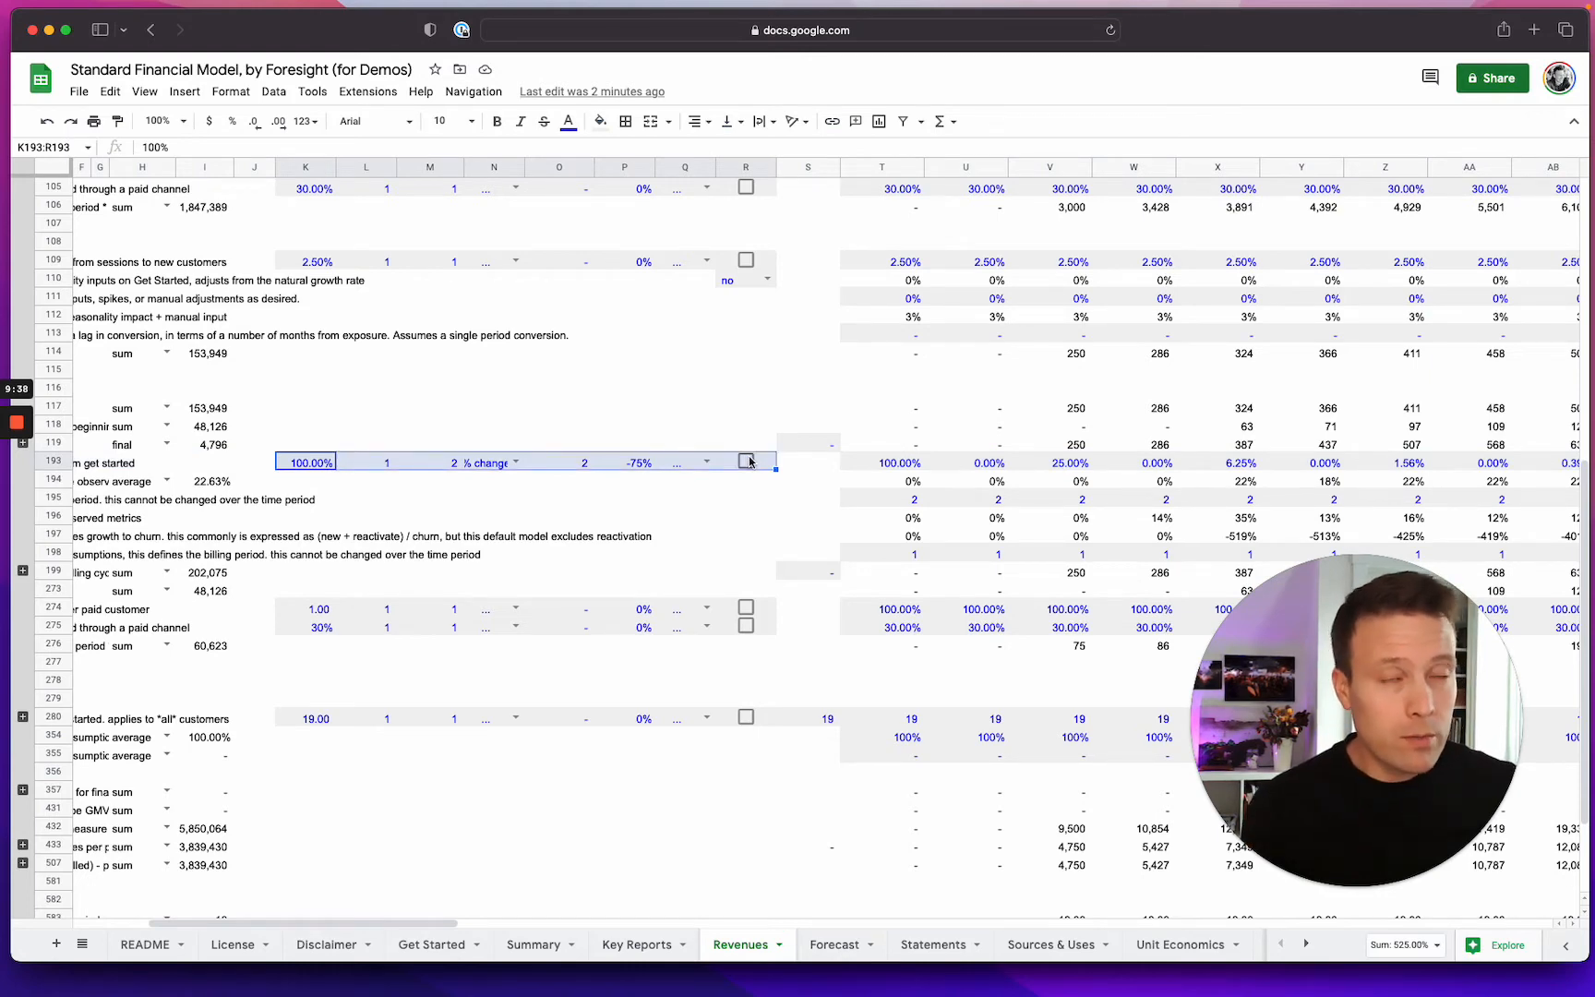
{"action": "scroll", "coordinate": [833, 466], "scroll_direction": "right", "scroll_amount": 4}
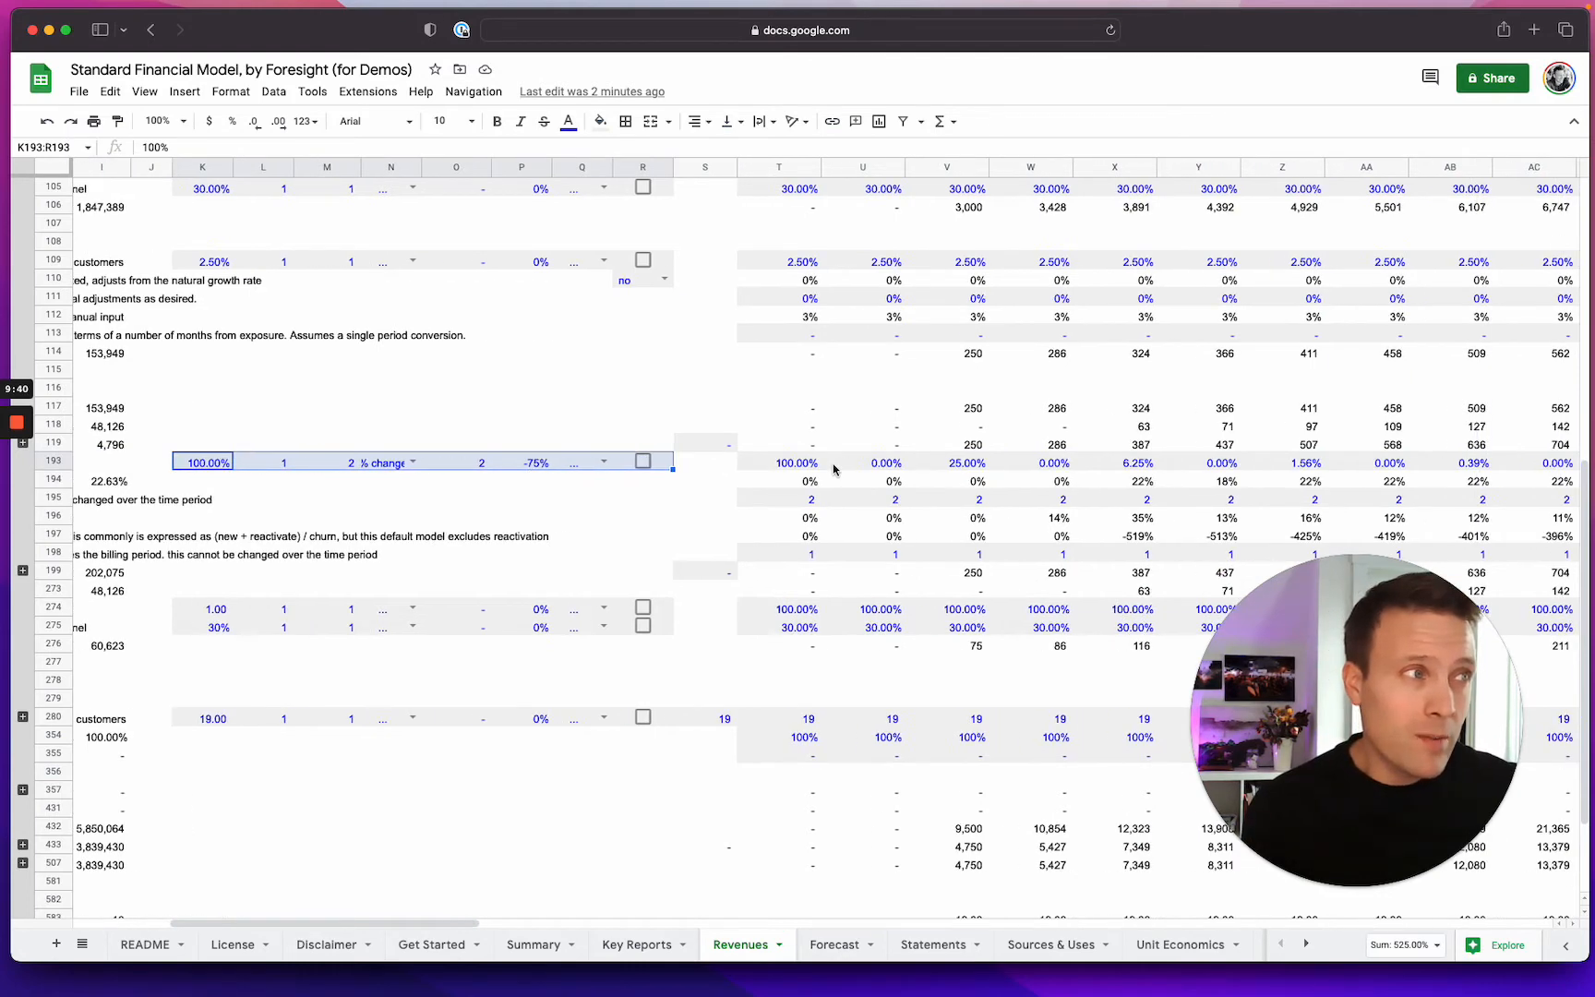
{"action": "left_click_drag", "start_coordinate": [714, 471], "coordinate": [1209, 470]}
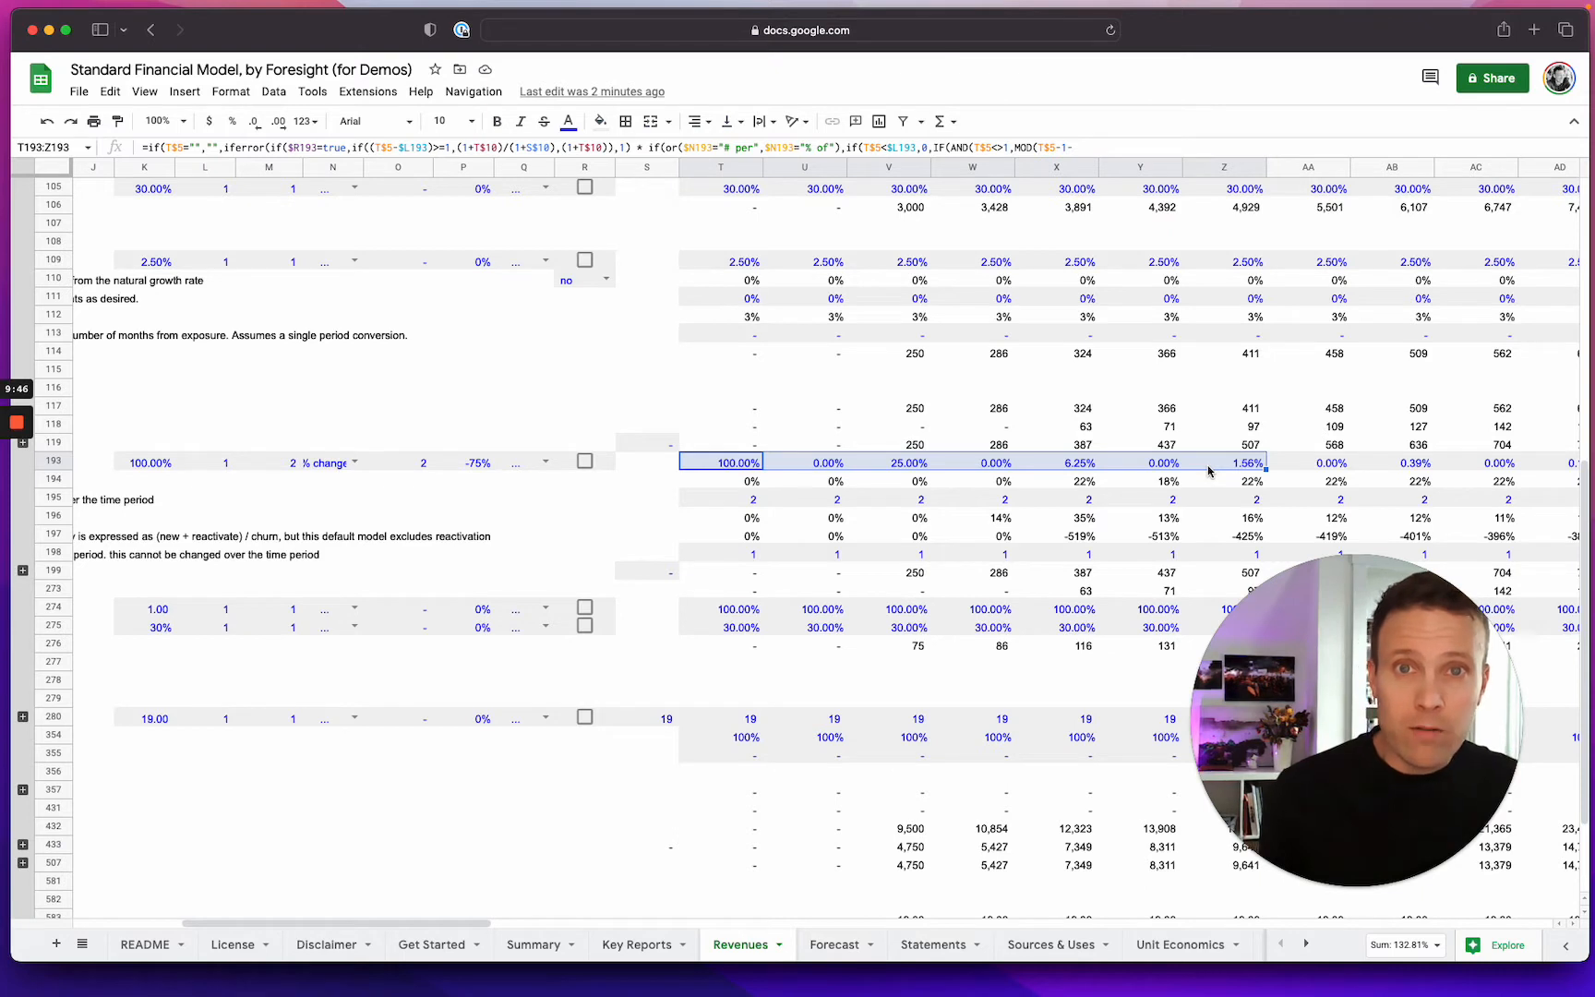
{"action": "left_click", "coordinate": [1007, 354]}
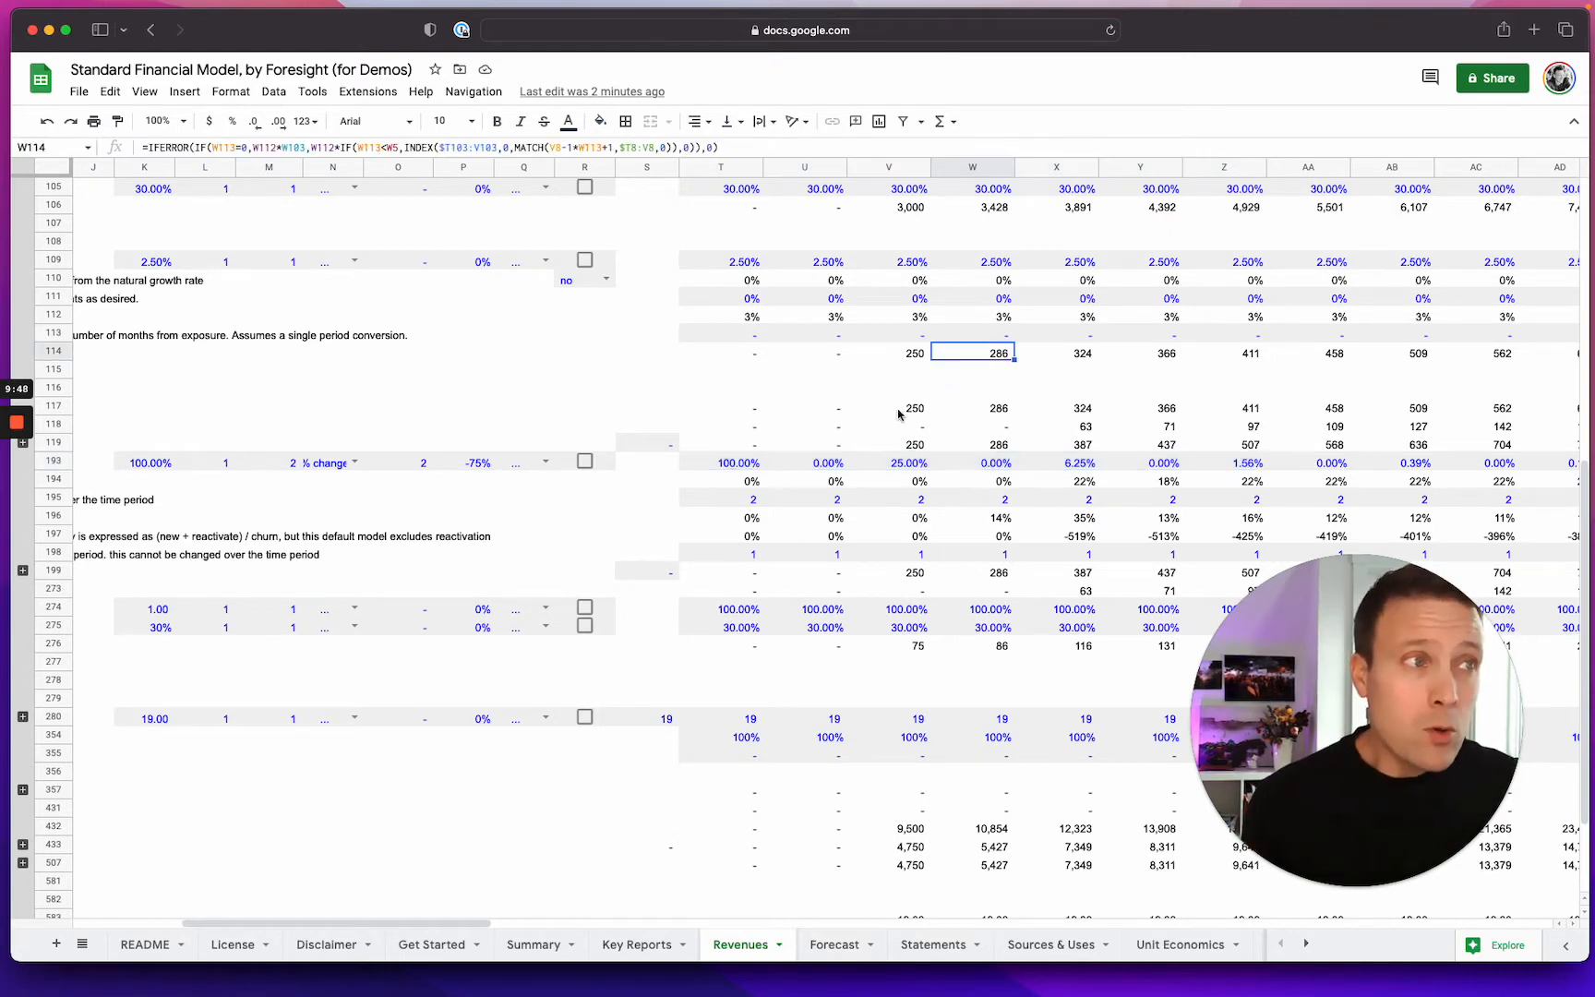
{"action": "left_click_drag", "start_coordinate": [746, 464], "coordinate": [1500, 461]}
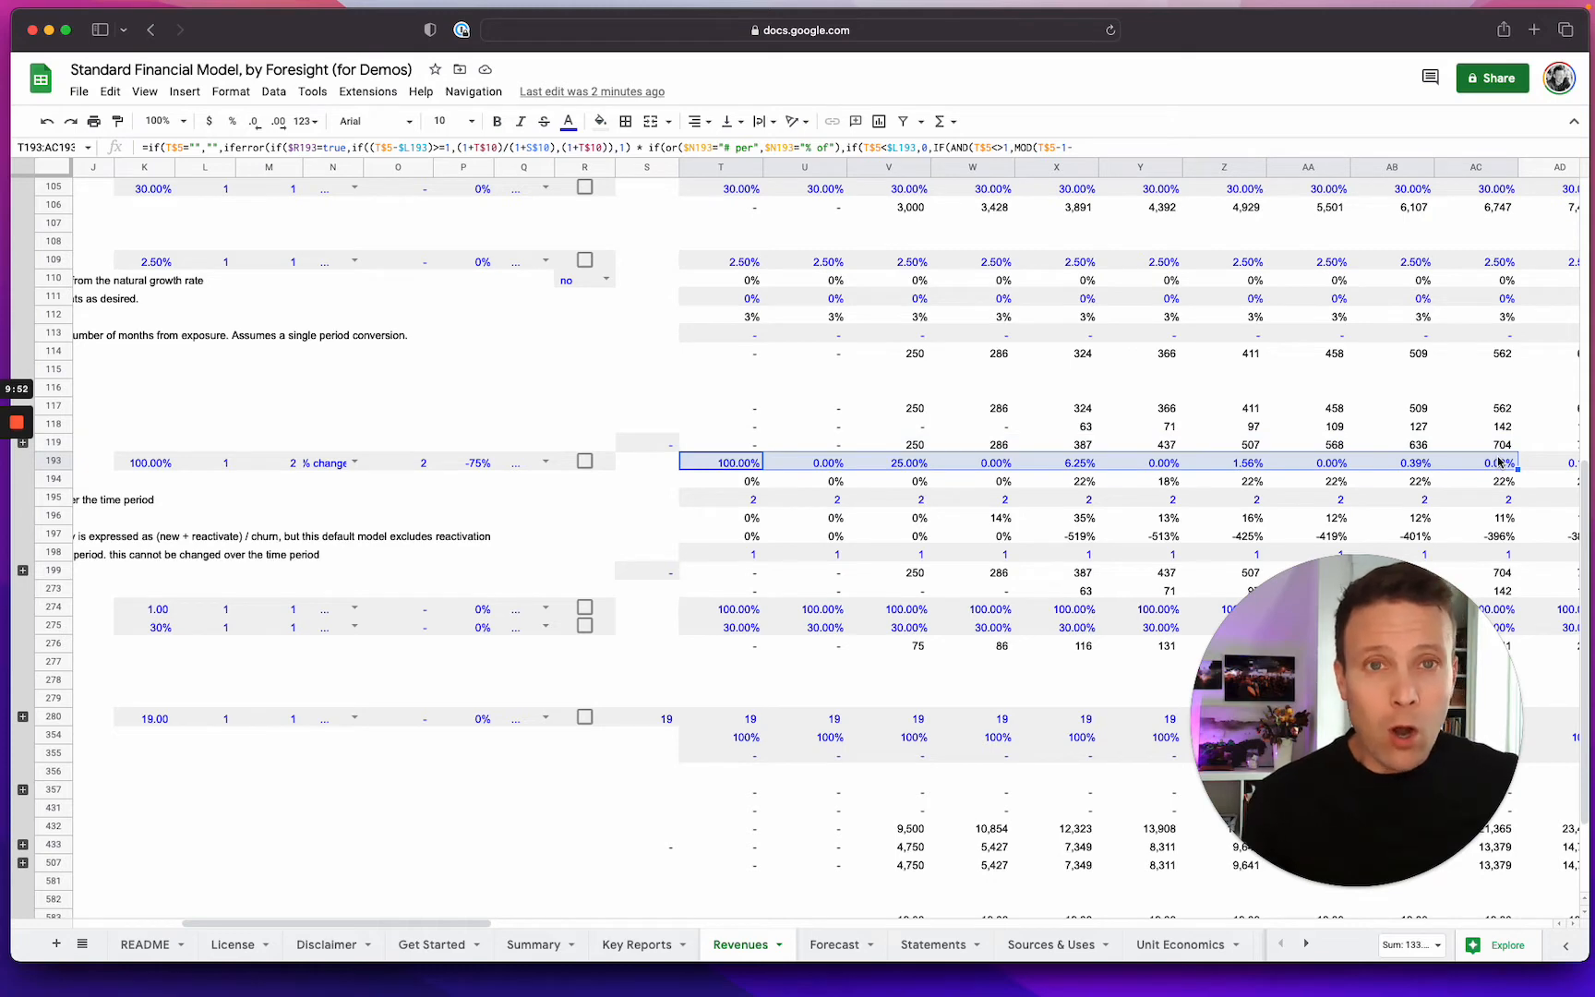
Step: Look over the Growth, Conversion, and Retention and Churn rows down to the Revenues and KPIs sections
{"action": "scroll", "coordinate": [997, 403], "scroll_direction": "up", "scroll_amount": 2}
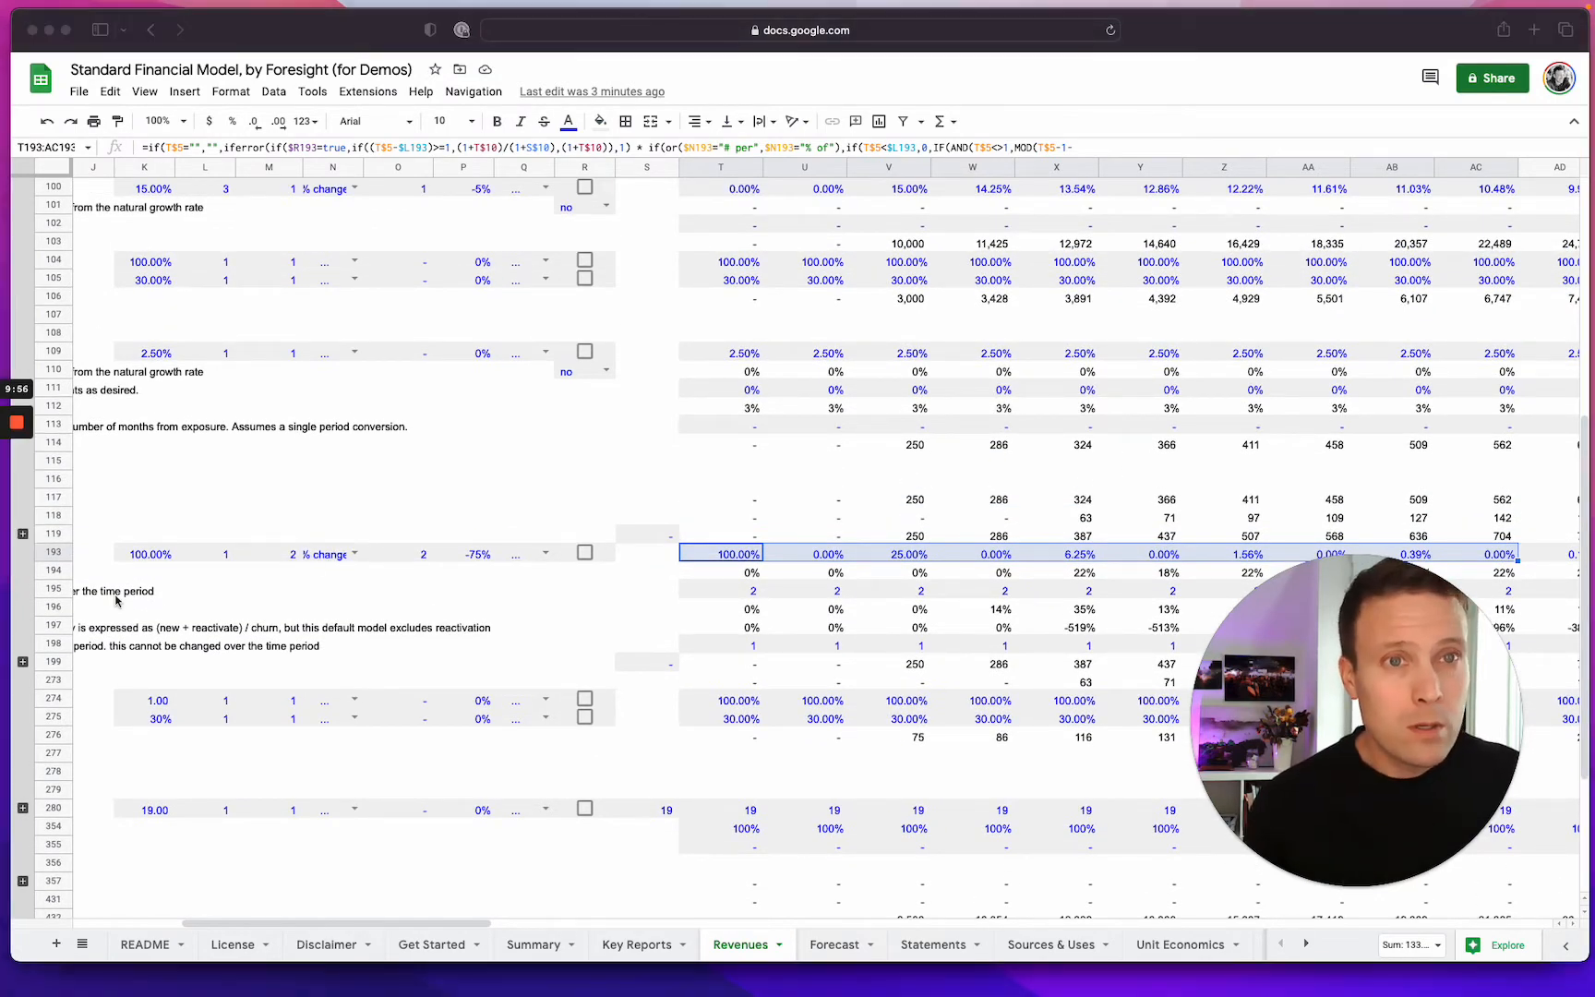
{"action": "scroll", "coordinate": [115, 600], "scroll_direction": "up", "scroll_amount": 2}
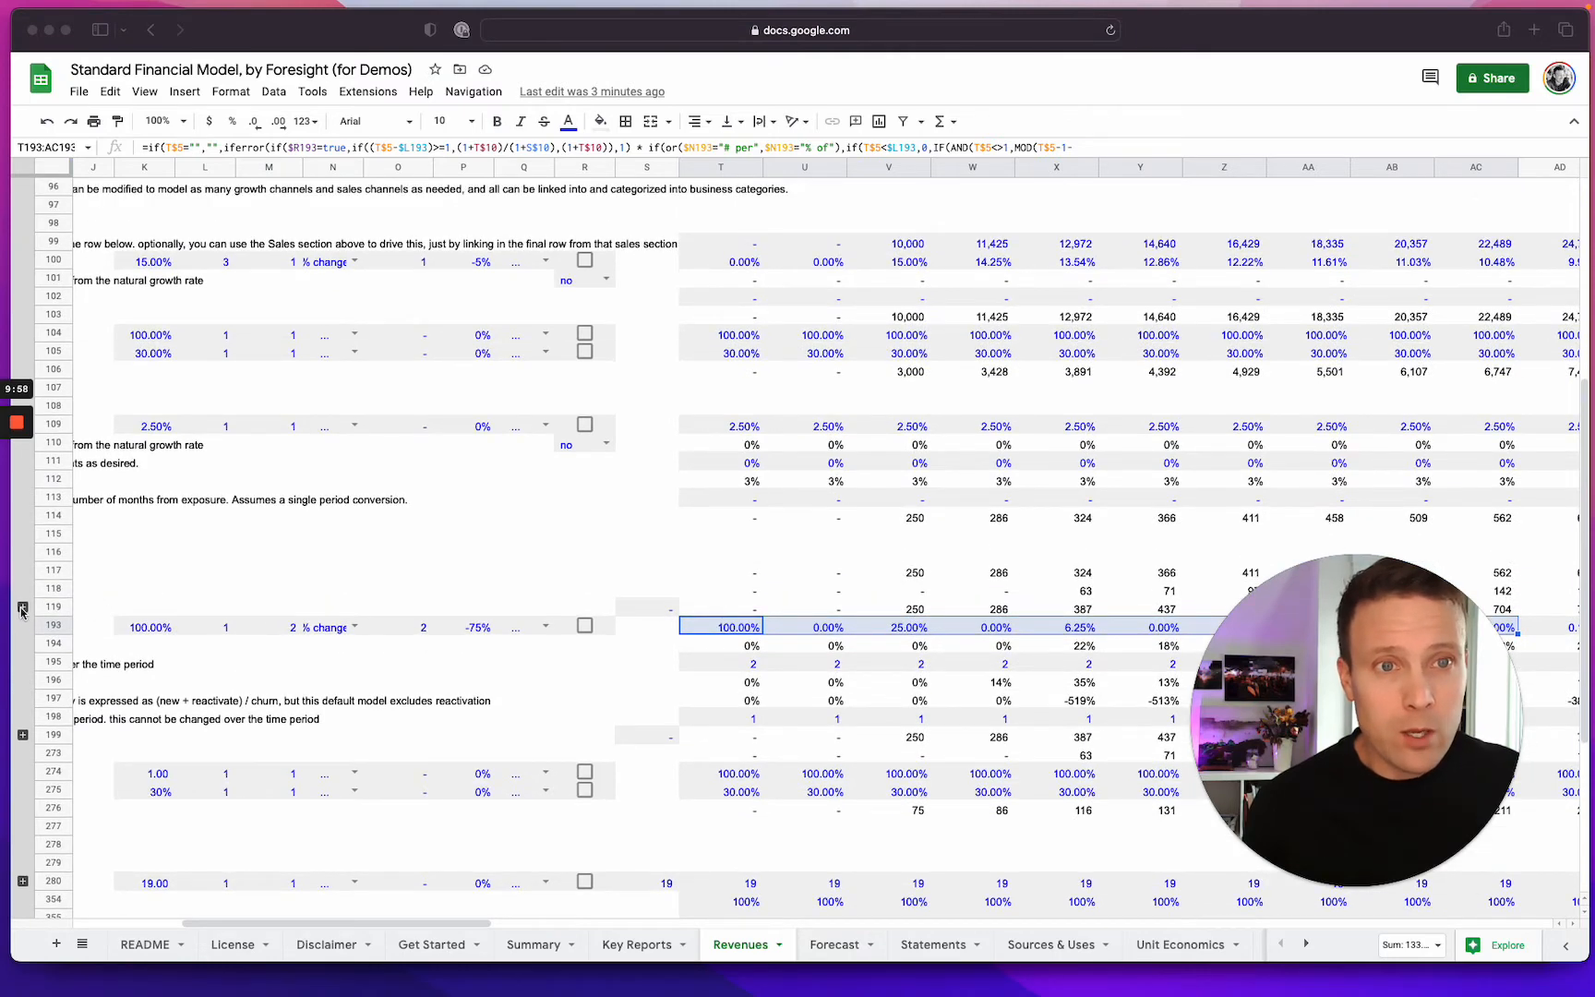
{"action": "scroll", "coordinate": [171, 651], "scroll_direction": "left", "scroll_amount": 6}
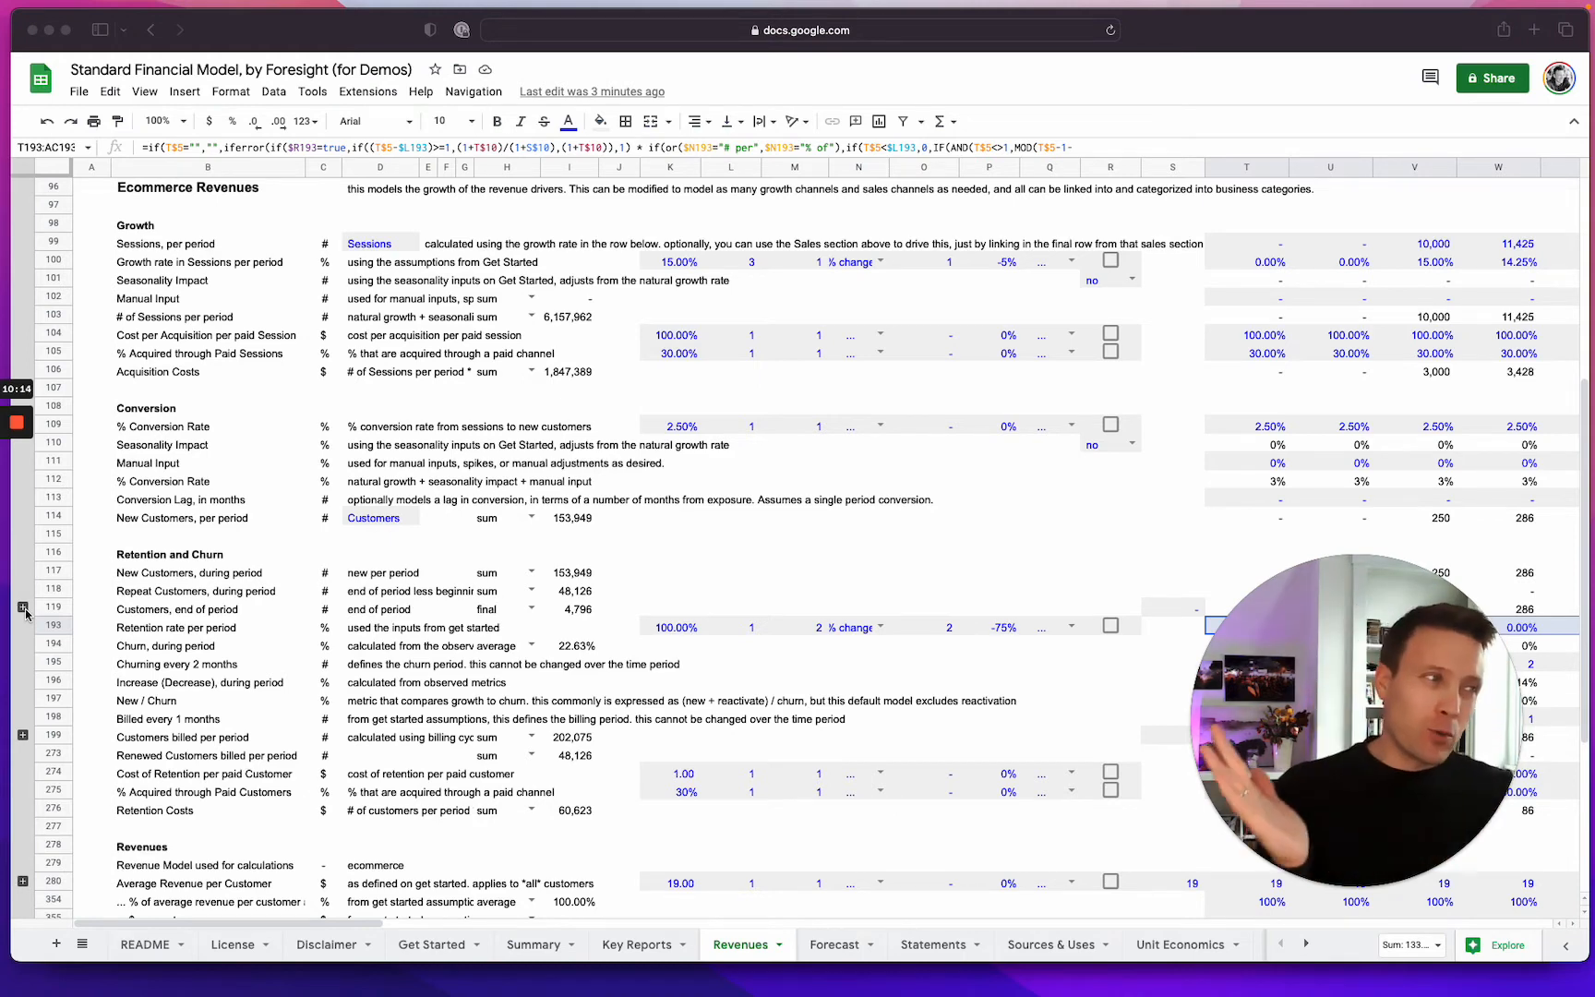
{"action": "scroll", "coordinate": [220, 636], "scroll_direction": "down", "scroll_amount": 4}
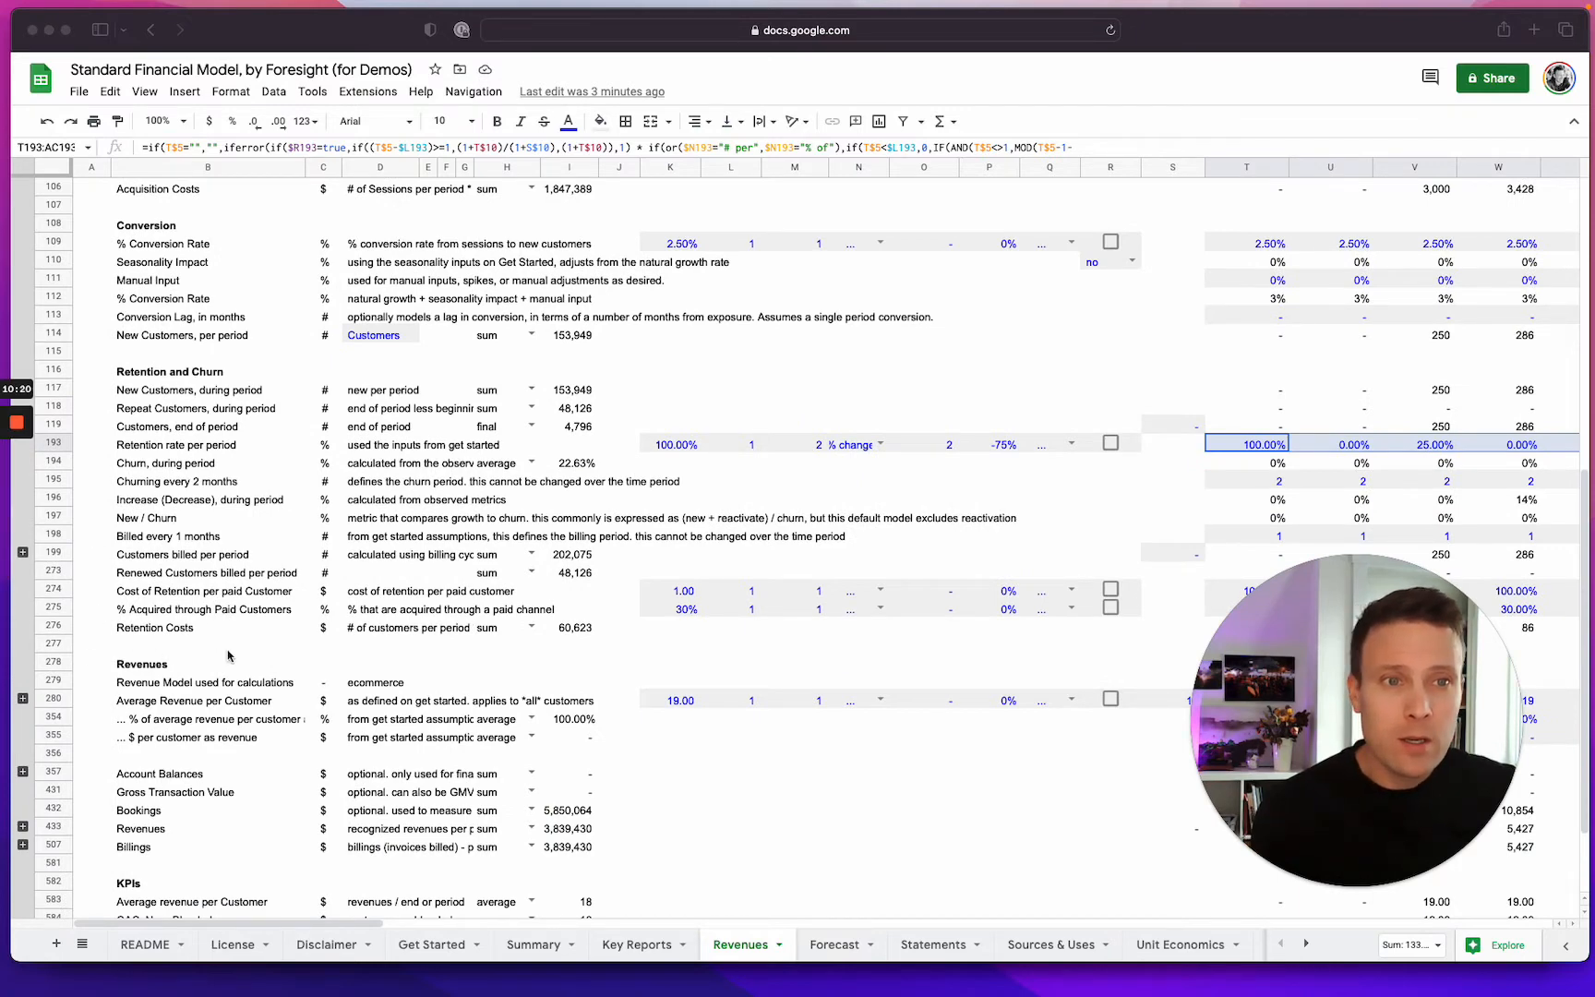
{"action": "scroll", "coordinate": [228, 655], "scroll_direction": "down", "scroll_amount": 2}
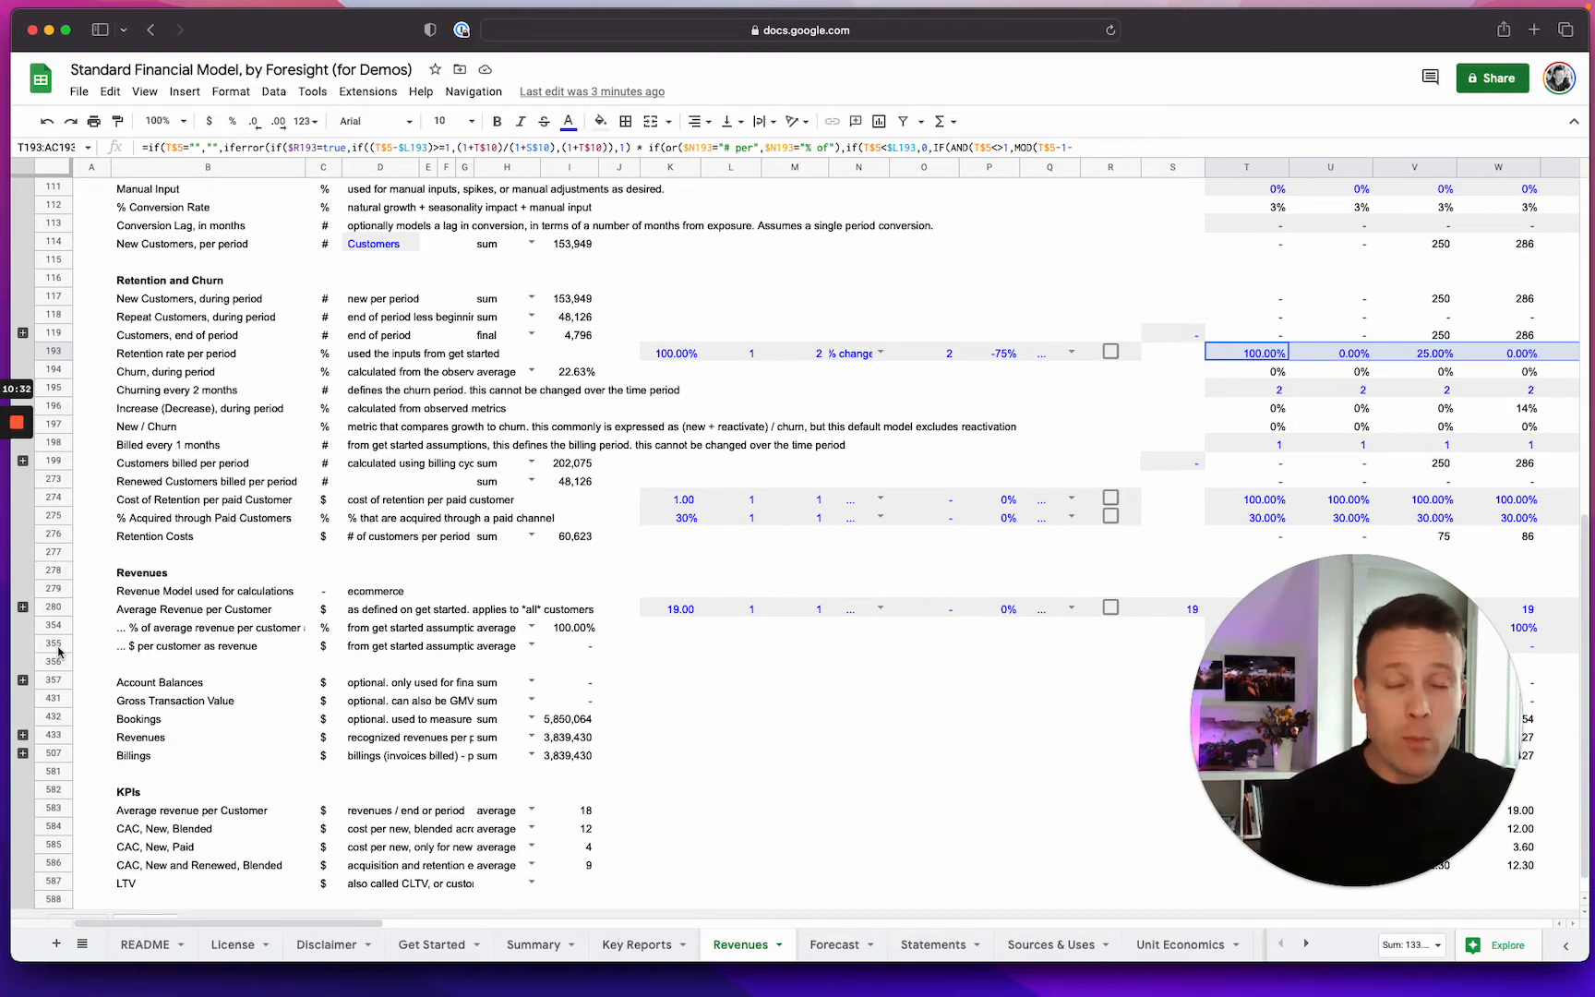
Step: Examine the monthly average revenue per customer values, and the bookings, revenues, billings and KPI rows
{"action": "scroll", "coordinate": [860, 625], "scroll_direction": "right", "scroll_amount": 8}
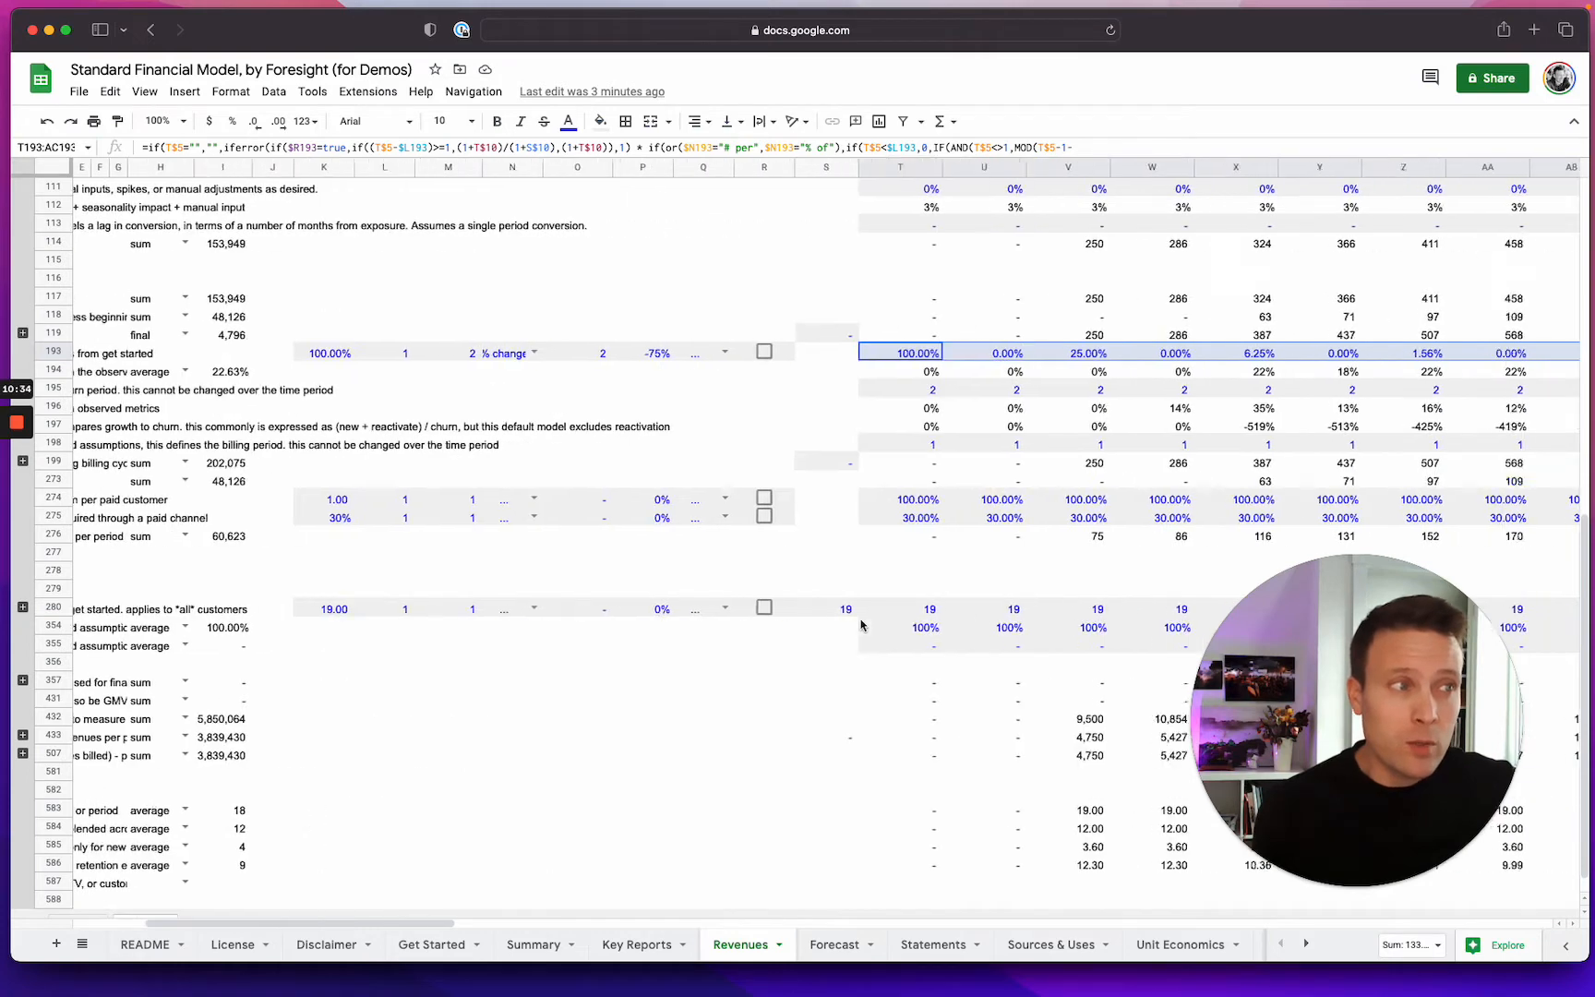
{"action": "scroll", "coordinate": [861, 625], "scroll_direction": "right", "scroll_amount": 4}
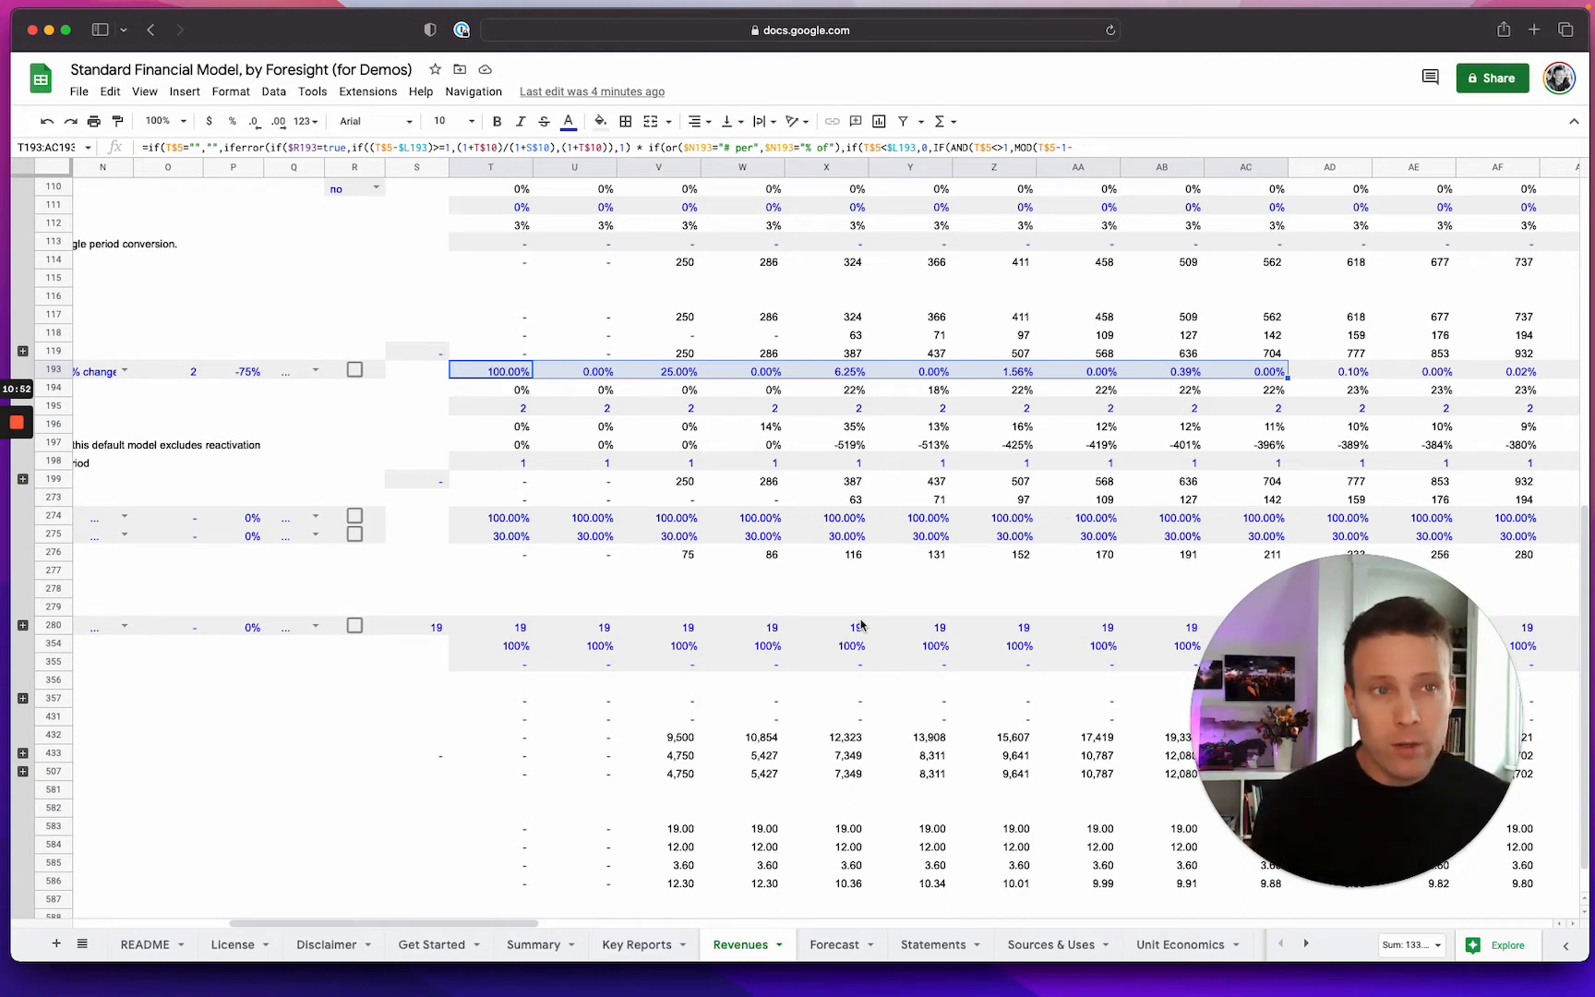
{"action": "left_click", "coordinate": [732, 572]}
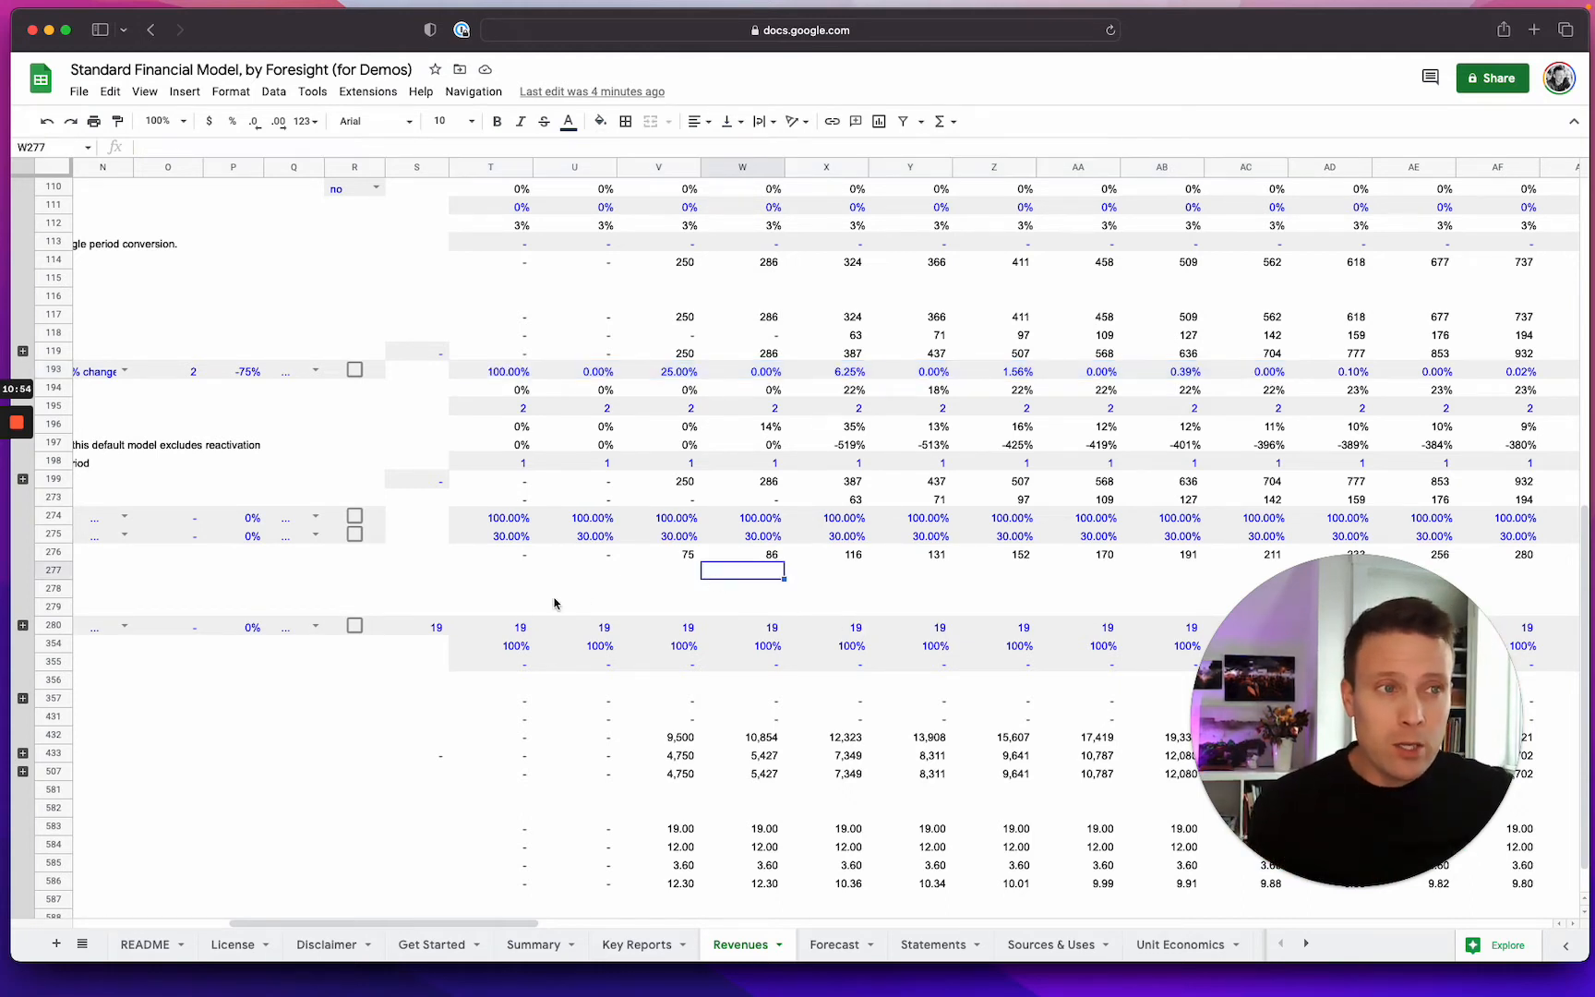
{"action": "left_click_drag", "start_coordinate": [520, 628], "coordinate": [1012, 637]}
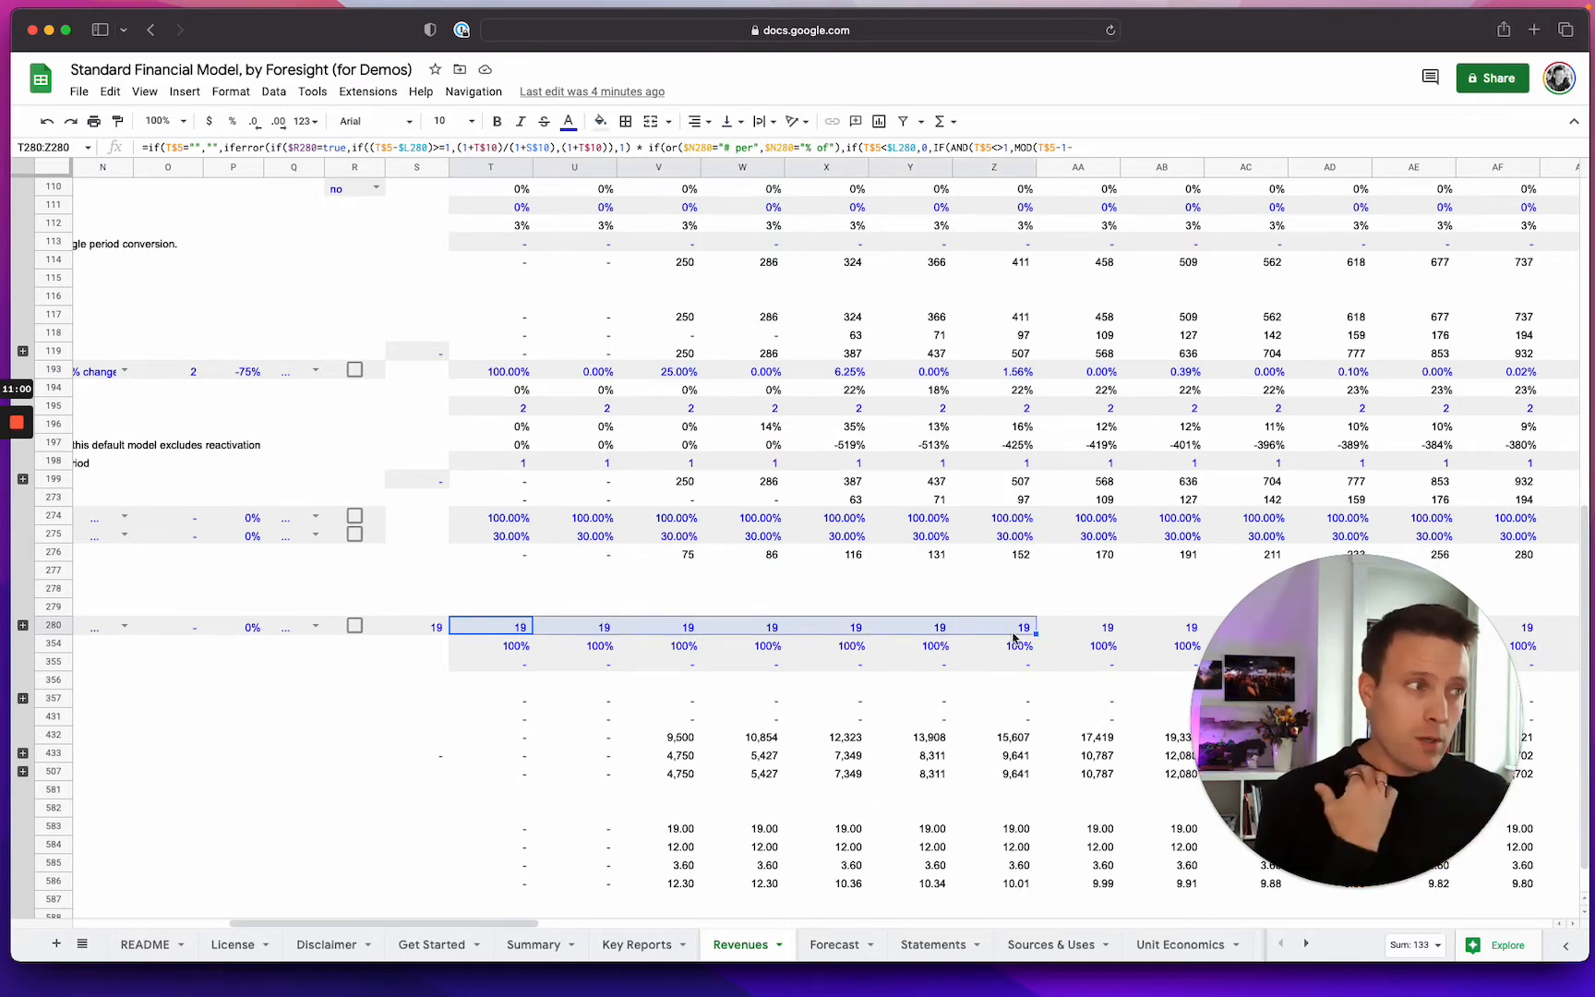
{"action": "scroll", "coordinate": [901, 705], "scroll_direction": "left", "scroll_amount": 10}
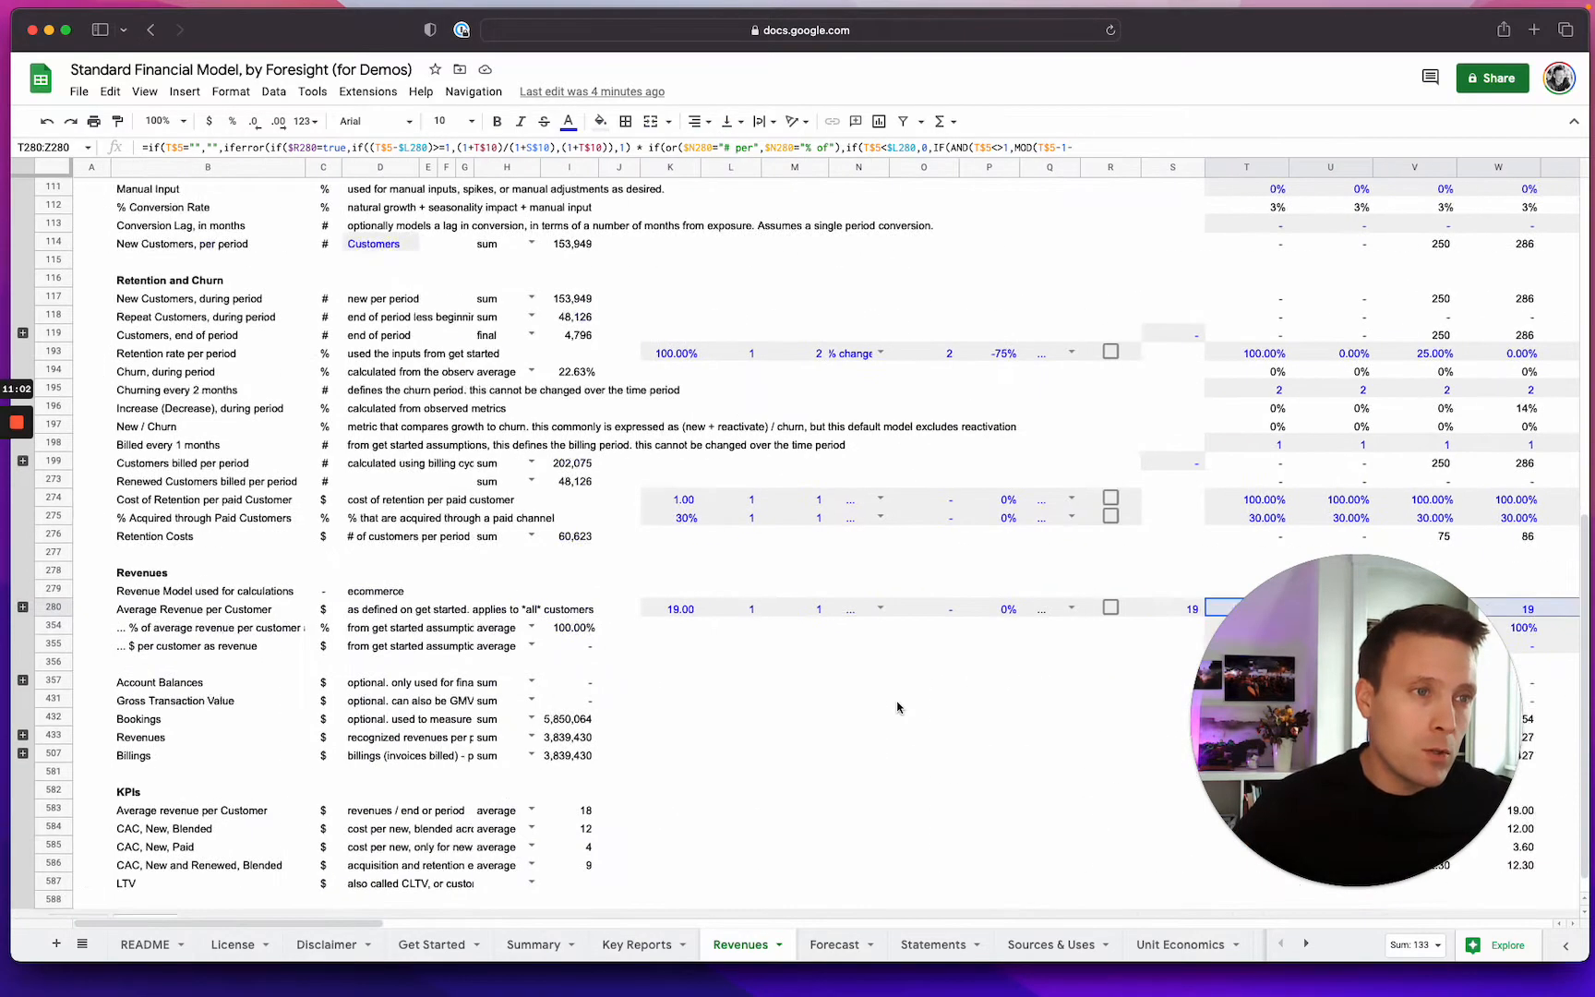
{"action": "scroll", "coordinate": [897, 707], "scroll_direction": "down", "scroll_amount": 2}
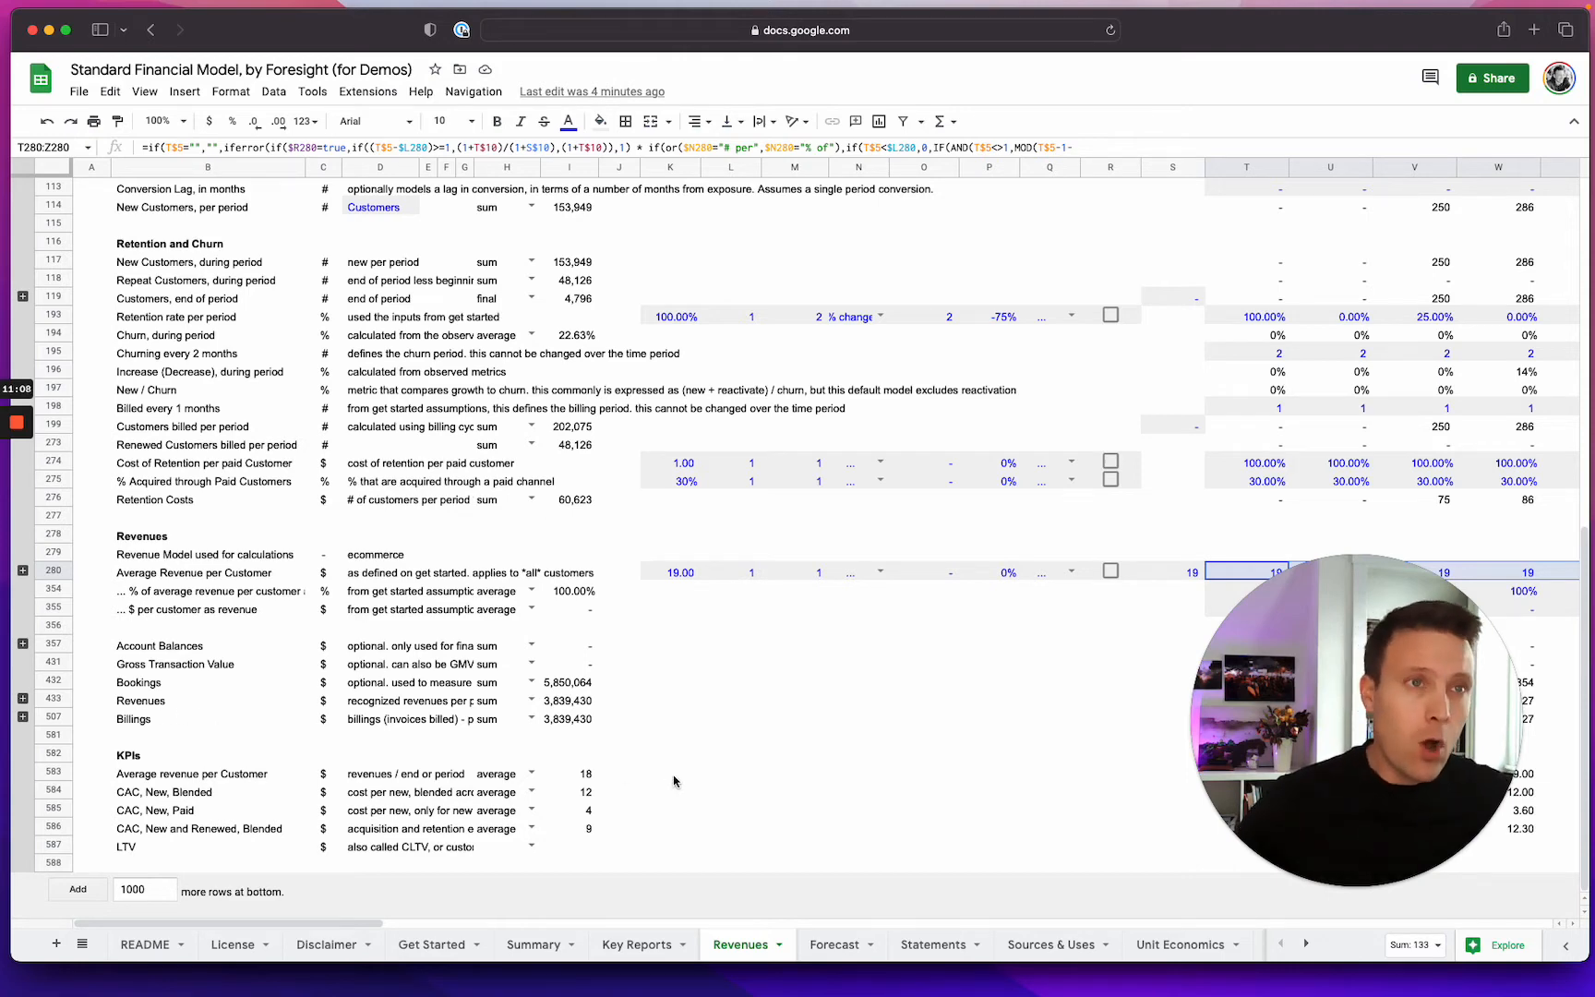
Step: Check the Forecast sheet and the Get Started model structure and revenue assumptions, and return to the start of the Revenues sheet
{"action": "left_click", "coordinate": [830, 956]}
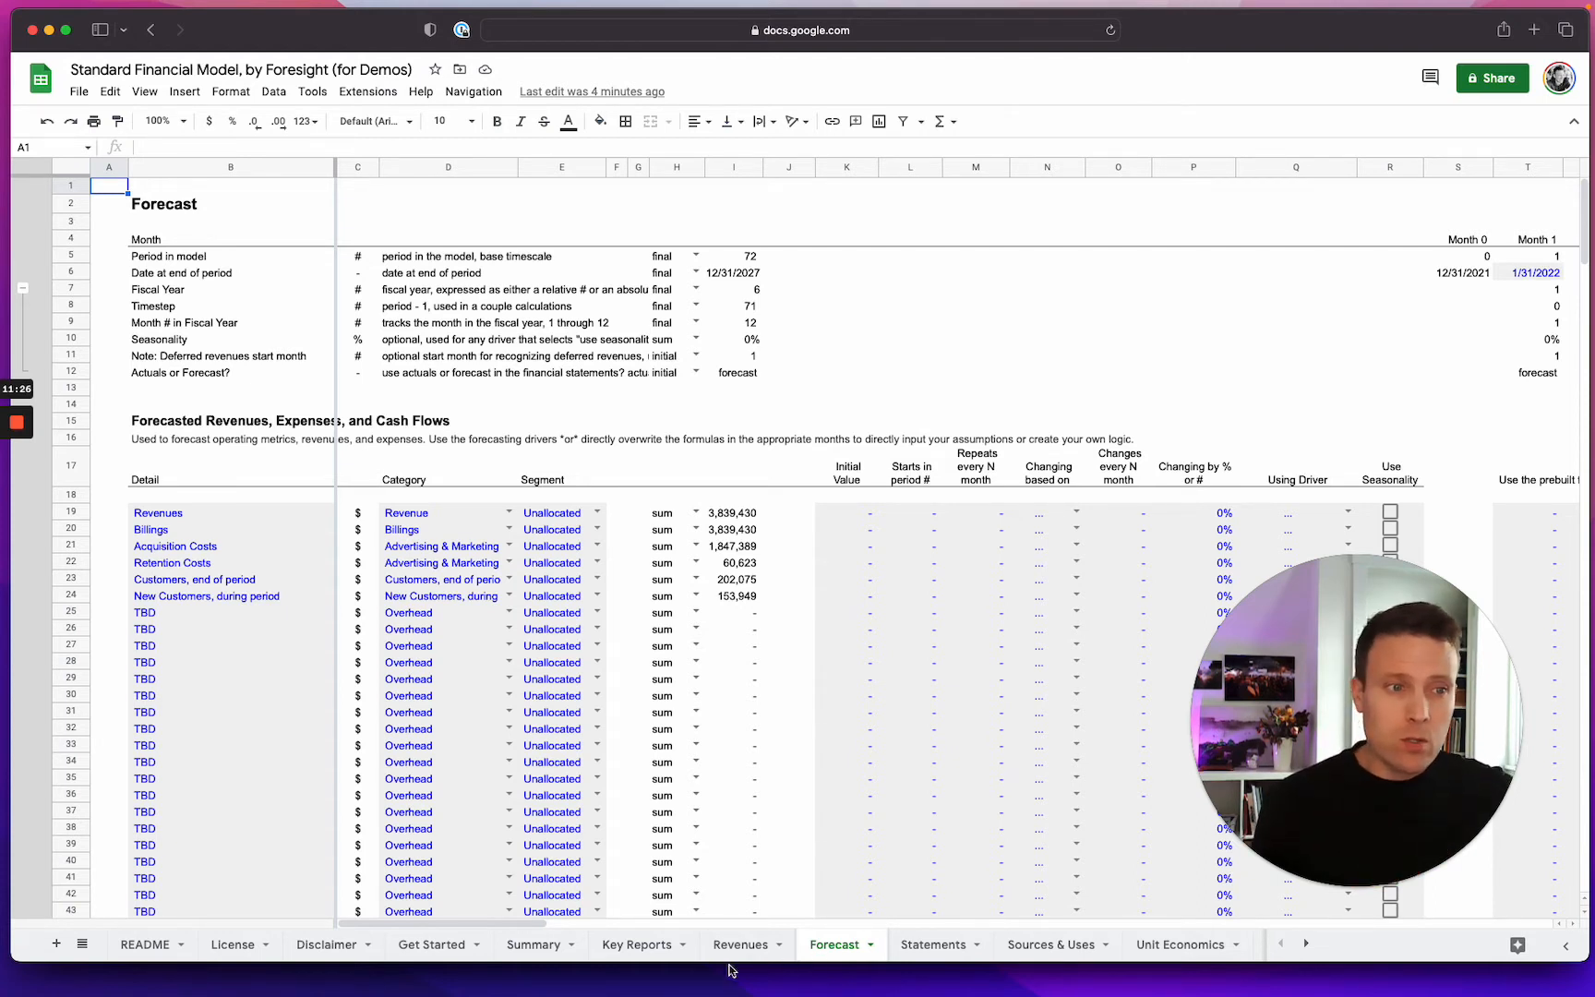
{"action": "left_click", "coordinate": [433, 947]}
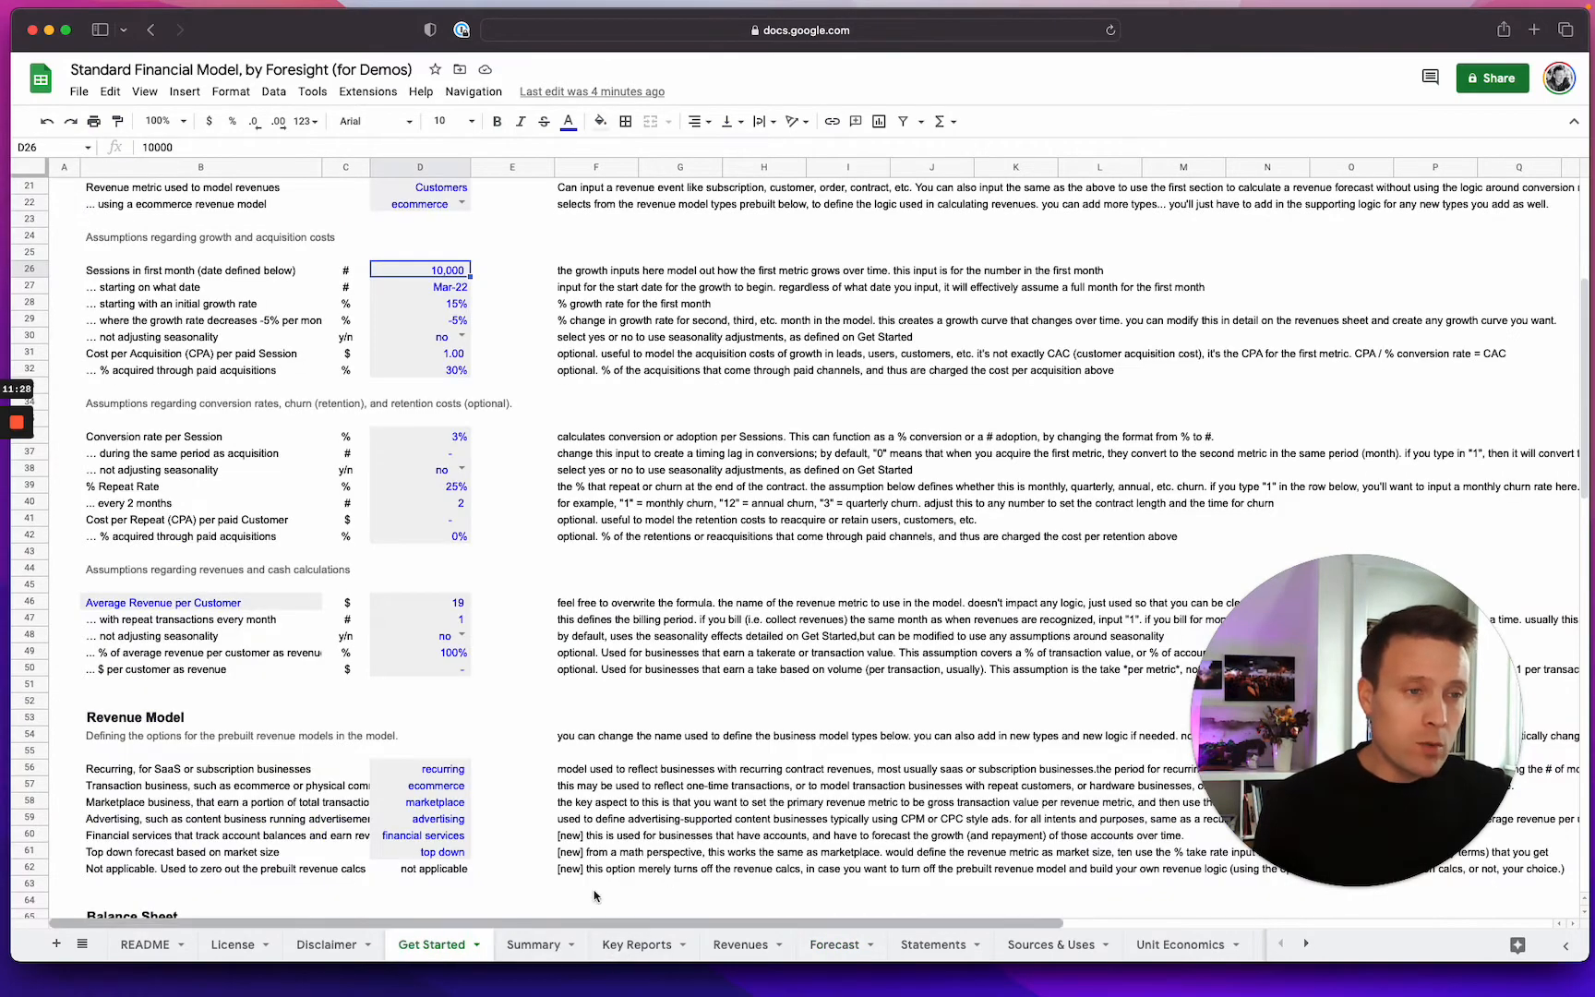
{"action": "scroll", "coordinate": [474, 582], "scroll_direction": "up", "scroll_amount": 7}
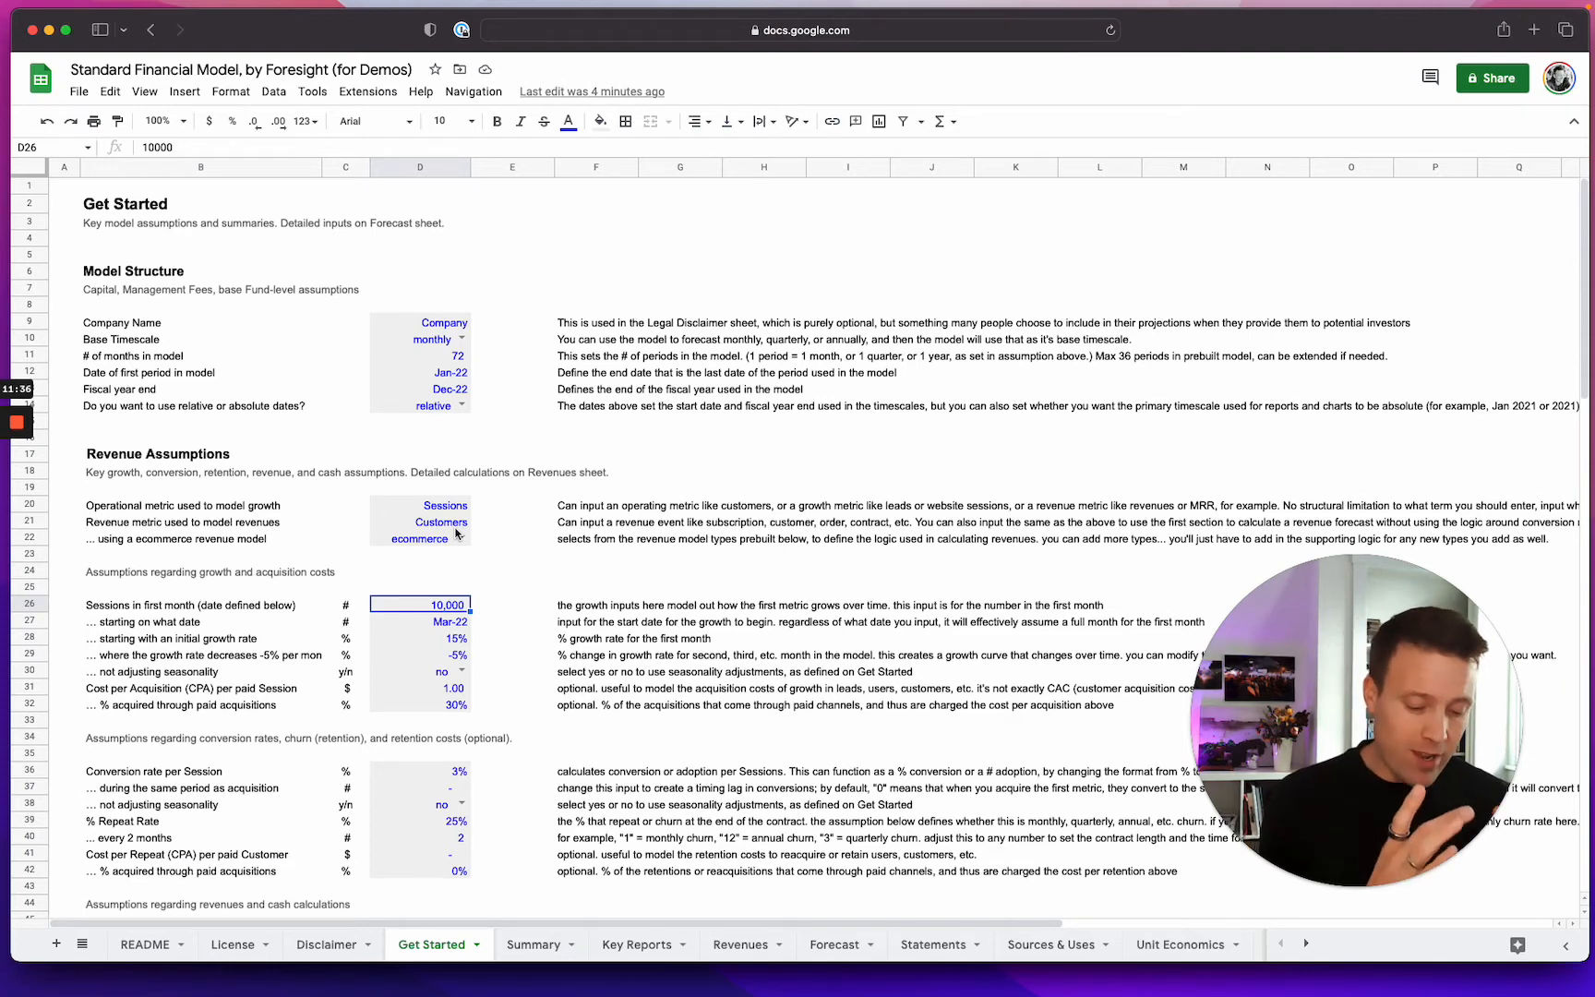
{"action": "left_click", "coordinate": [738, 944]}
{"action": "scroll", "coordinate": [692, 678], "scroll_direction": "up", "scroll_amount": 4}
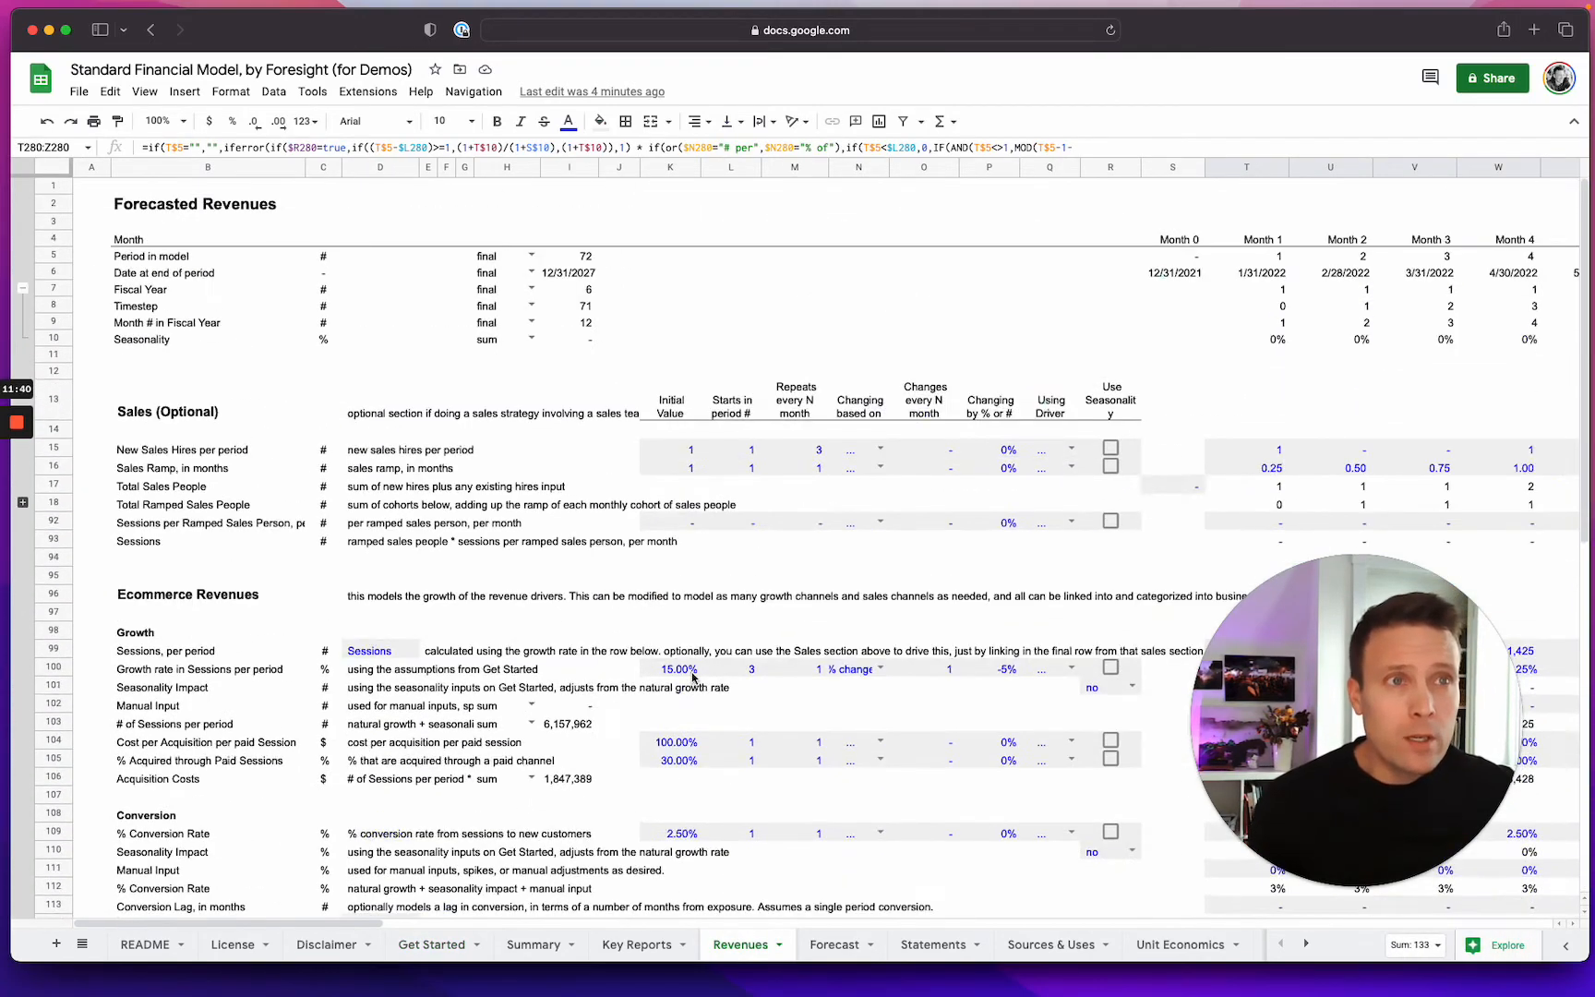
Step: Examine the Conversion rows 108 to 114 and the month 1 new customers formula in T114
{"action": "scroll", "coordinate": [692, 679], "scroll_direction": "down", "scroll_amount": 5}
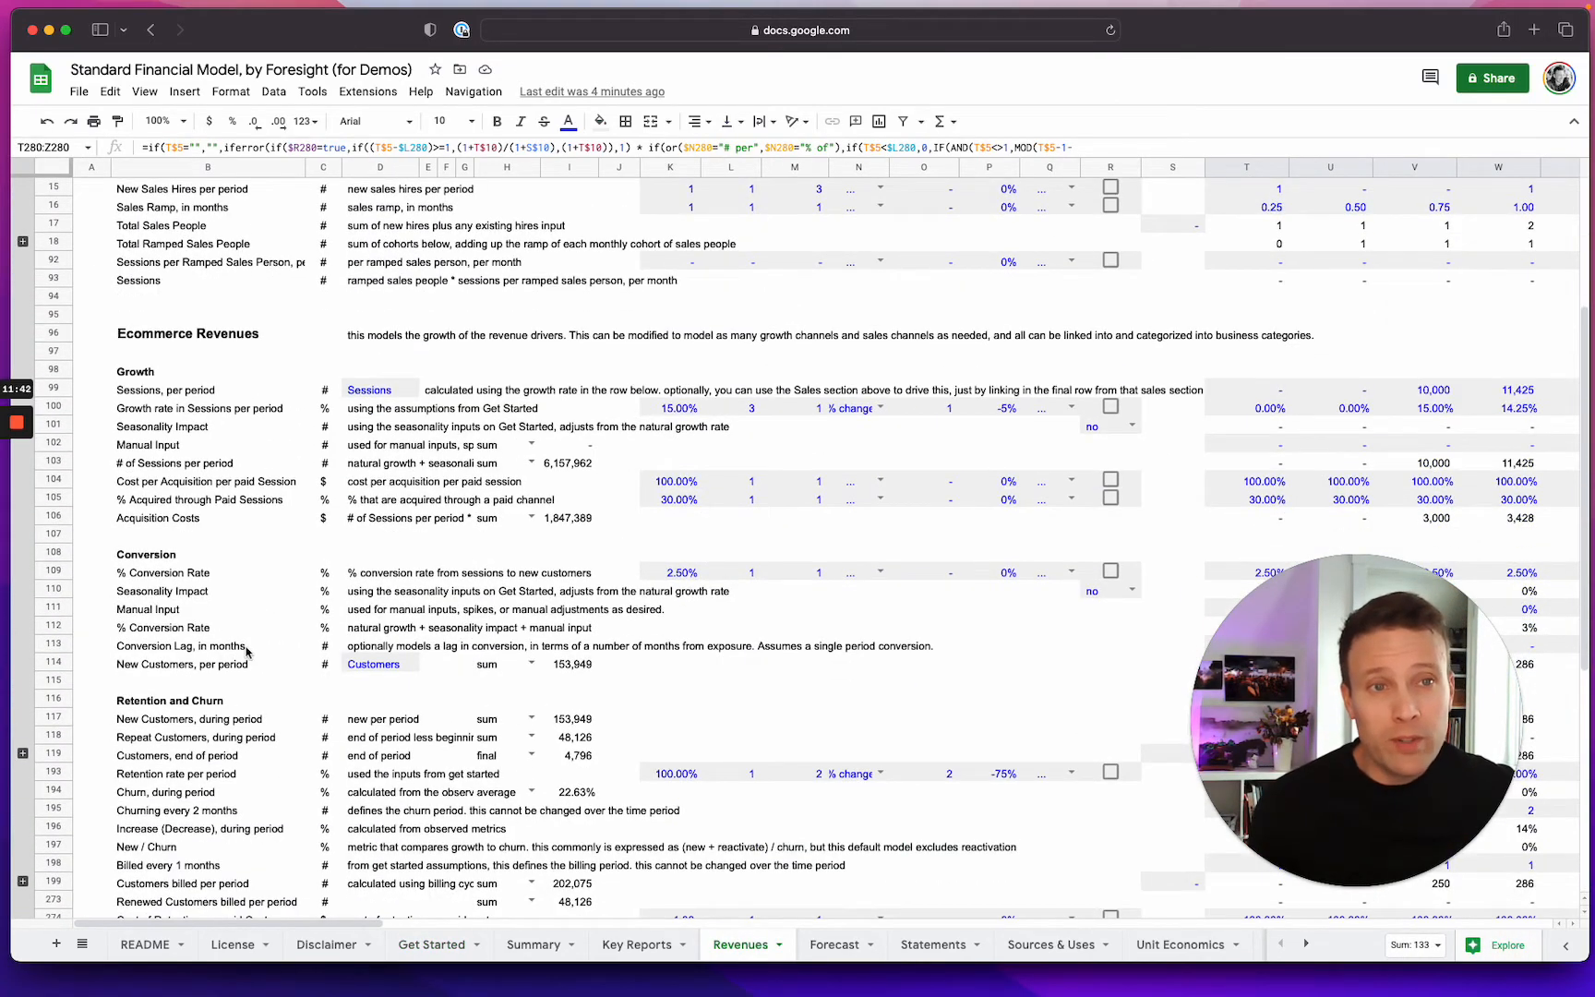
{"action": "left_click_drag", "start_coordinate": [61, 552], "coordinate": [60, 659]}
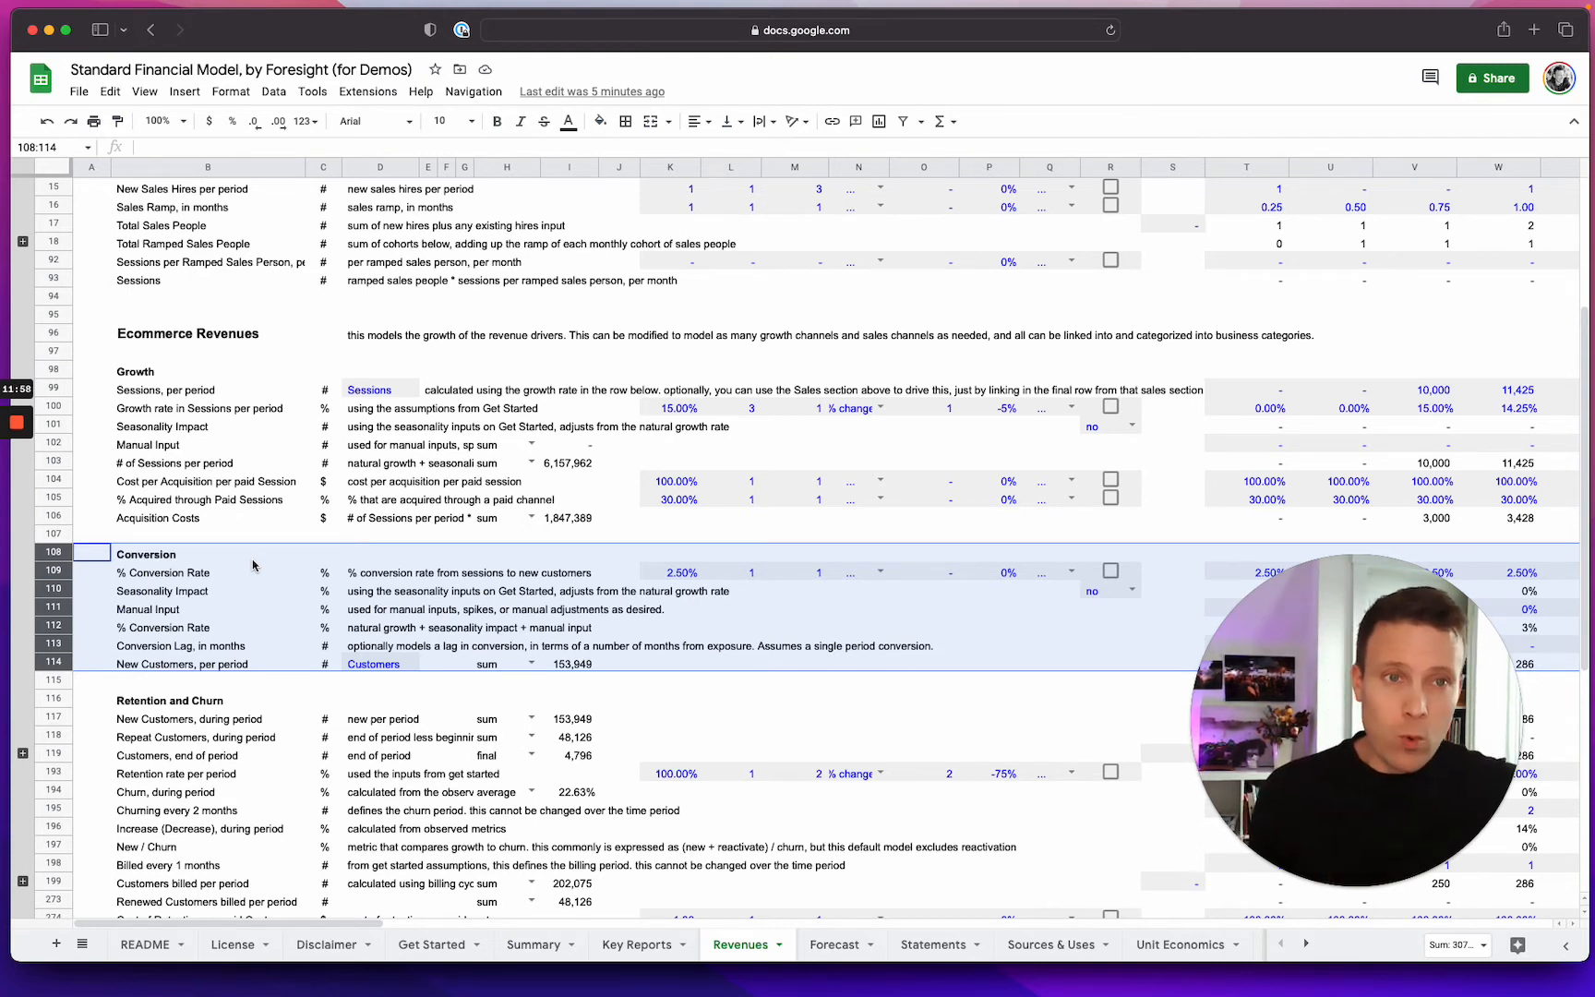
{"action": "scroll", "coordinate": [664, 567], "scroll_direction": "right", "scroll_amount": 10}
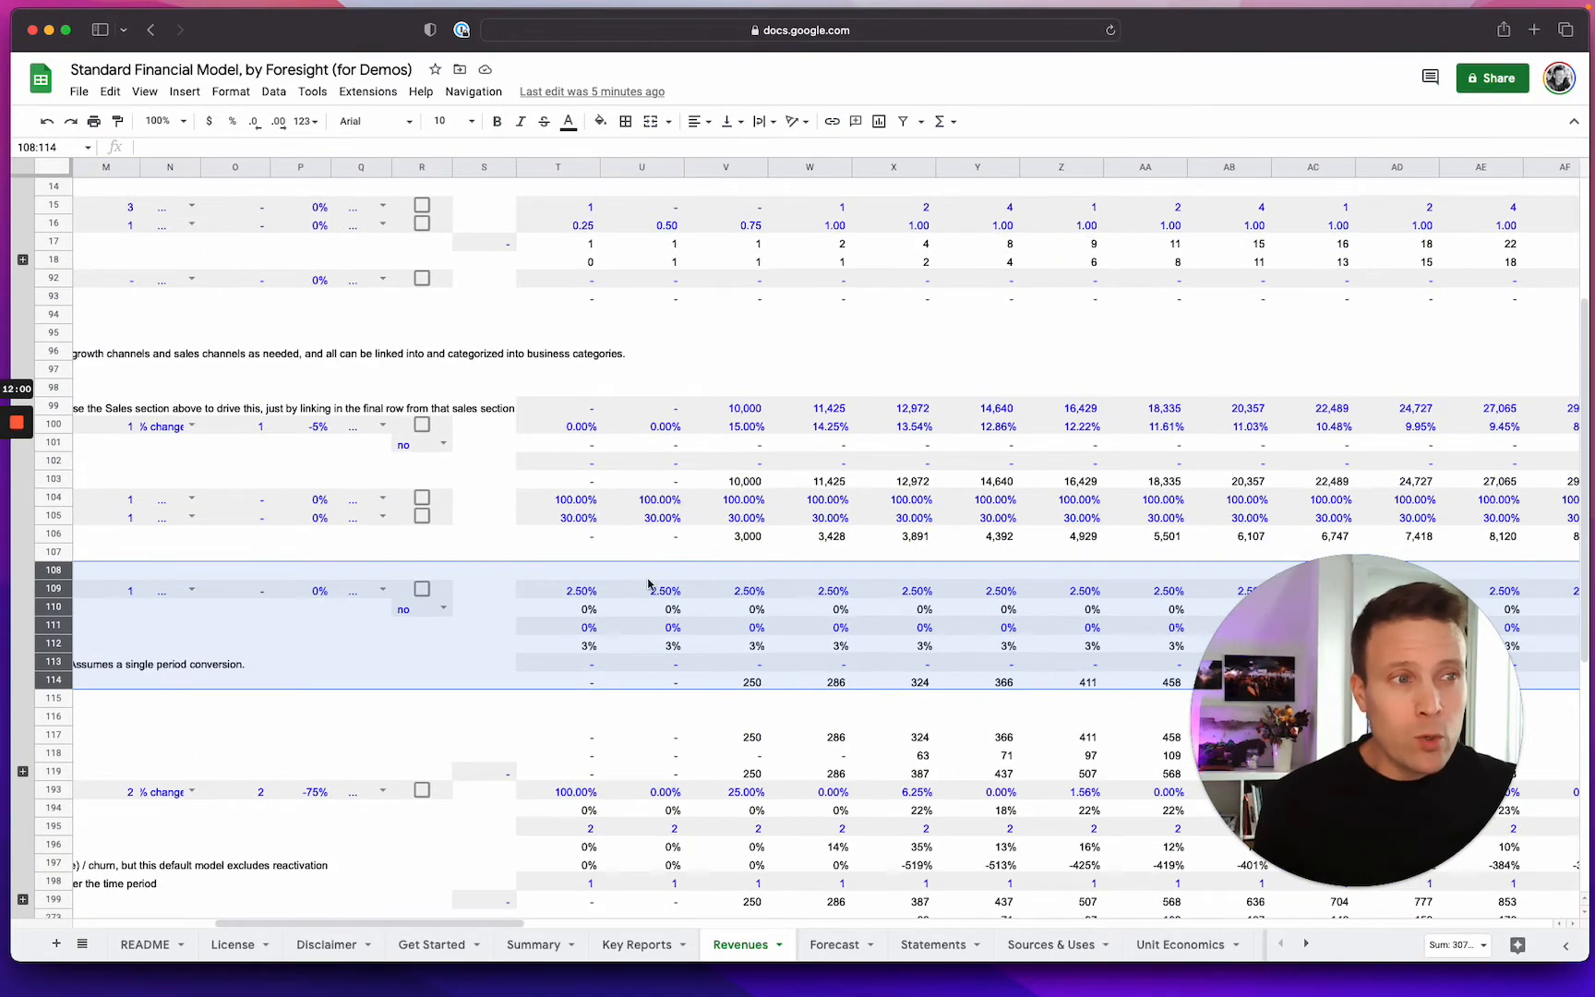
{"action": "left_click", "coordinate": [590, 683]}
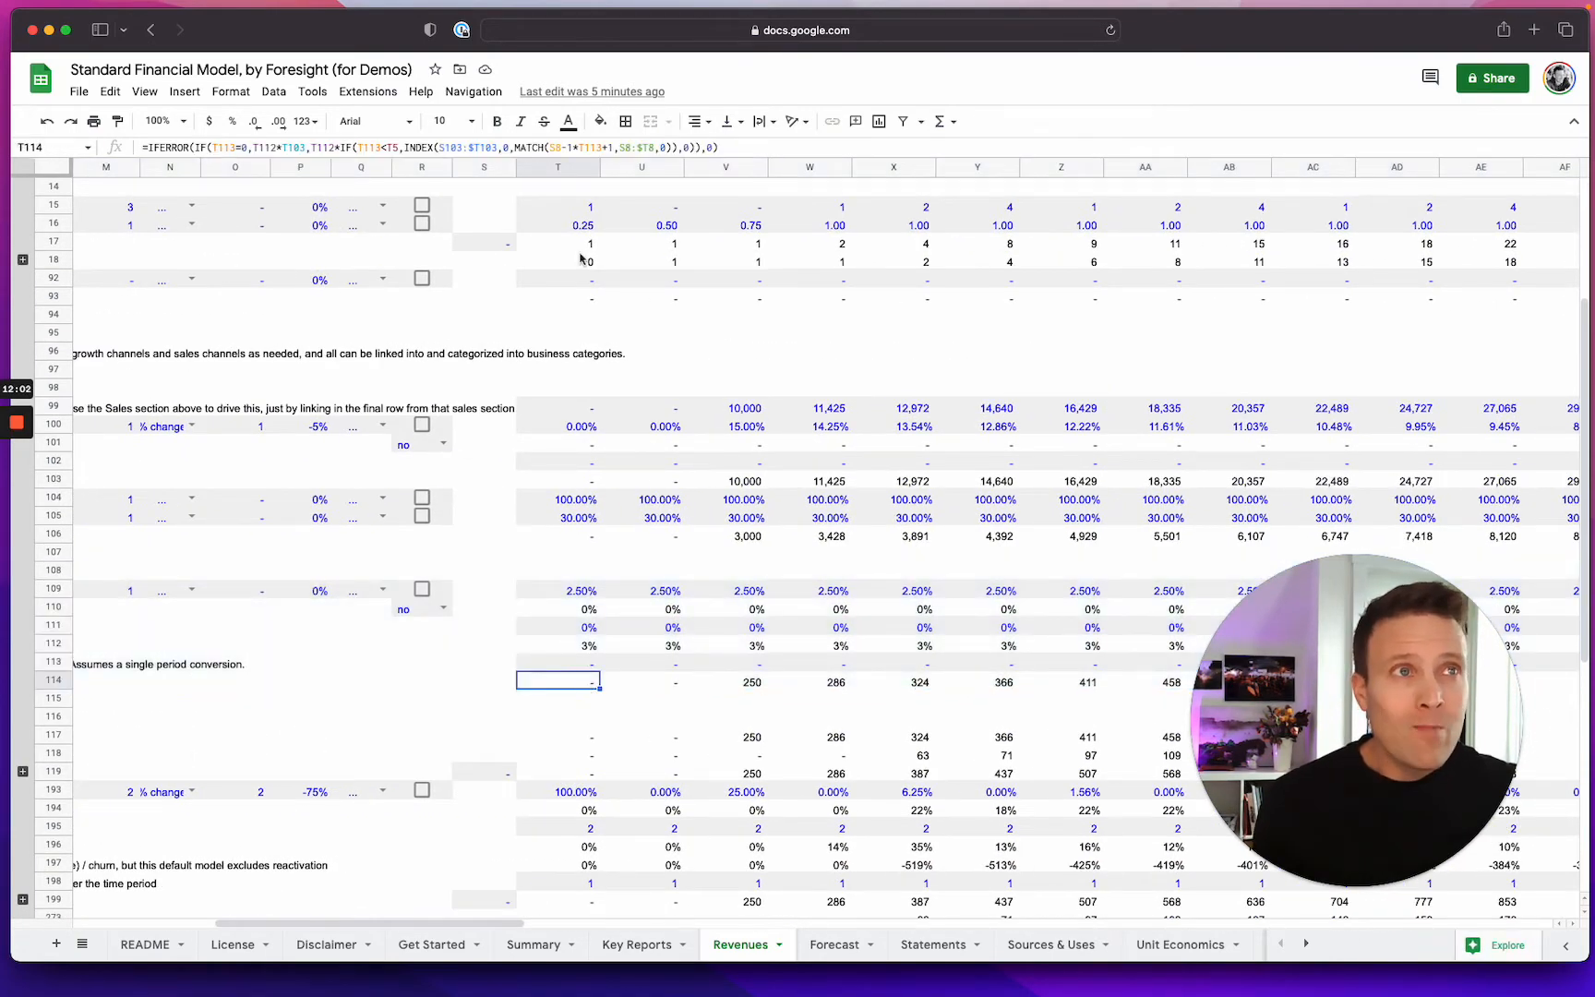
{"action": "left_click", "coordinate": [632, 139]}
{"action": "scroll", "coordinate": [648, 538], "scroll_direction": "left", "scroll_amount": 10}
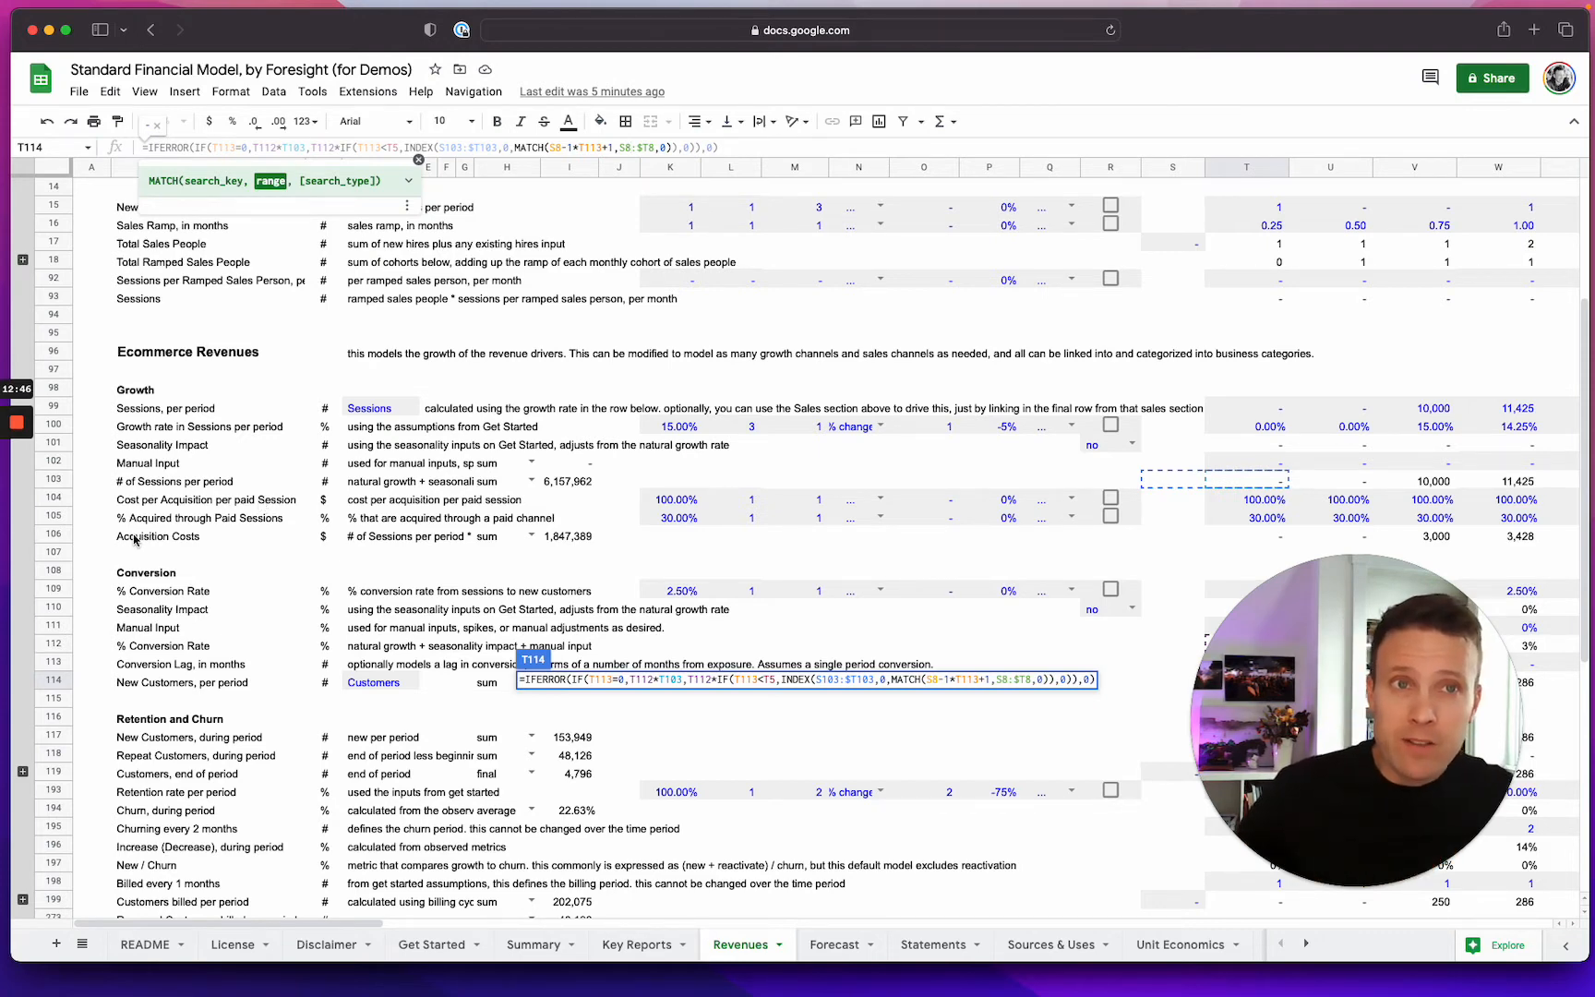
{"action": "scroll", "coordinate": [134, 539], "scroll_direction": "up", "scroll_amount": 2}
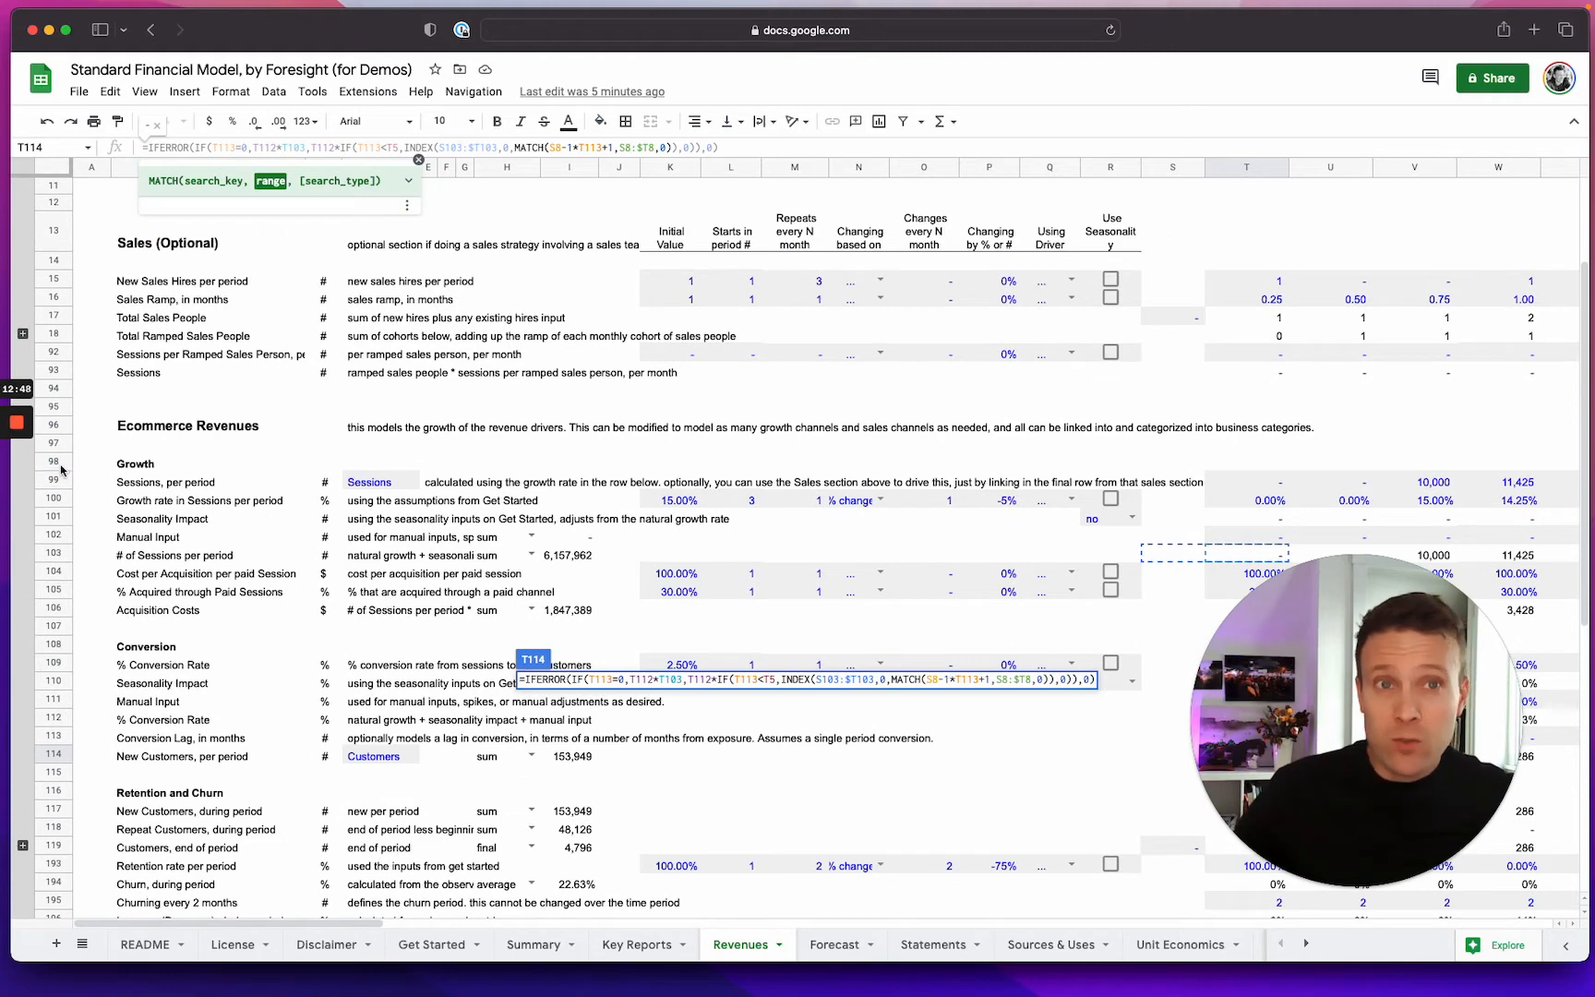
Step: Examine the Growth rows 99 to 106, including cost per acquisition and manual input, together with the Conversion rows
{"action": "left_click_drag", "start_coordinate": [59, 481], "coordinate": [71, 606]}
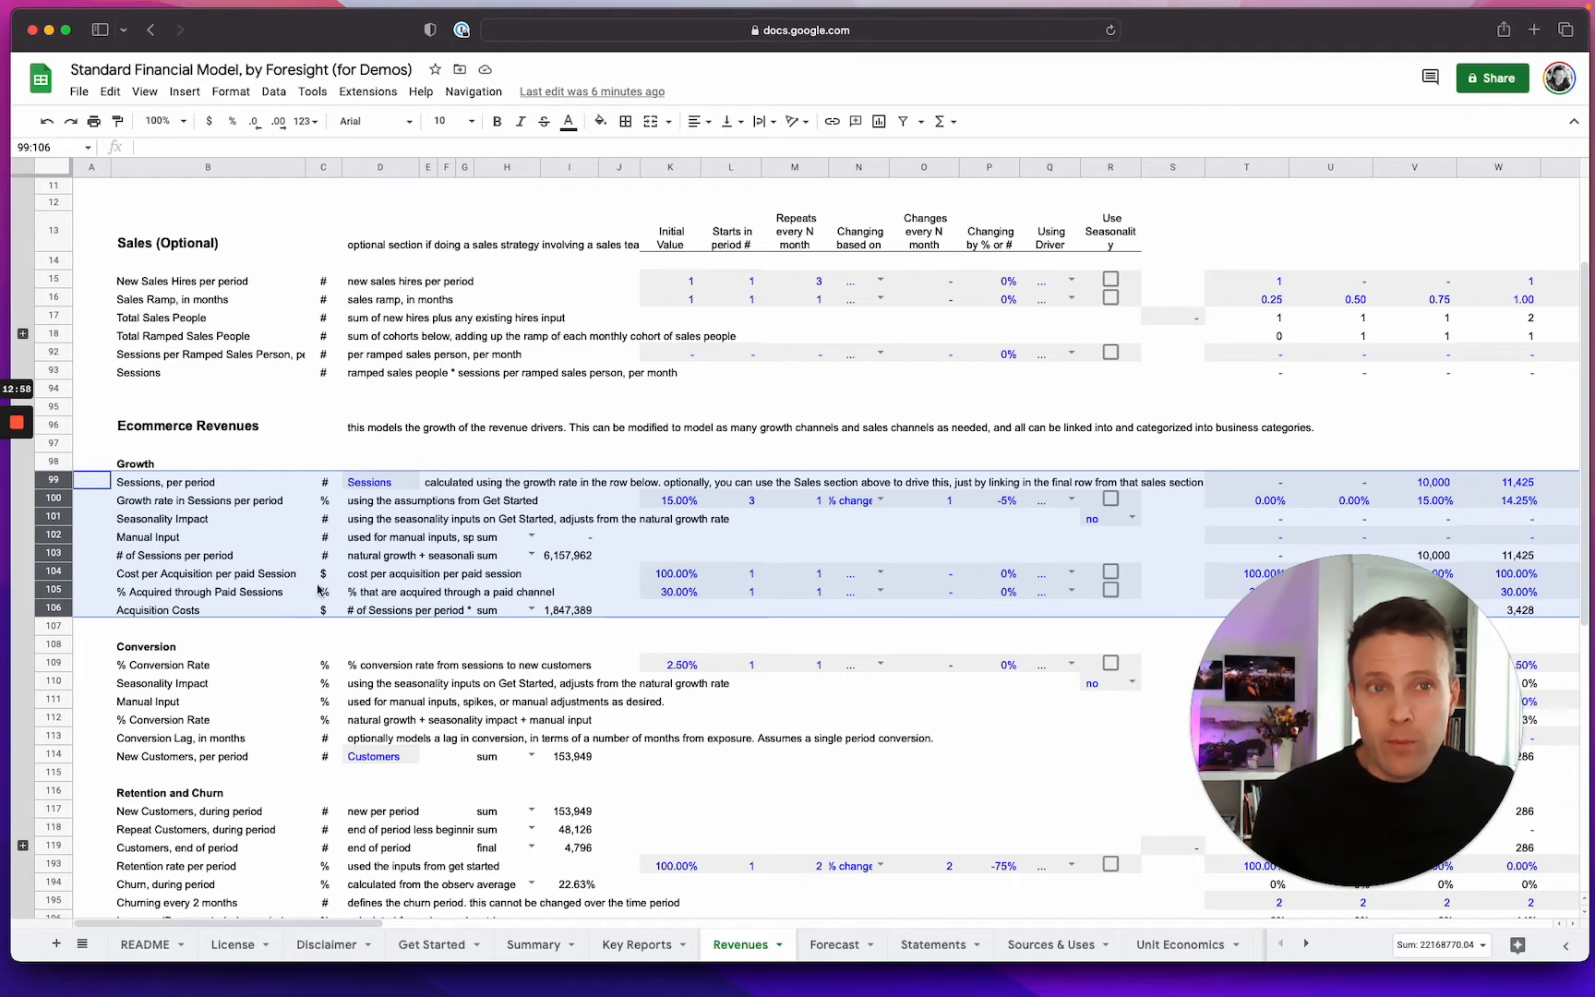
{"action": "left_click", "coordinate": [267, 576]}
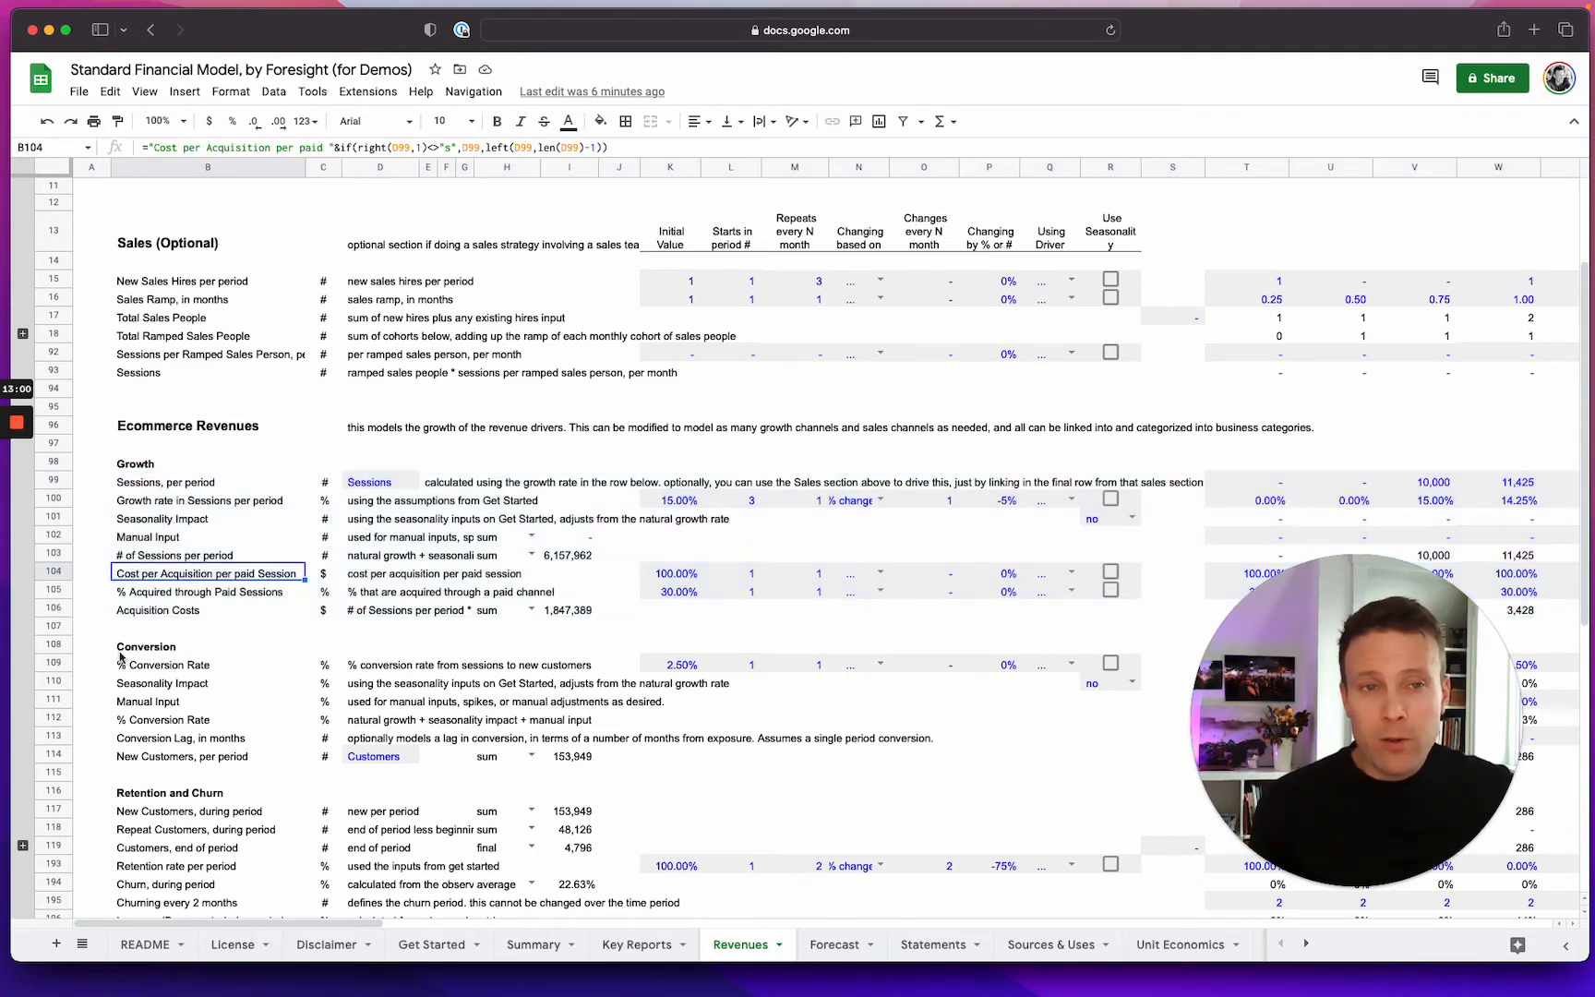
{"action": "left_click", "coordinate": [59, 536]}
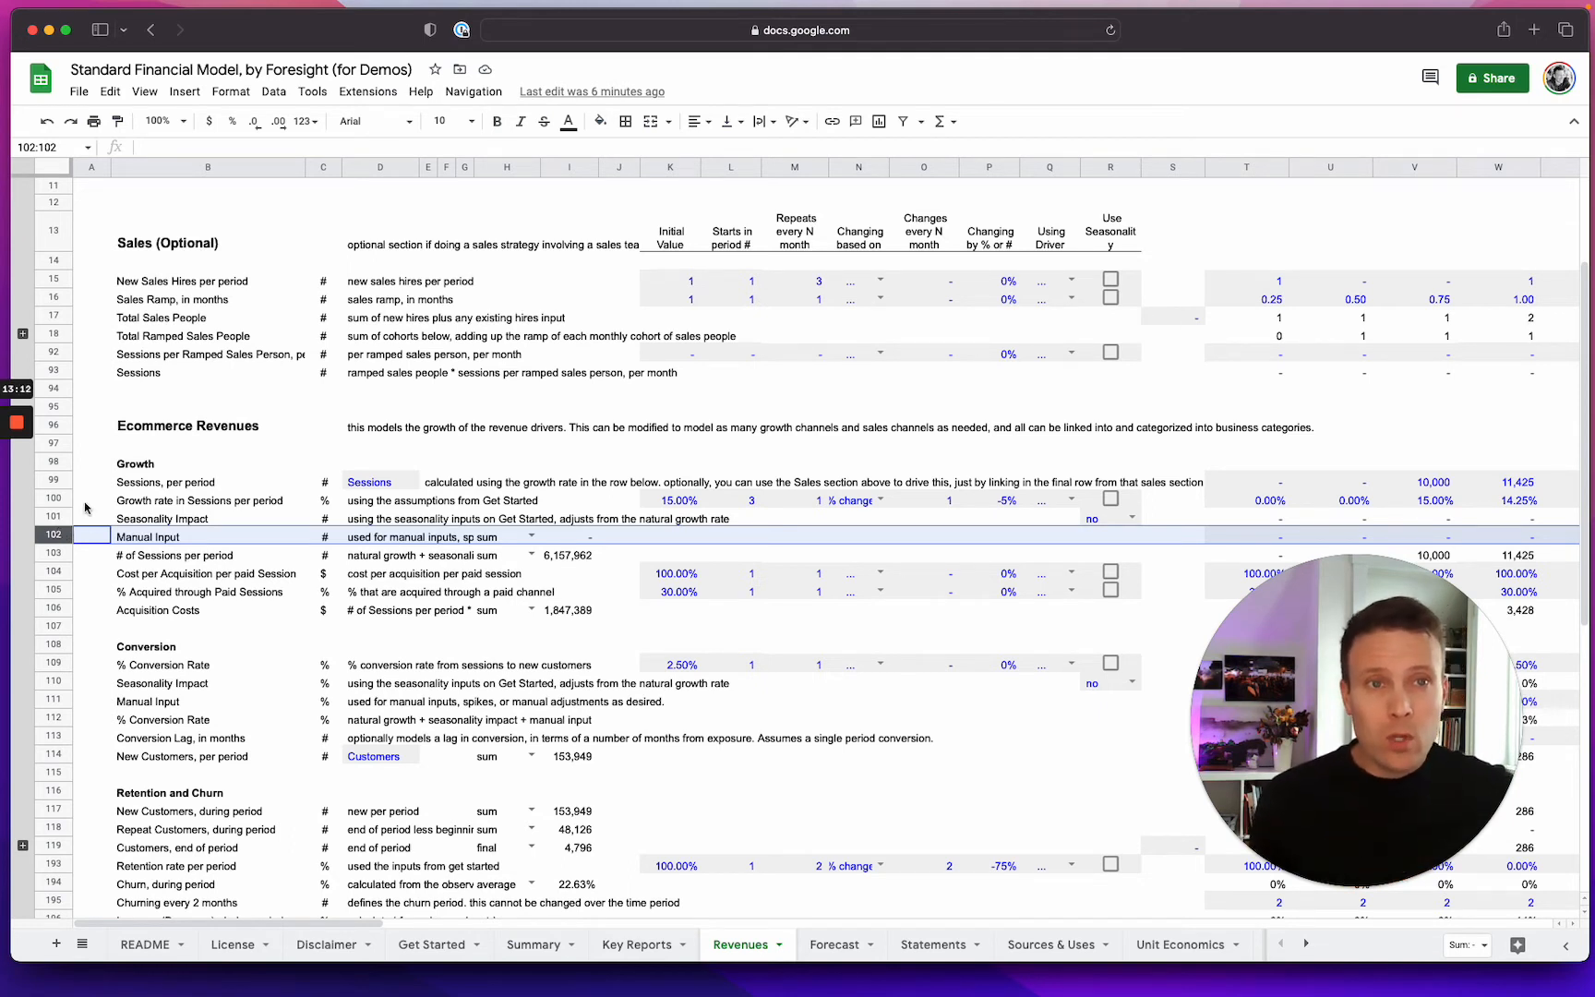
{"action": "left_click", "coordinate": [110, 488]}
{"action": "left_click_drag", "start_coordinate": [53, 482], "coordinate": [89, 772]}
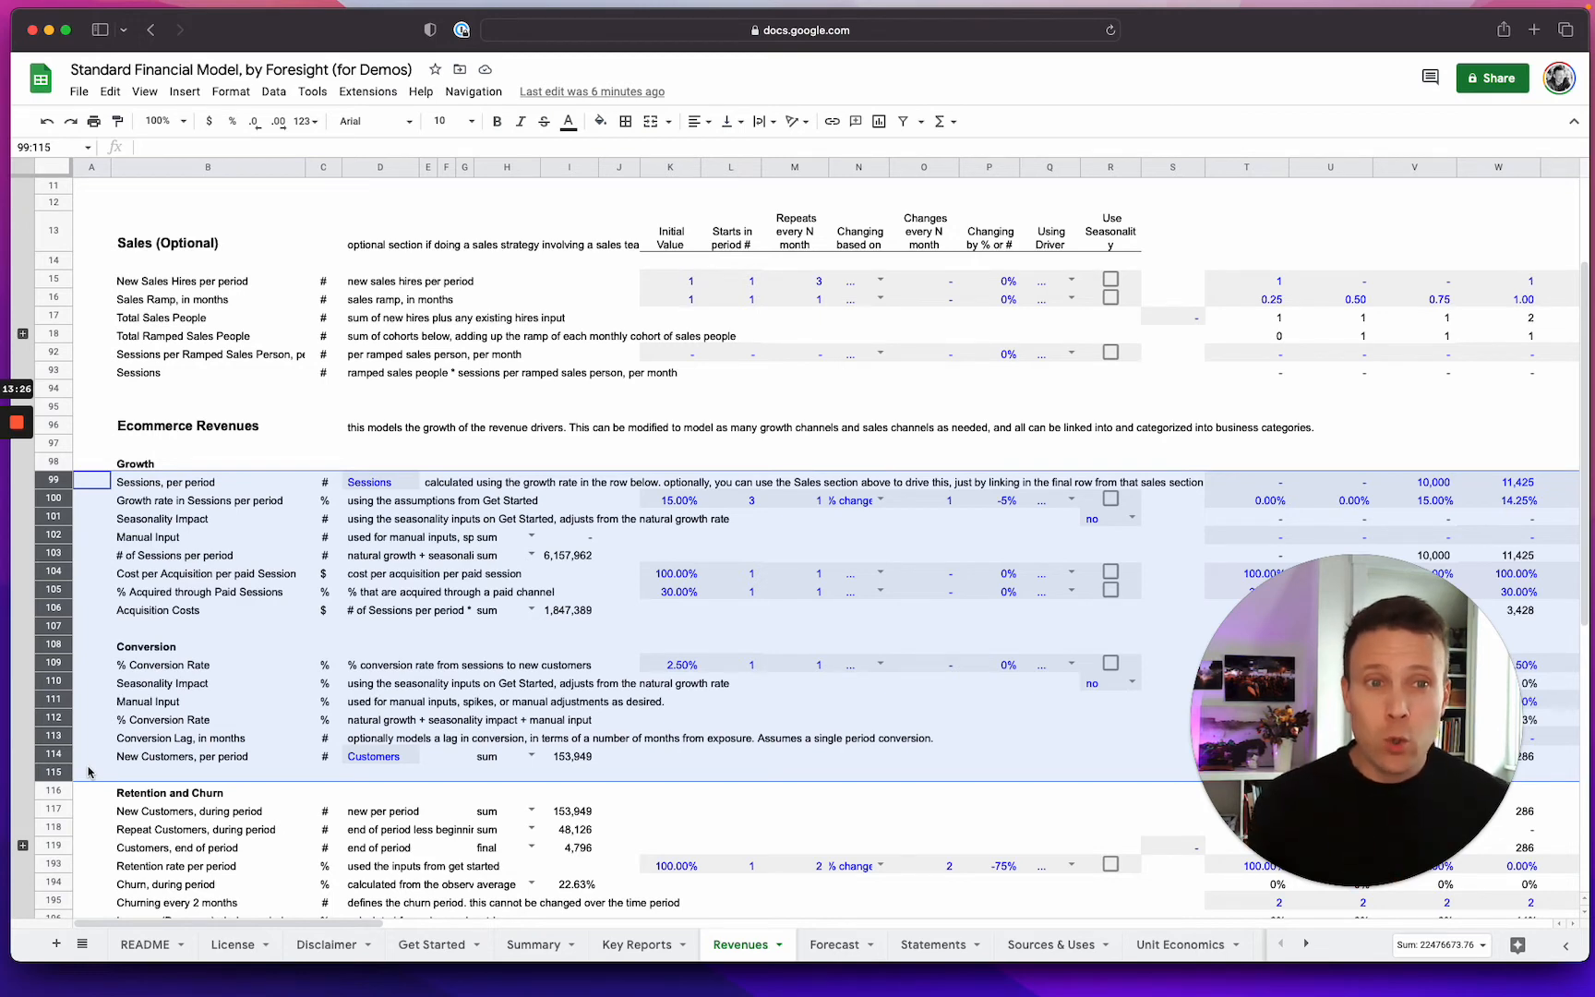
Step: Check the new customers row under Retention and Churn, and look through the revenue assumptions on Get Started
{"action": "scroll", "coordinate": [90, 772], "scroll_direction": "down", "scroll_amount": 3}
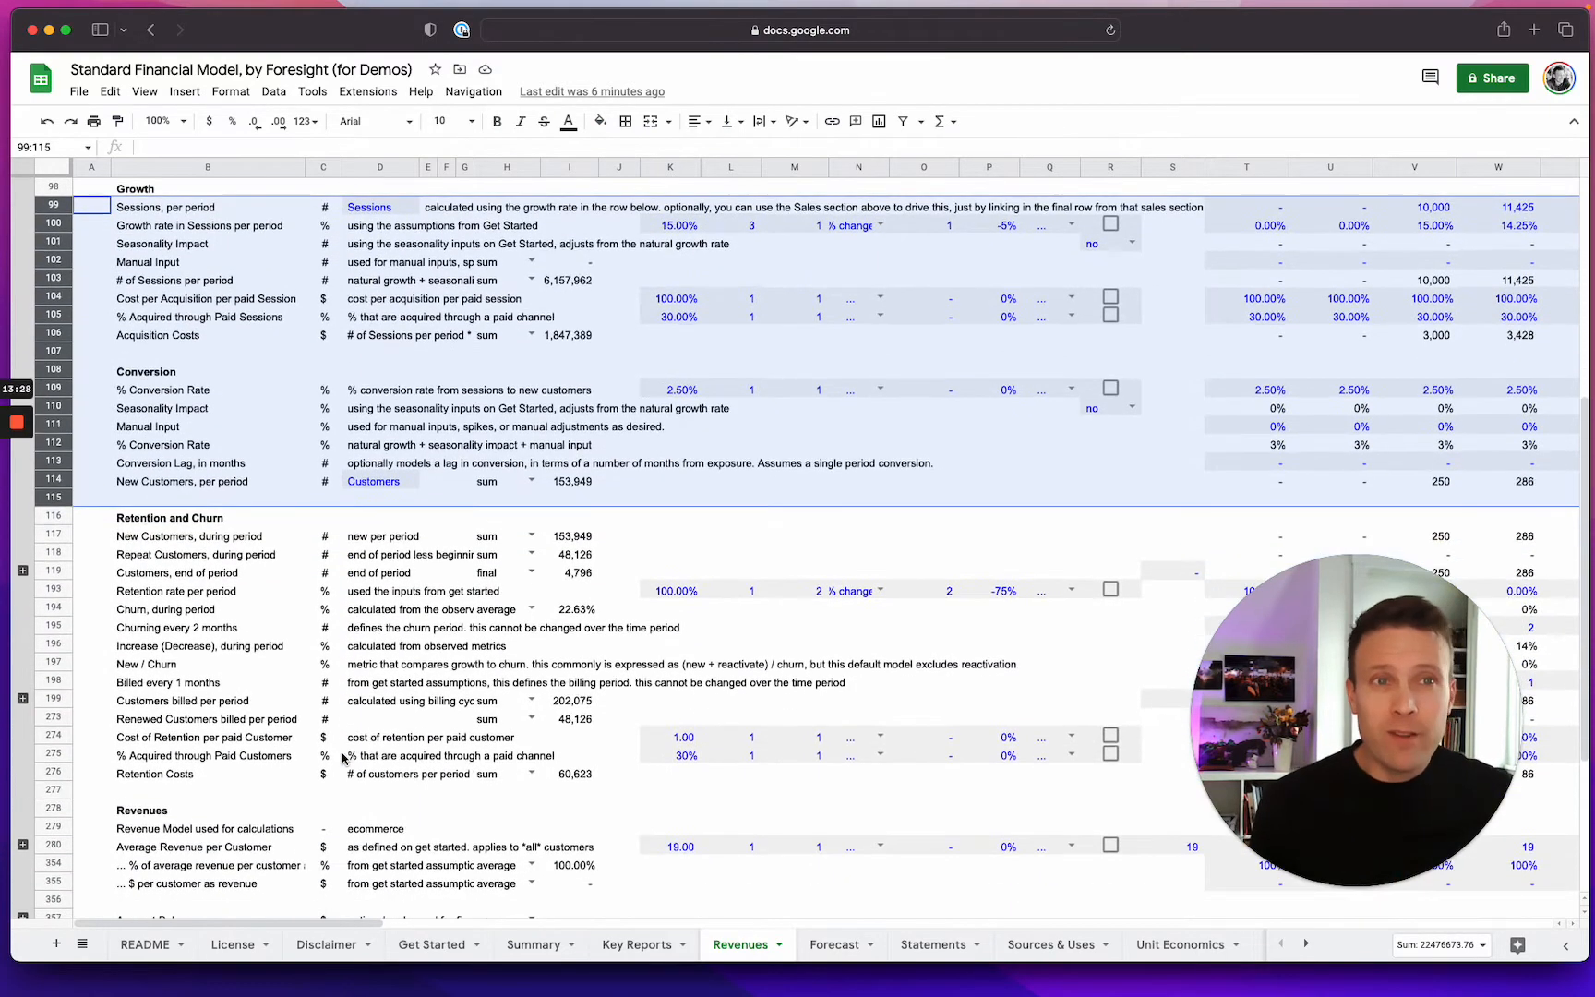
{"action": "left_click", "coordinate": [323, 755]}
{"action": "left_click", "coordinate": [55, 535]}
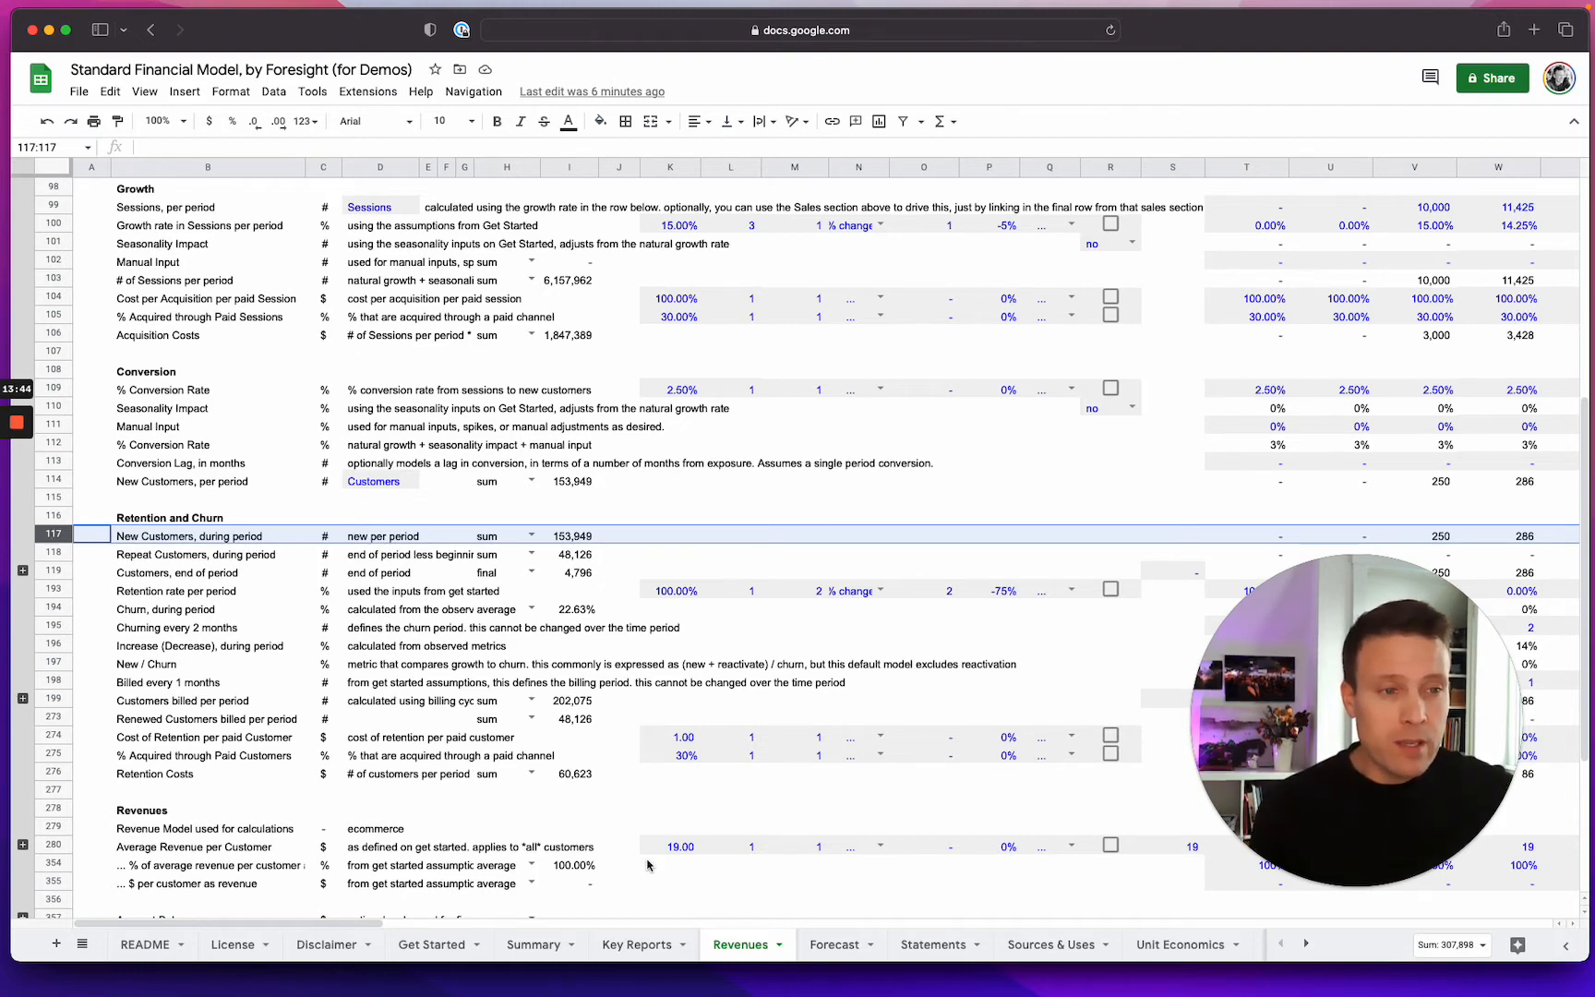
{"action": "left_click", "coordinate": [431, 944]}
{"action": "scroll", "coordinate": [461, 796], "scroll_direction": "down", "scroll_amount": 10}
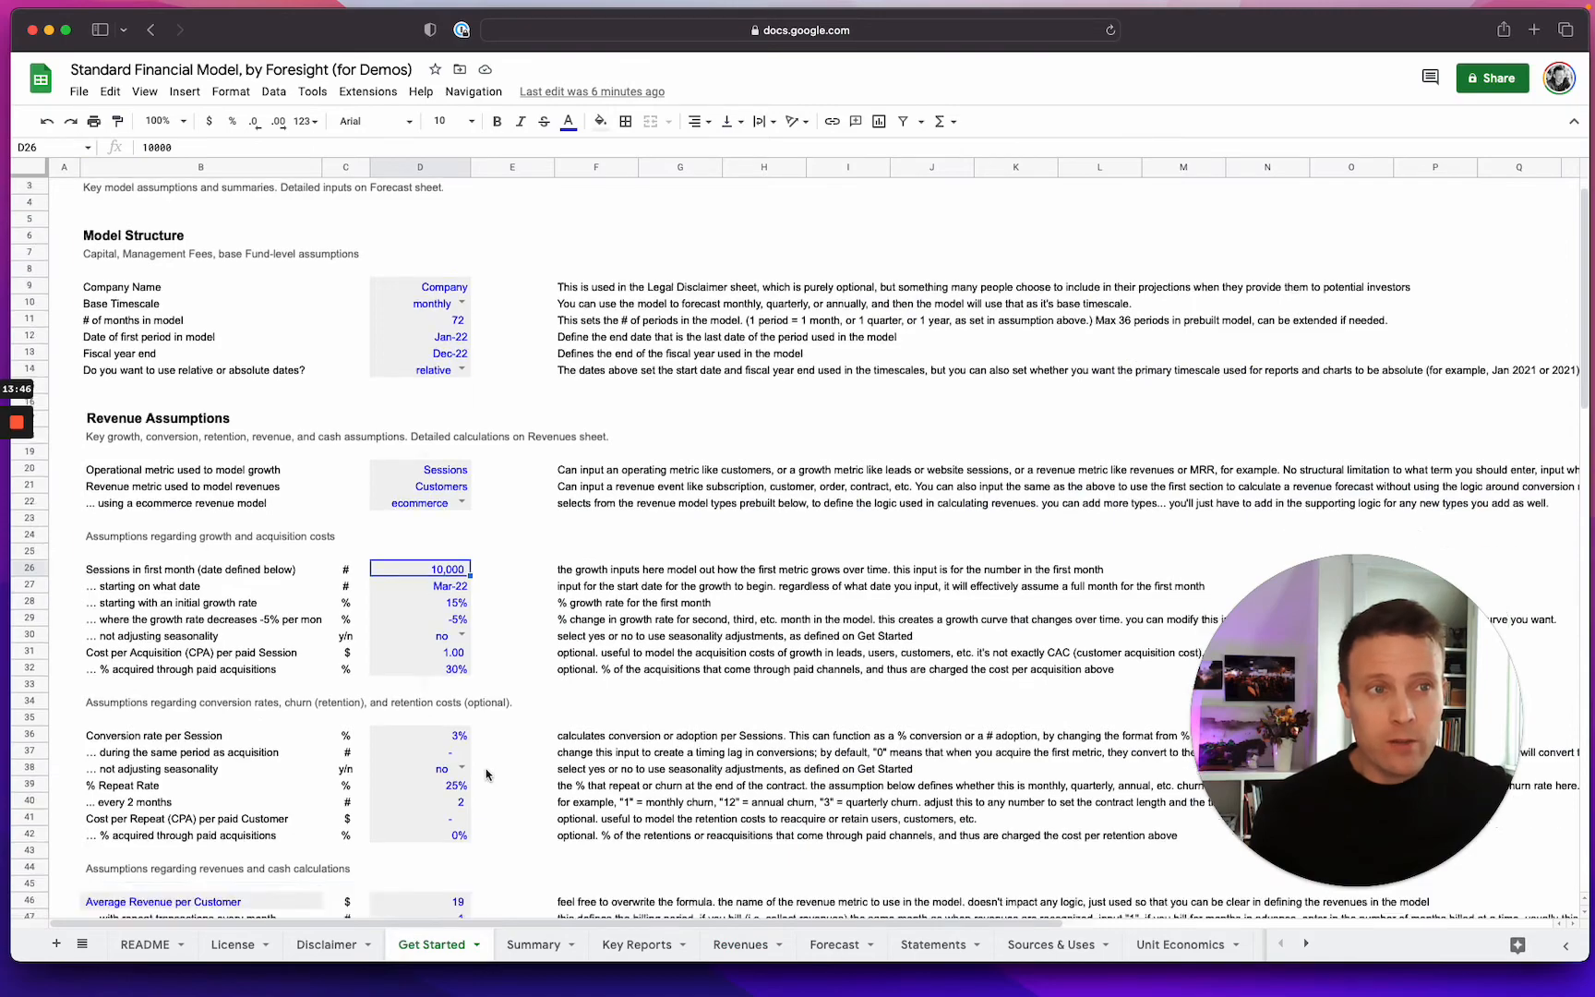
Step: Select the Average Revenue per Customer input D46 on Get Started, and add a blank sheet after Get Started
{"action": "scroll", "coordinate": [487, 517], "scroll_direction": "up", "scroll_amount": 2}
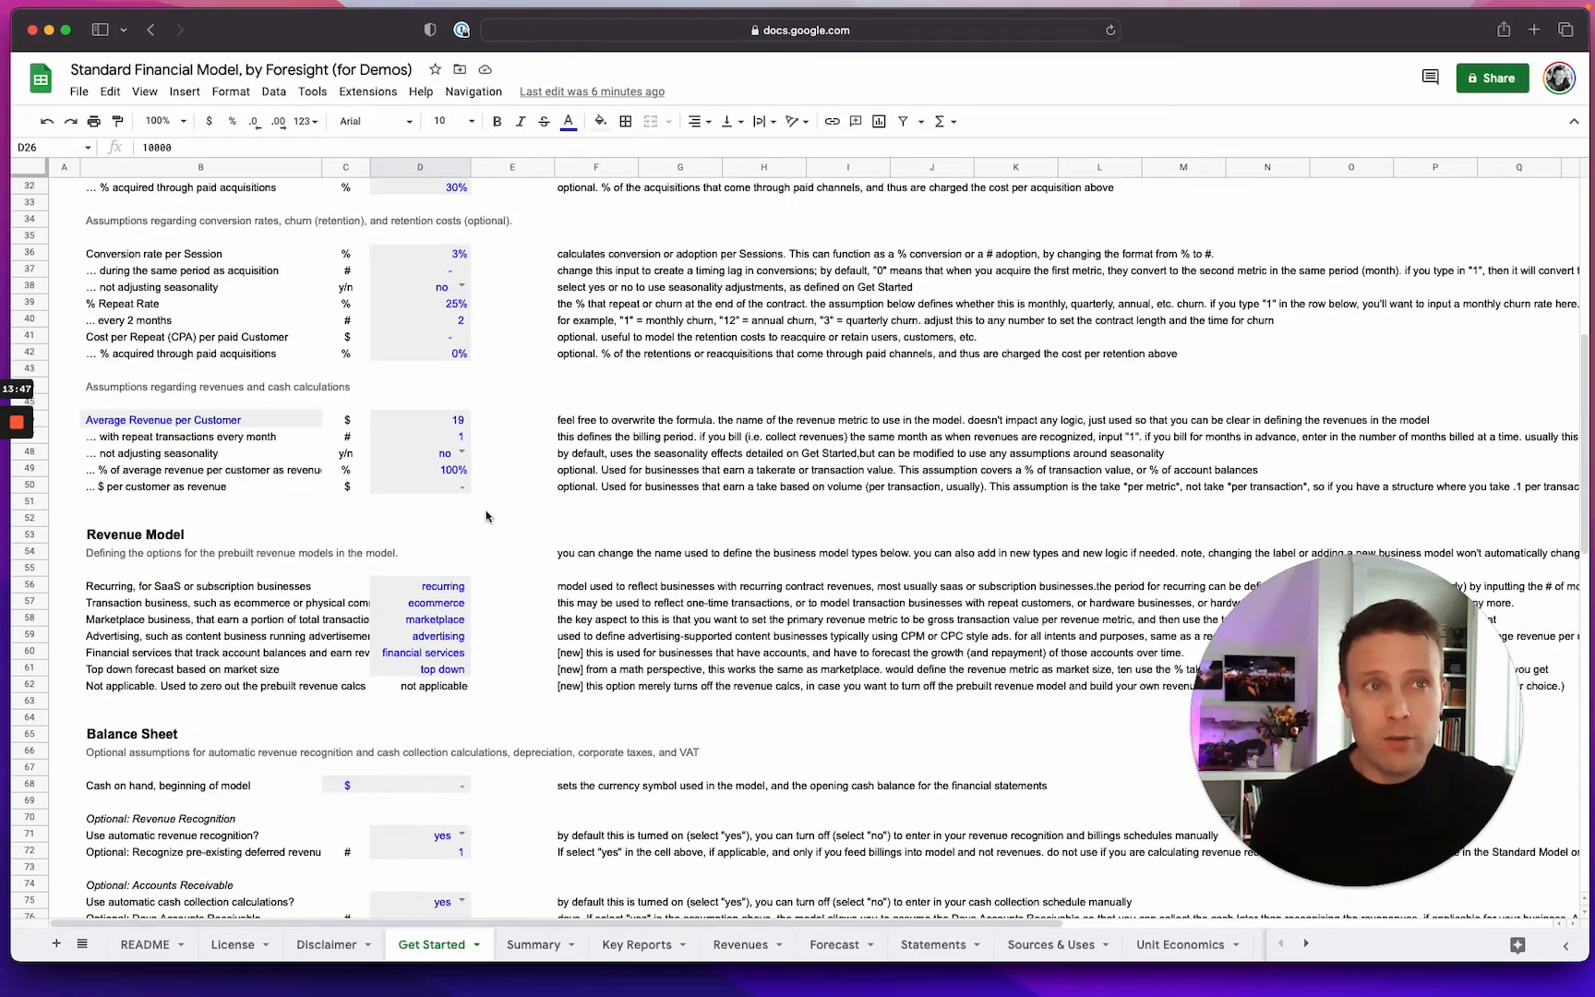
{"action": "left_click", "coordinate": [442, 424]}
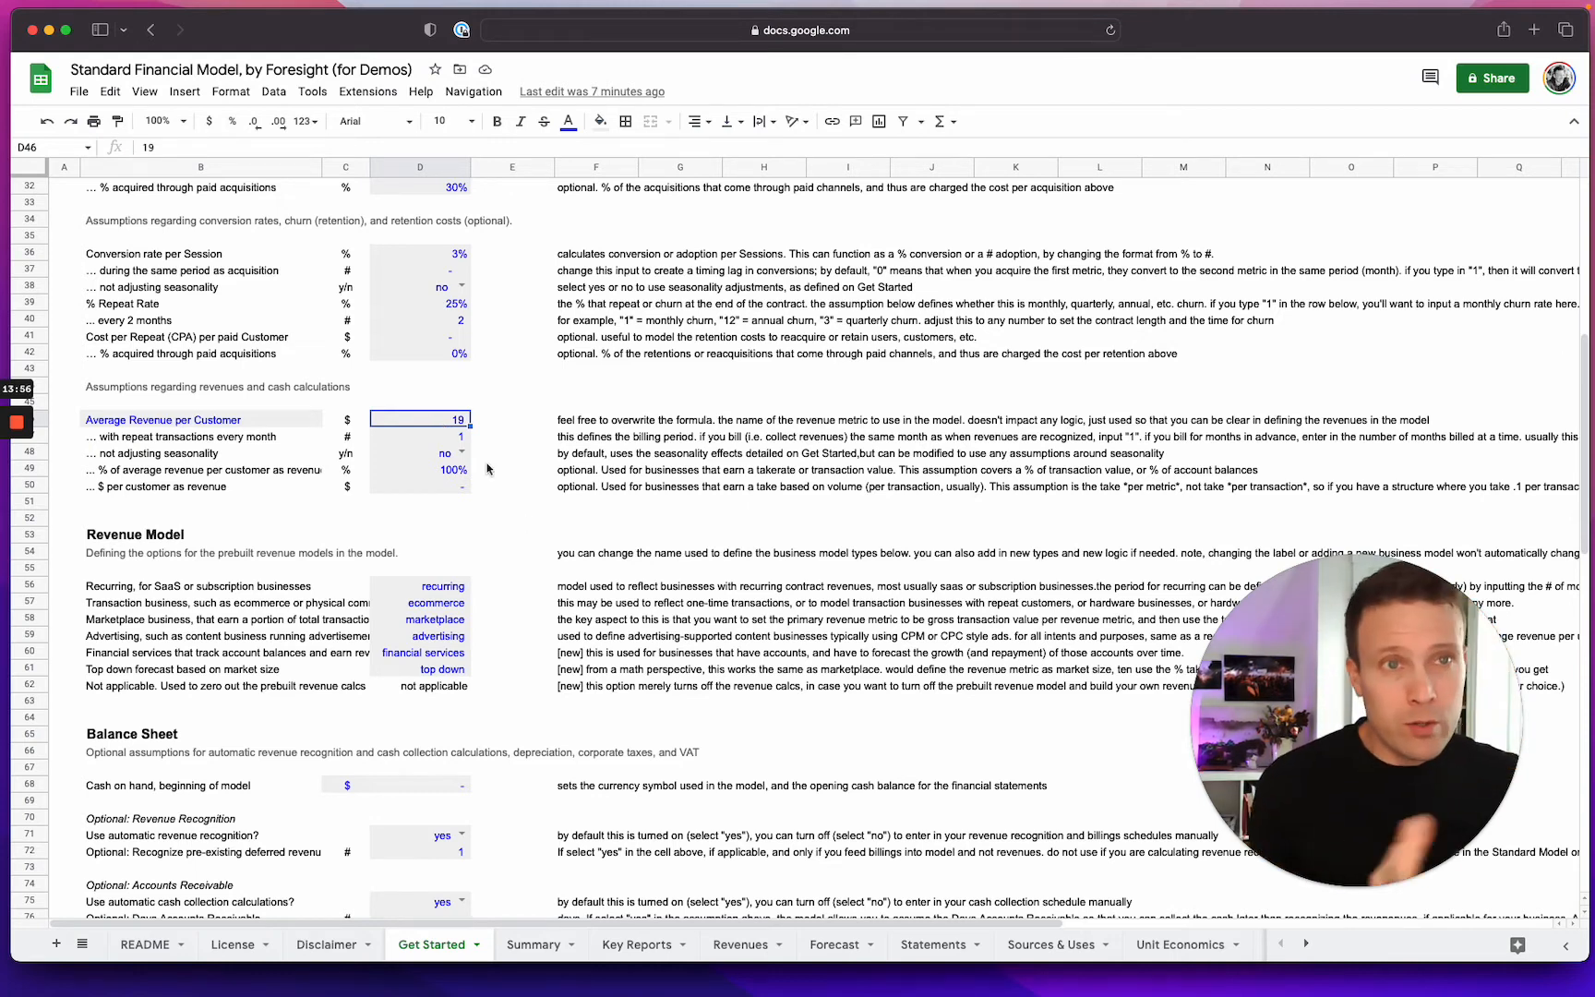
{"action": "left_click", "coordinate": [56, 943]}
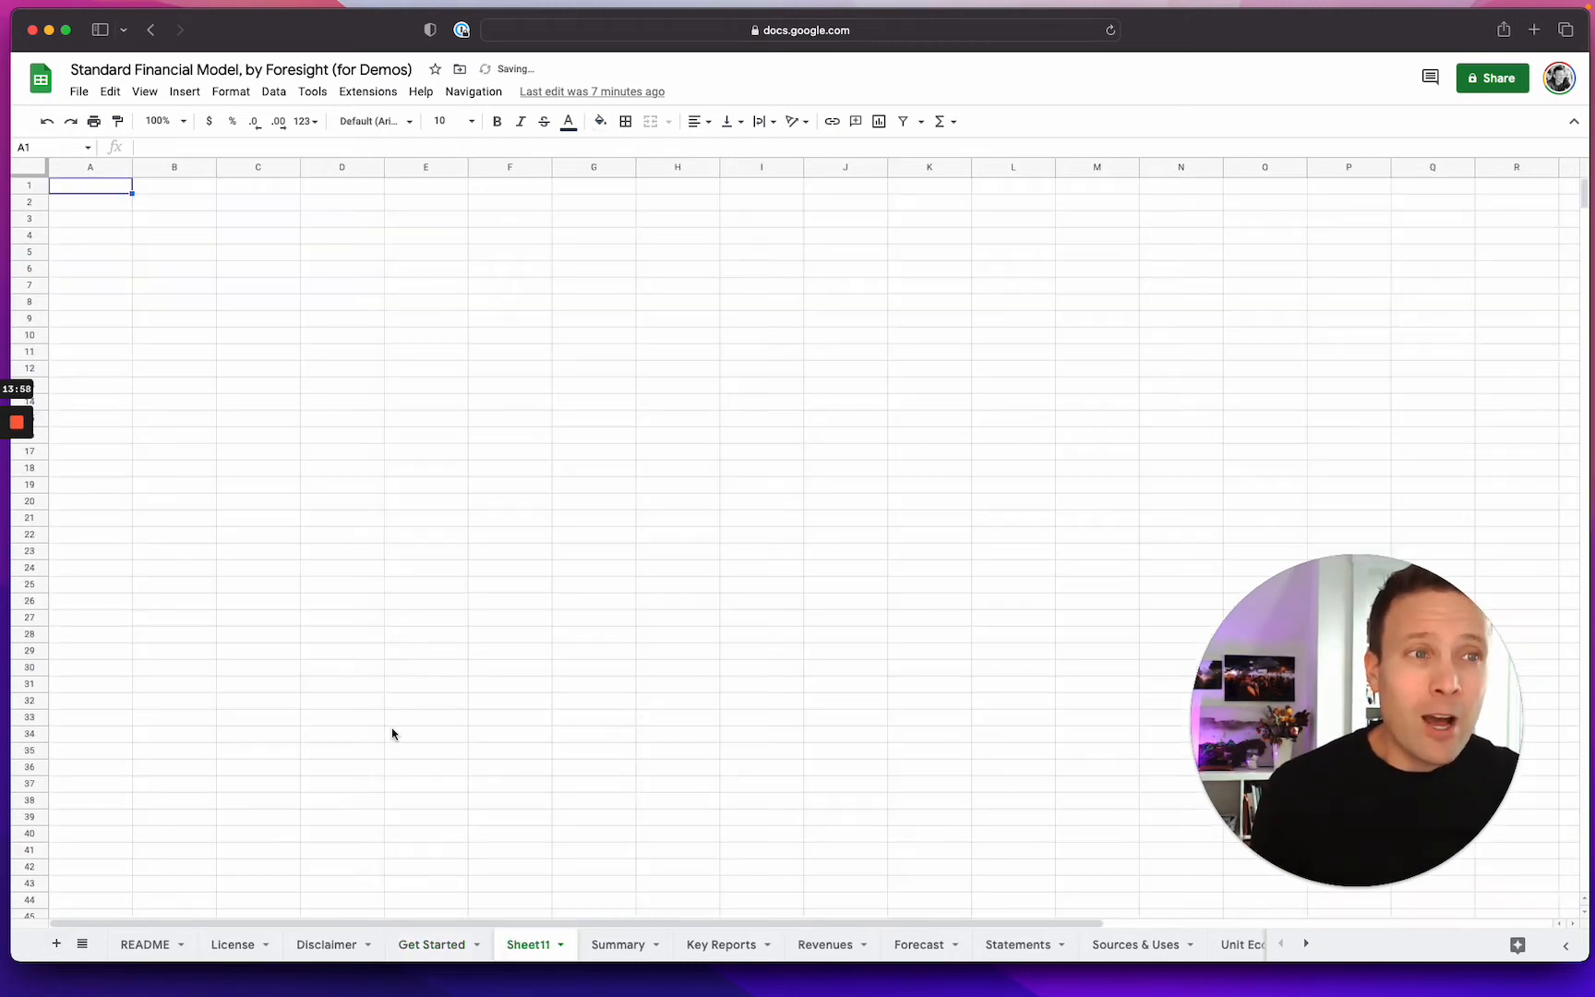
Step: List SKU 1, SKU 2 and SKU 3 in cells B3 to B5 of the new sheet
{"action": "left_click", "coordinate": [188, 219]}
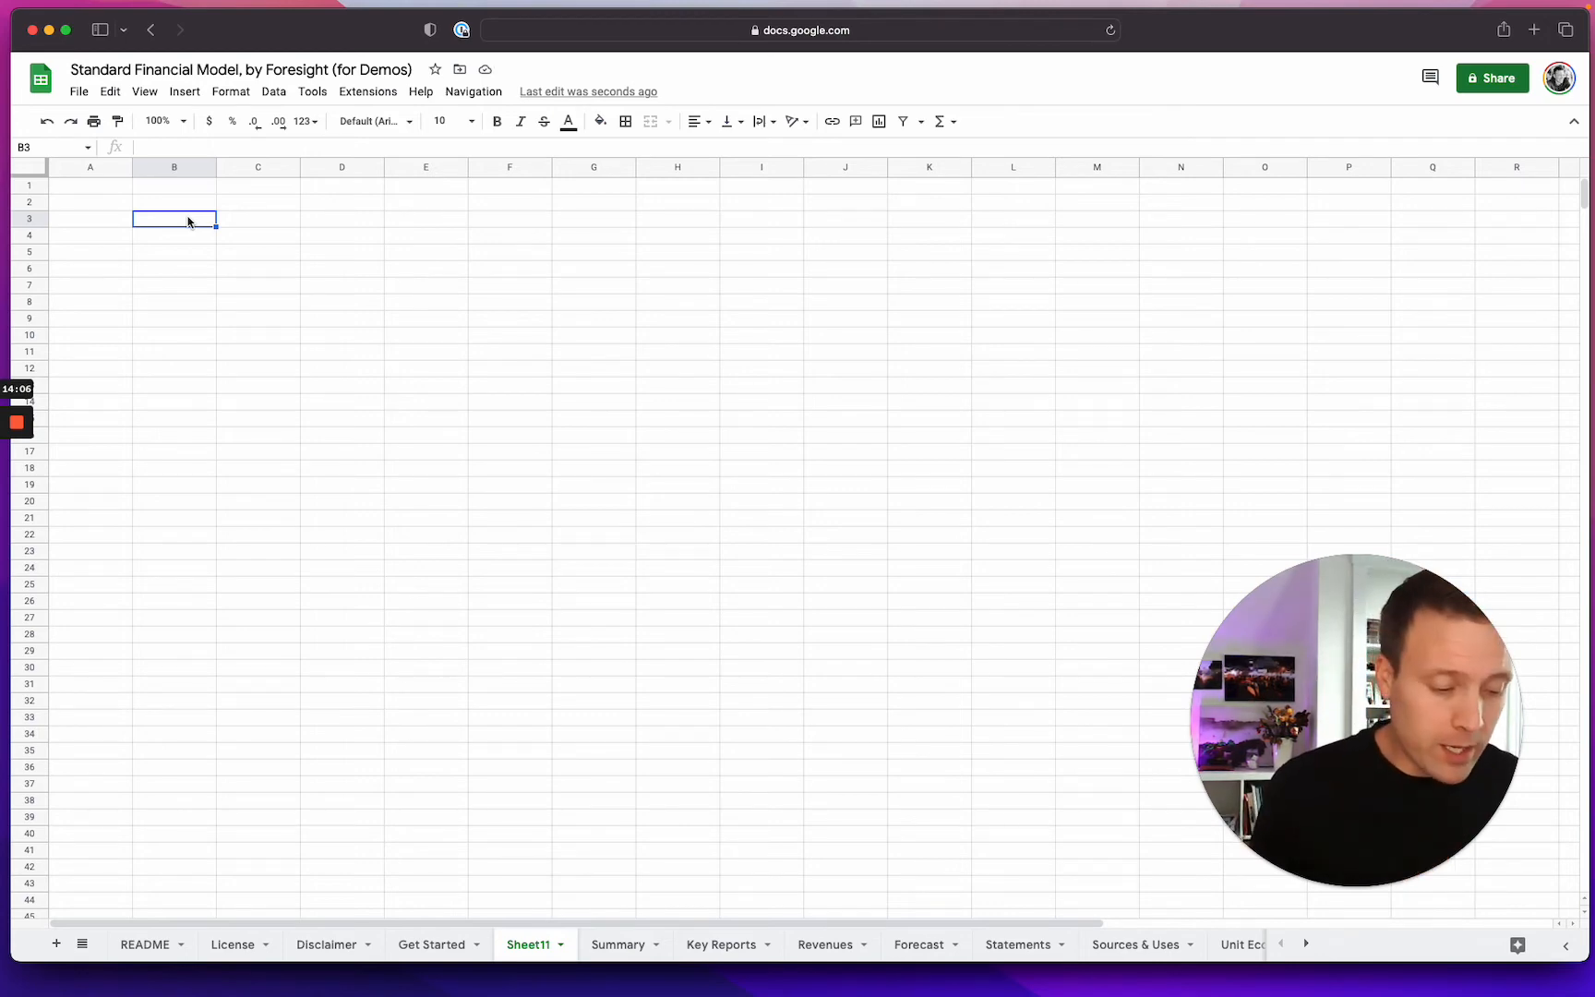
{"action": "type", "text": "SKU "}
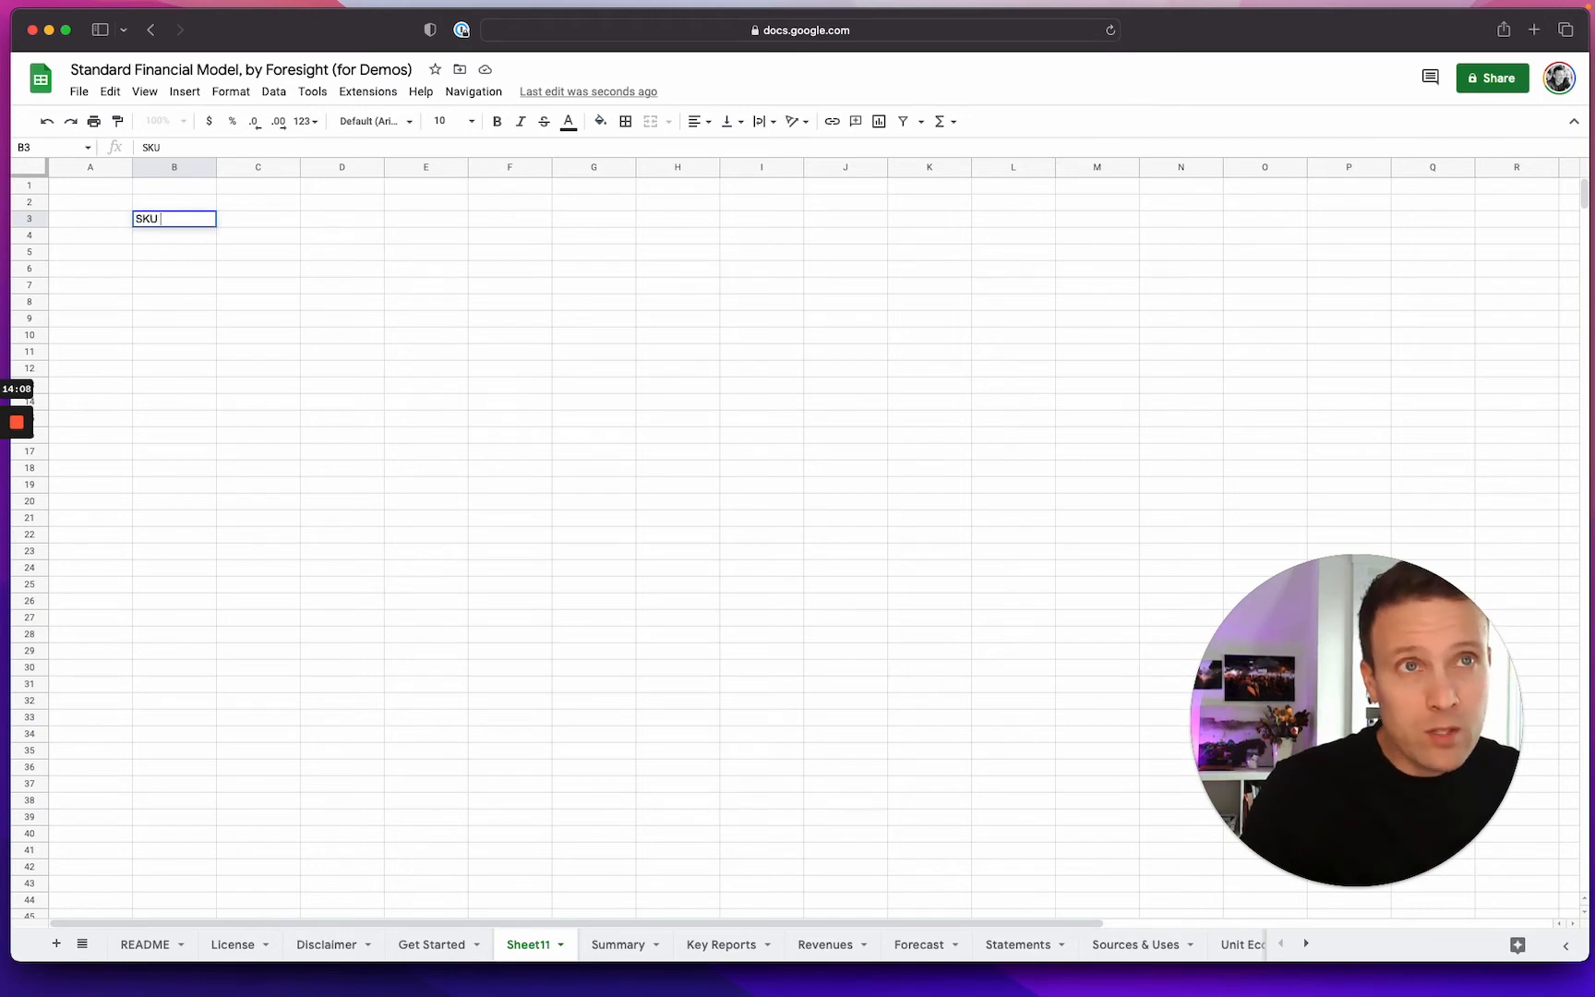
{"action": "type", "text": "1"}
{"action": "key", "text": "Return"}
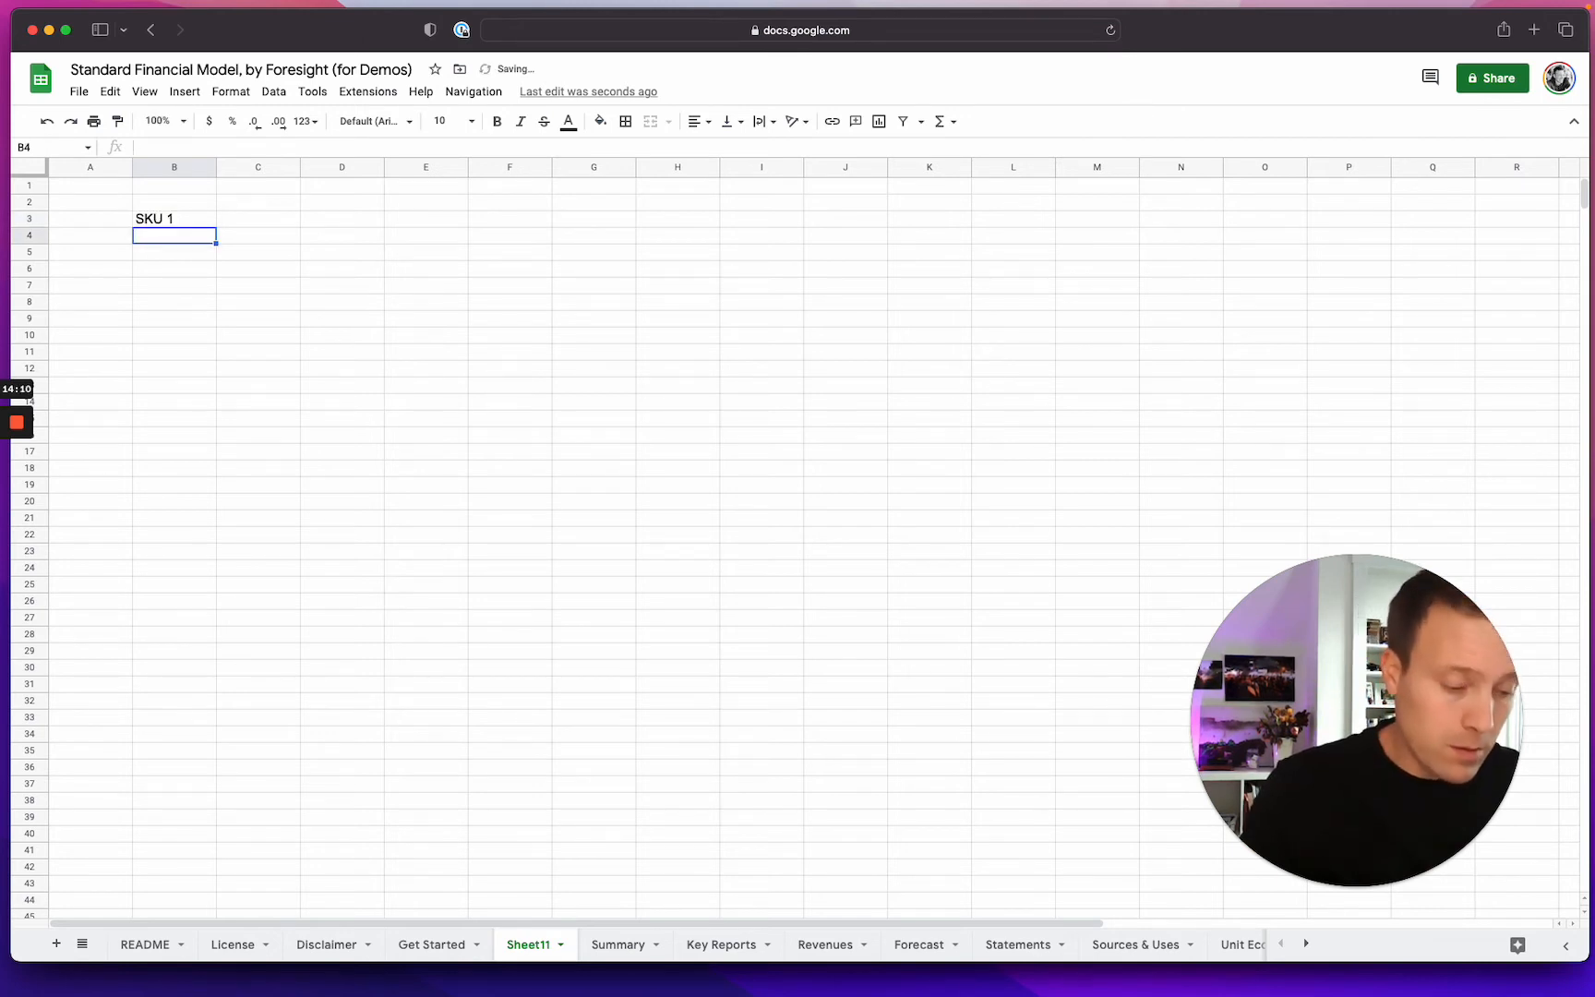
{"action": "type", "text": "SKU 2"}
{"action": "key", "text": "Return"}
{"action": "type", "text": "SKU 3"}
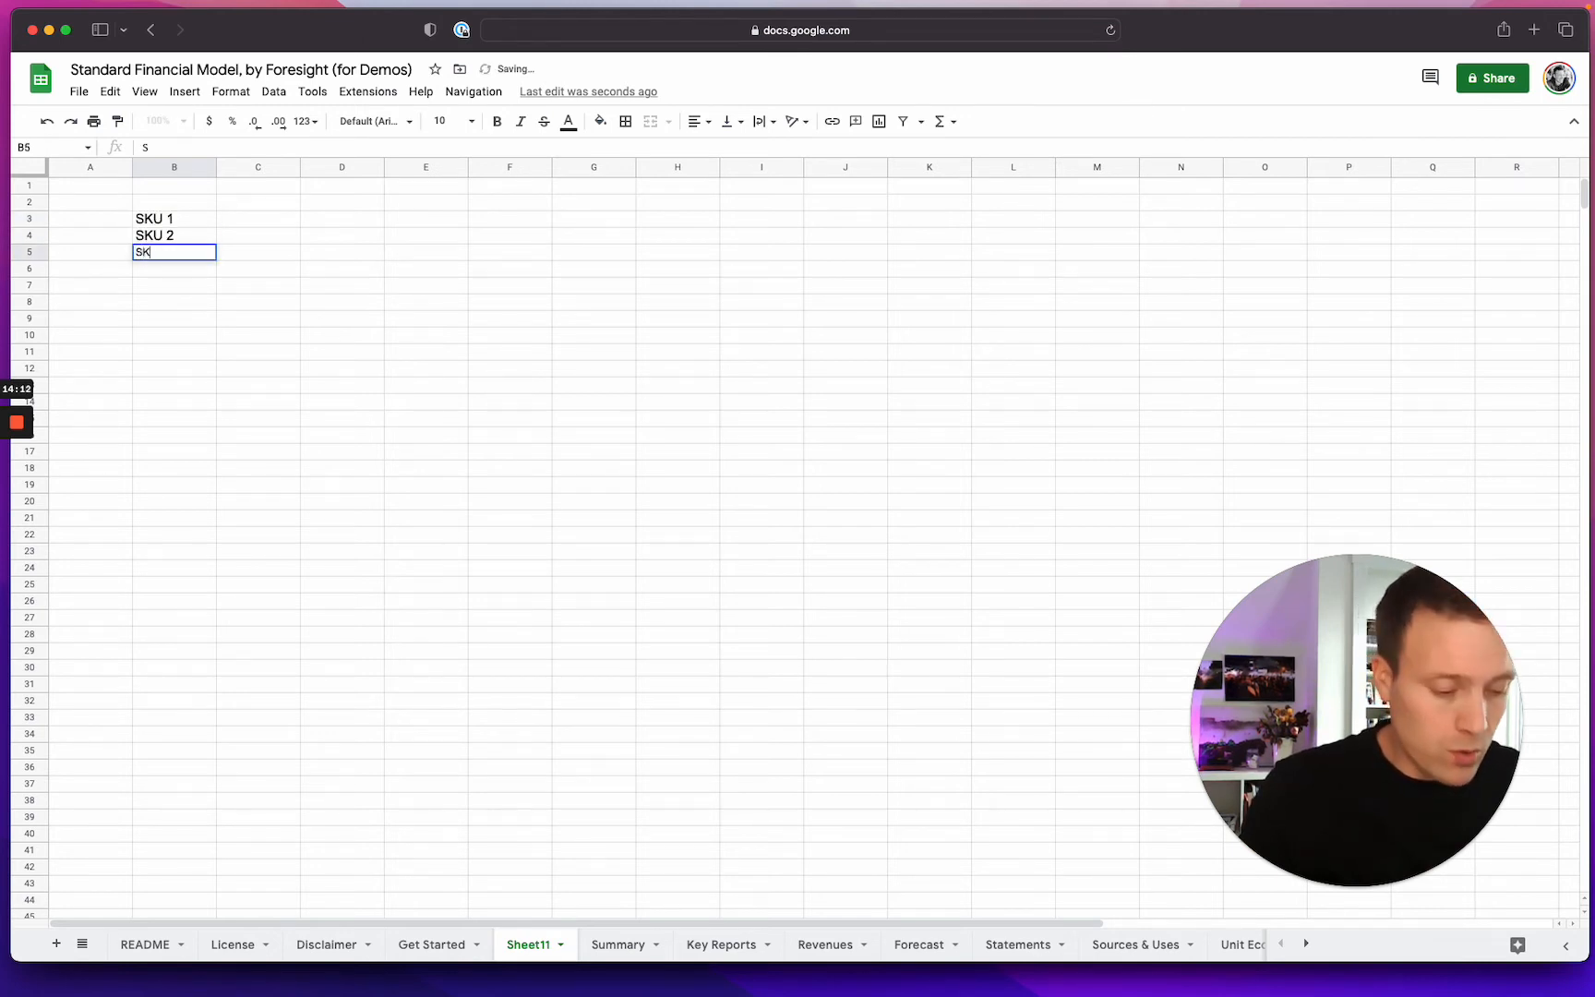
{"action": "key", "text": "Return"}
Step: Enter the values 19, 15 and 27 for SKU 1, SKU 2 and SKU 3 in cells C3 to C5
{"action": "key", "text": "Up"}
{"action": "key", "text": "Up"}
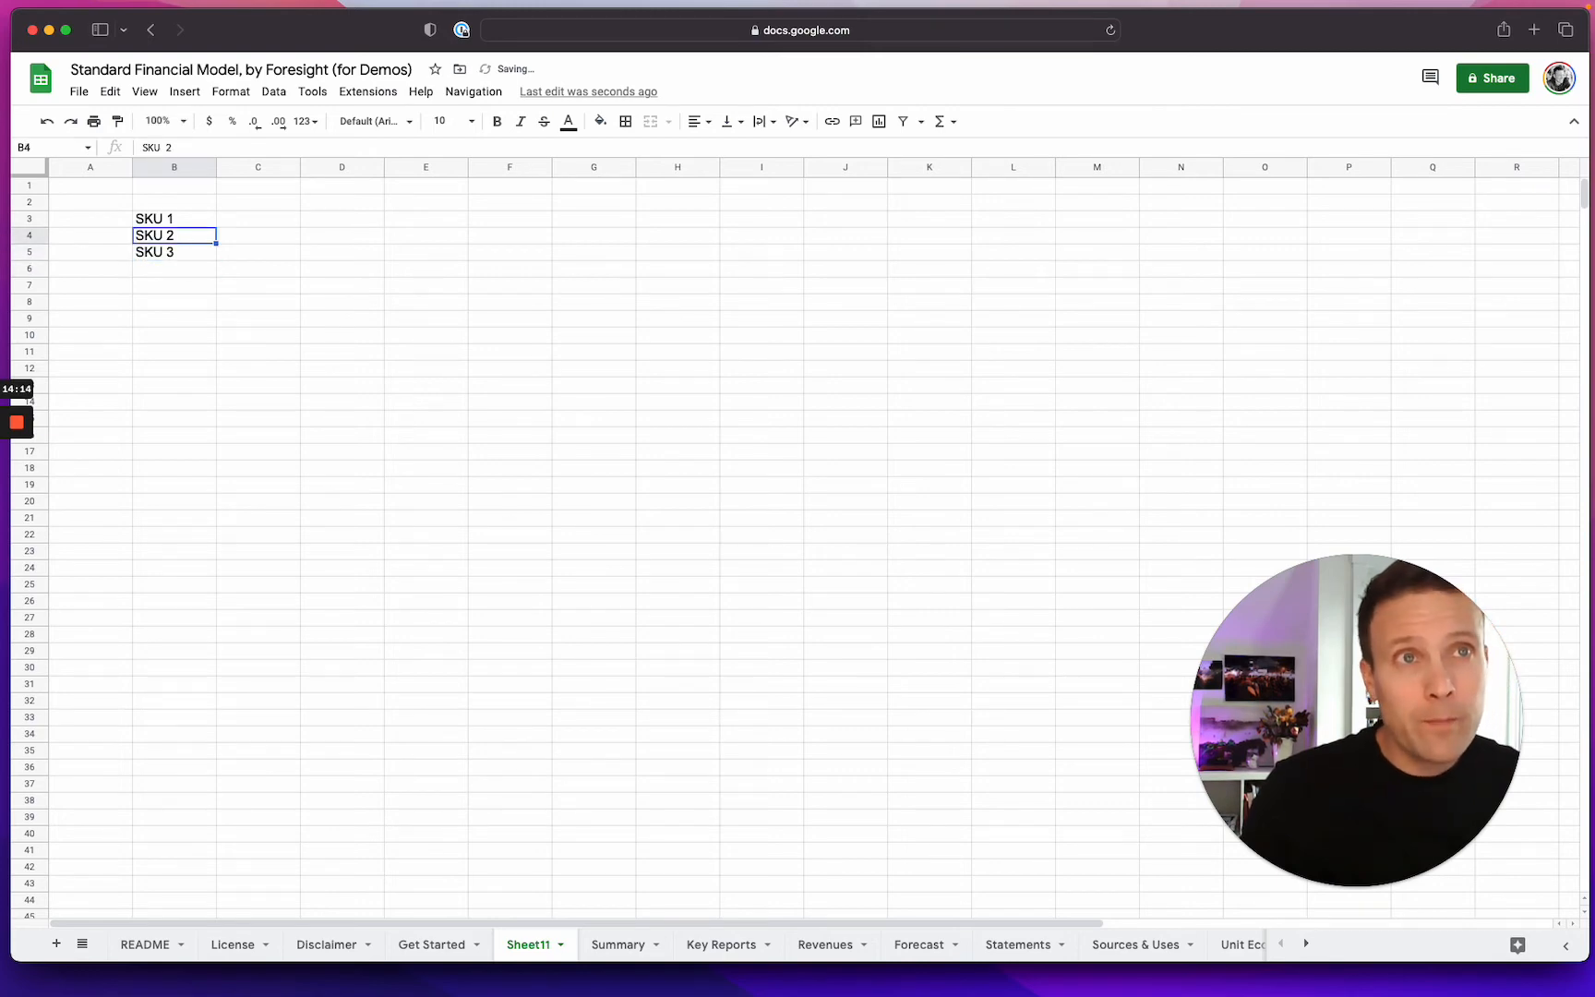
{"action": "key", "text": "Up"}
{"action": "key", "text": "Right"}
{"action": "type", "text": "19"}
{"action": "key", "text": "Return"}
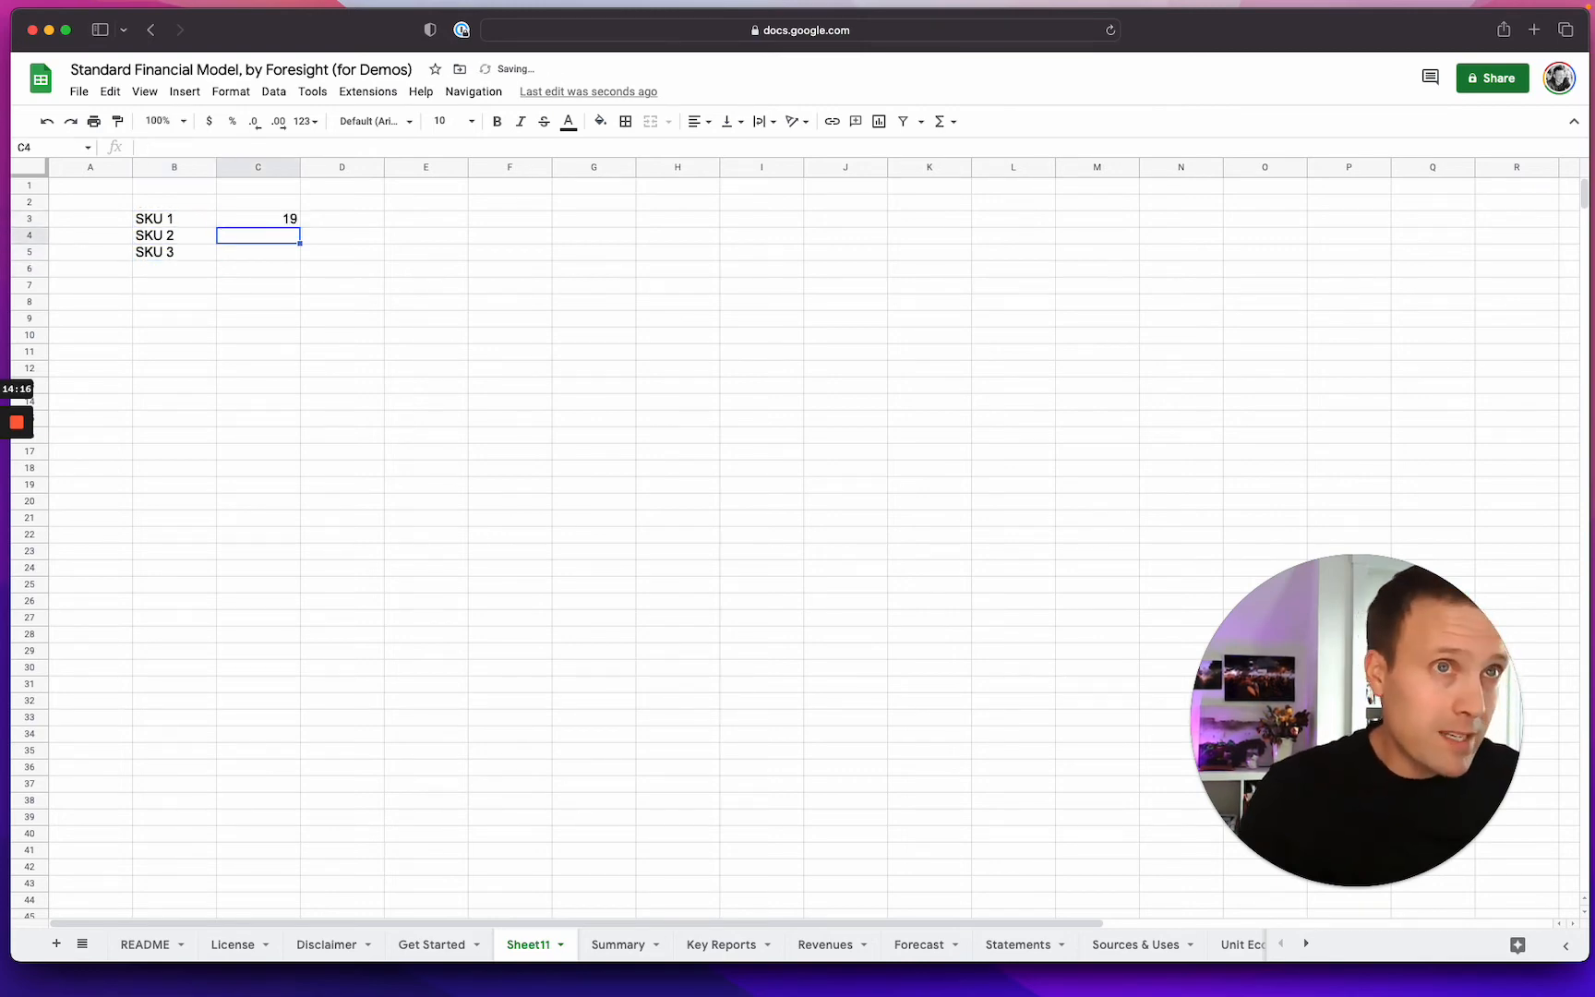
{"action": "type", "text": "15"}
{"action": "key", "text": "Return"}
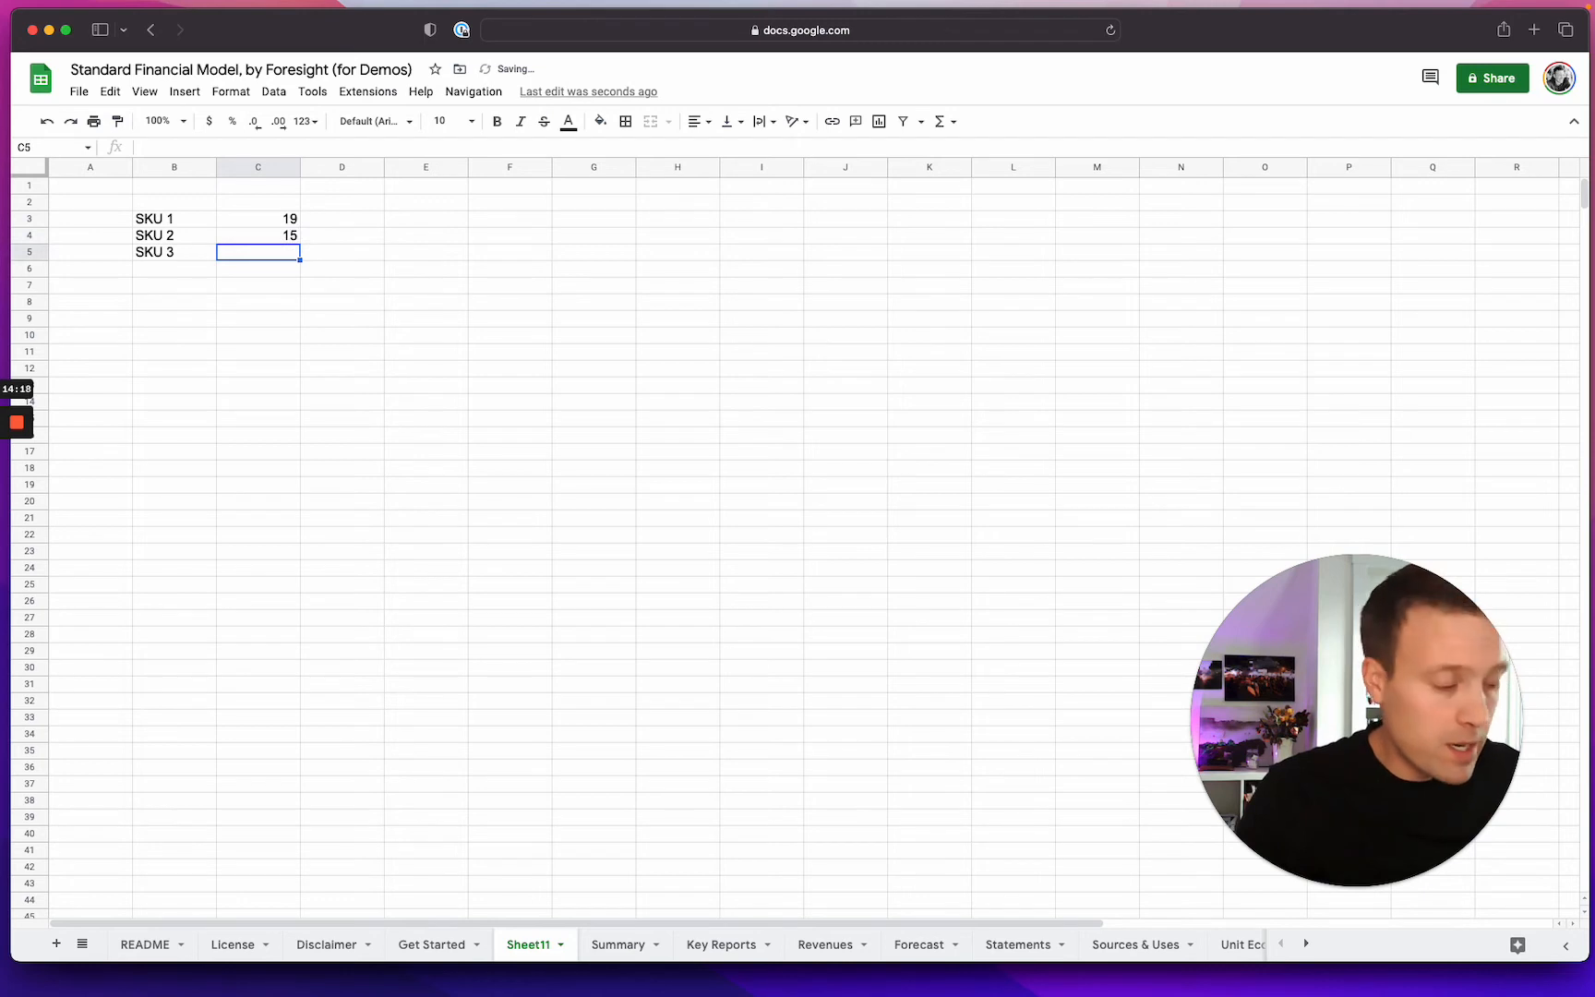
{"action": "type", "text": "27"}
{"action": "key", "text": "Return"}
Step: Head column D with "# per order" in D2 and enter 1, 0.5 and 0.25 for the three SKUs below it
{"action": "key", "text": "Up"}
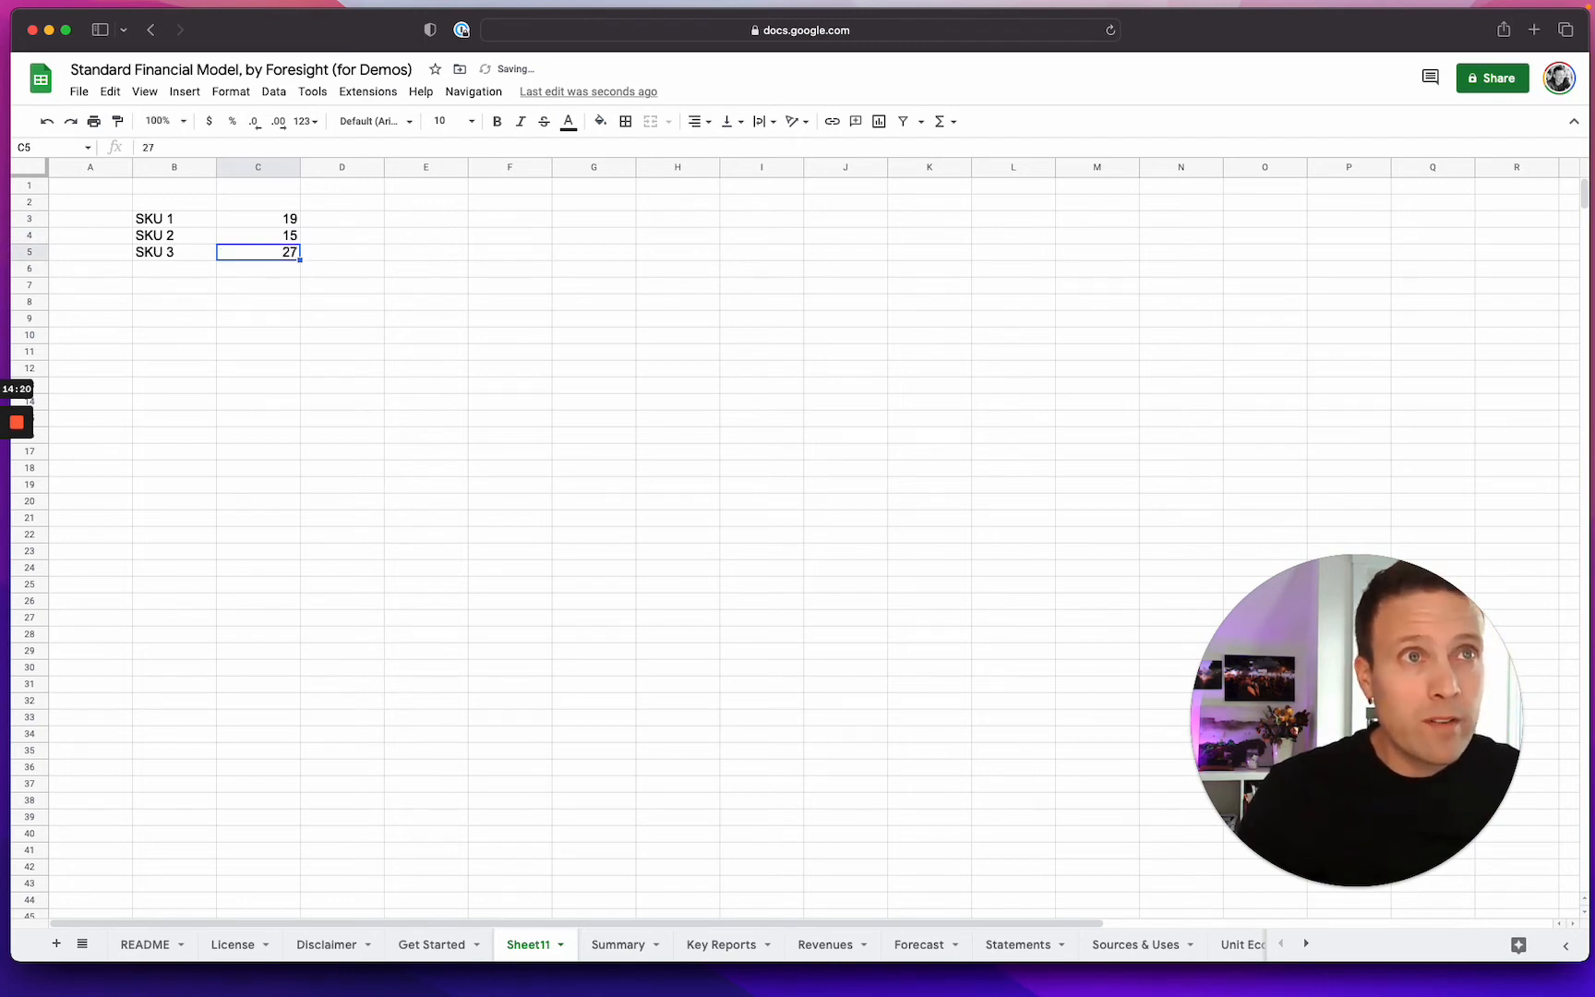
{"action": "key", "text": "Right"}
{"action": "key", "text": "Up"}
{"action": "key", "text": "Up"}
{"action": "key", "text": "Up"}
{"action": "type", "text": "# per"}
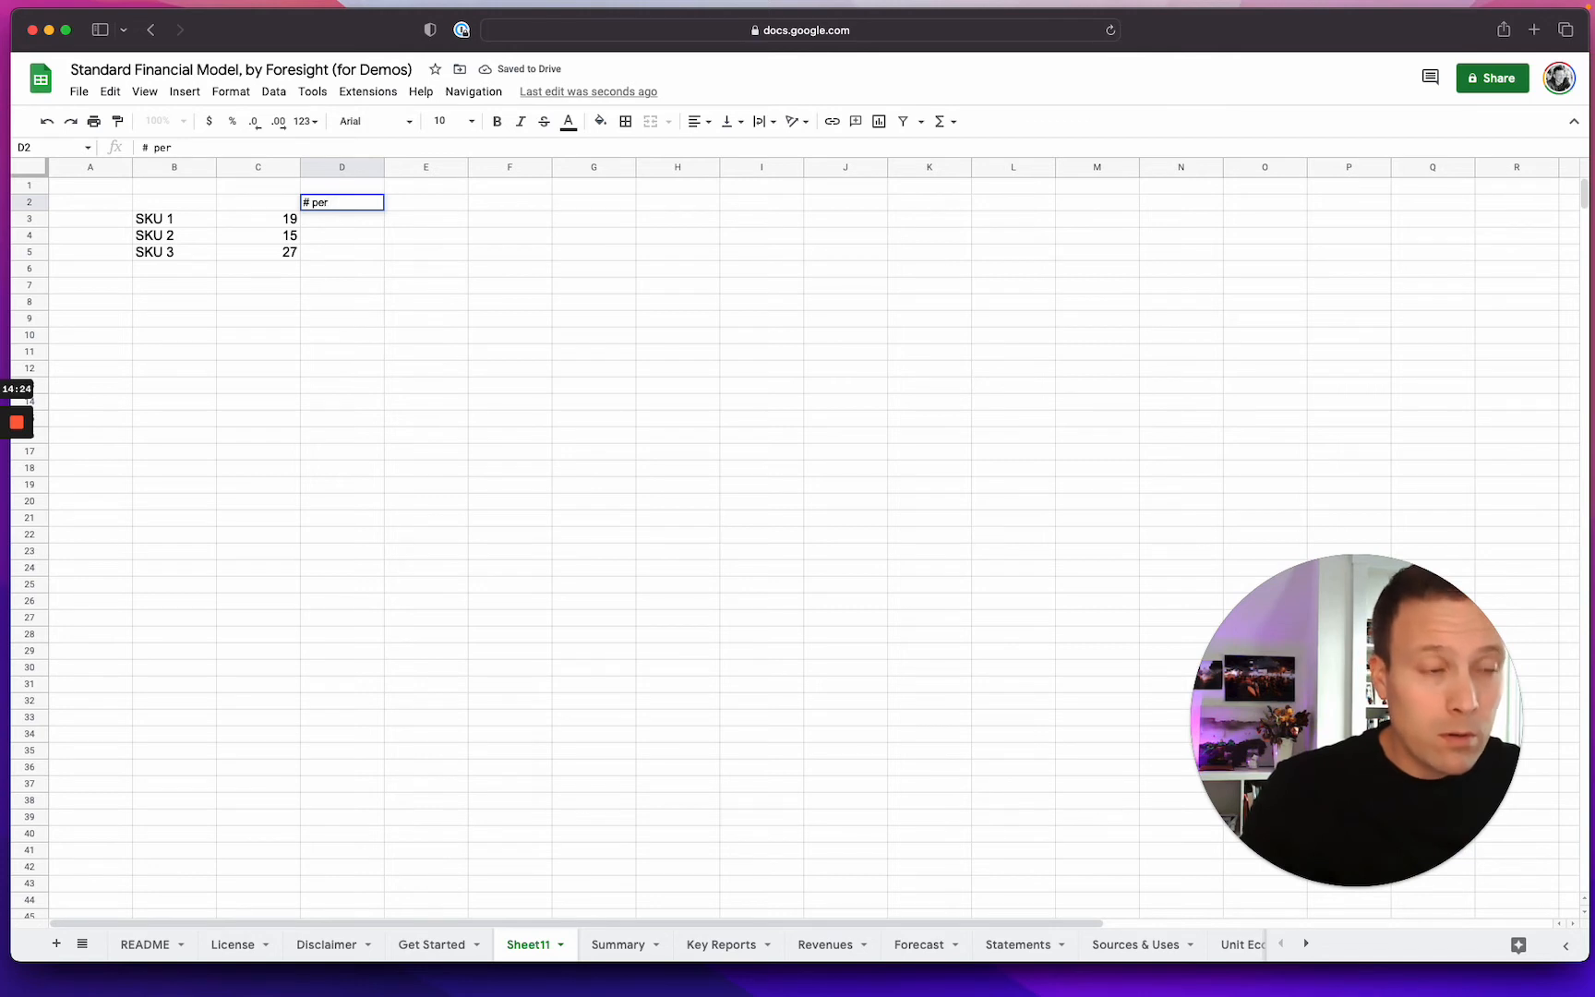
{"action": "type", "text": " order"}
{"action": "key", "text": "Return"}
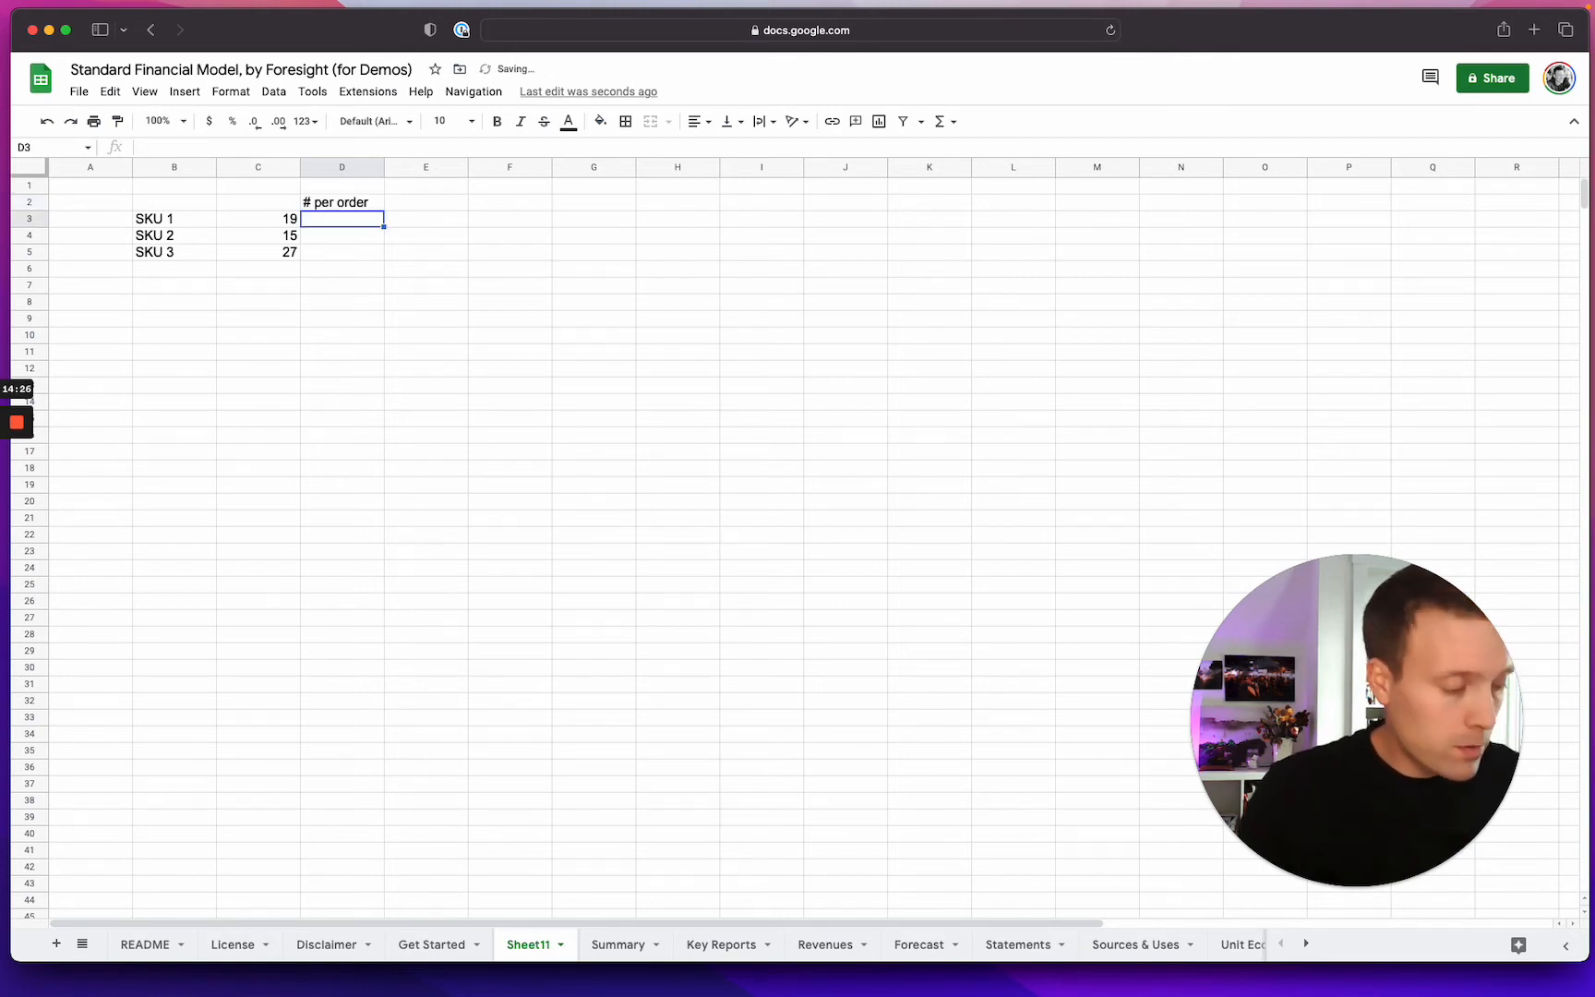
{"action": "type", "text": "1"}
{"action": "key", "text": "Return"}
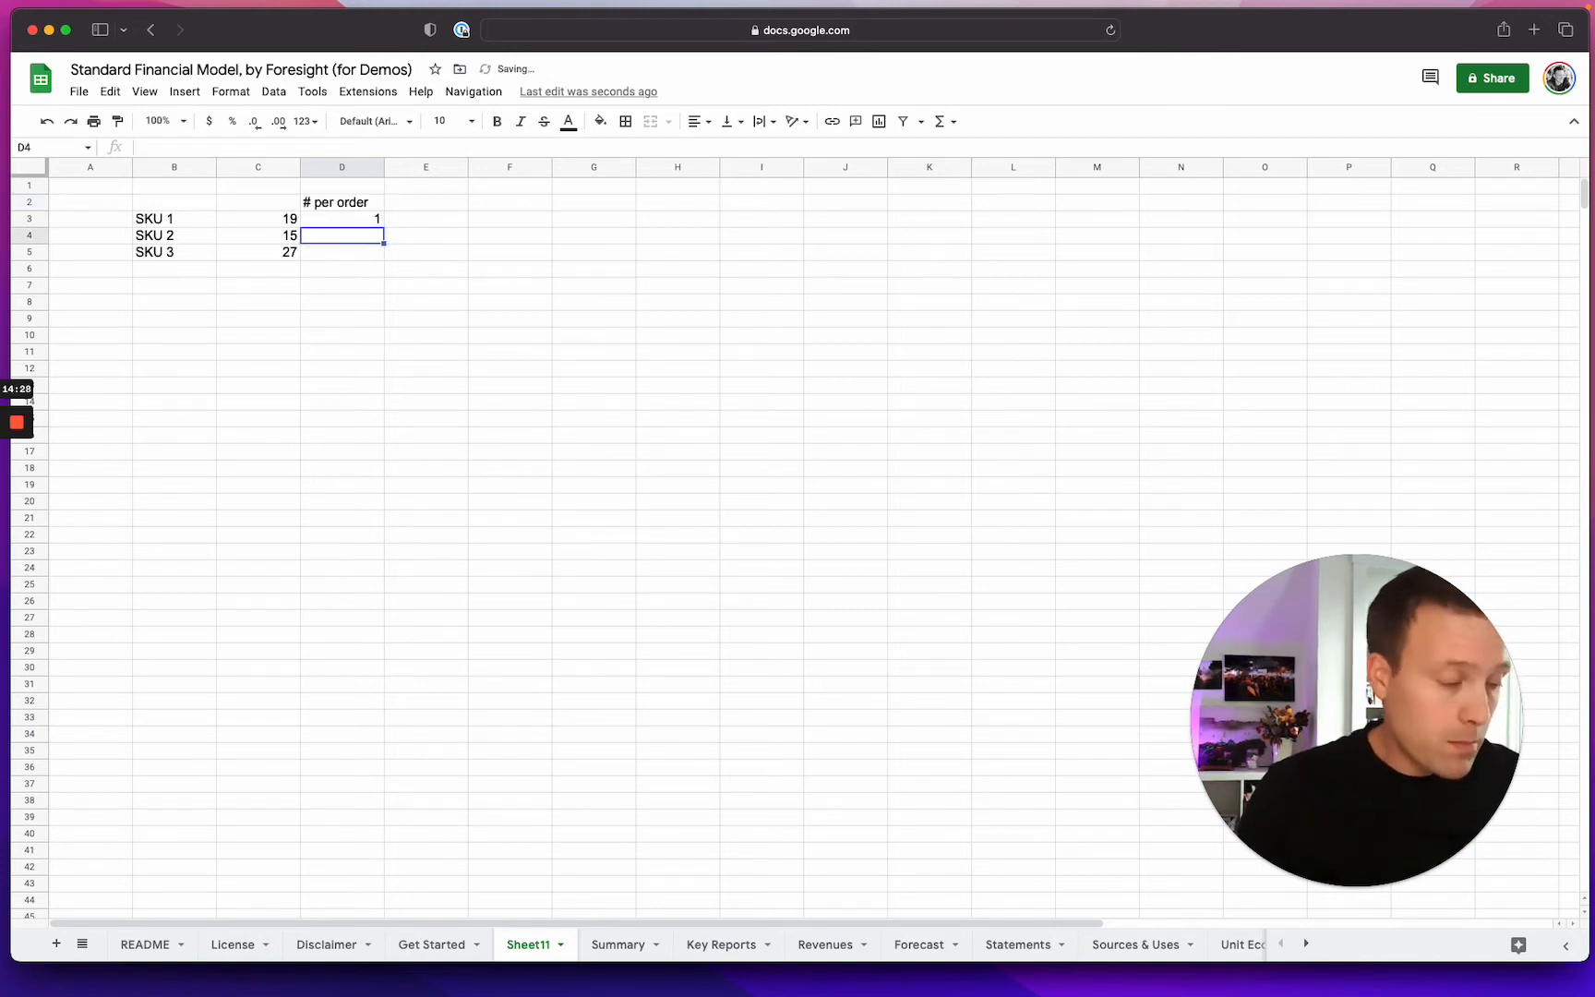
{"action": "type", "text": "0.5"}
{"action": "key", "text": "Return"}
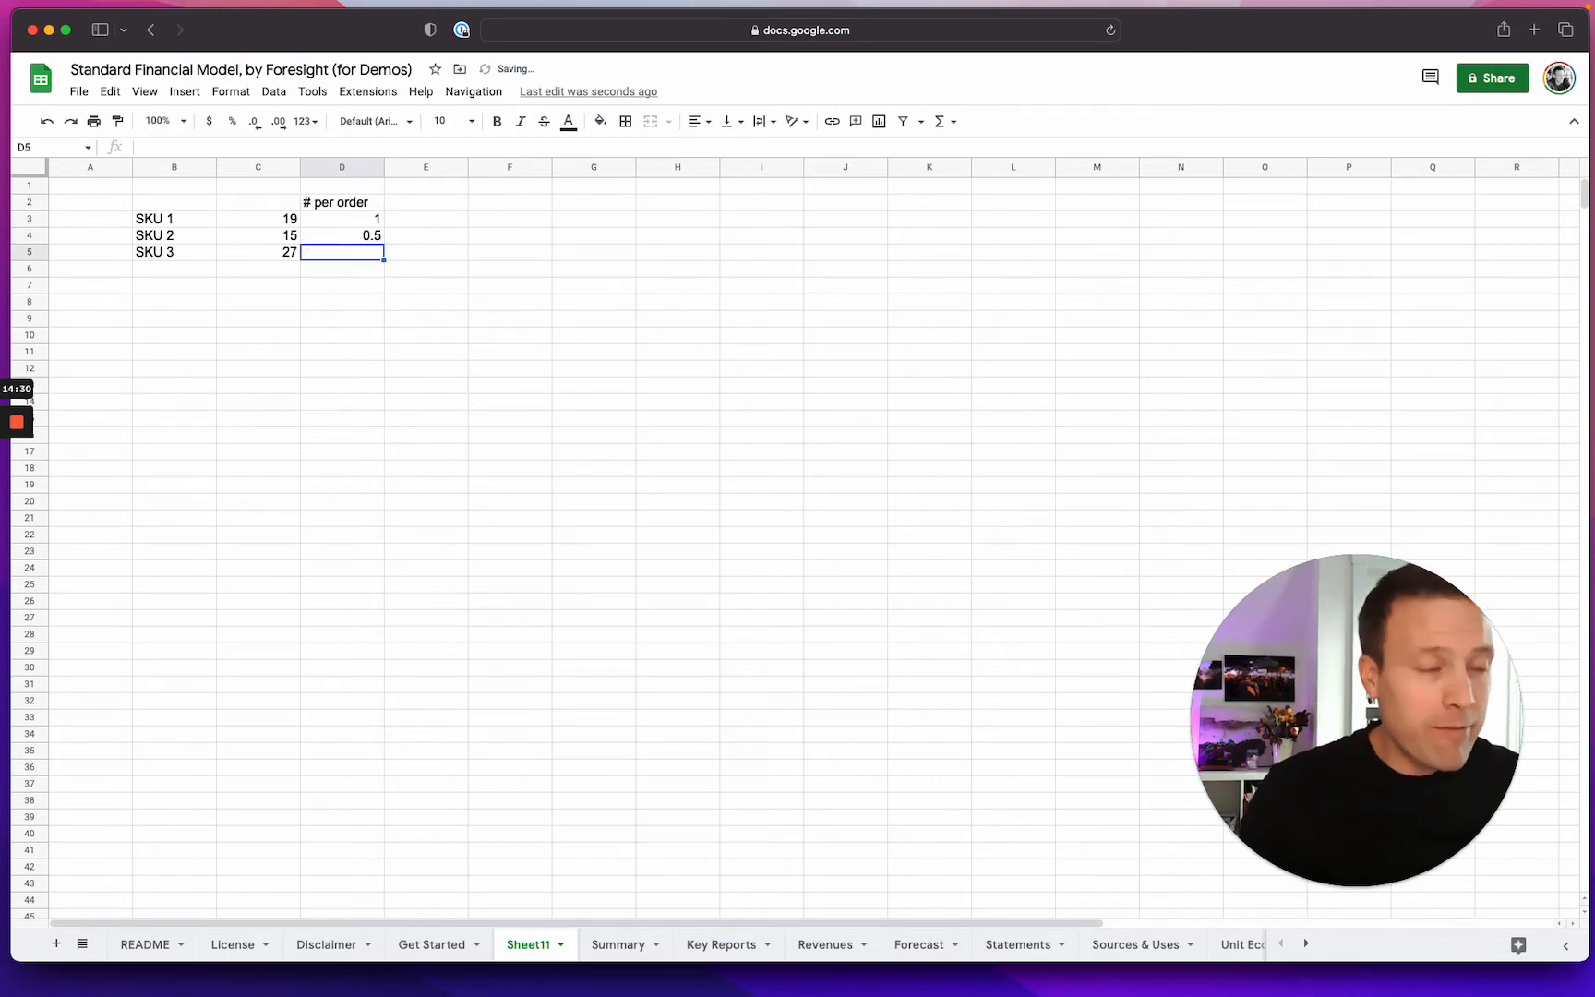
{"action": "type", "text": "0.25"}
{"action": "key", "text": "Return"}
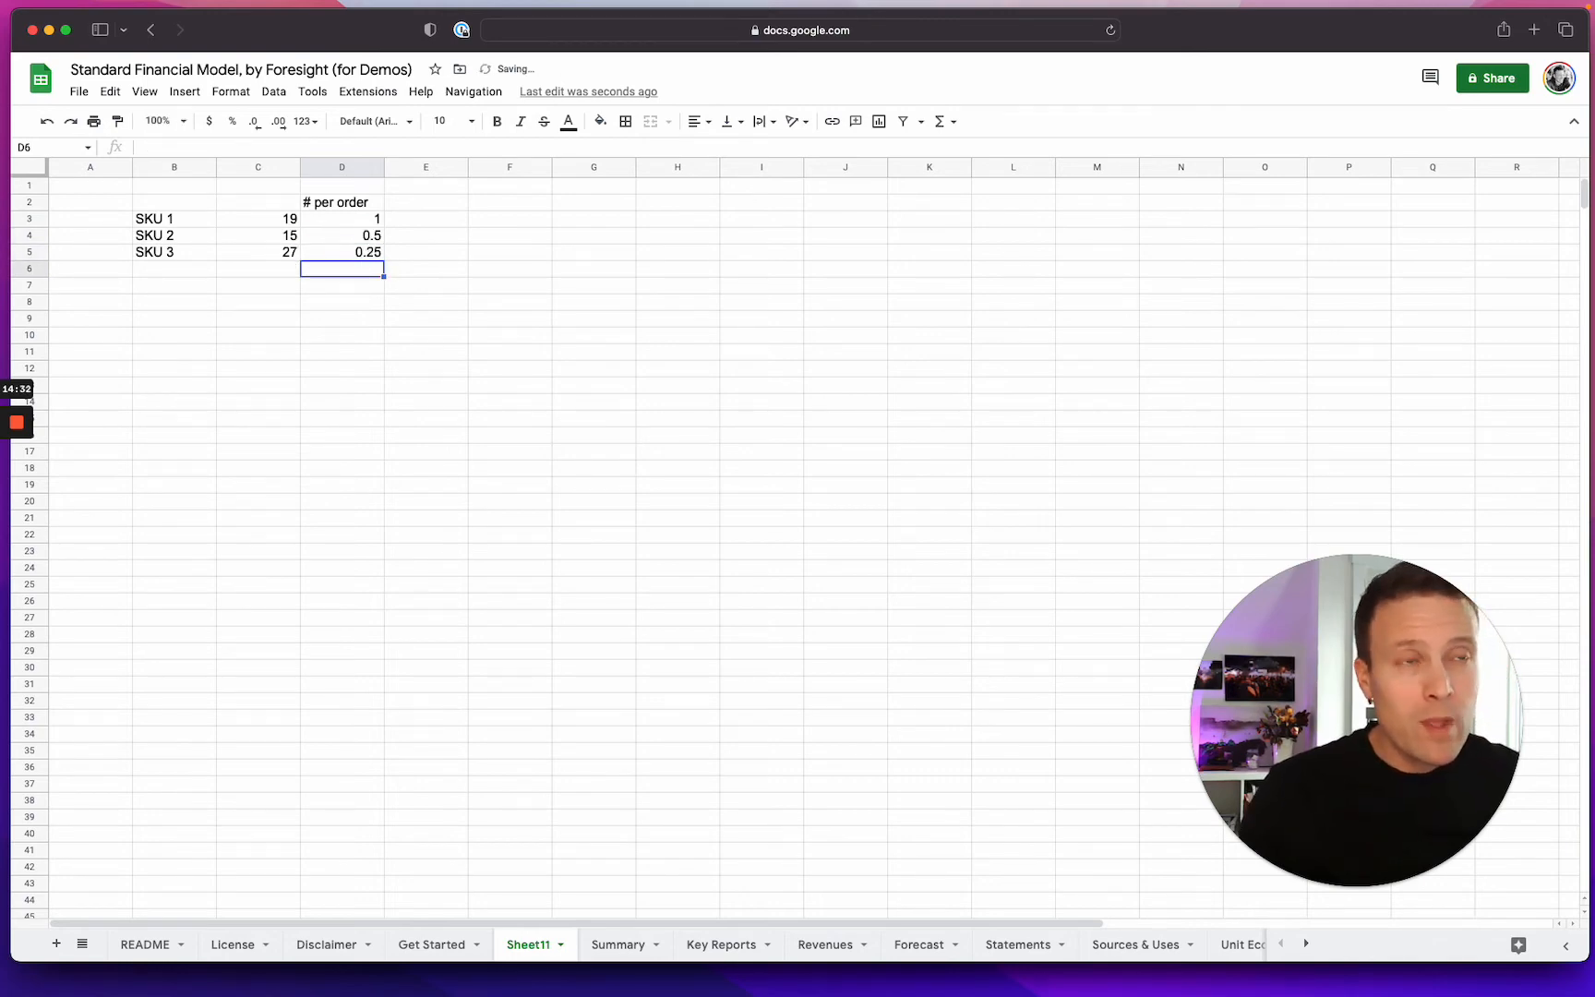
Step: Change the # per order to 0.5 for SKU 1 and 0.25 for SKU 2
{"action": "key", "text": "Up"}
{"action": "key", "text": "Up"}
{"action": "key", "text": "Up"}
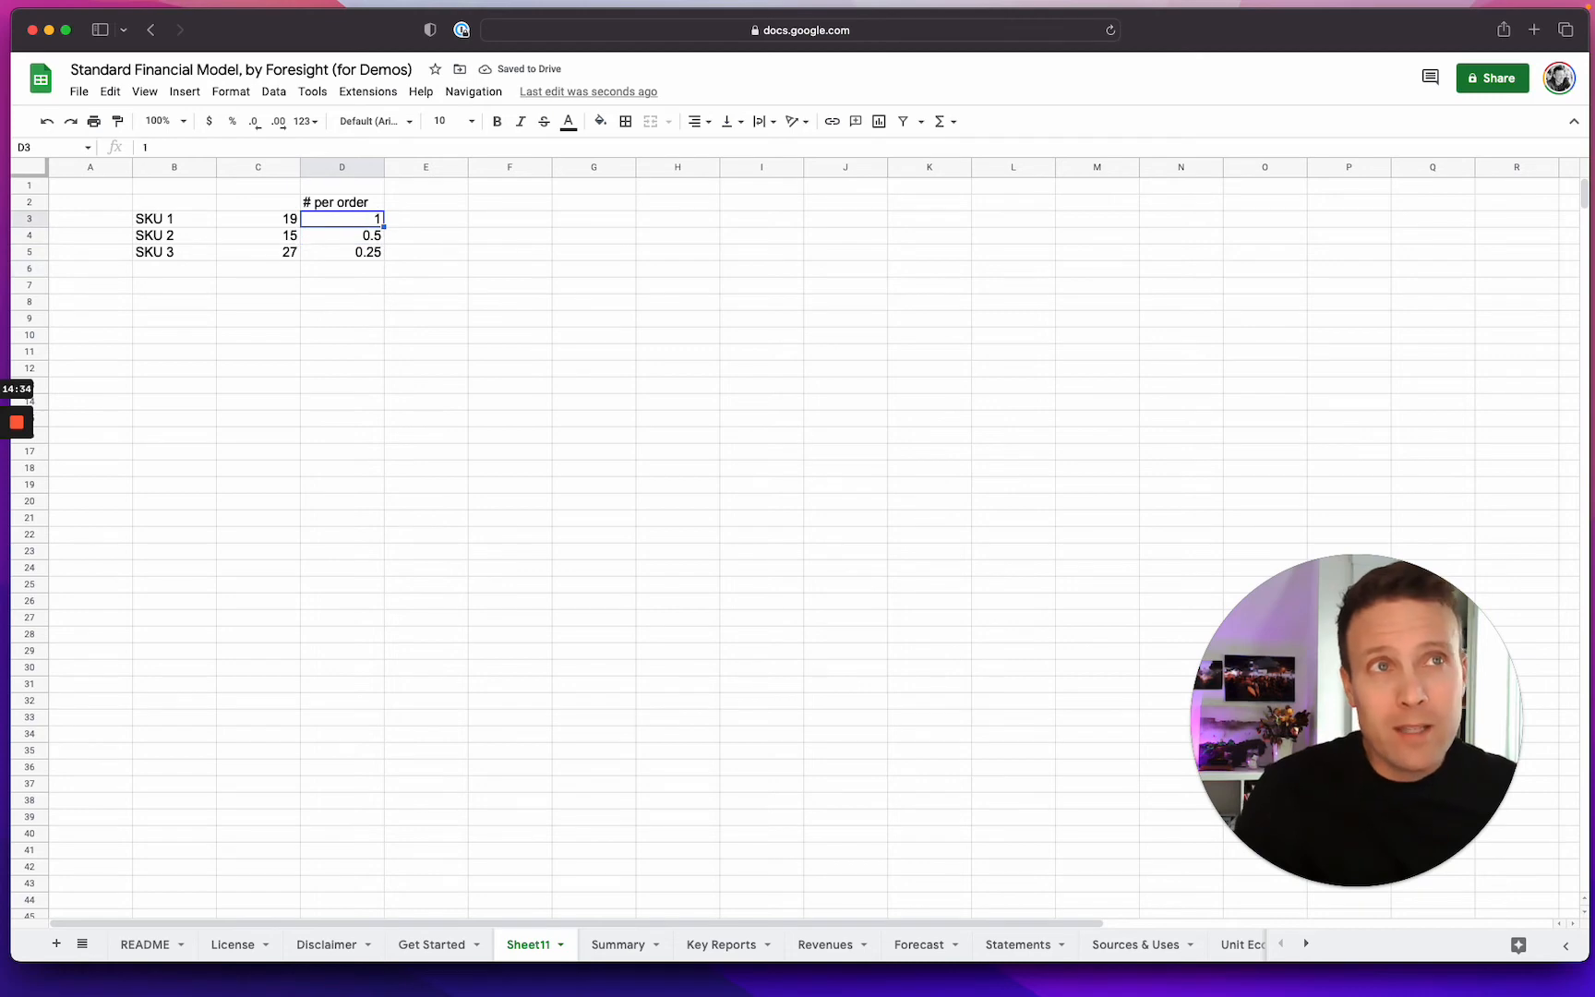
{"action": "key", "text": "Down"}
{"action": "key", "text": "Down"}
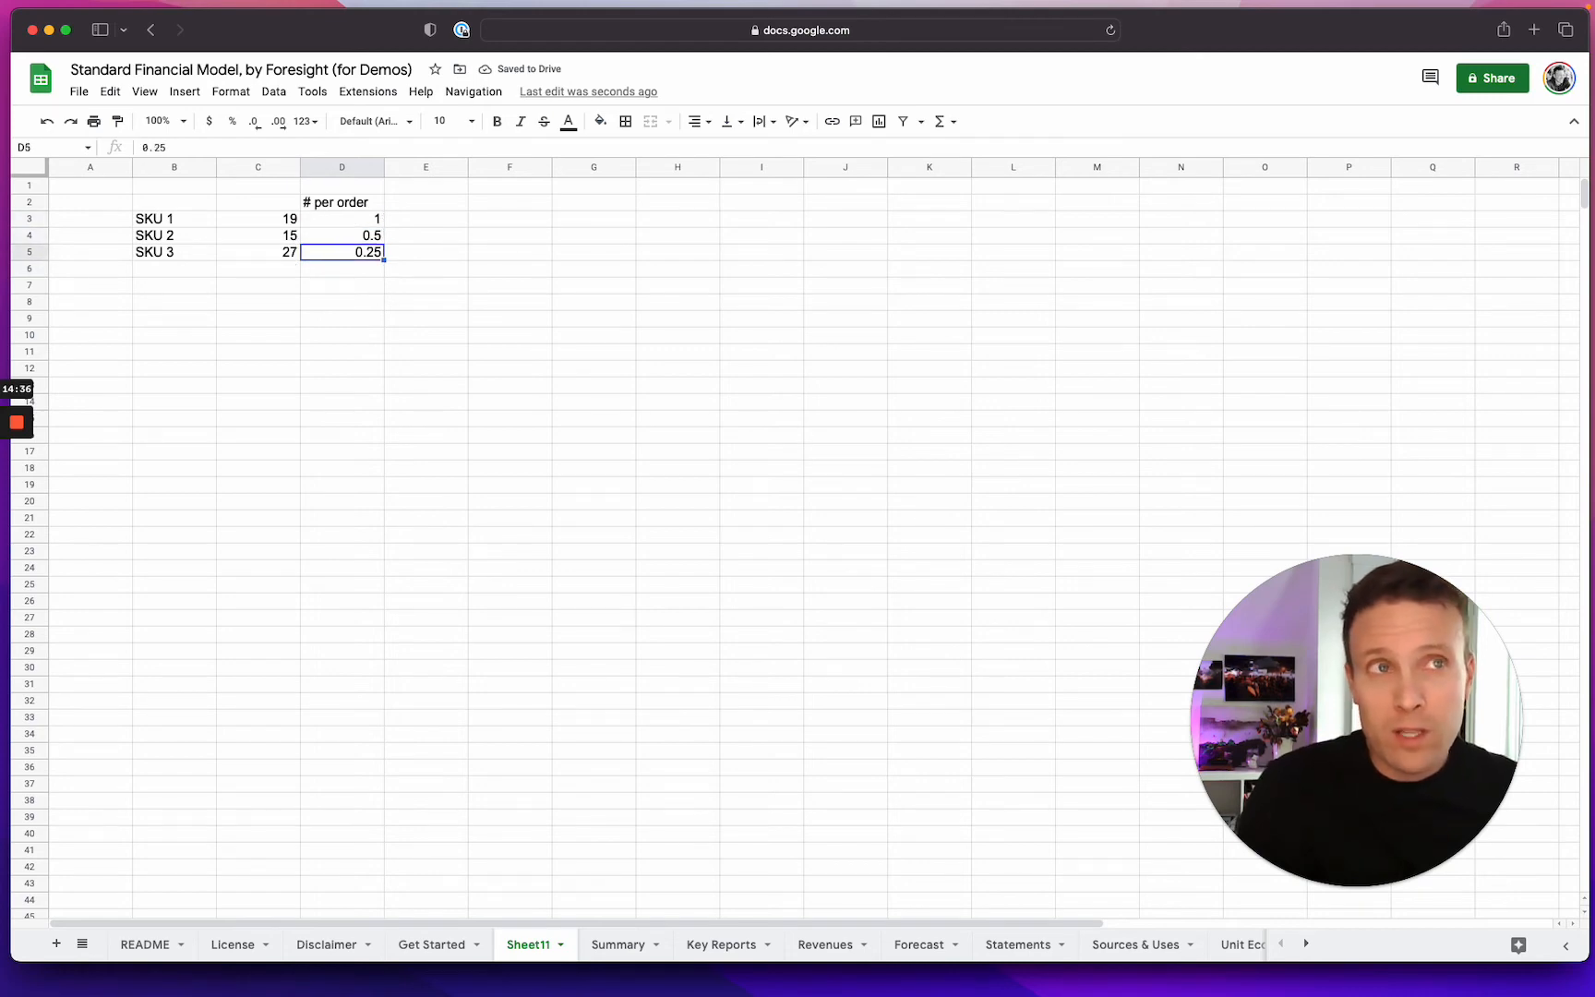
{"action": "key", "text": "Up"}
{"action": "key", "text": "Up"}
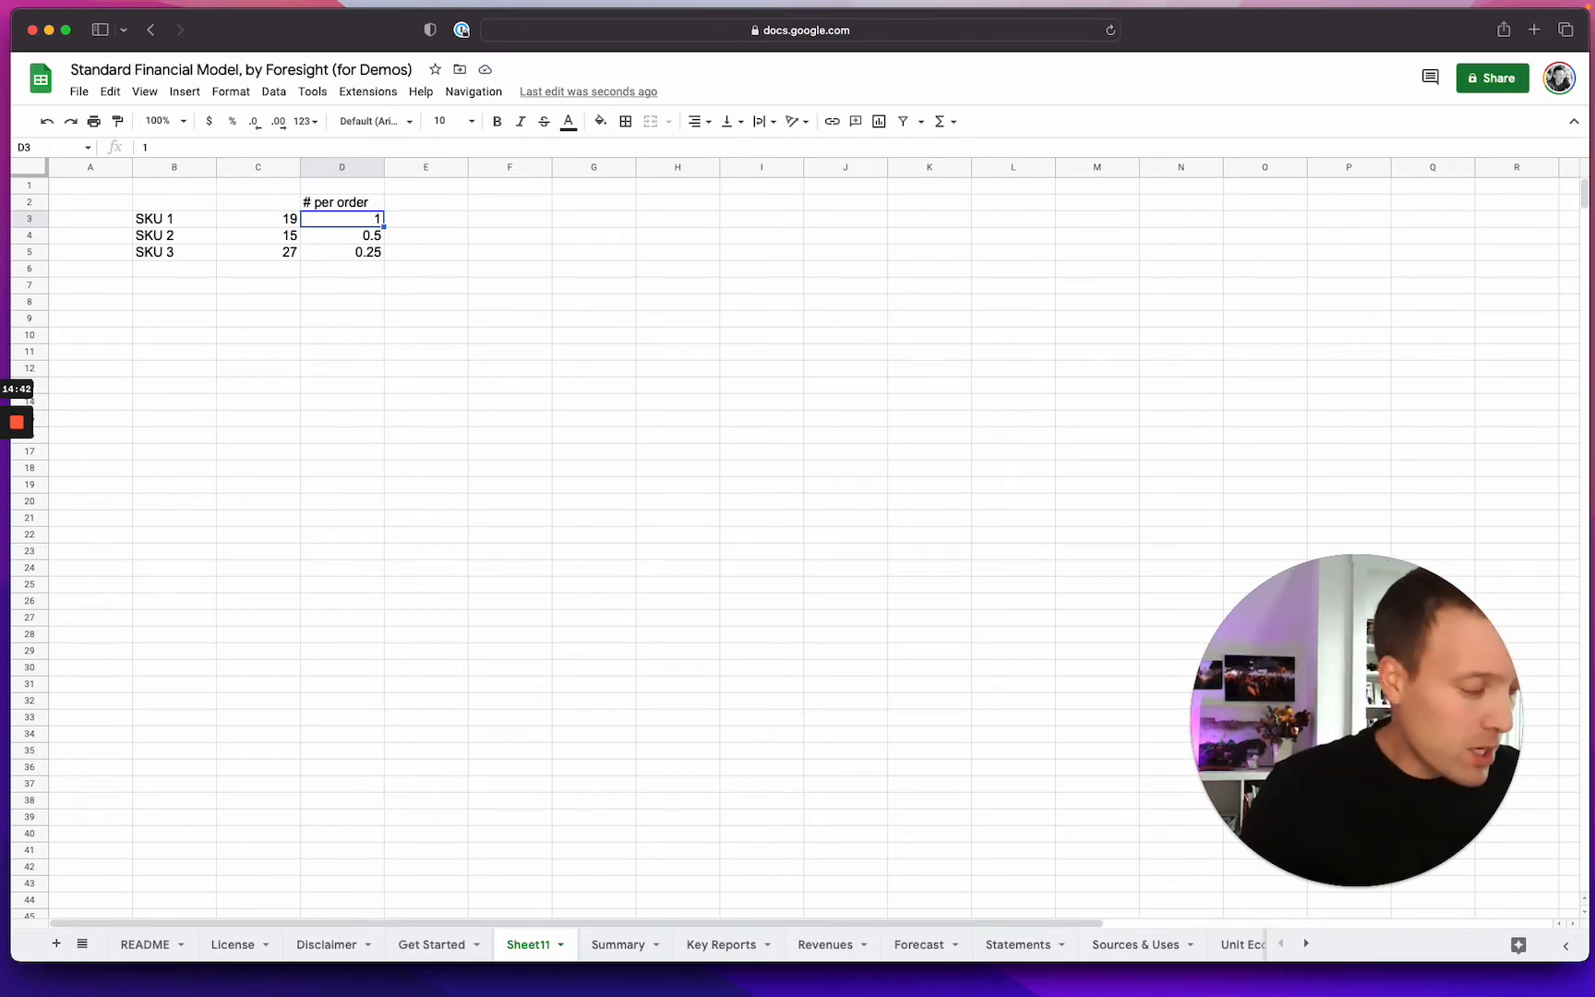
{"action": "type", "text": "0.5"}
{"action": "key", "text": "Return"}
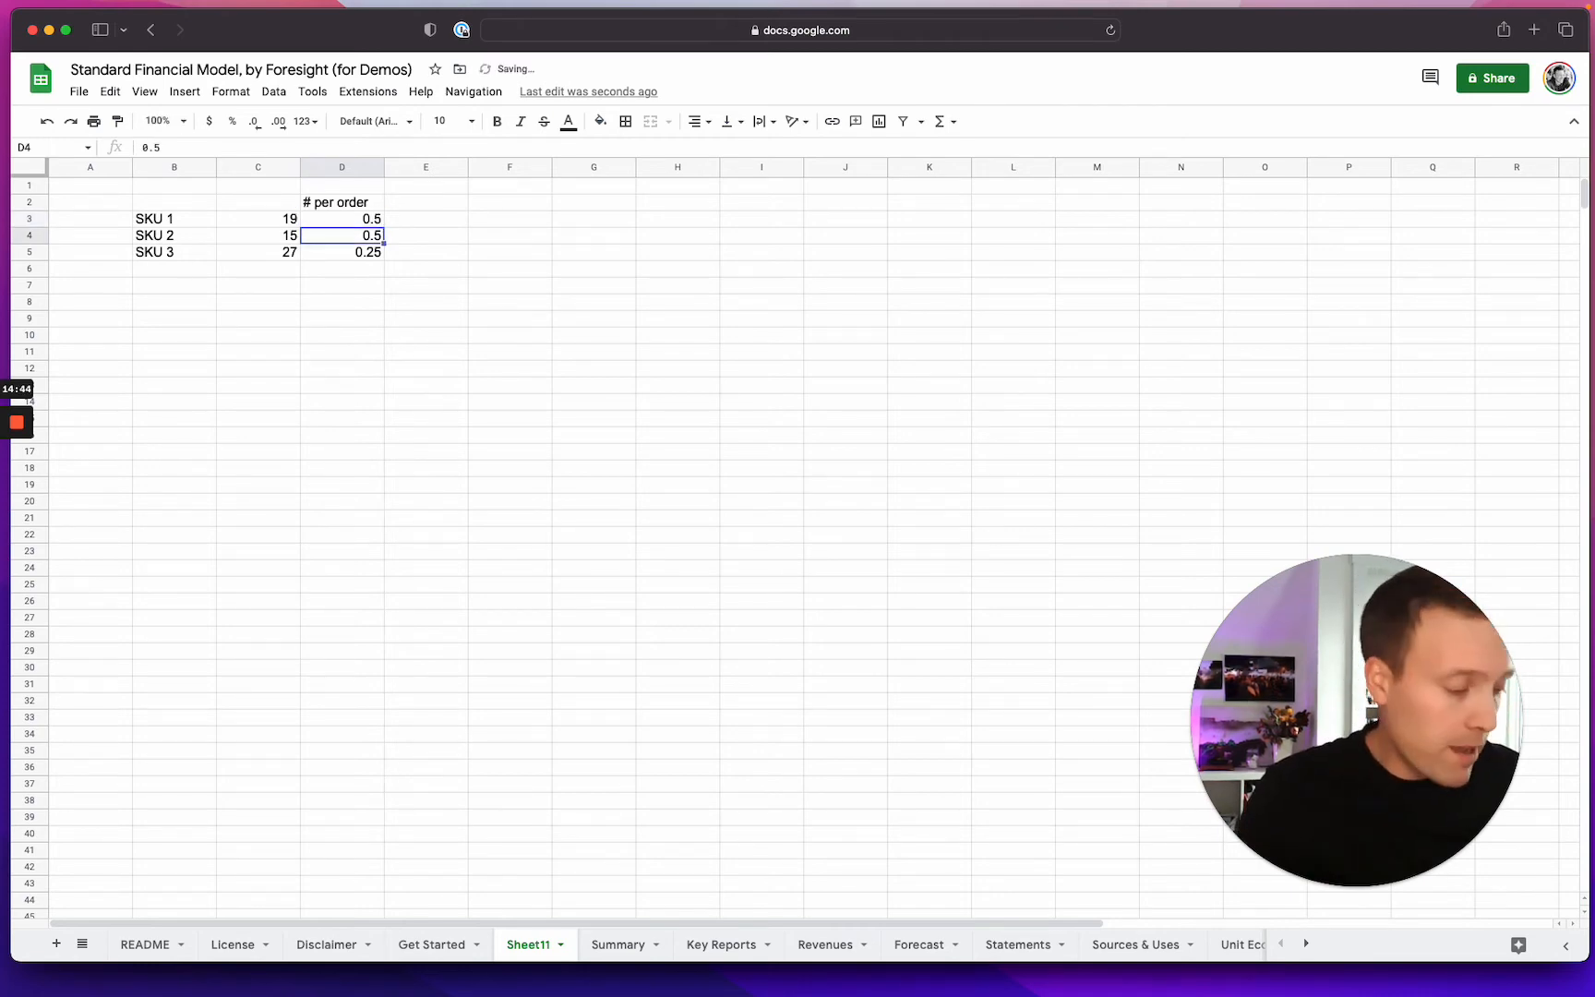
{"action": "type", "text": ".25"}
{"action": "key", "text": "Return"}
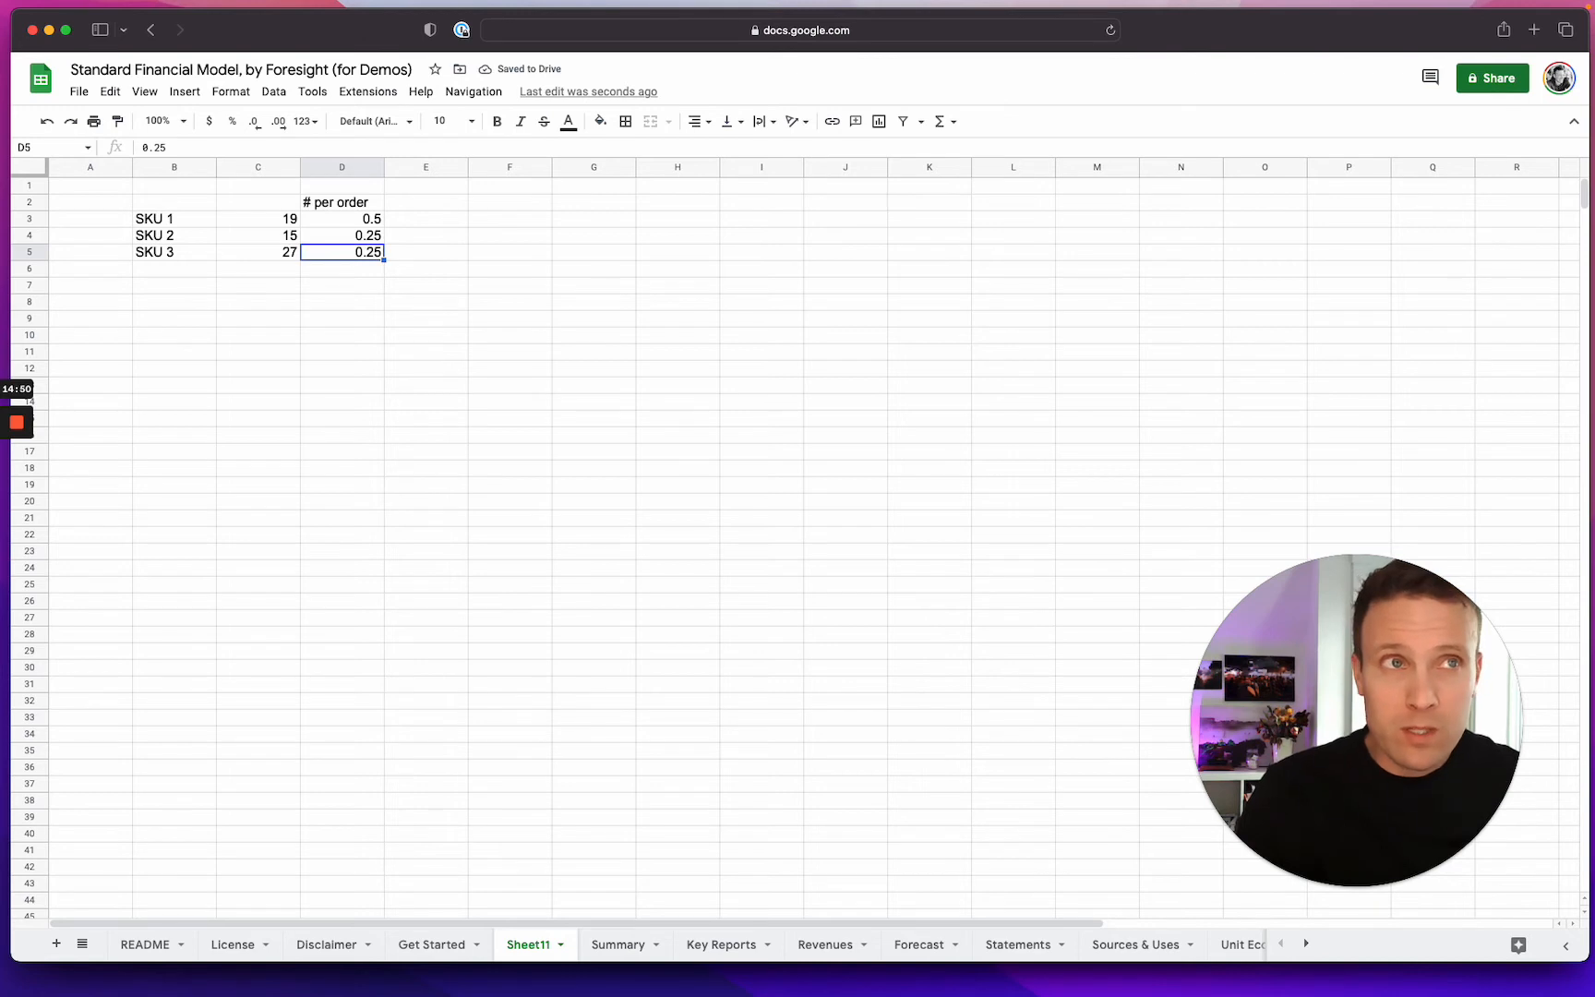
Step: Calculate the average order value in C7 as the SUMPRODUCT of C3:C5 and D3:D5
{"action": "key", "text": "Right"}
{"action": "key", "text": "Left"}
{"action": "key", "text": "Down"}
{"action": "key", "text": "Down"}
{"action": "key", "text": "Left"}
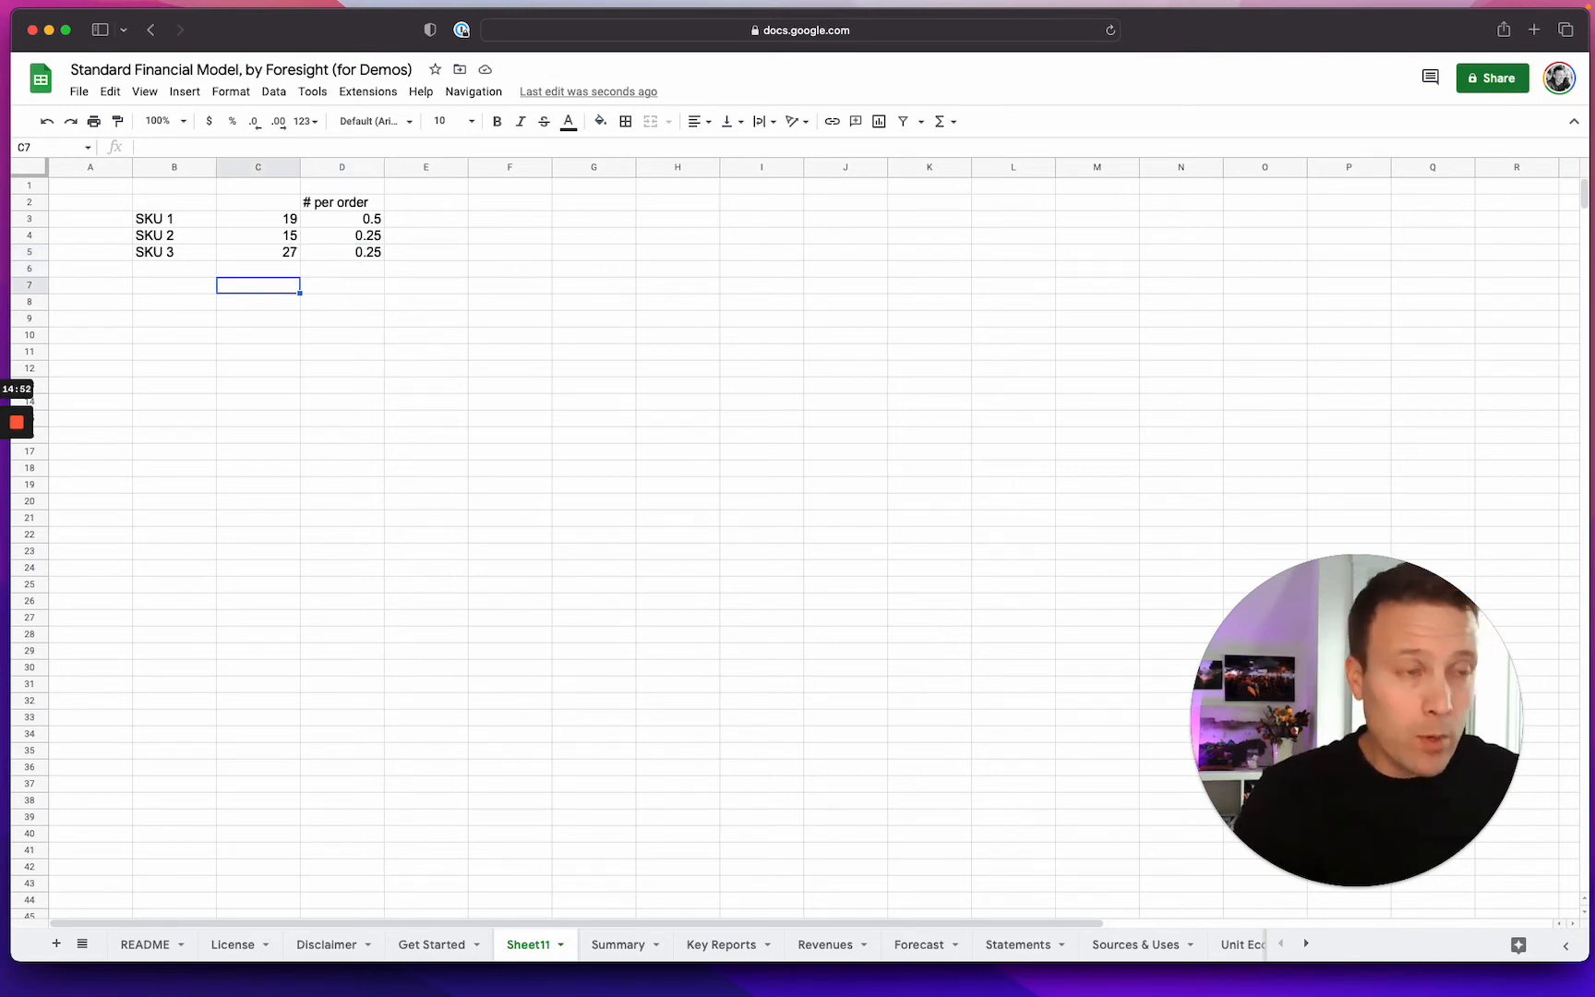
{"action": "type", "text": "=sumprodu"}
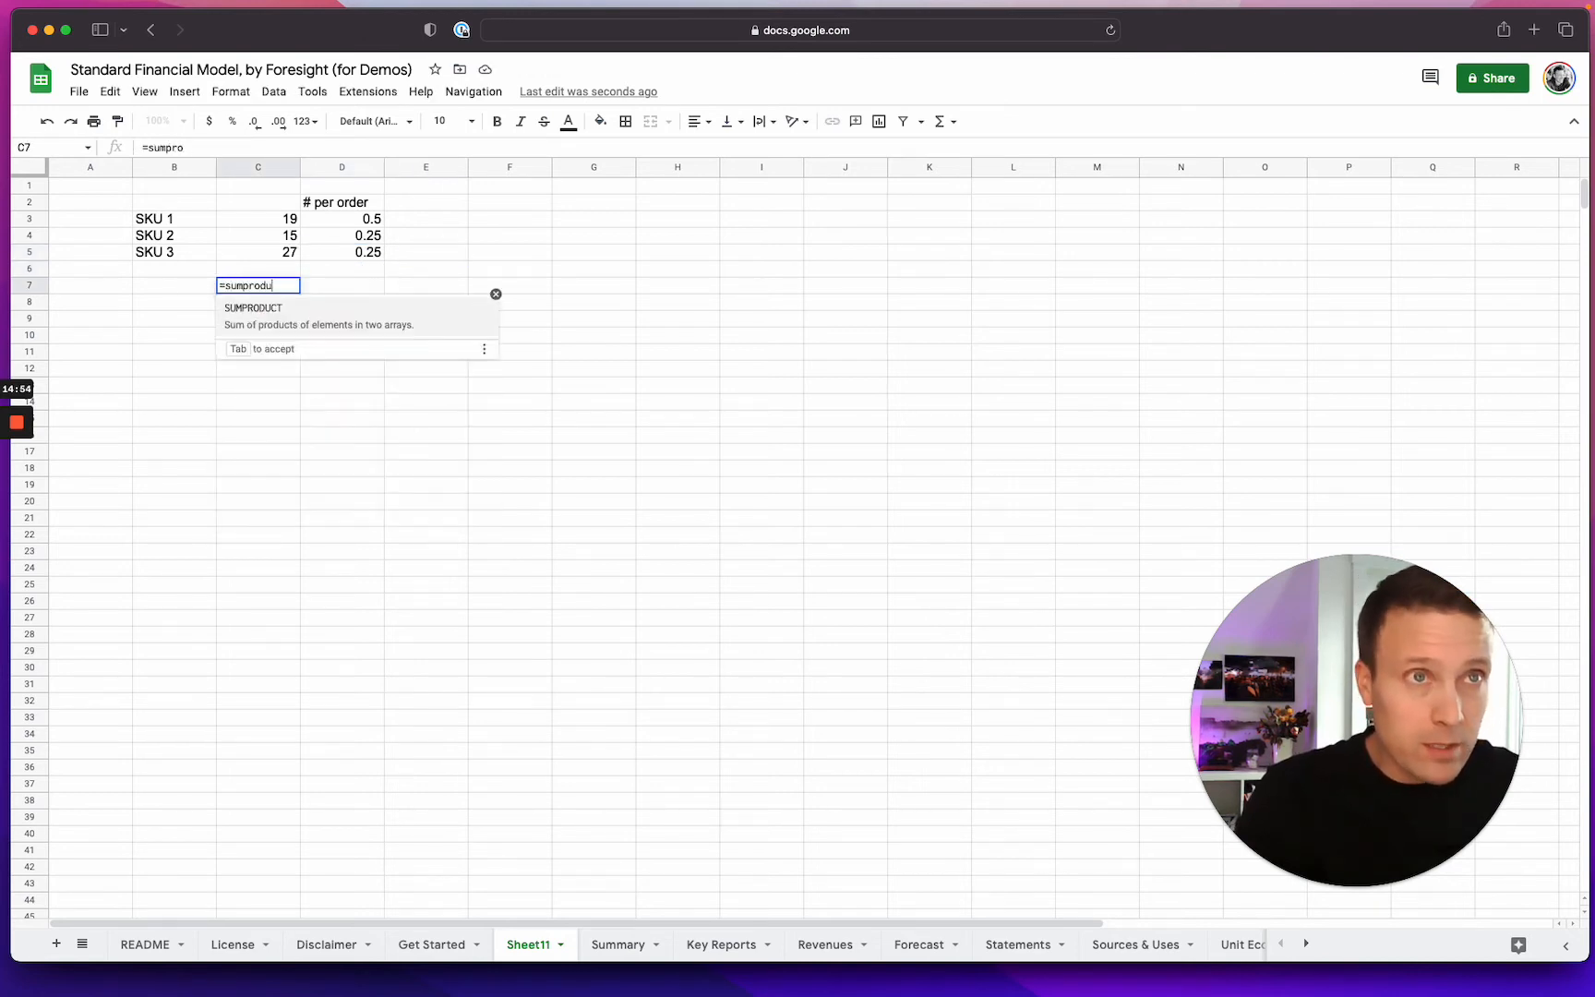
{"action": "type", "text": "ct("}
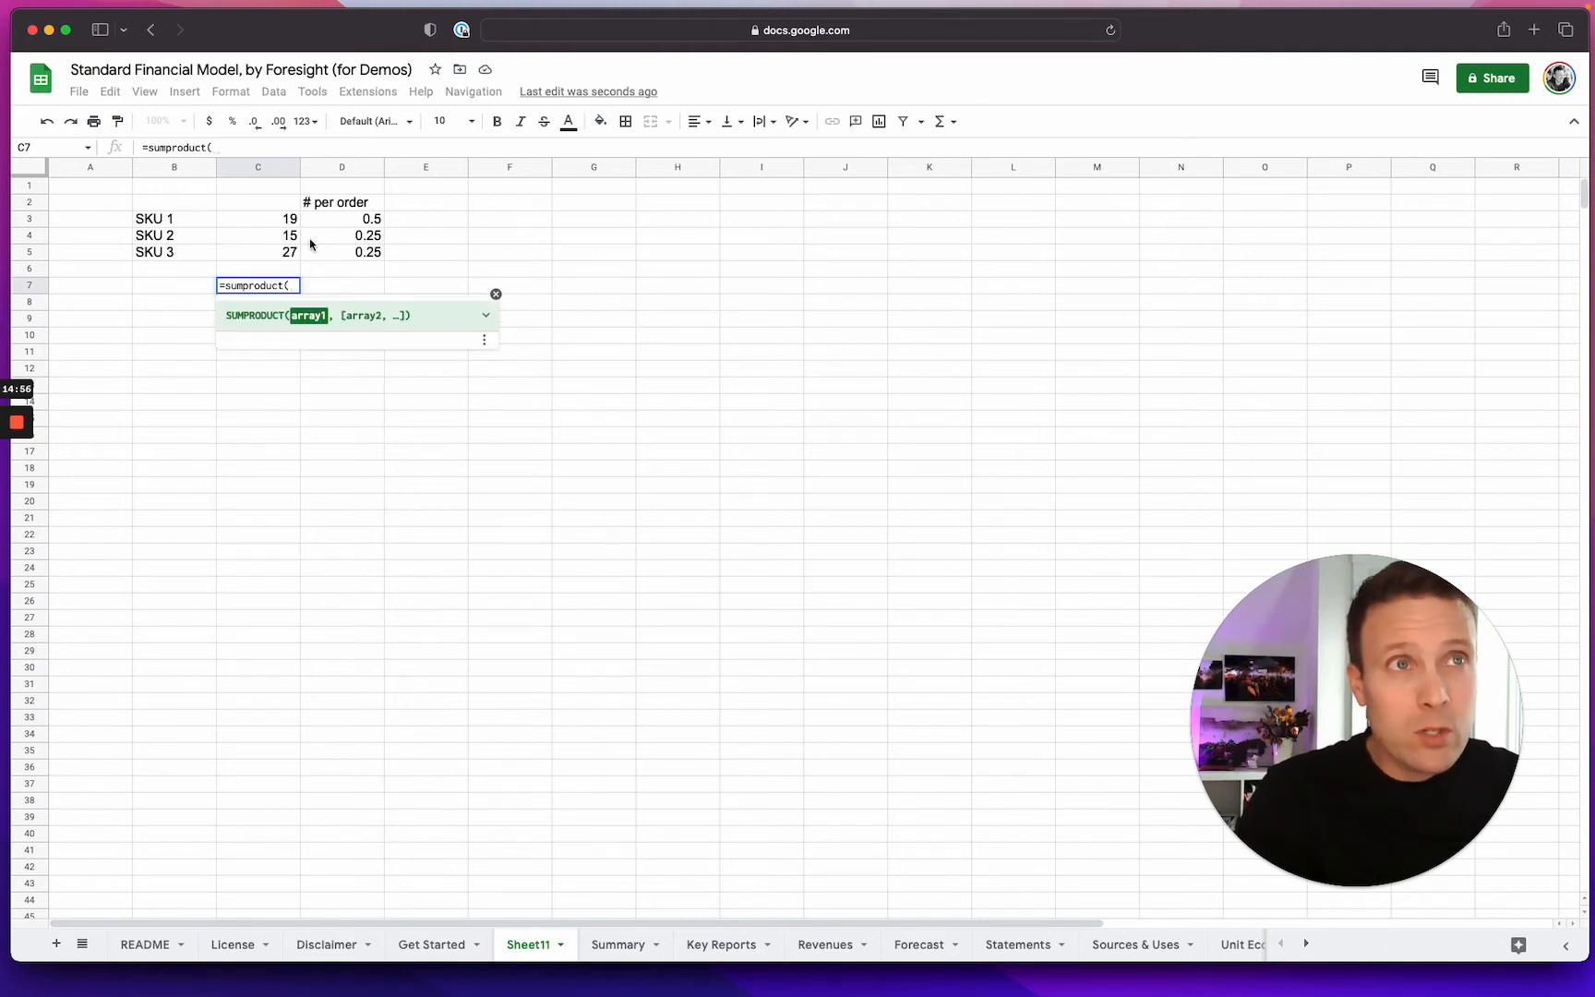
{"action": "left_click", "coordinate": [289, 221]}
{"action": "left_click_drag", "start_coordinate": [289, 221], "coordinate": [324, 259]}
{"action": "type", "text": ","}
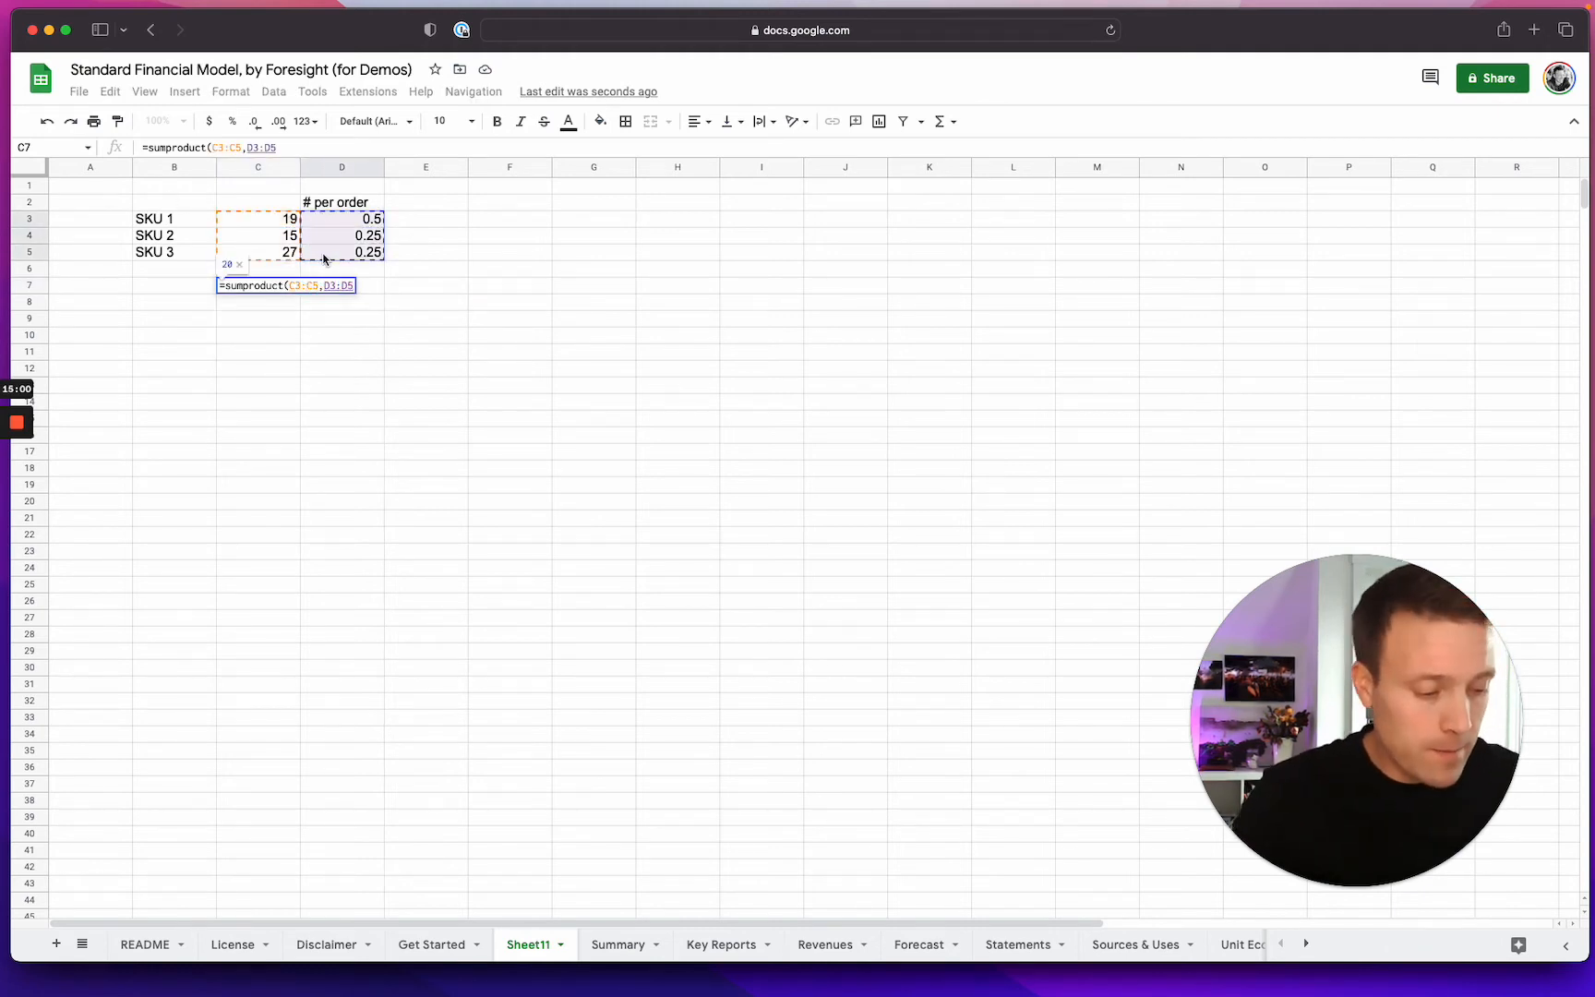
{"action": "key", "text": "Return"}
{"action": "key", "text": "Up"}
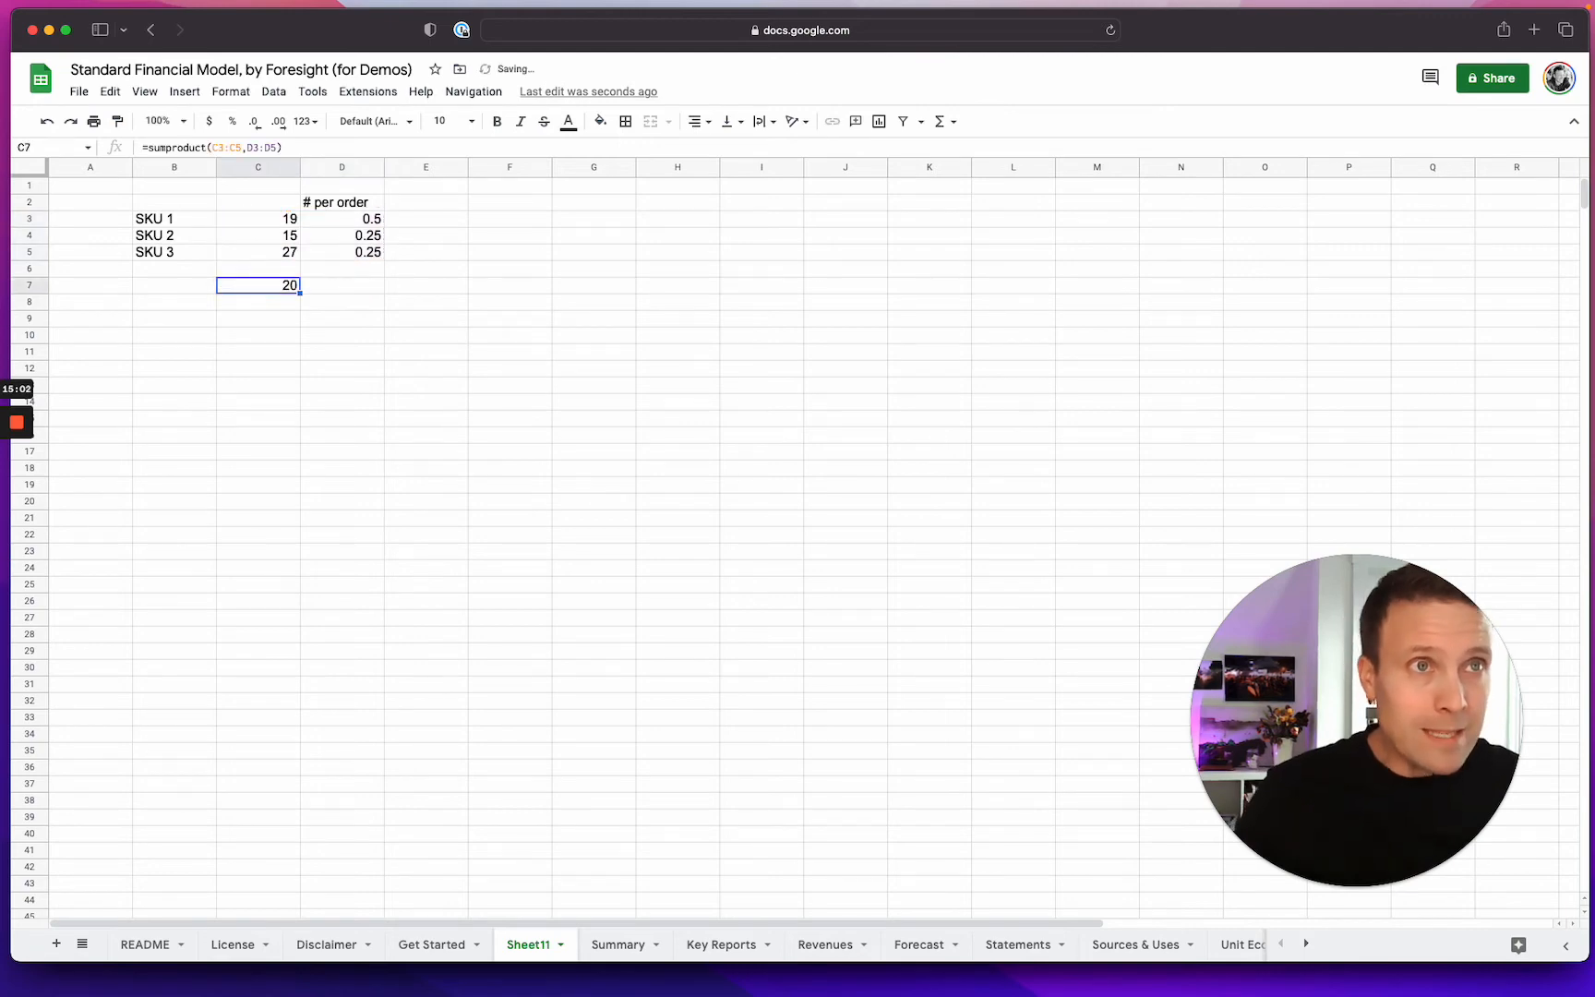
Step: Total the # per order values D3:D5 with a SUM formula in D7
{"action": "key", "text": "Right"}
{"action": "type", "text": "=sum("}
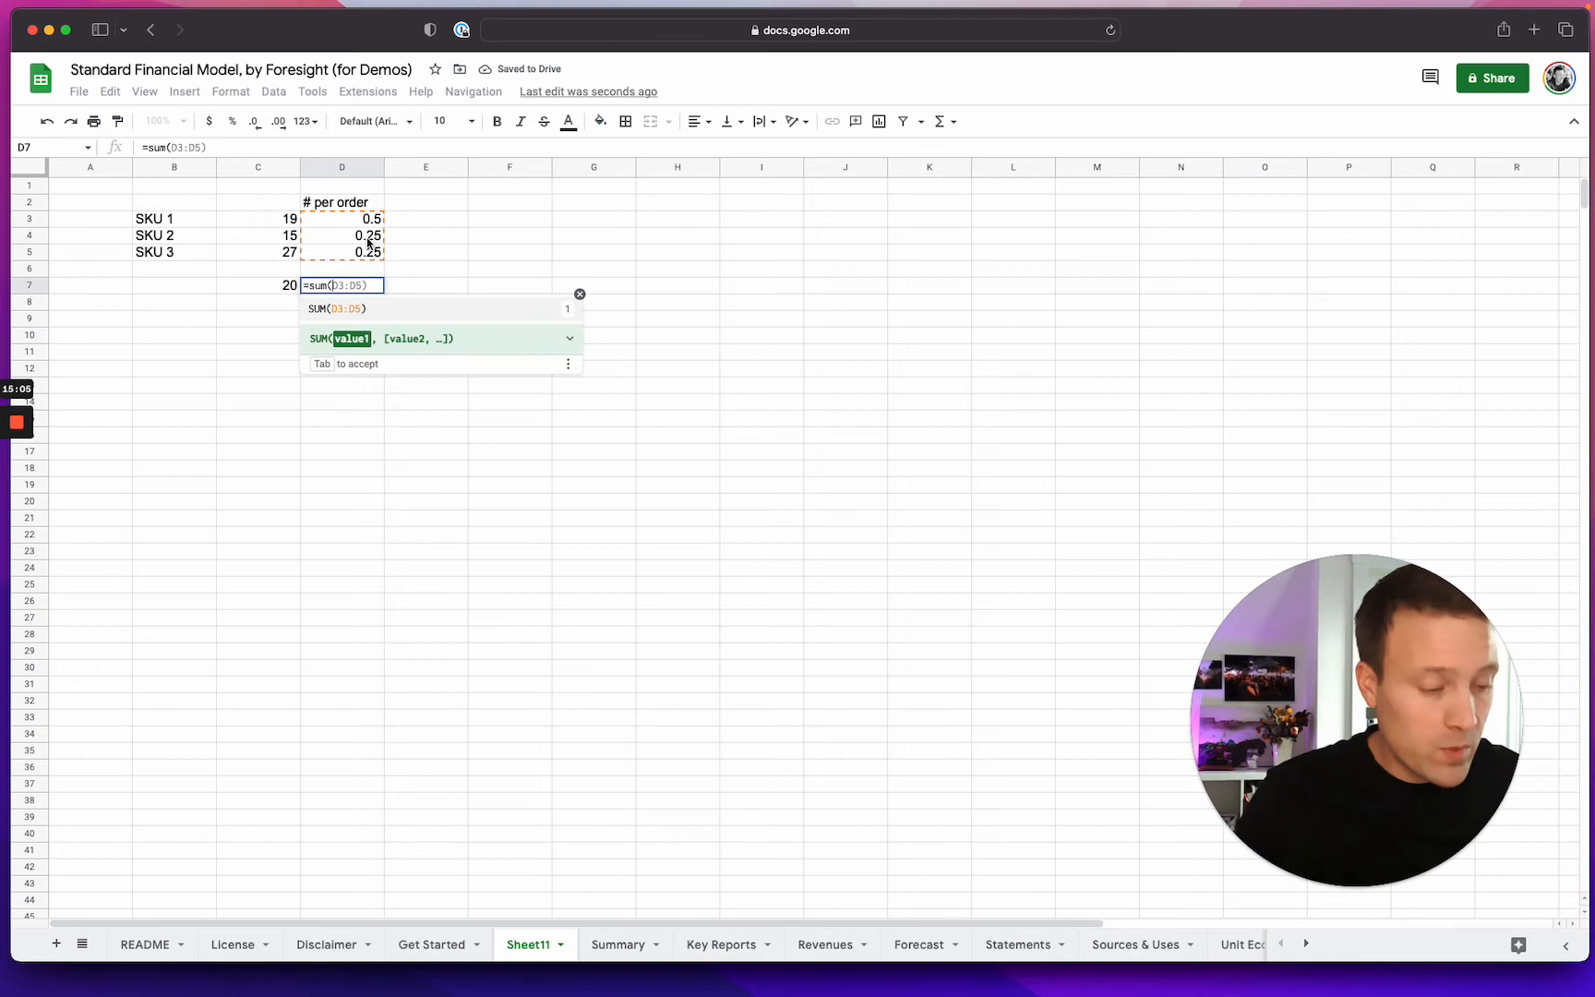
{"action": "key", "text": "Tab"}
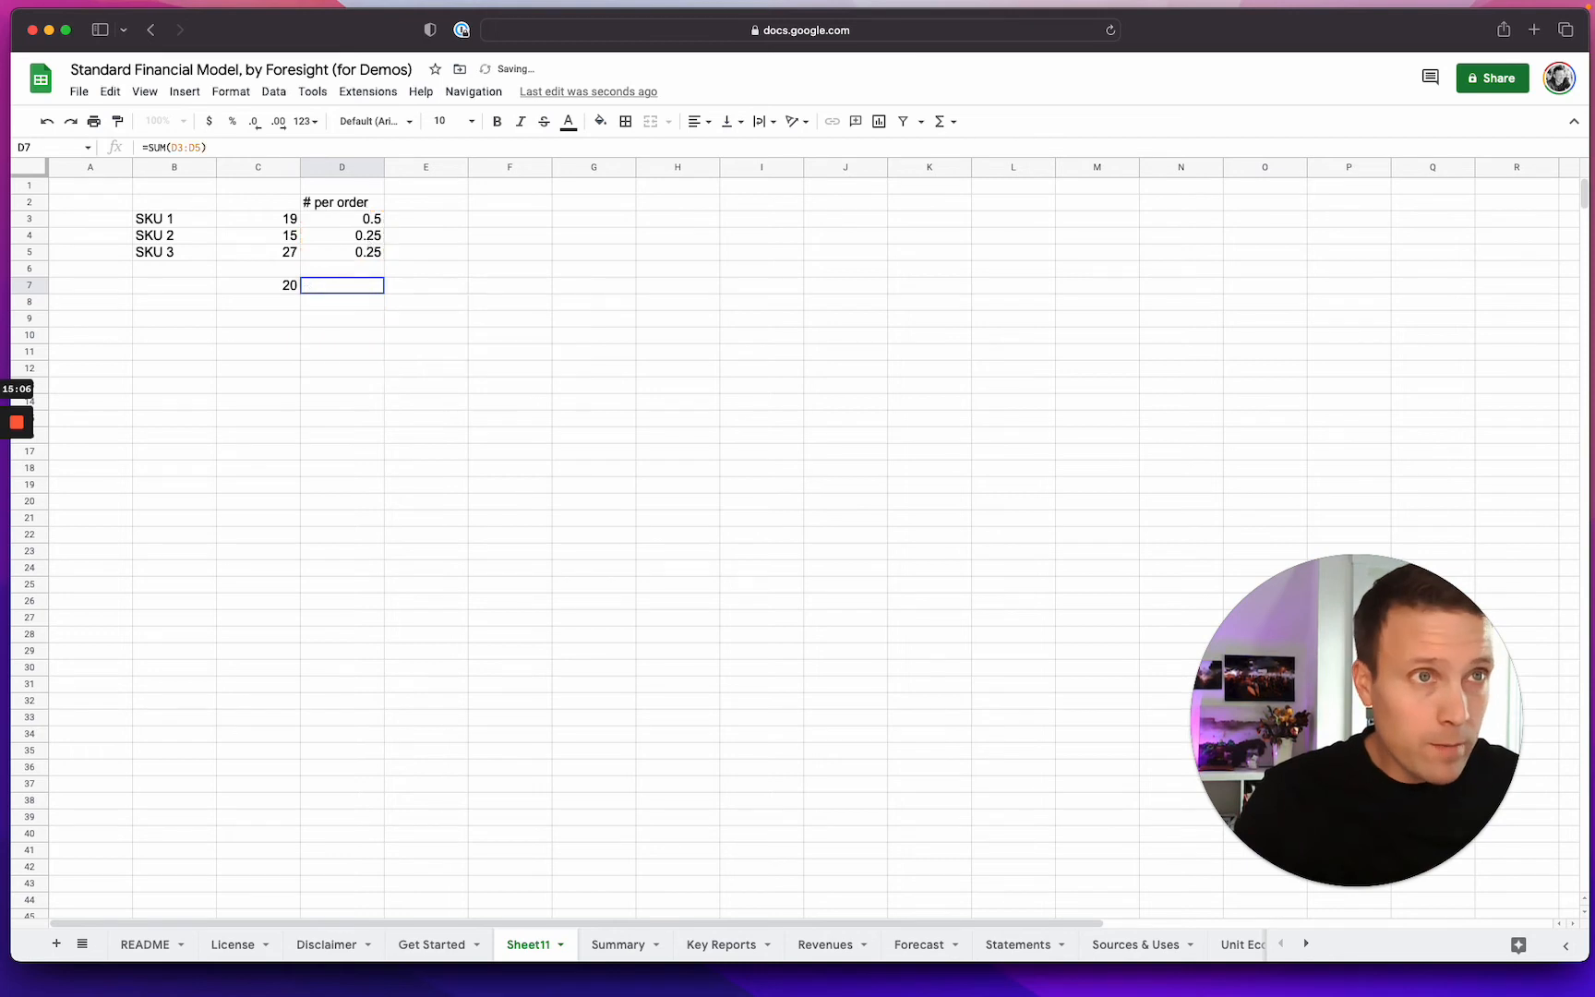
{"action": "key", "text": "Left"}
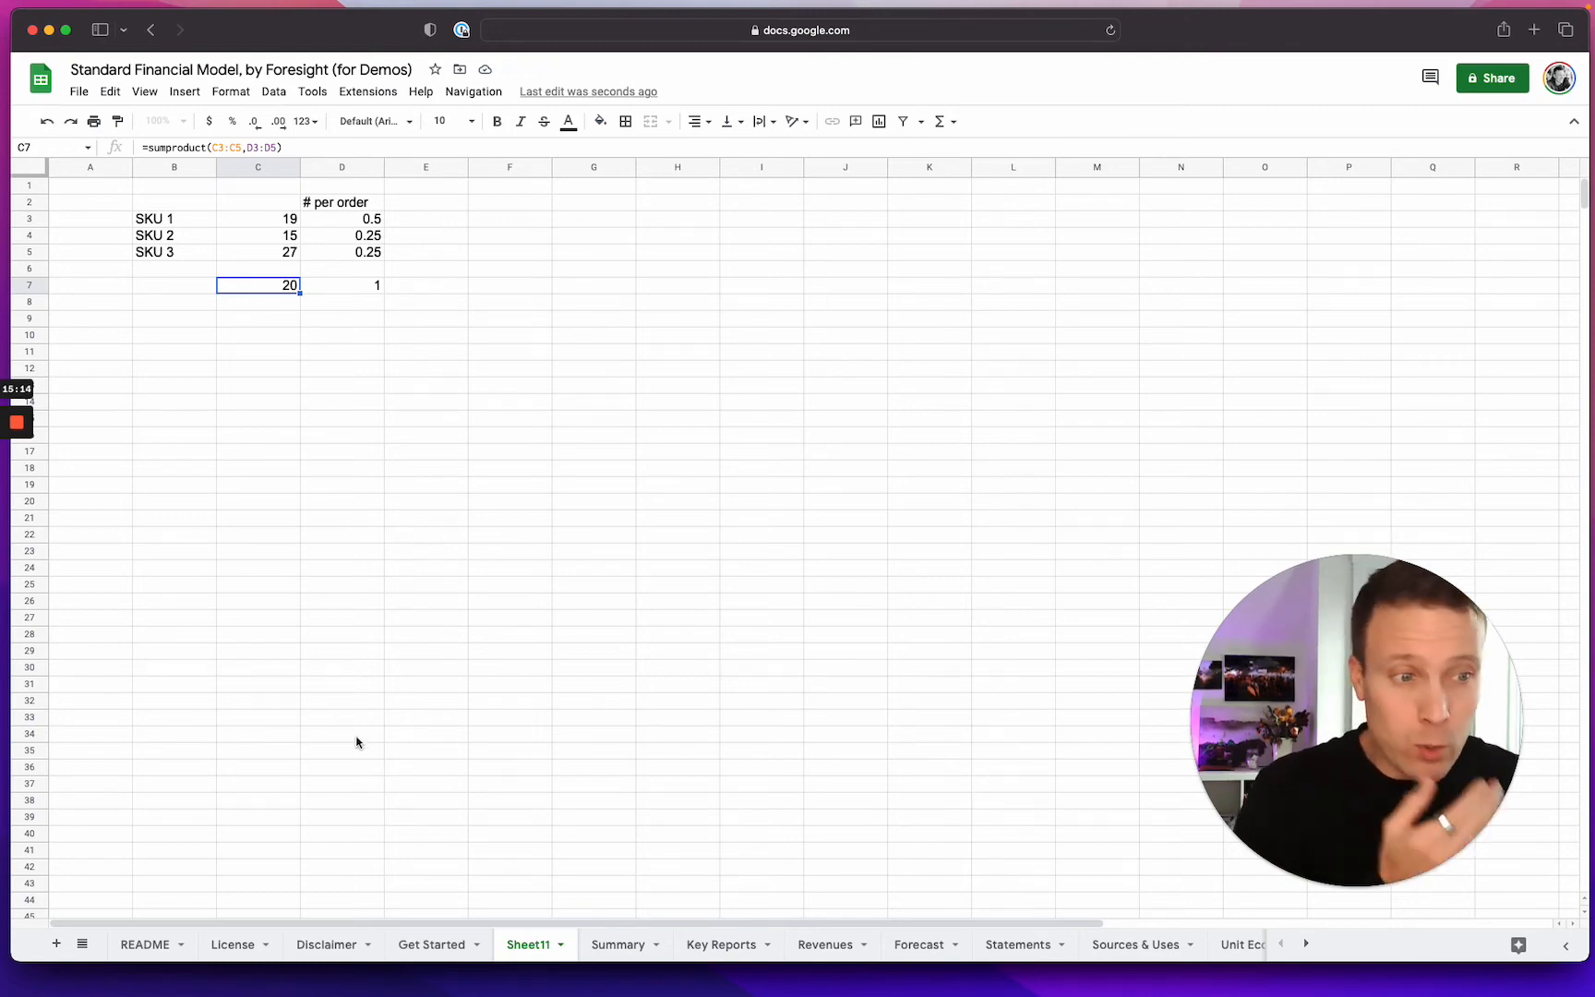
Step: Link Average Revenue per Customer (D46) on Get Started to the SUMPRODUCT cell C7 on Sheet11
{"action": "left_click", "coordinate": [420, 944]}
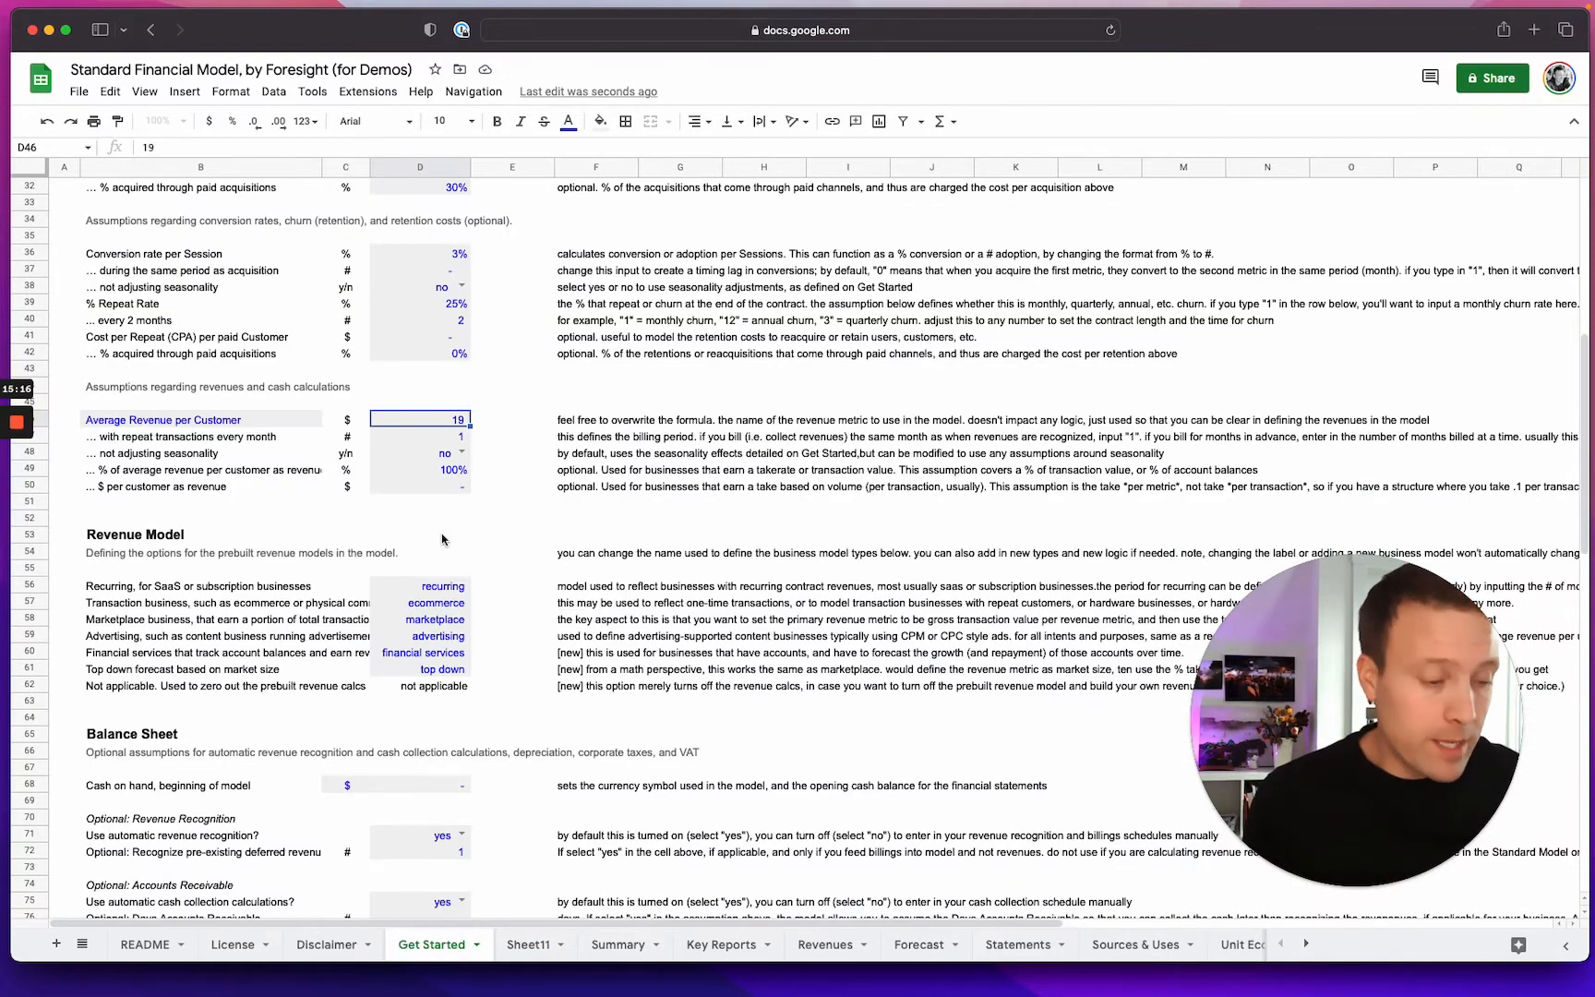
{"action": "type", "text": "="}
{"action": "left_click", "coordinate": [532, 944]}
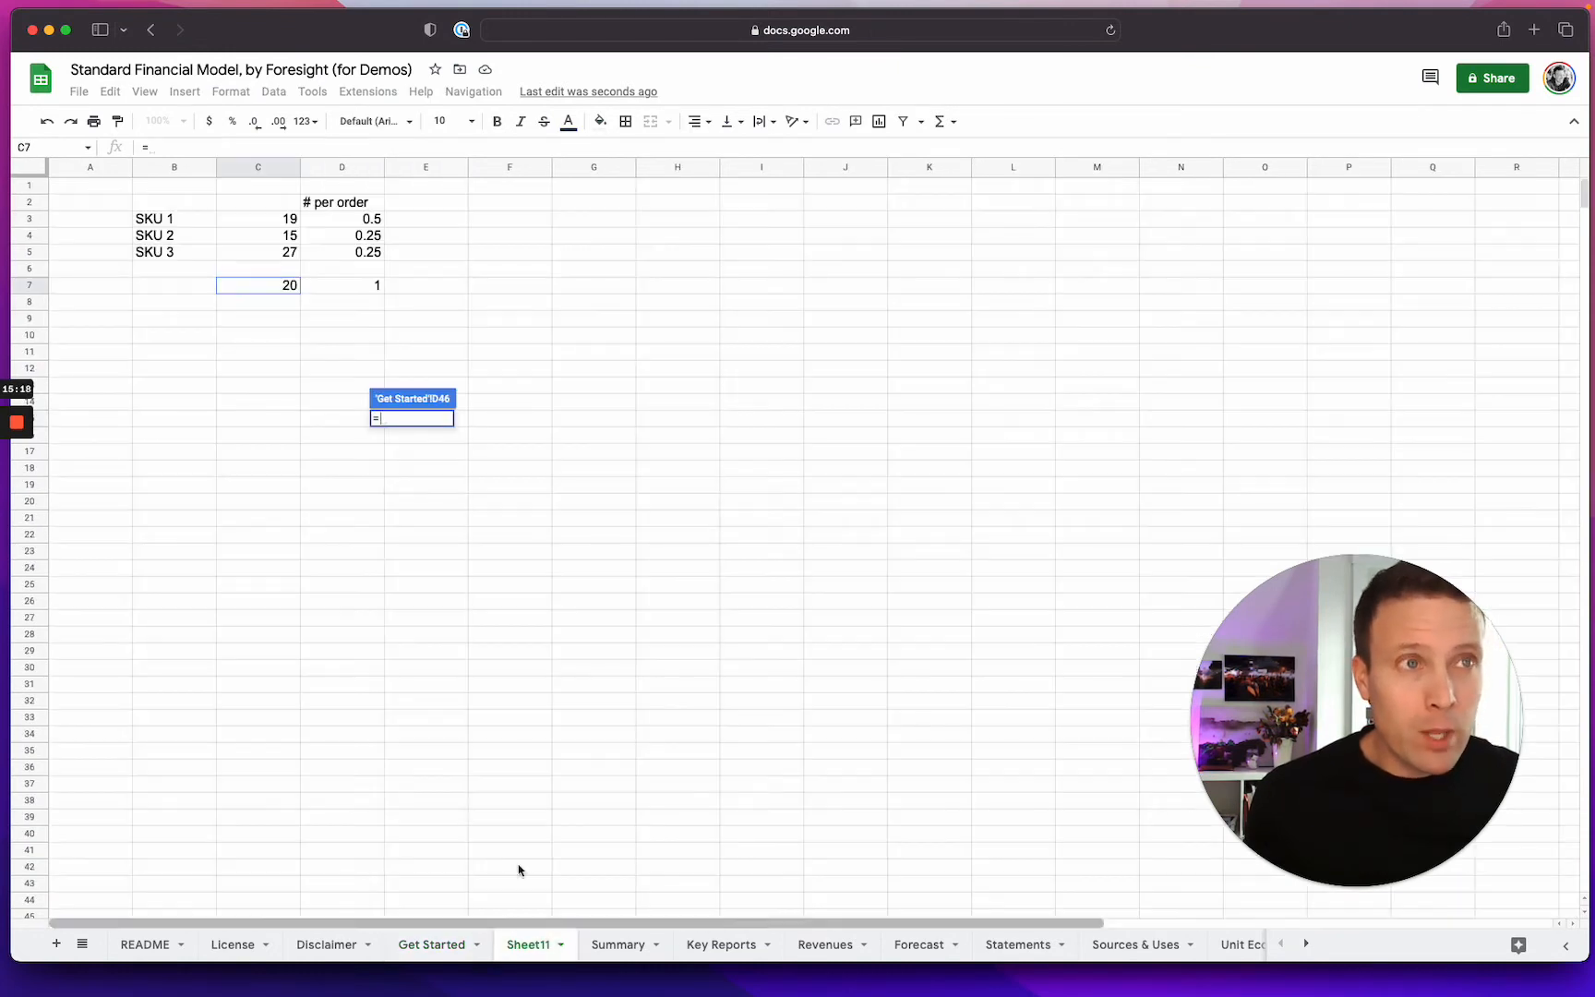
{"action": "left_click", "coordinate": [265, 287]}
{"action": "key", "text": "Return"}
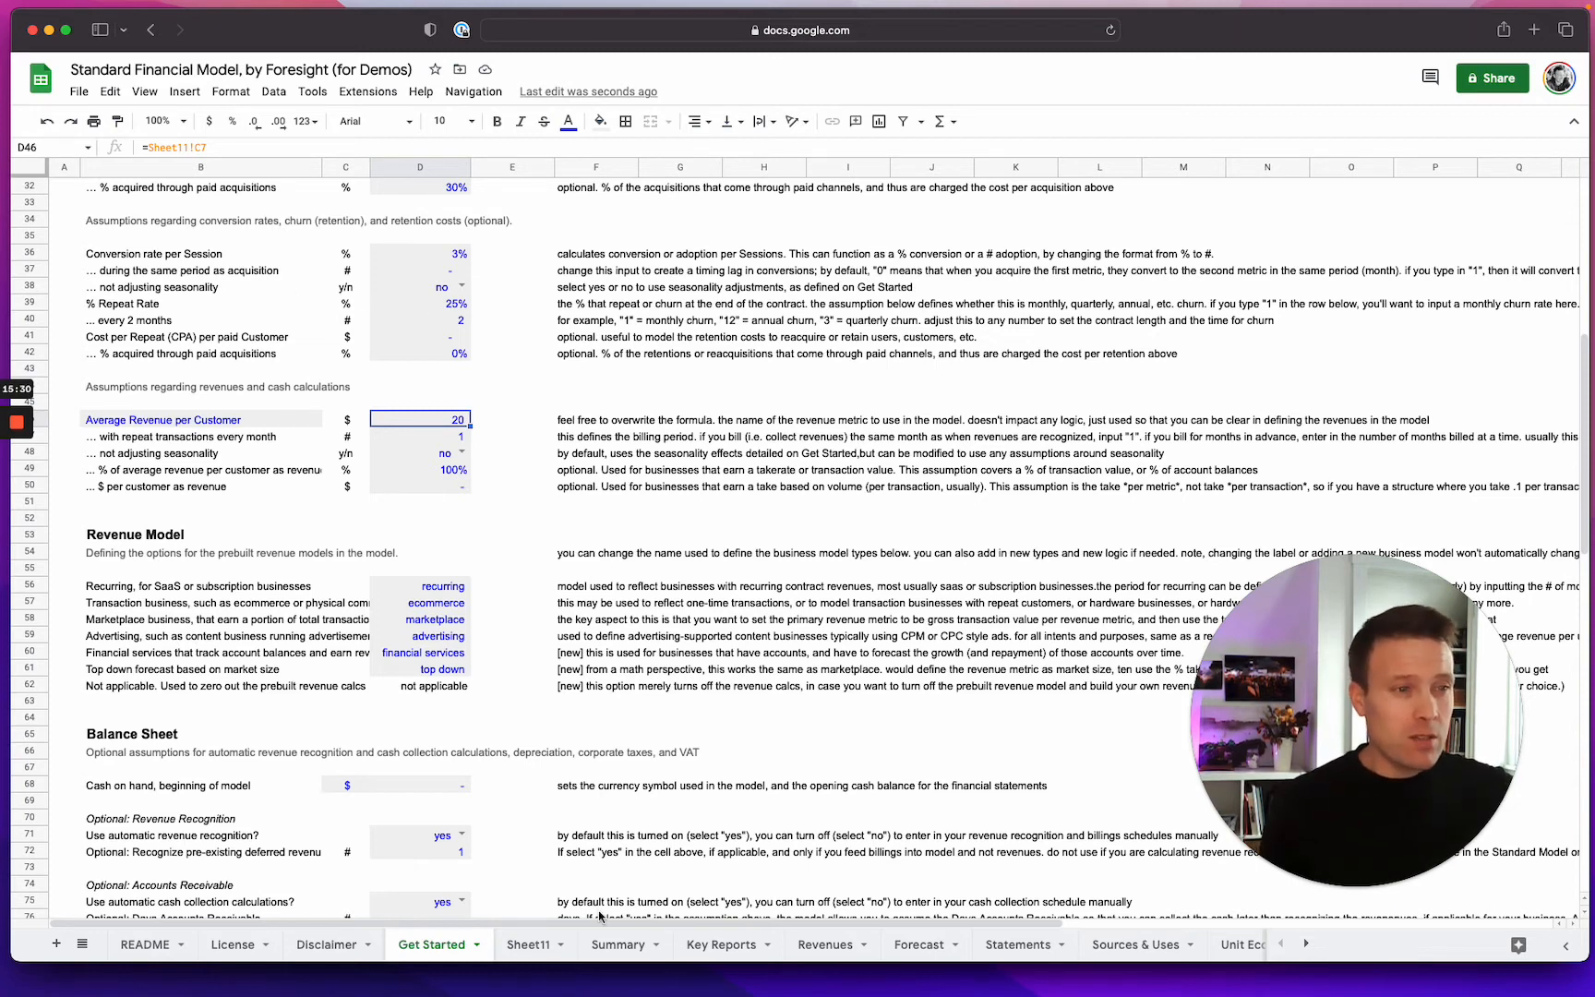
Step: On the Forecast sheet, label the first two unused TBD rows, B25 and B26, as SKU 4 and SKU 5
{"action": "left_click", "coordinate": [918, 945]}
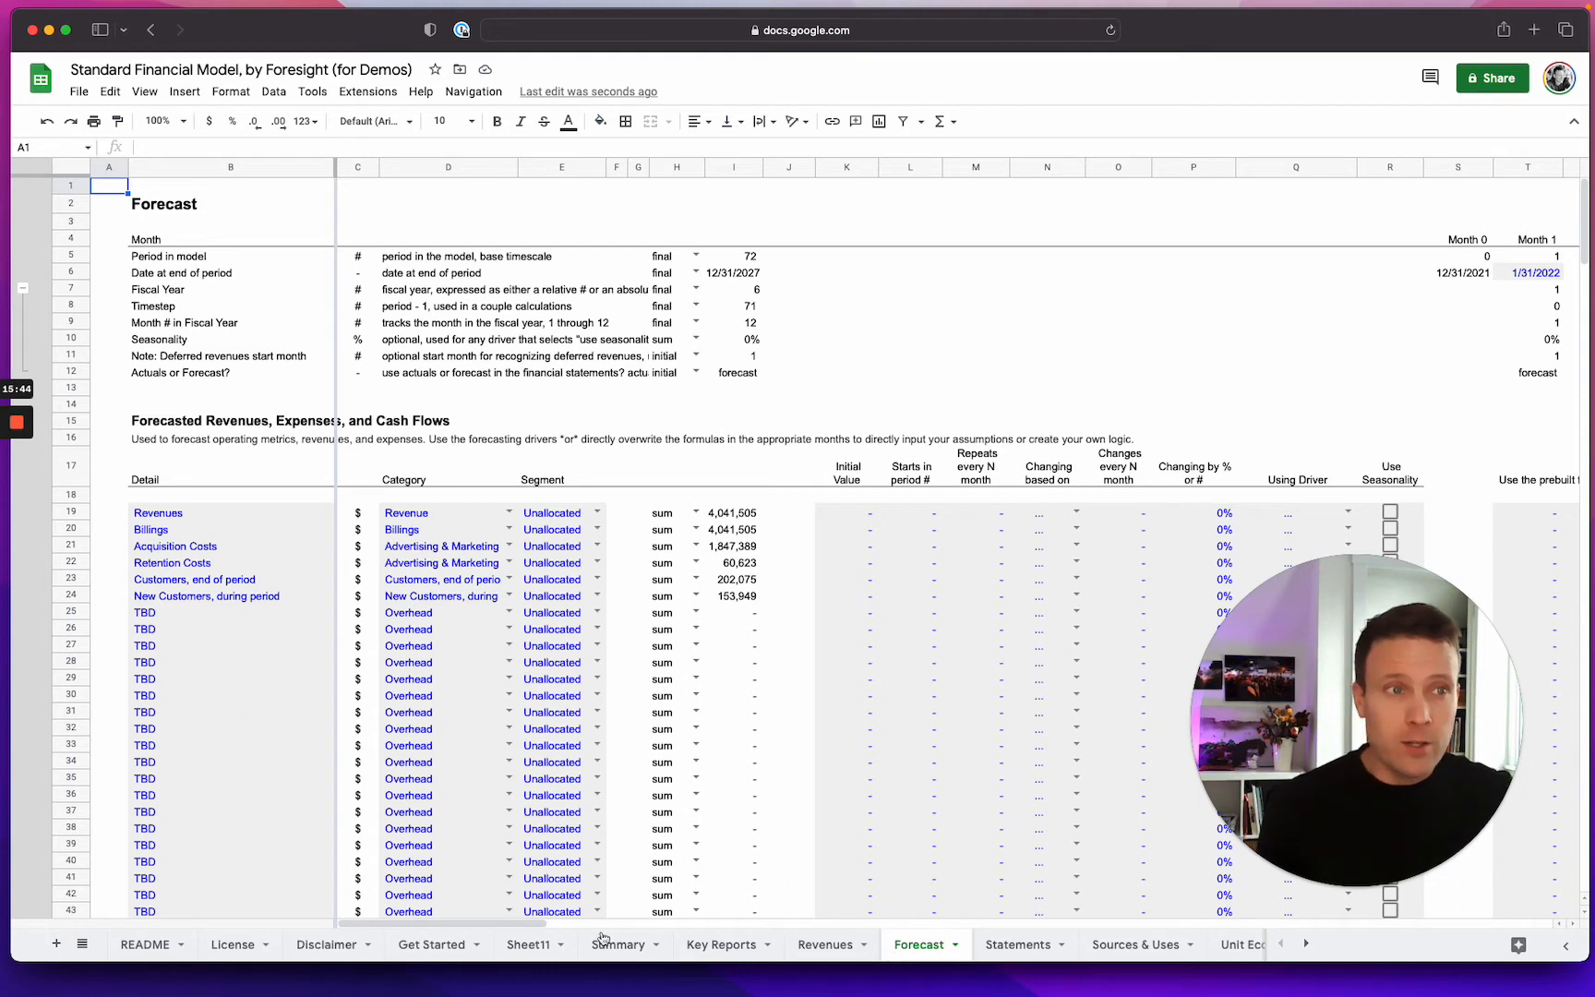
{"action": "left_click", "coordinate": [215, 612]}
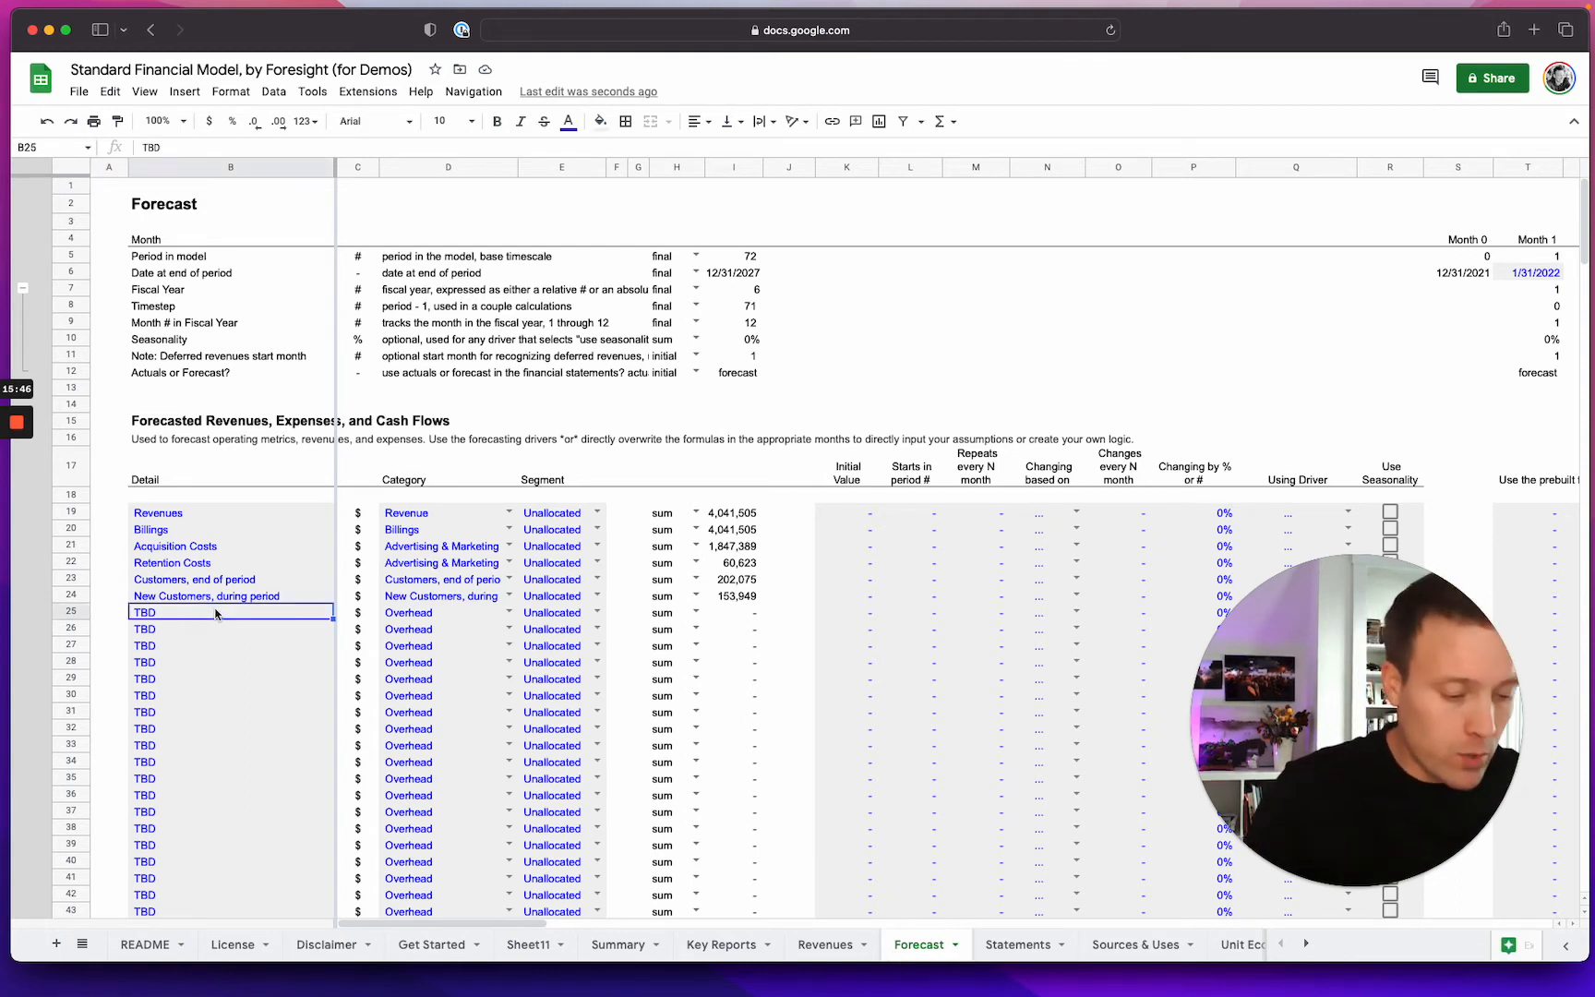
{"action": "type", "text": "SKU 2"}
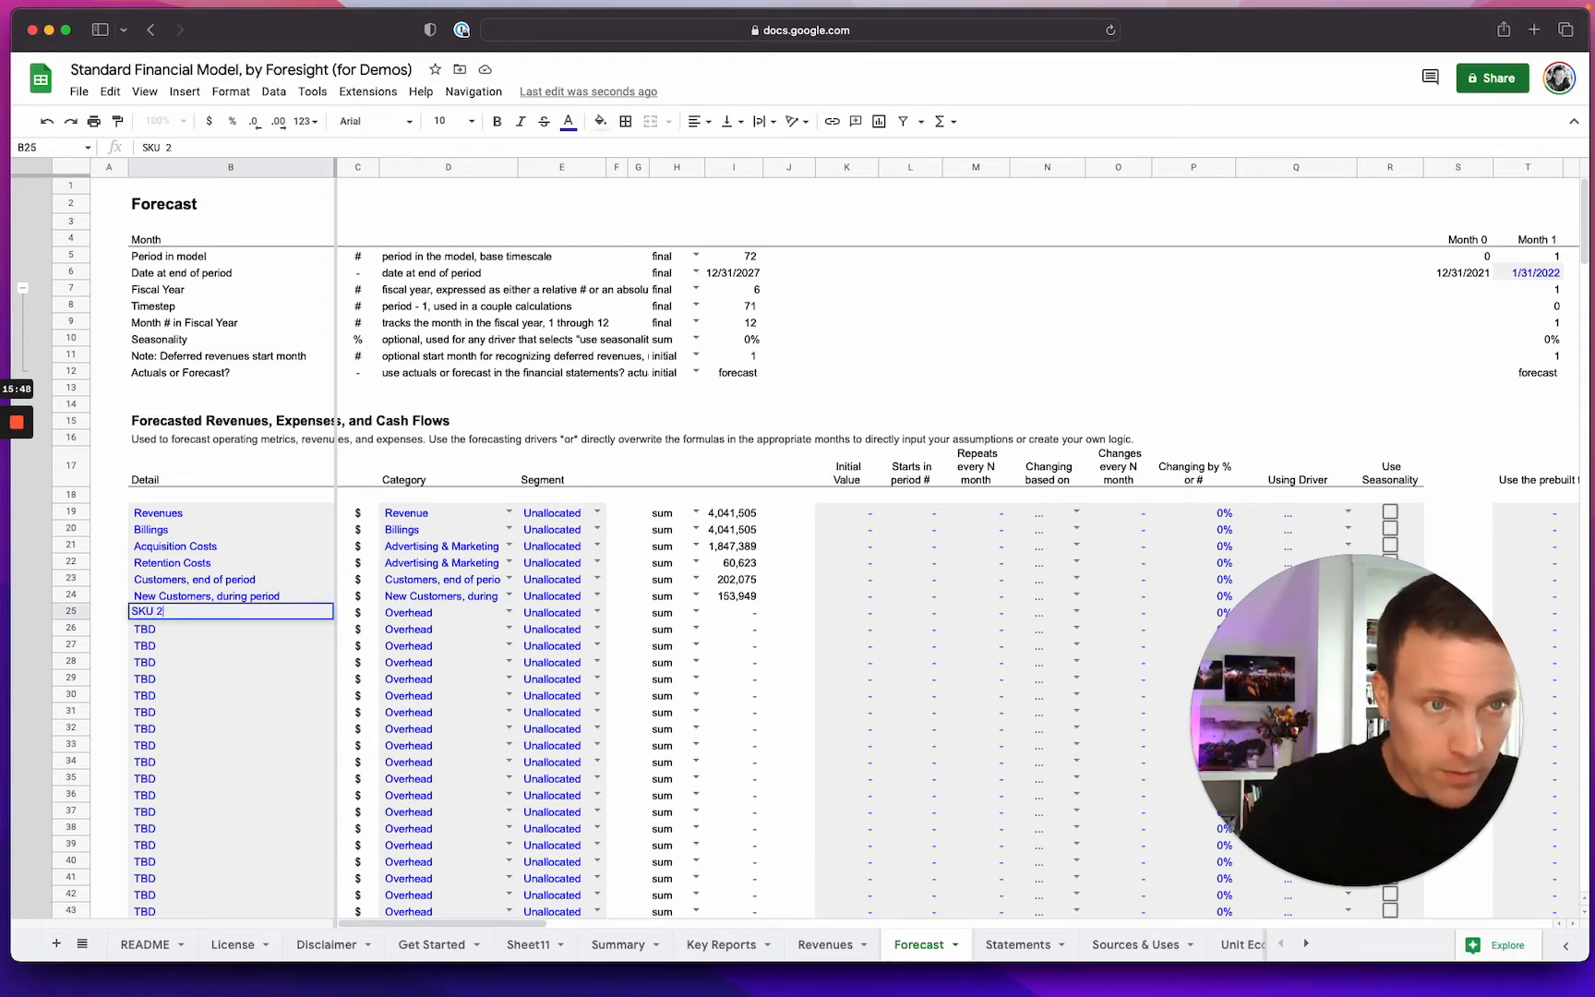
{"action": "key", "text": "Return"}
{"action": "type", "text": "SKU 2"}
{"action": "key", "text": "Escape"}
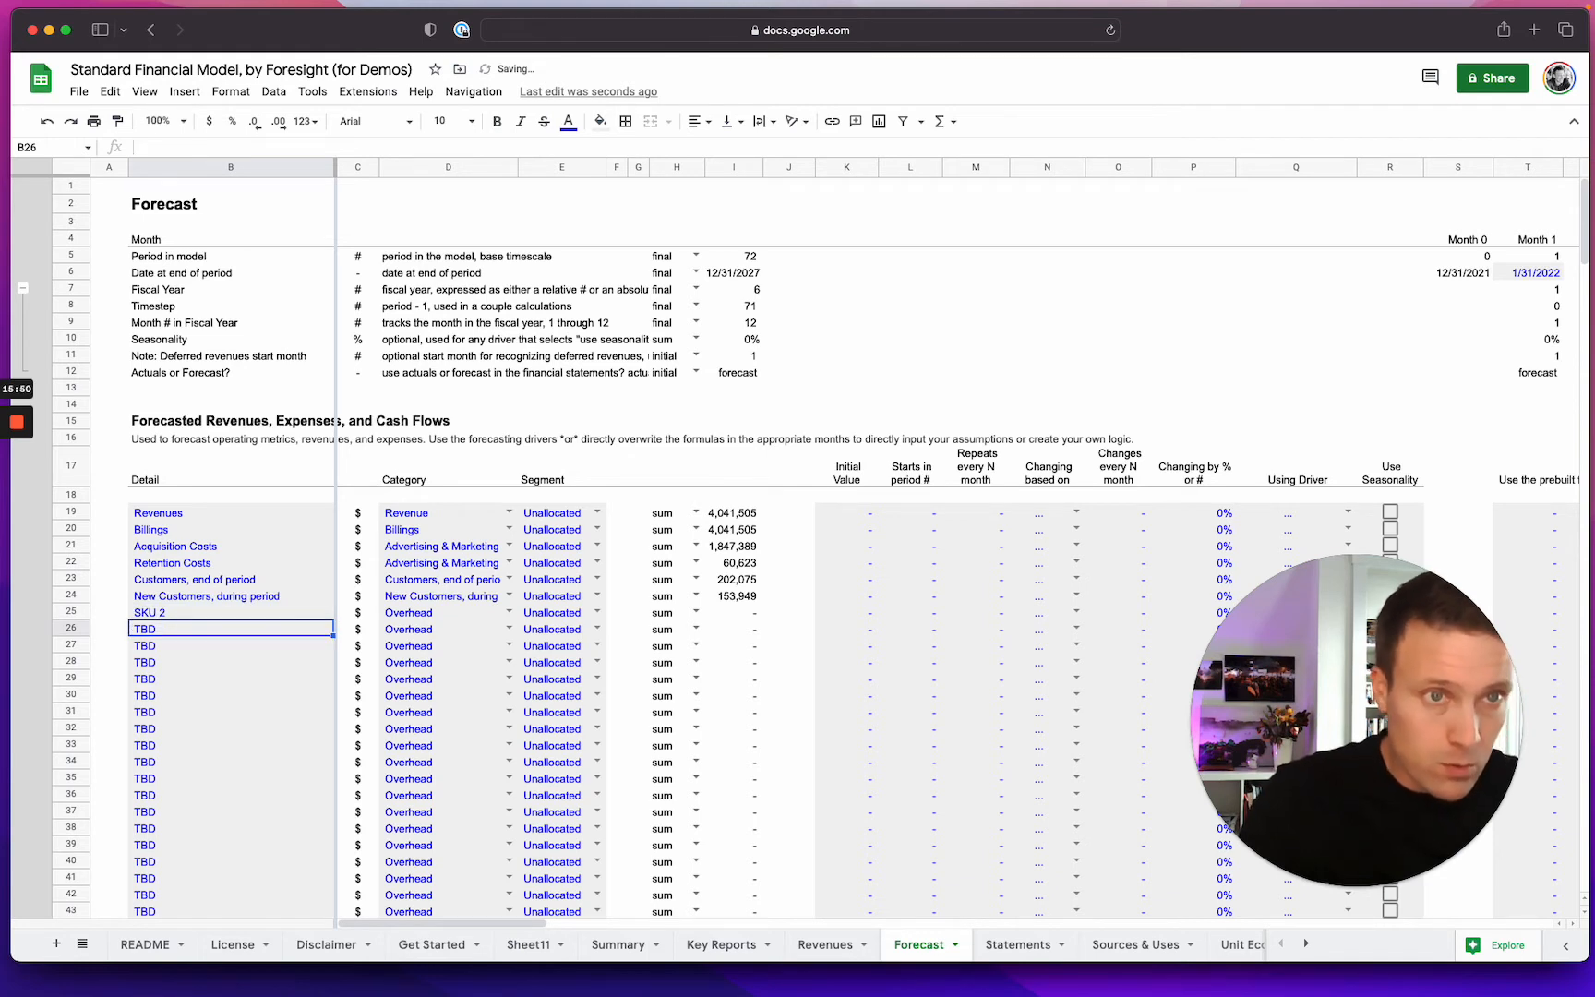
{"action": "key", "text": "Up"}
{"action": "type", "text": "SKU 4"}
{"action": "key", "text": "Return"}
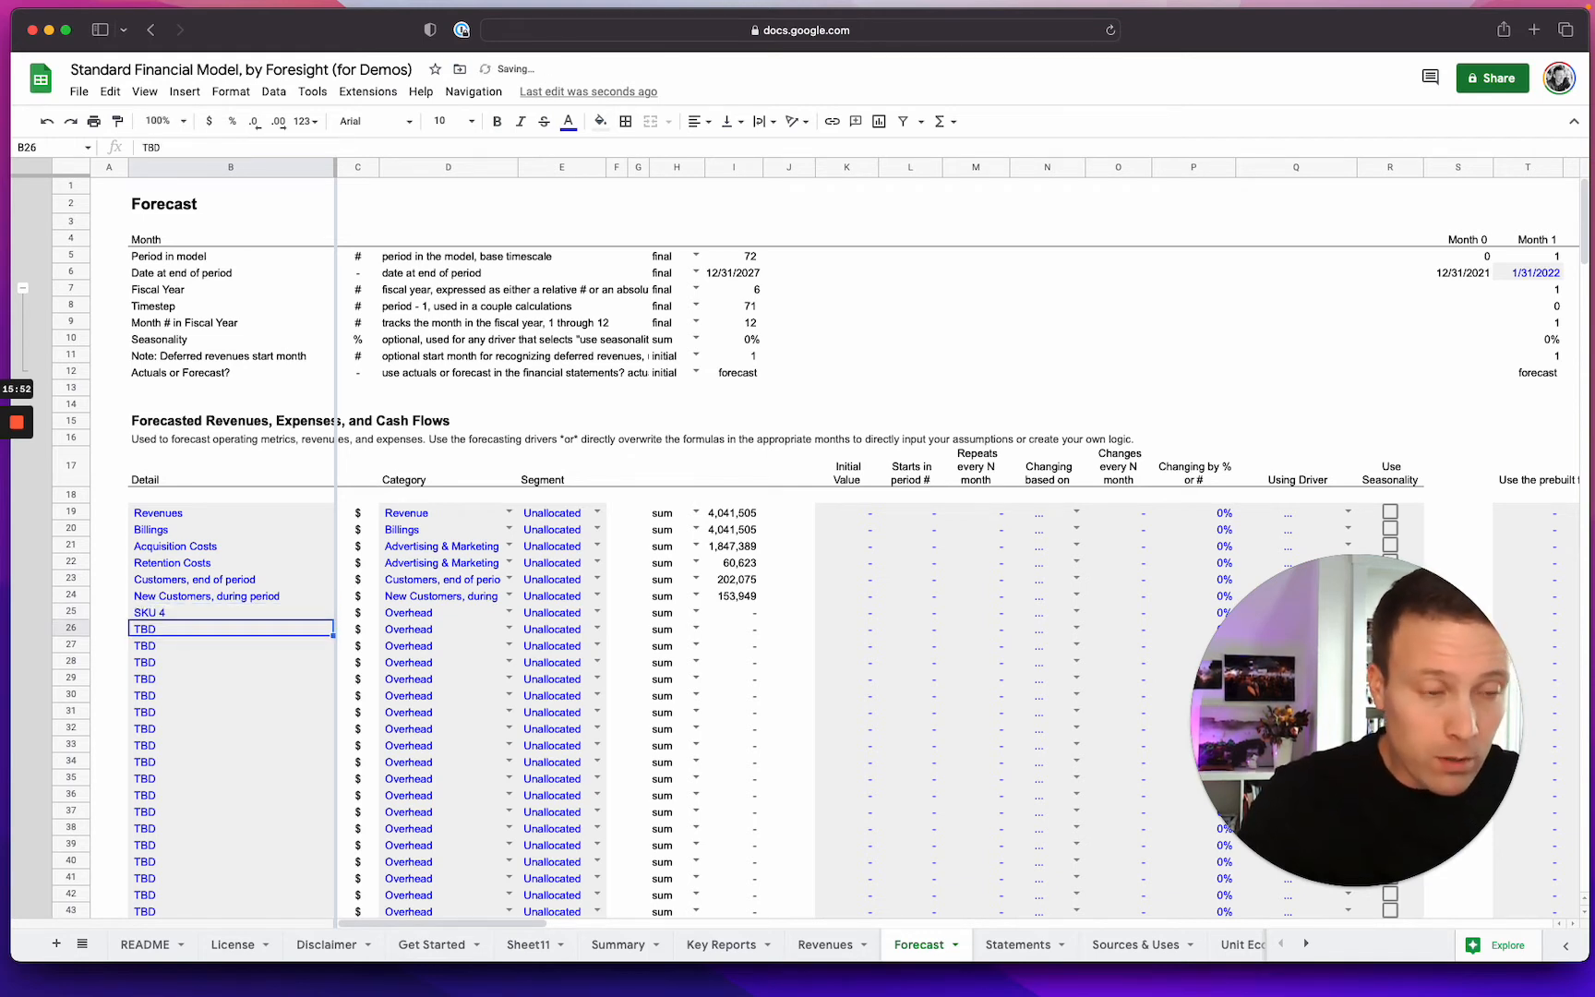
{"action": "type", "text": "SKU 5"}
{"action": "key", "text": "Return"}
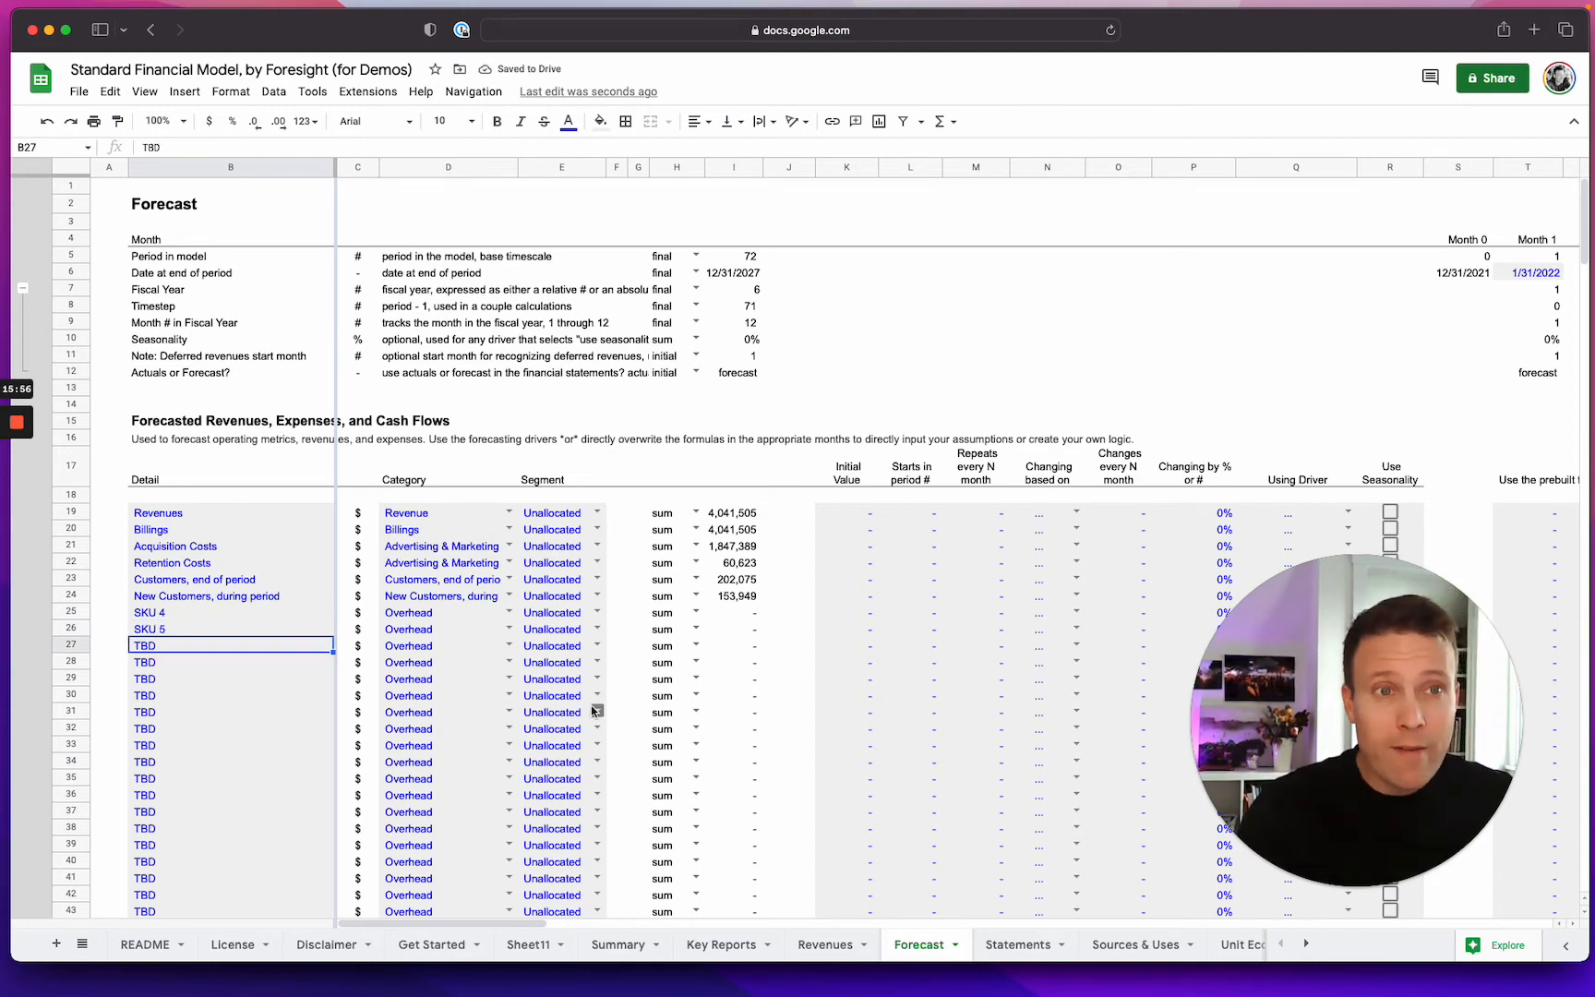
Step: Enter initial values of 25 for SKU 4 and 50 for SKU 5
{"action": "scroll", "coordinate": [592, 710], "scroll_direction": "right", "scroll_amount": 5}
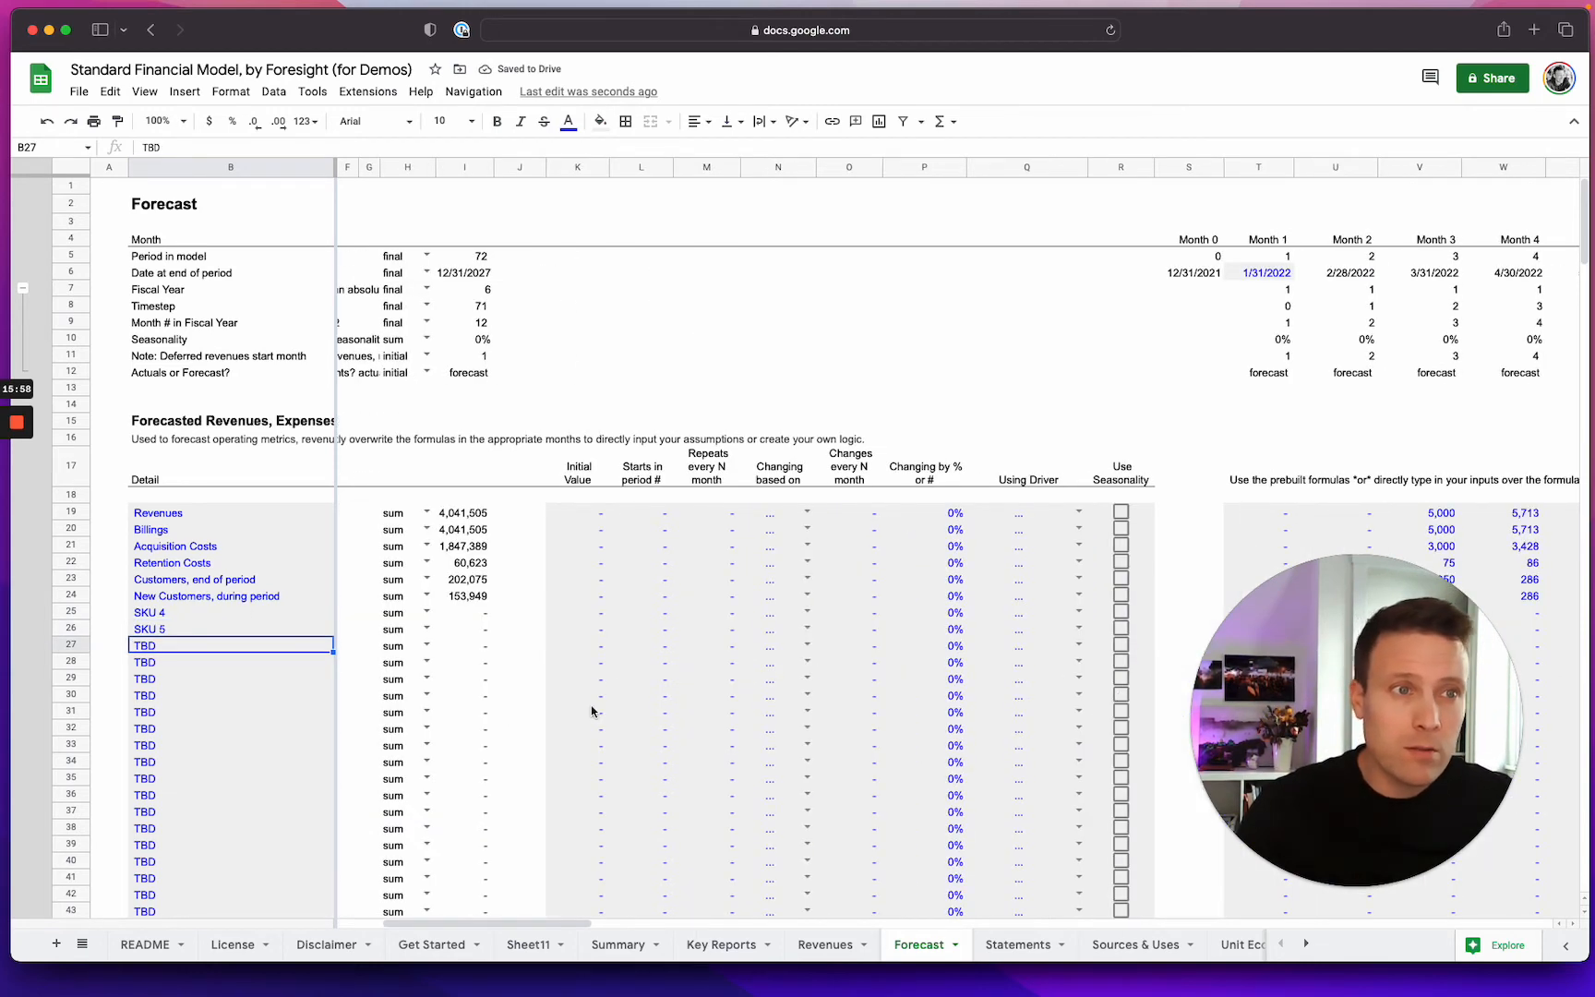
{"action": "left_click", "coordinate": [584, 616]}
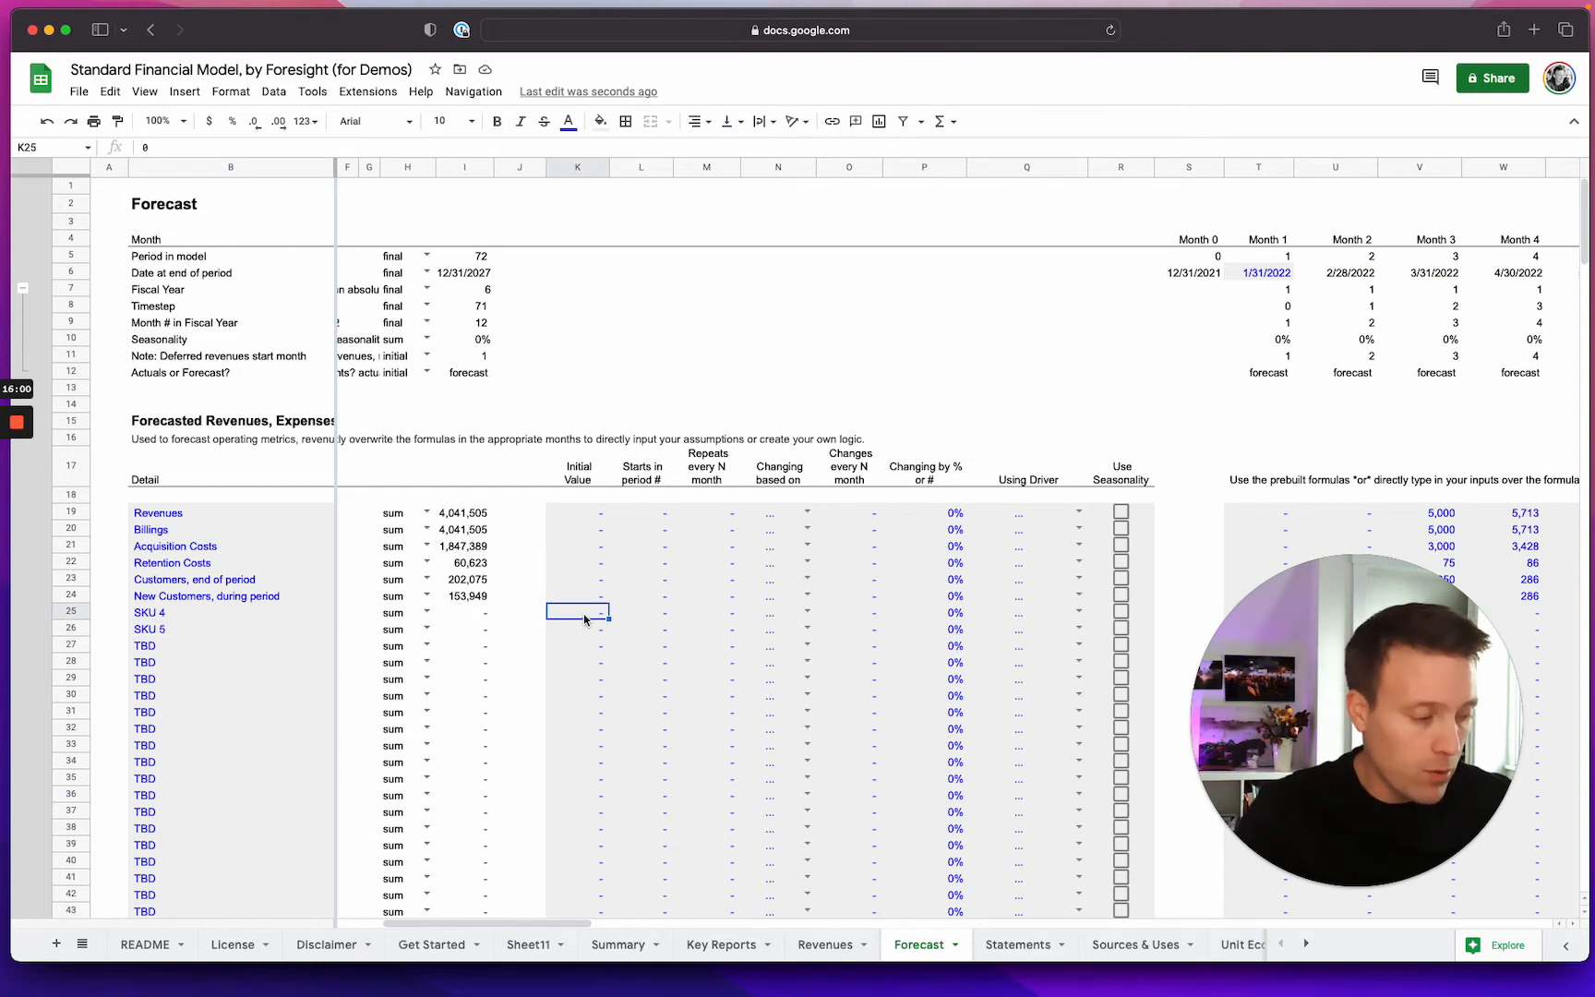
{"action": "type", "text": "25"}
{"action": "key", "text": "Return"}
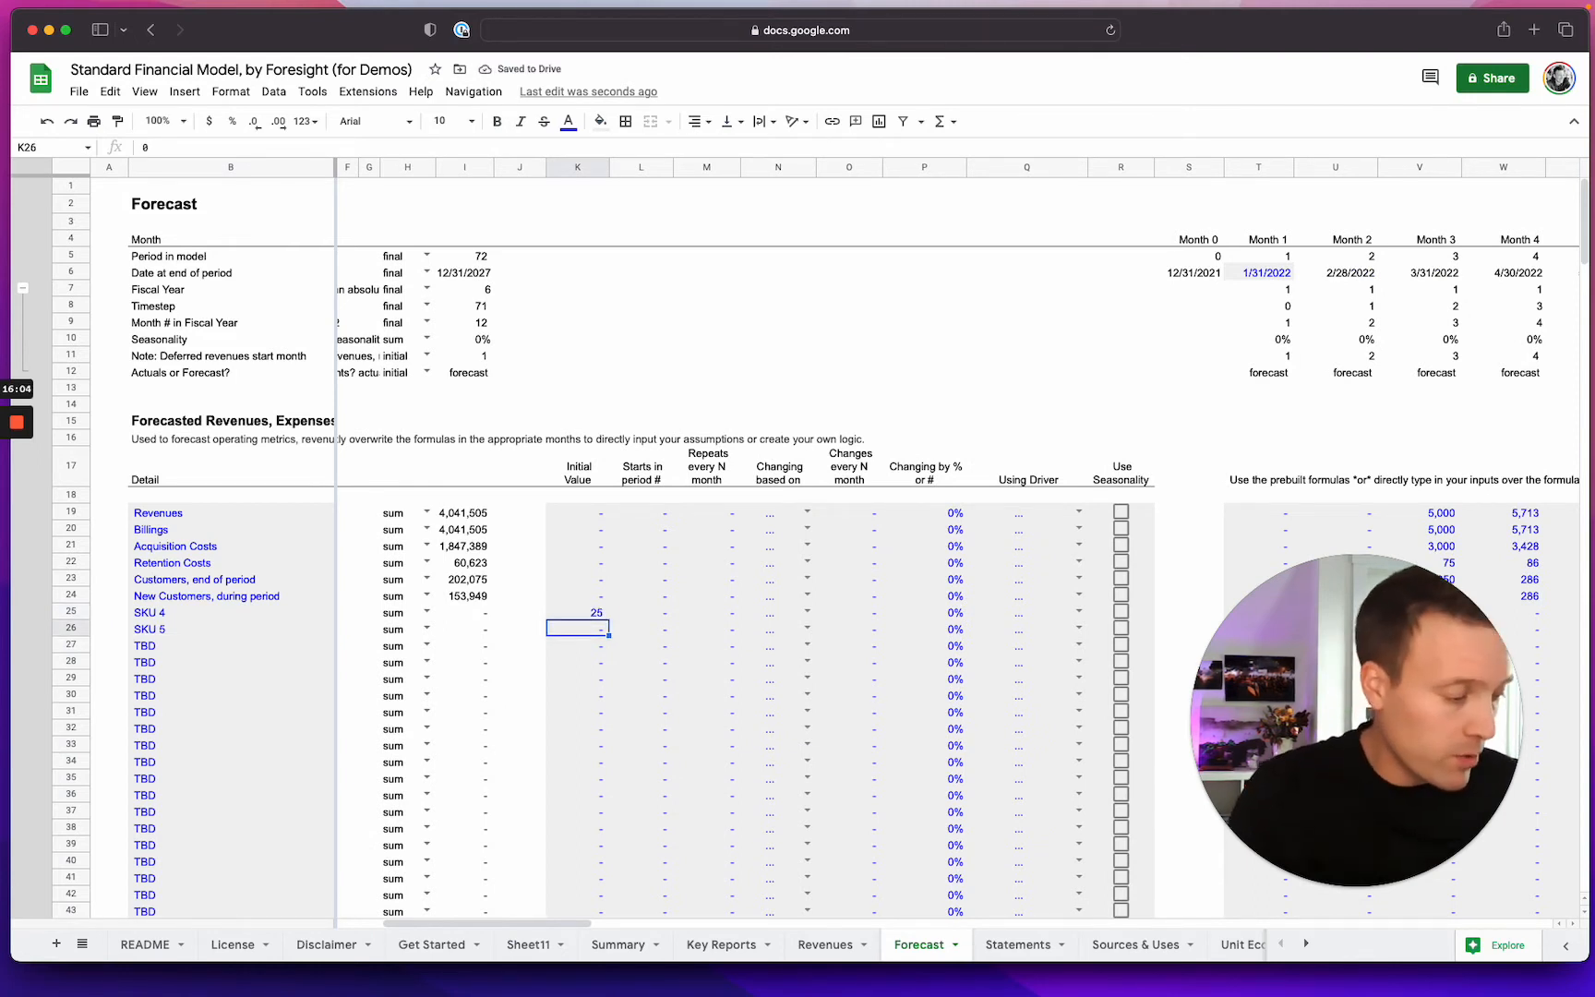
{"action": "type", "text": "50"}
{"action": "key", "text": "Return"}
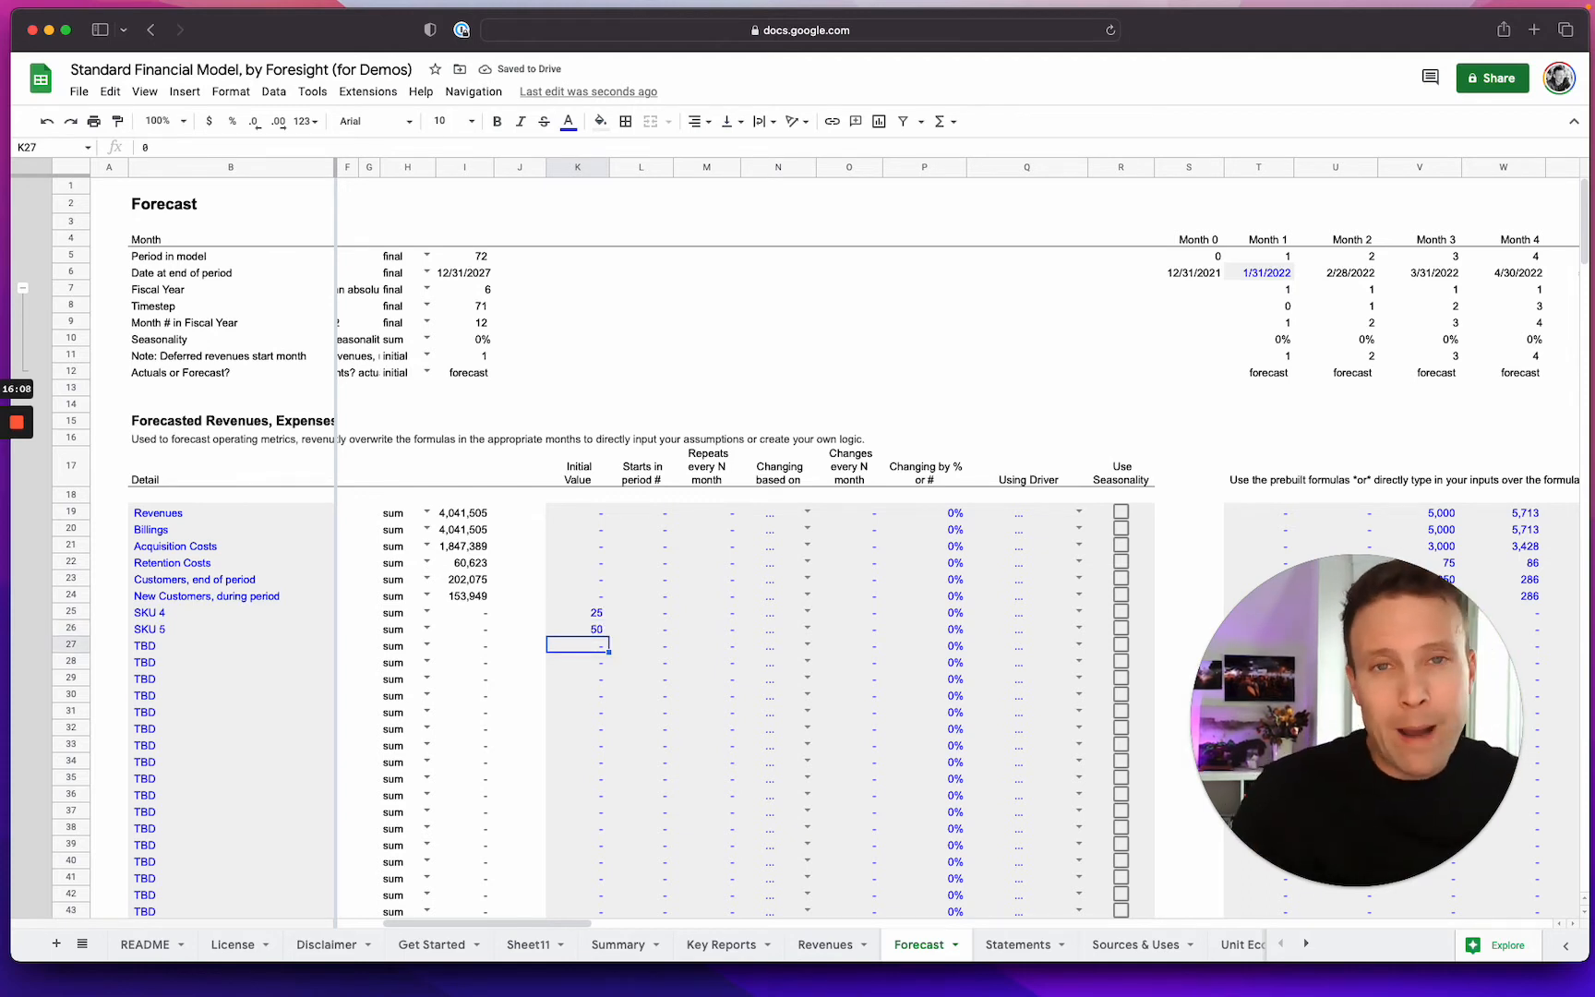
Step: Replace the initial value of SKU 5 with the formula =50*.1
{"action": "left_click", "coordinate": [577, 612]}
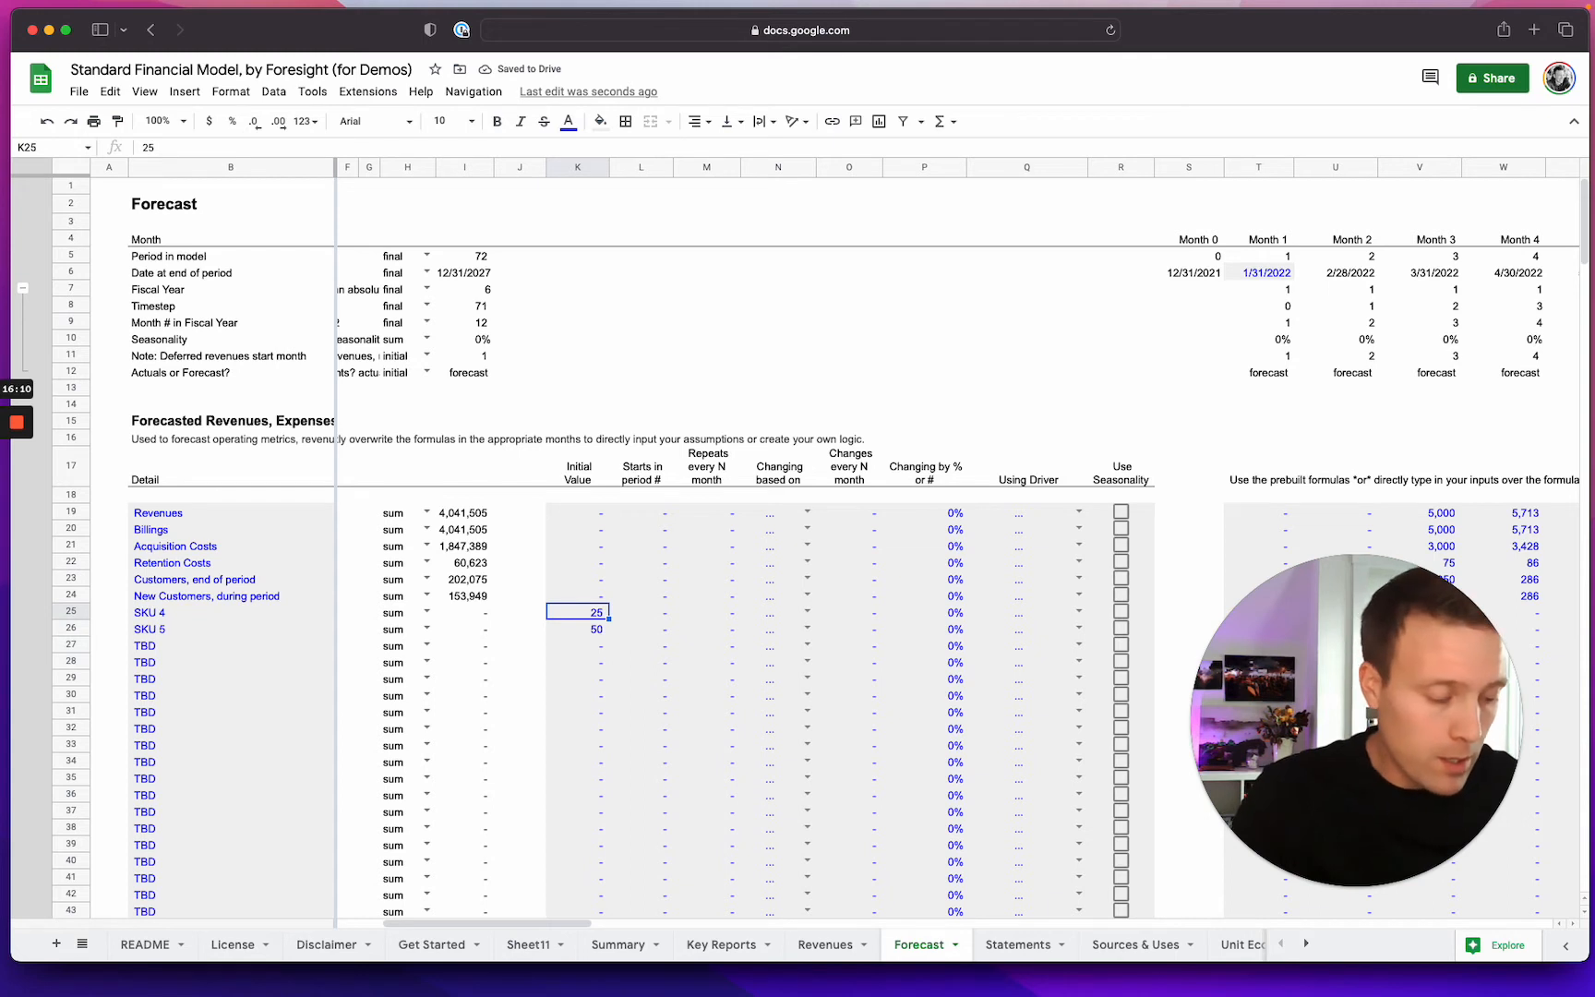
{"action": "key", "text": "Down"}
{"action": "type", "text": "="}
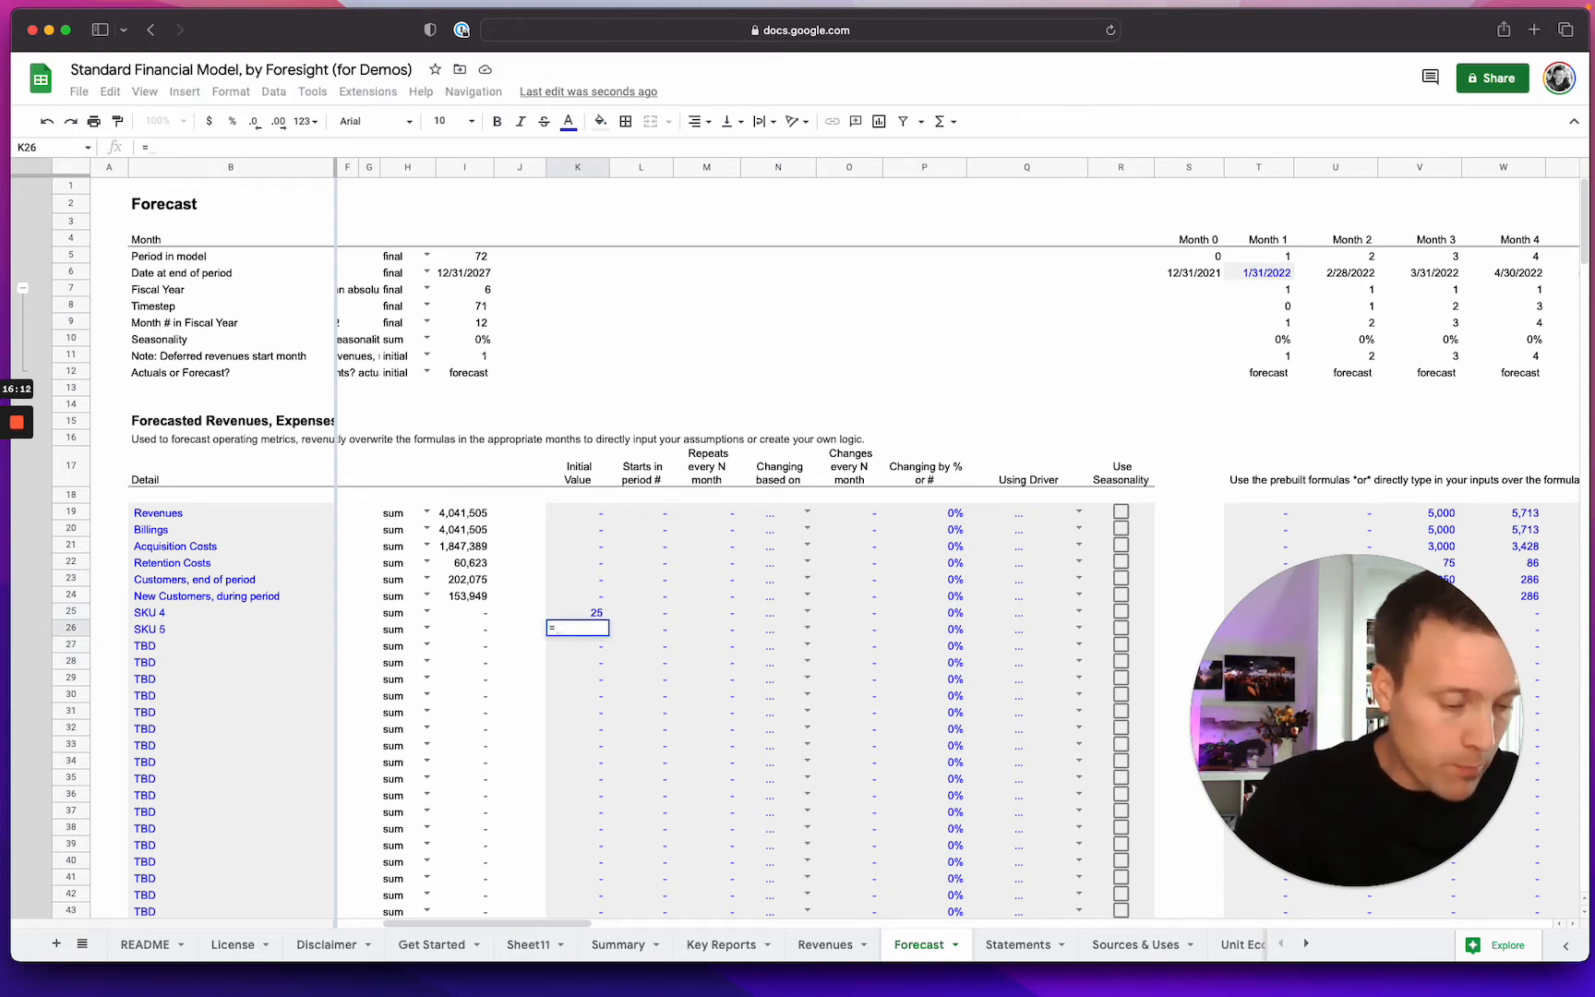
{"action": "type", "text": "50"}
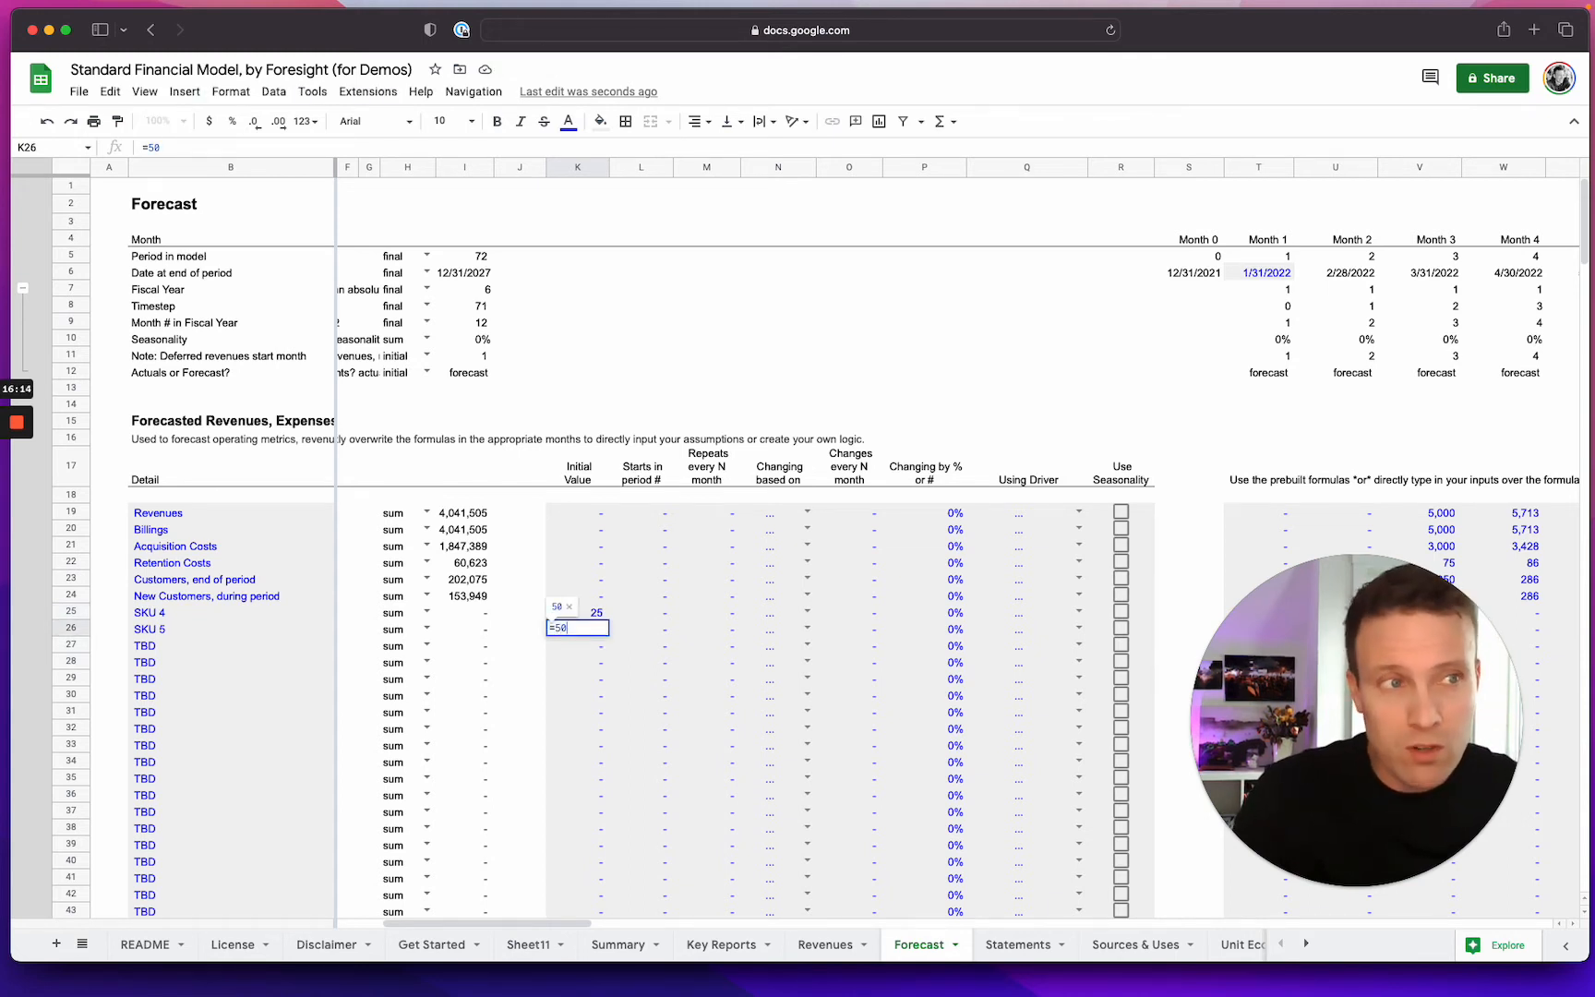
{"action": "type", "text": "*.1"}
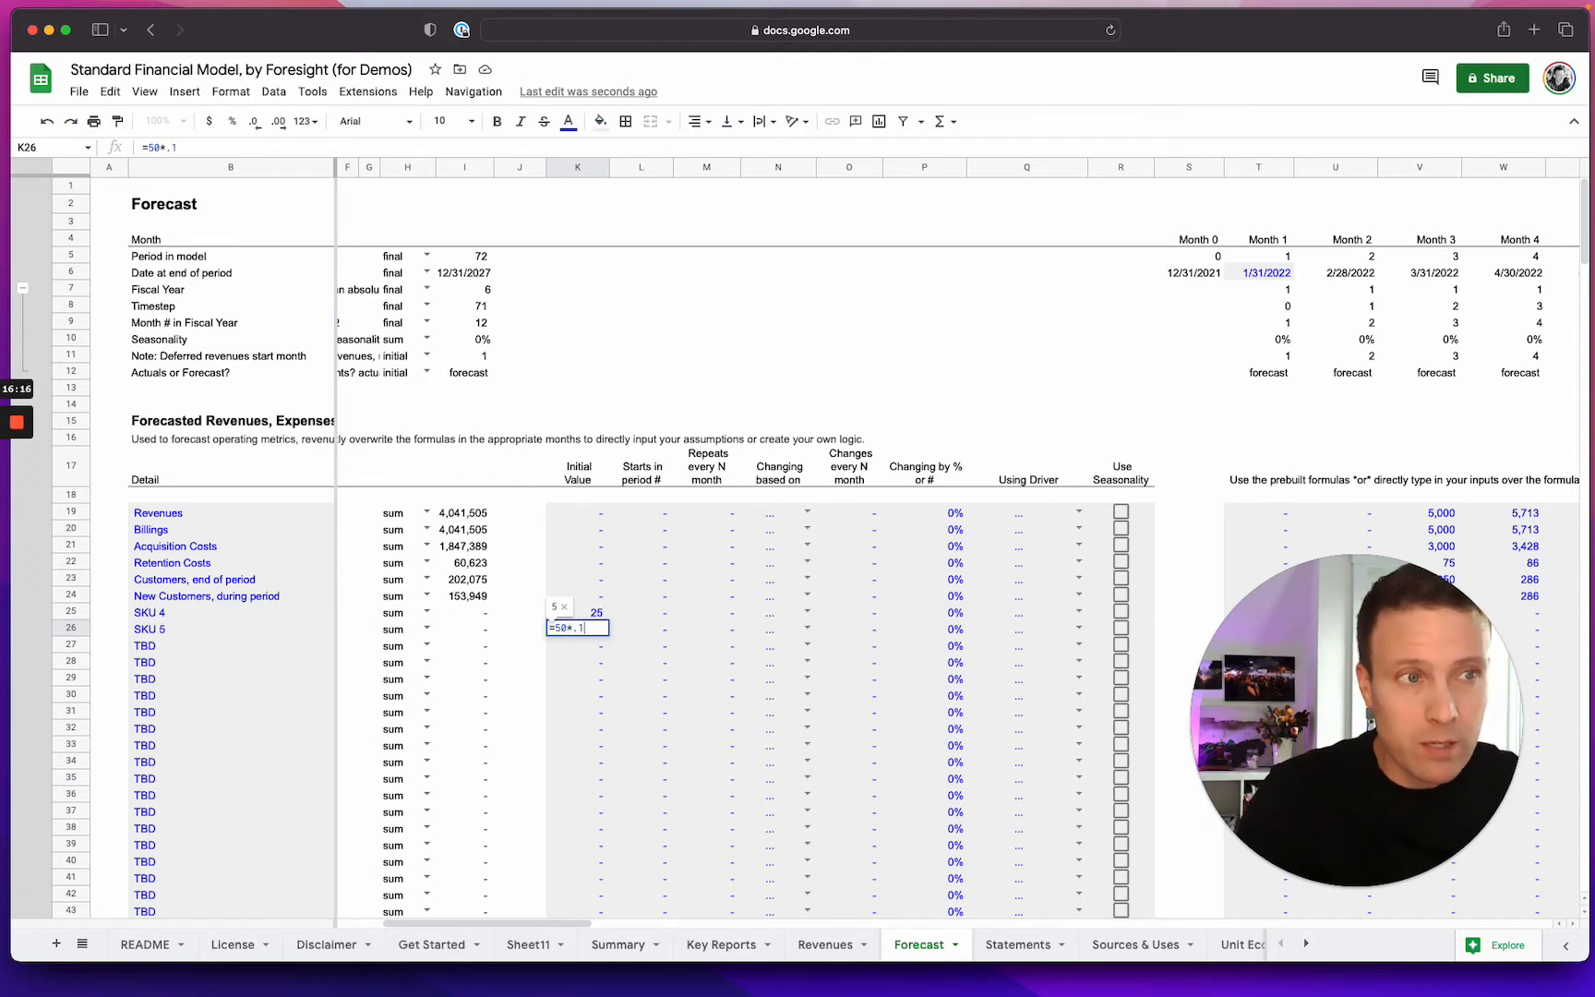
{"action": "key", "text": "Return"}
Step: Set the starting period to 1 for SKU 4 and 12 for SKU 5
{"action": "key", "text": "Right"}
{"action": "key", "text": "Up"}
{"action": "key", "text": "Up"}
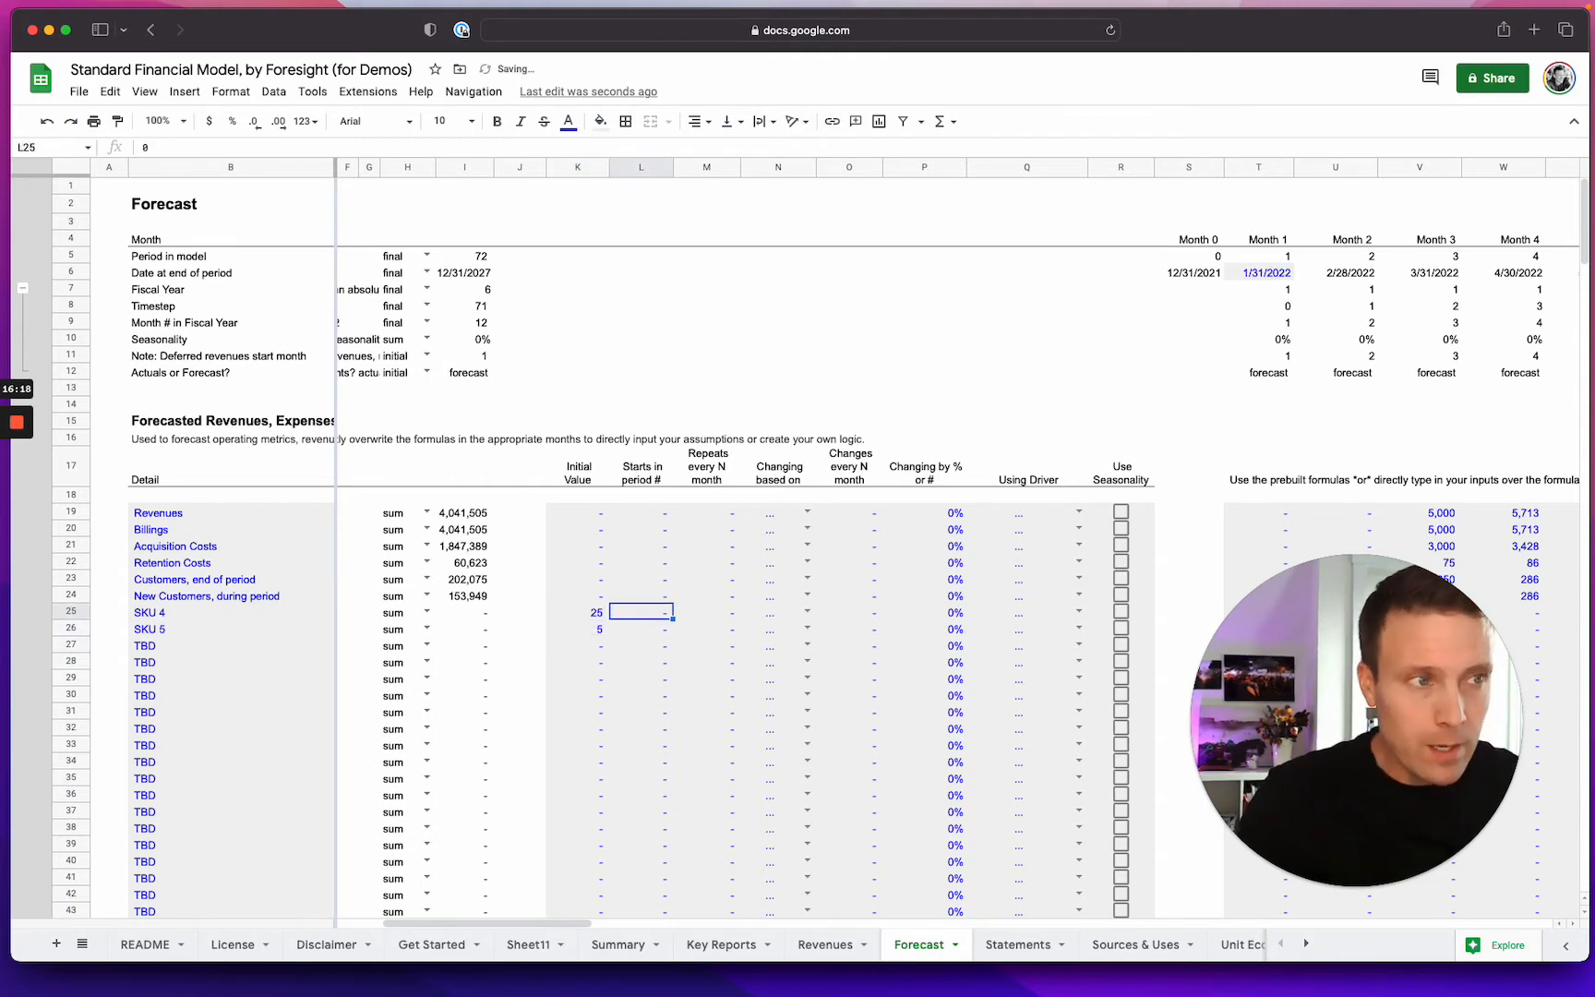
{"action": "type", "text": "1"}
{"action": "key", "text": "Return"}
{"action": "type", "text": "1"}
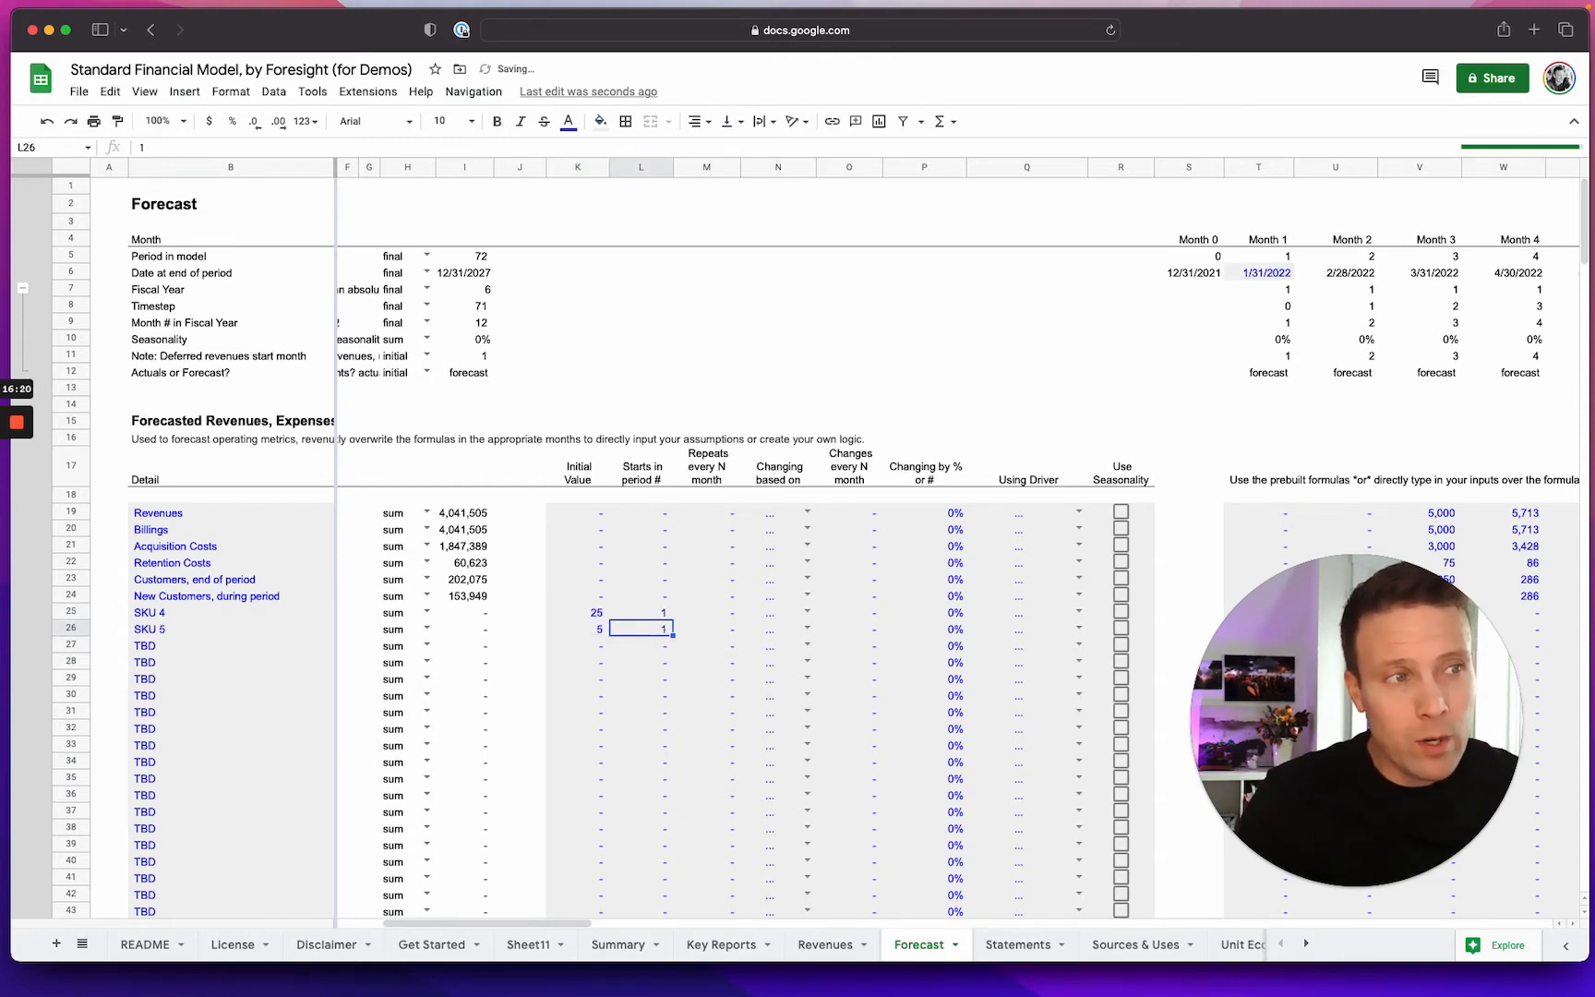
{"action": "type", "text": "2"}
{"action": "key", "text": "Right"}
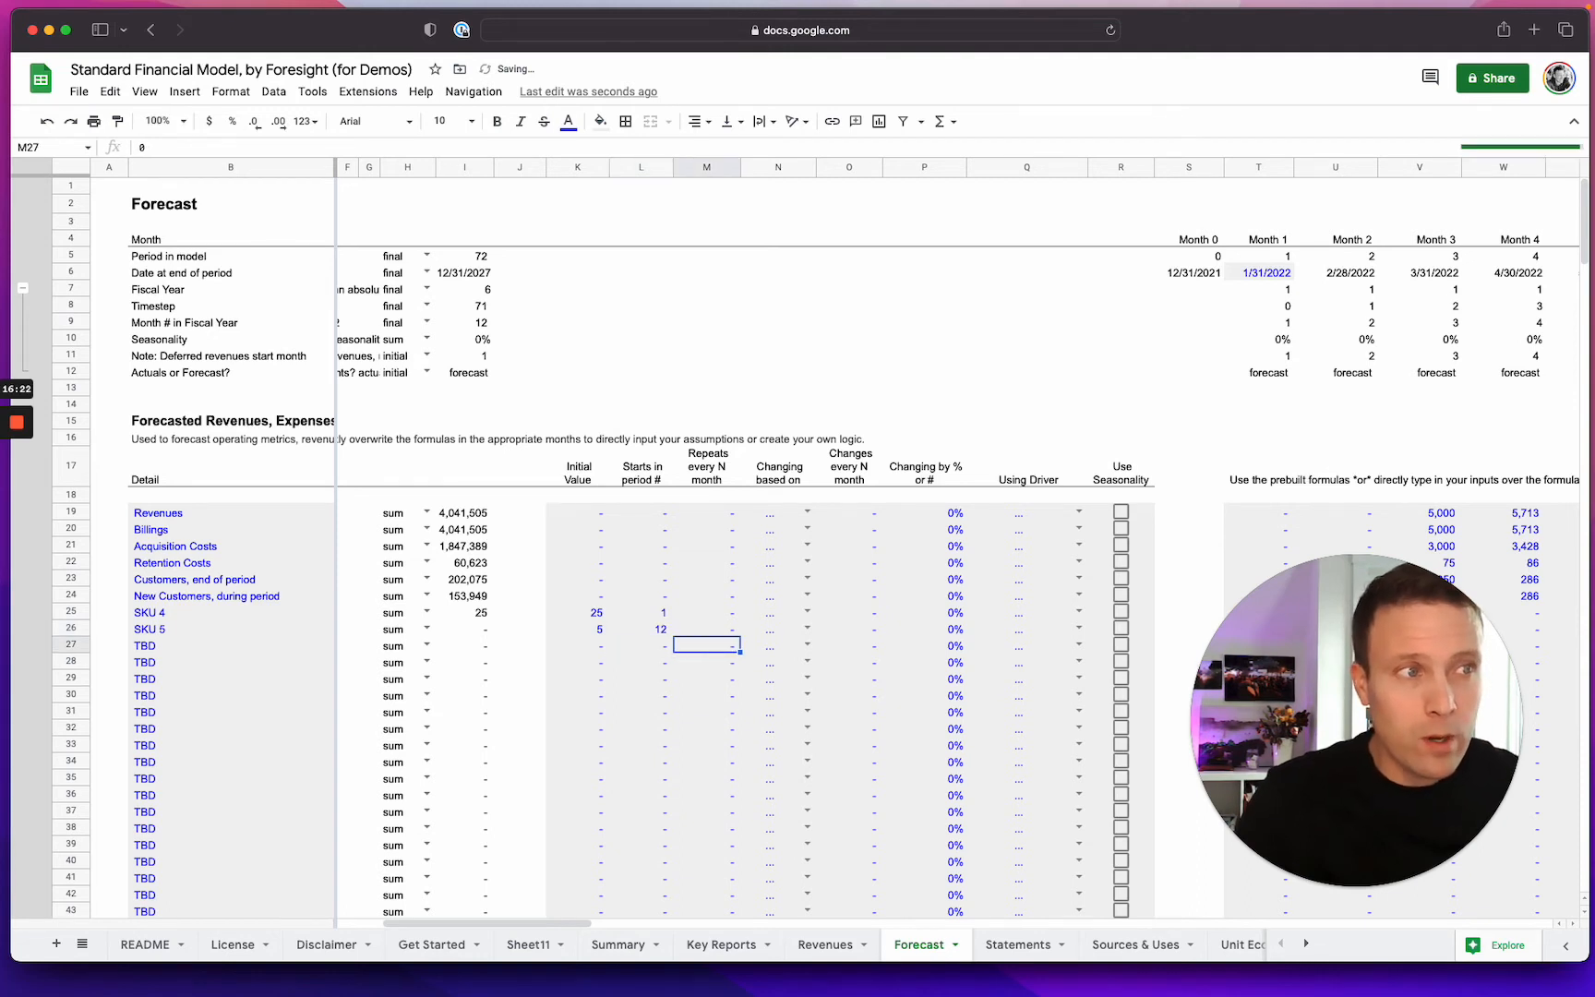
Step: Make both SKU 4 and SKU 5 repeat every 1 month
{"action": "key", "text": "Up"}
{"action": "type", "text": "1"}
{"action": "key", "text": "Return"}
{"action": "type", "text": "1"}
{"action": "key", "text": "Return"}
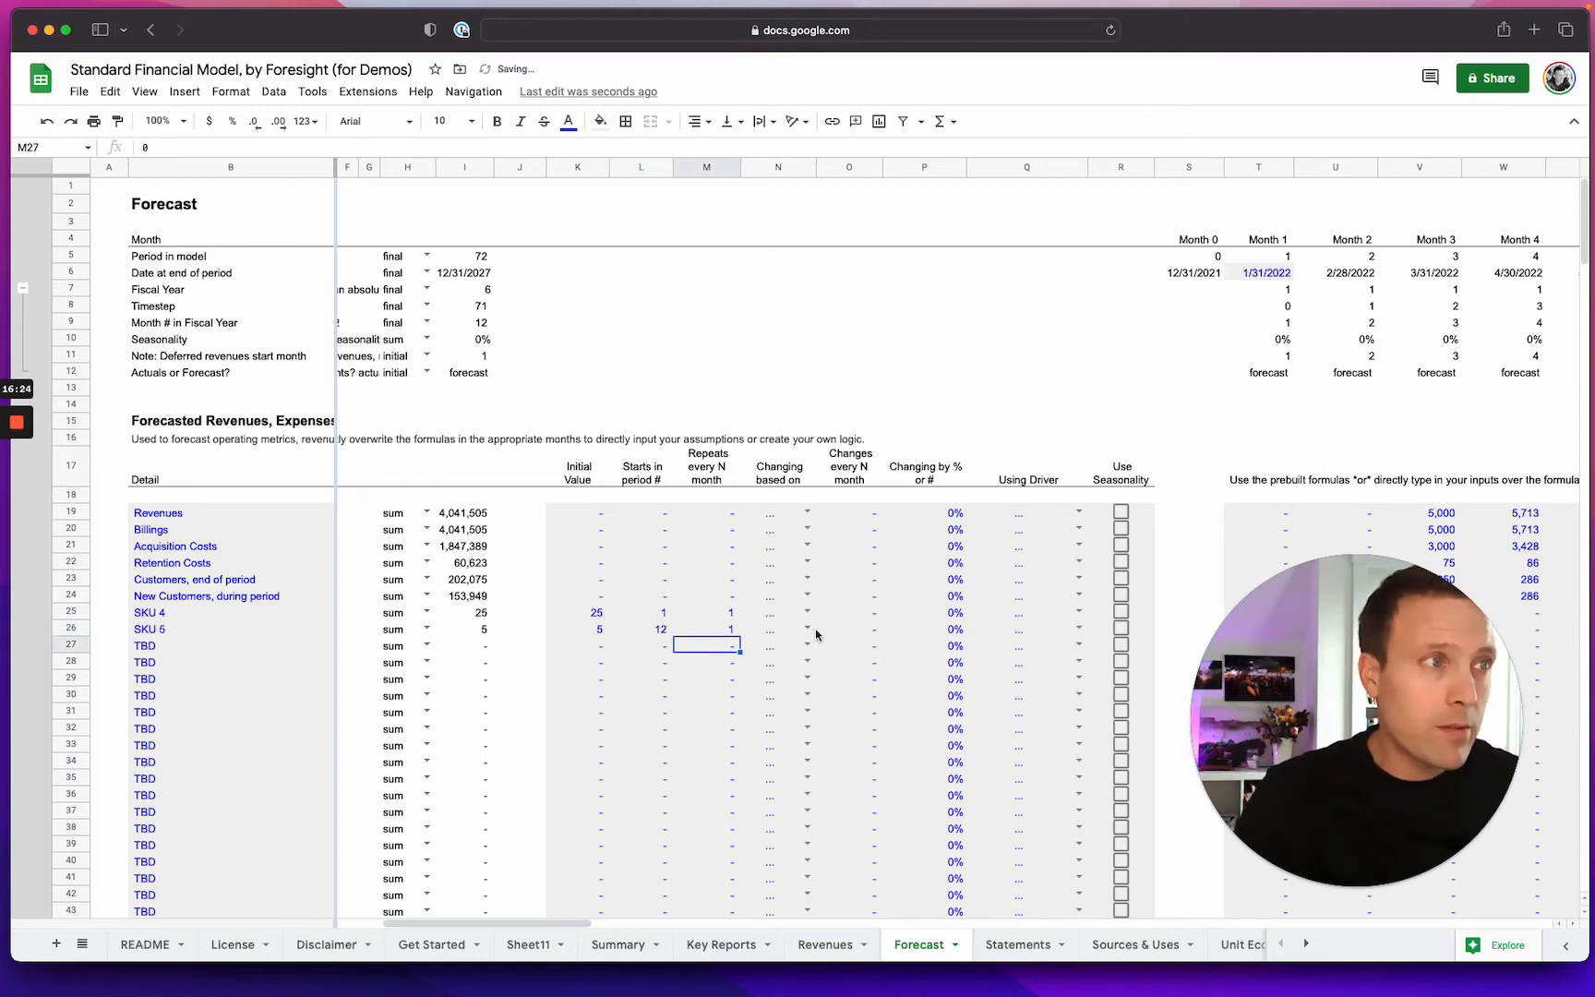
Step: Choose "Customers, end of period" as the driver for both SKU 4 and SKU 5
{"action": "scroll", "coordinate": [929, 618], "scroll_direction": "right", "scroll_amount": 4}
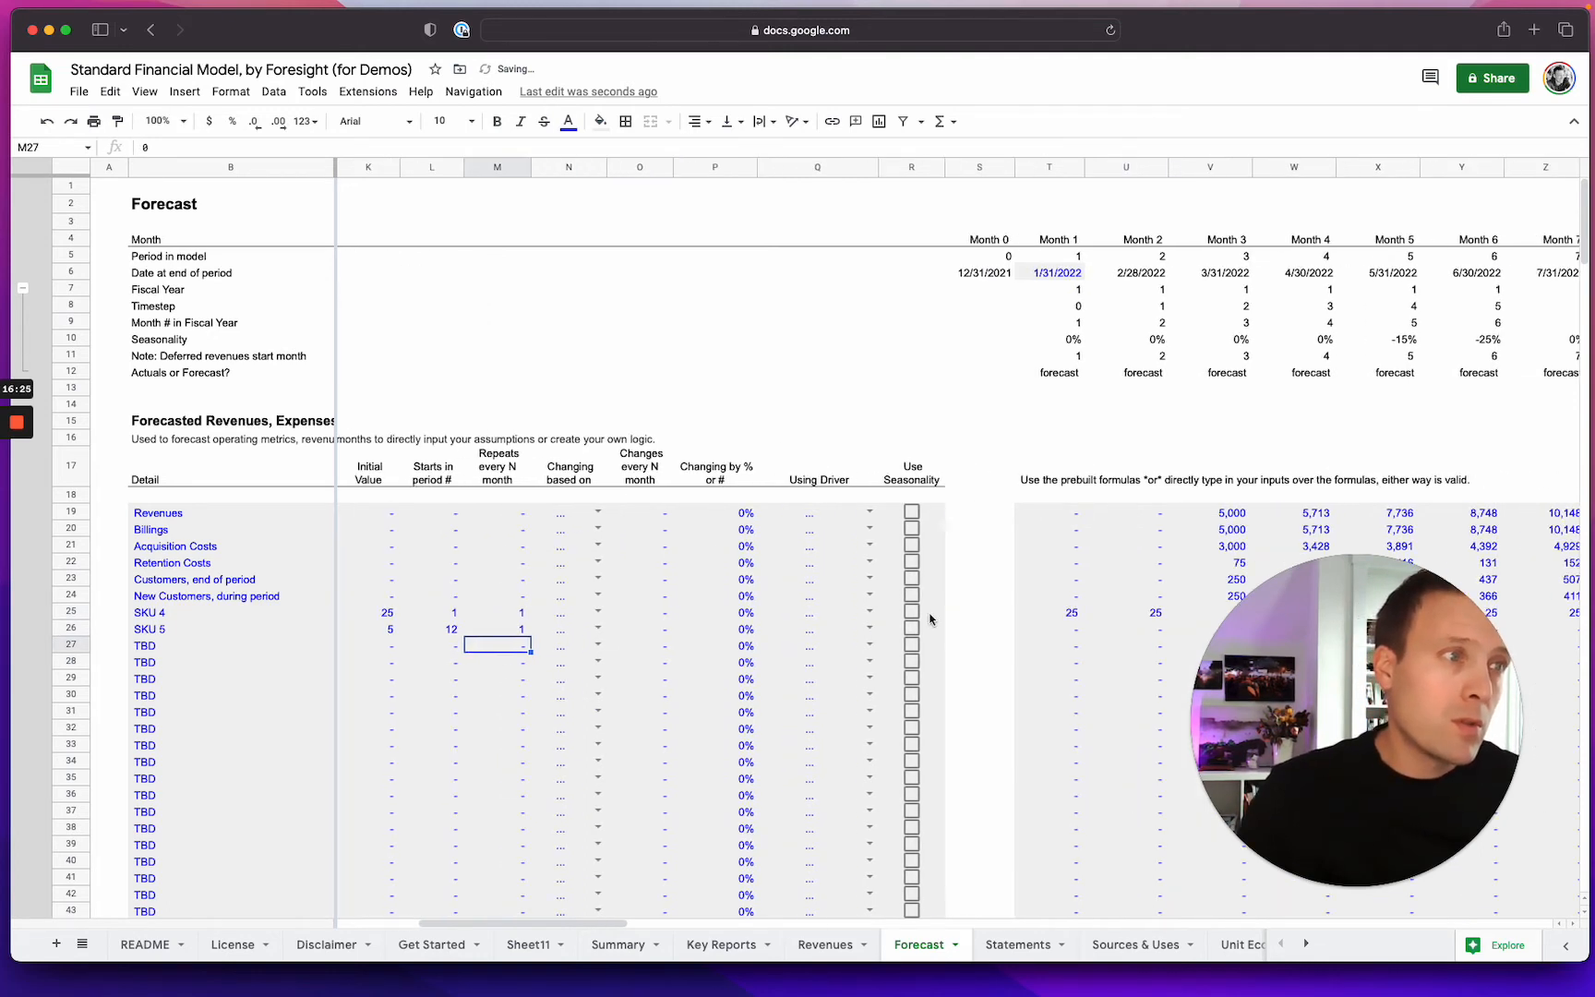
{"action": "left_click", "coordinate": [870, 612]}
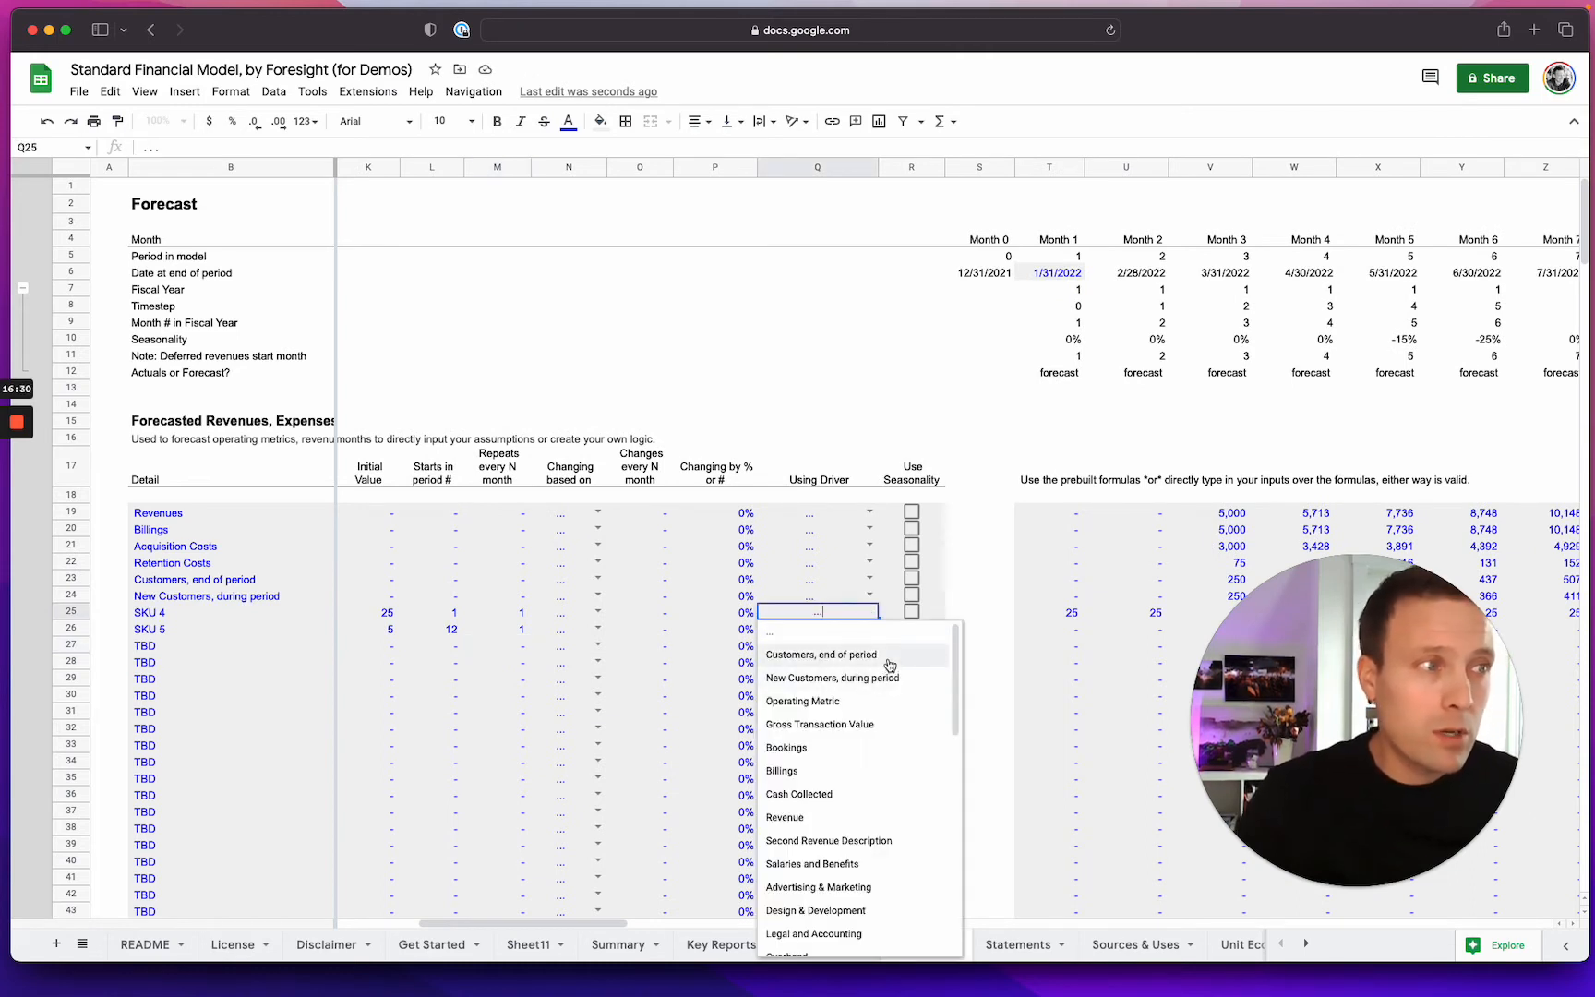
{"action": "left_click", "coordinate": [821, 655]}
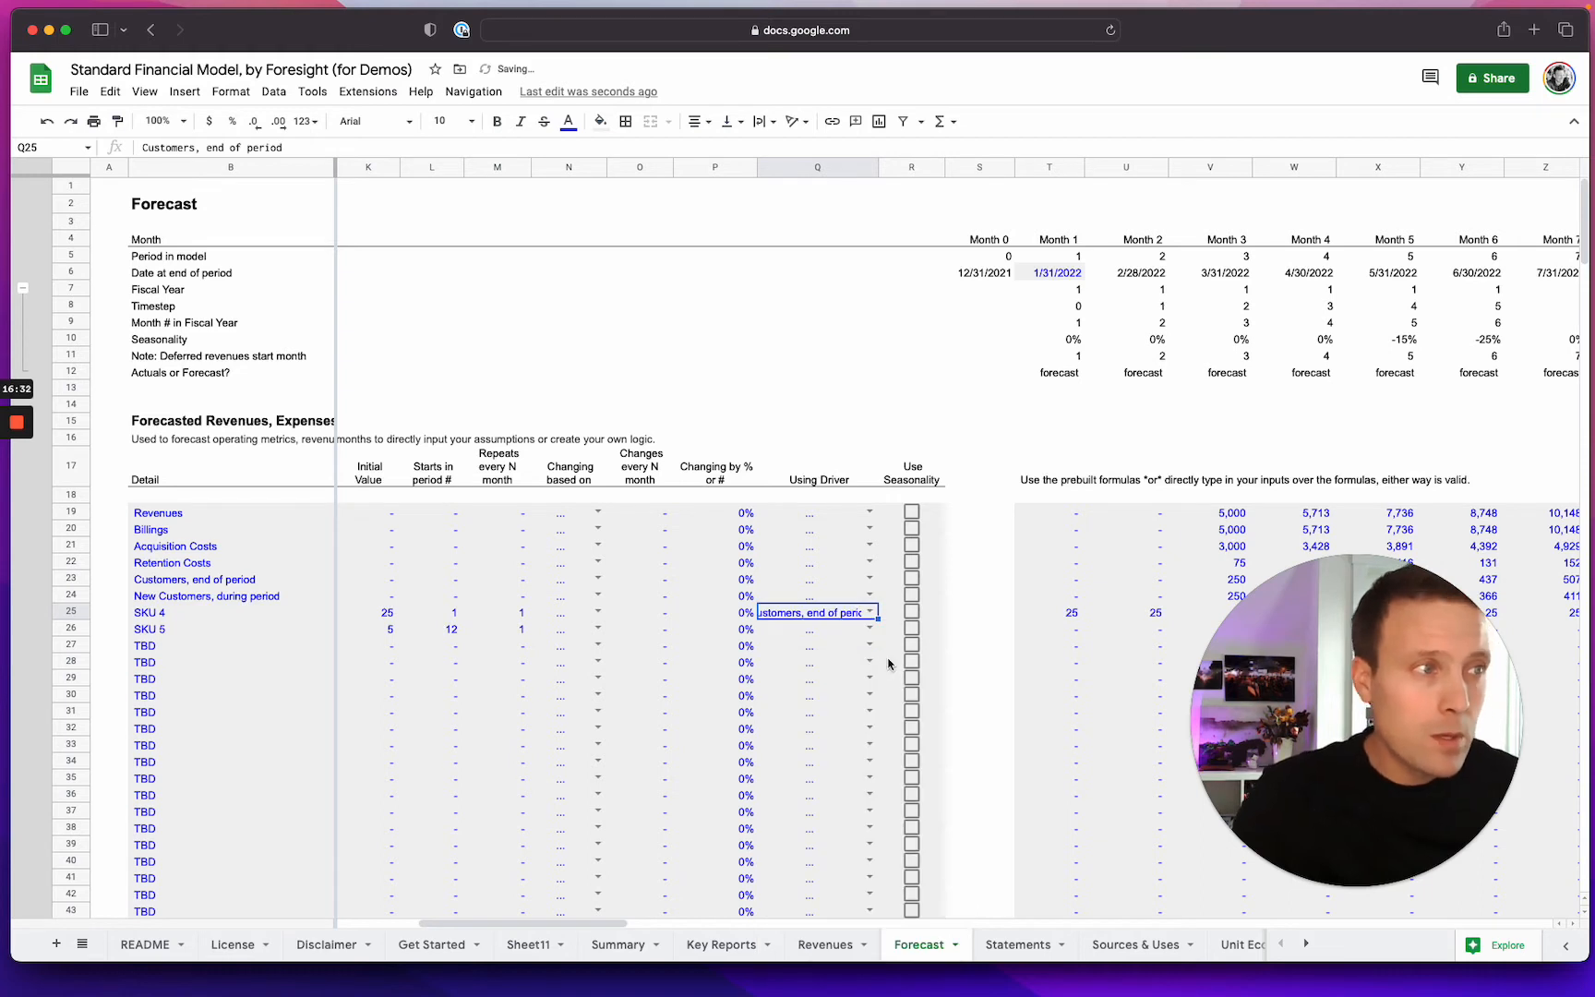
{"action": "left_click", "coordinate": [869, 629]}
{"action": "left_click", "coordinate": [868, 672]}
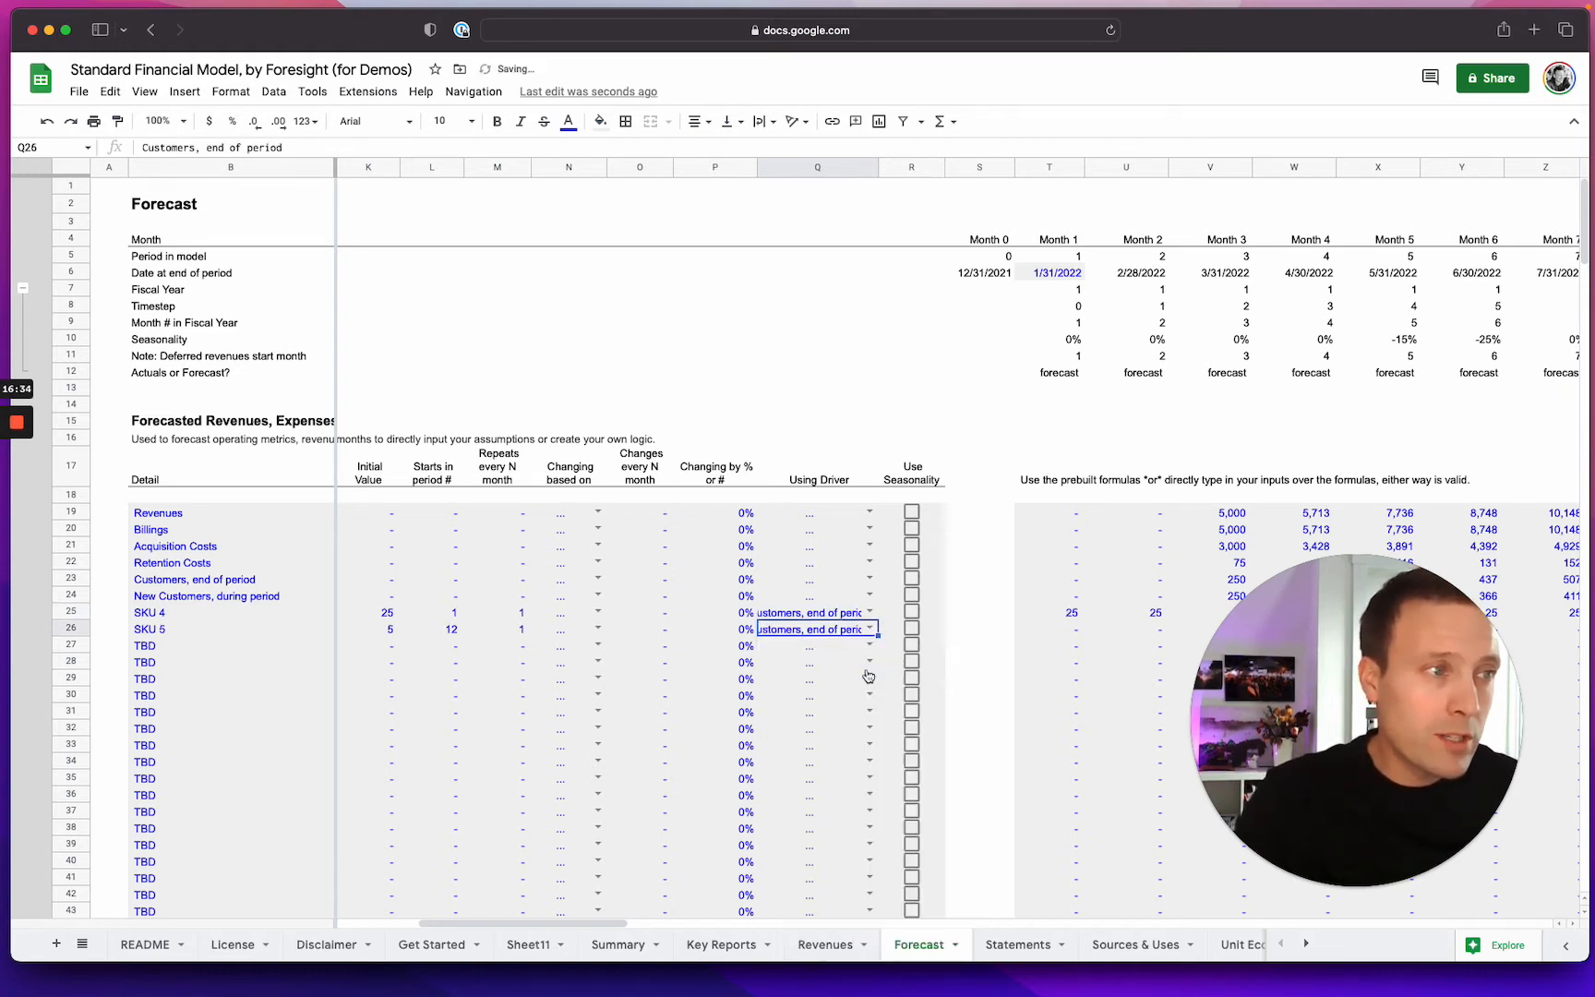
Step: Set the "Changing based on" method to "# per" for both SKU 4 and SKU 5
{"action": "left_click", "coordinate": [598, 612]}
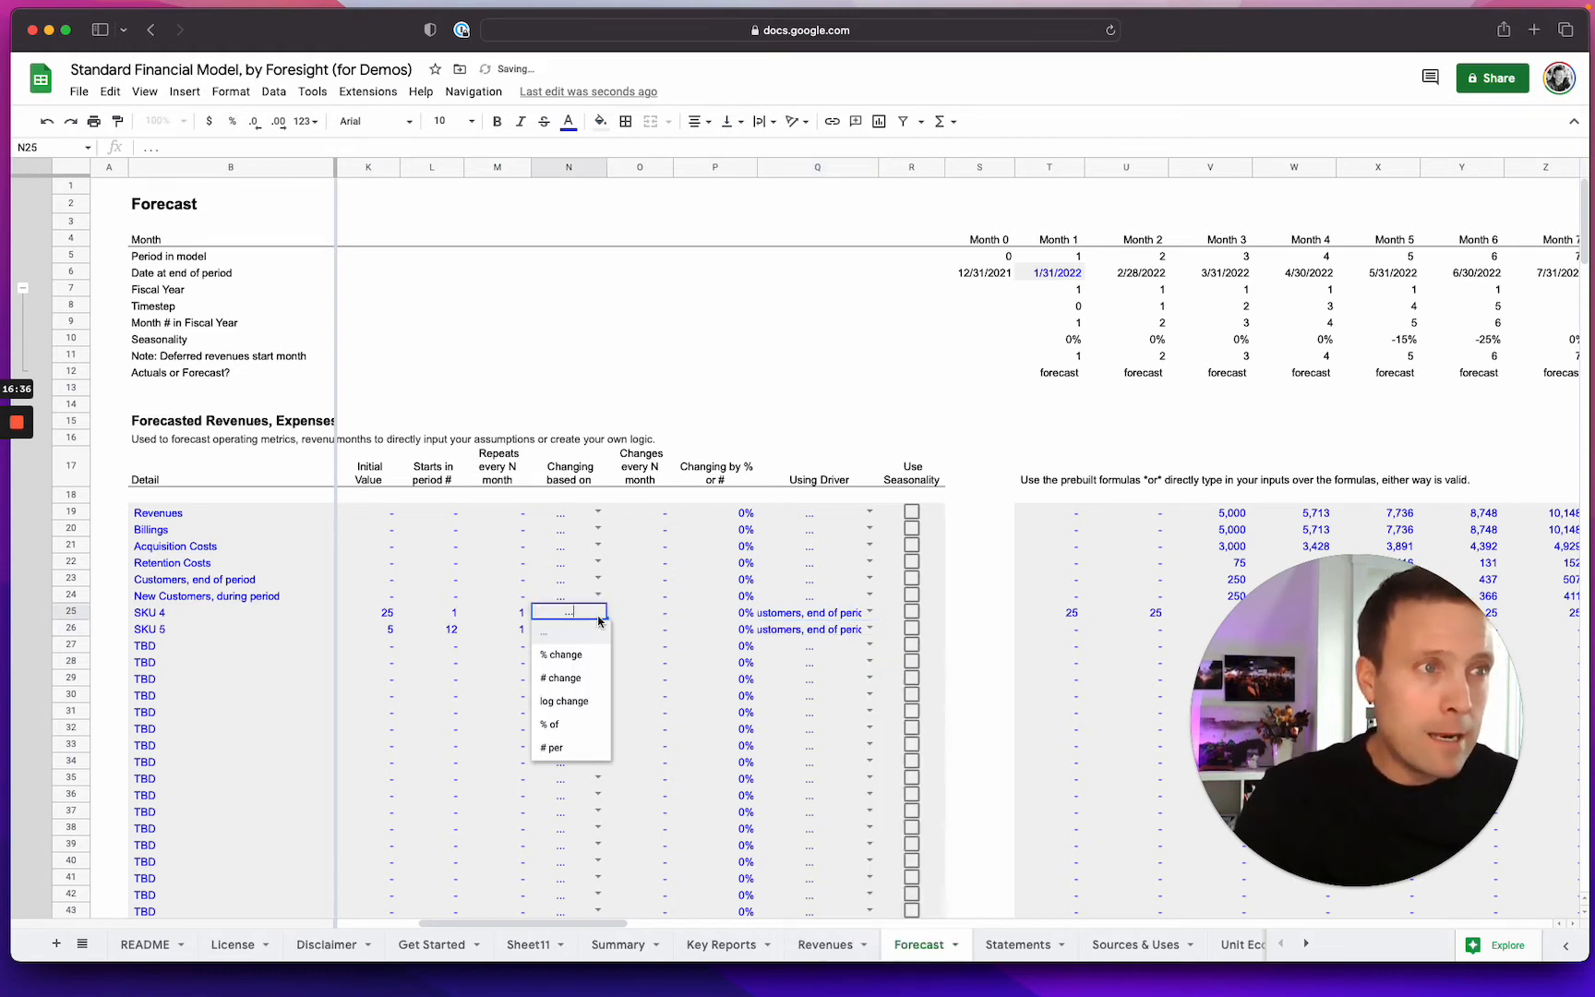
{"action": "left_click", "coordinate": [572, 746]}
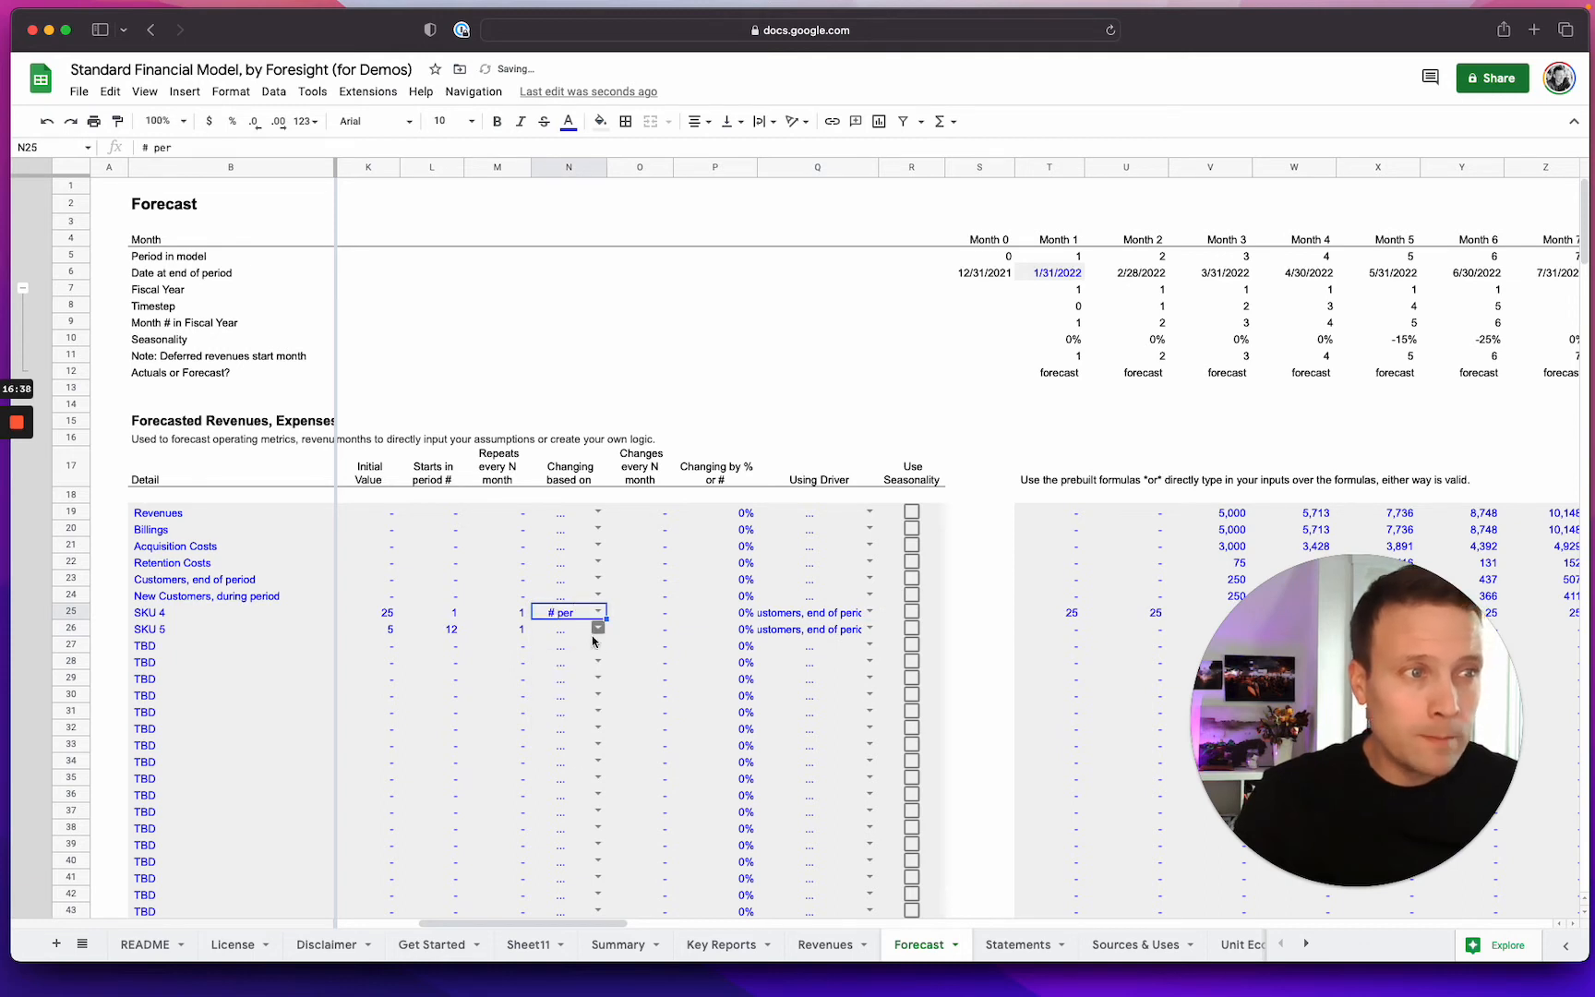
{"action": "left_click", "coordinate": [595, 632]}
{"action": "left_click", "coordinate": [565, 764]}
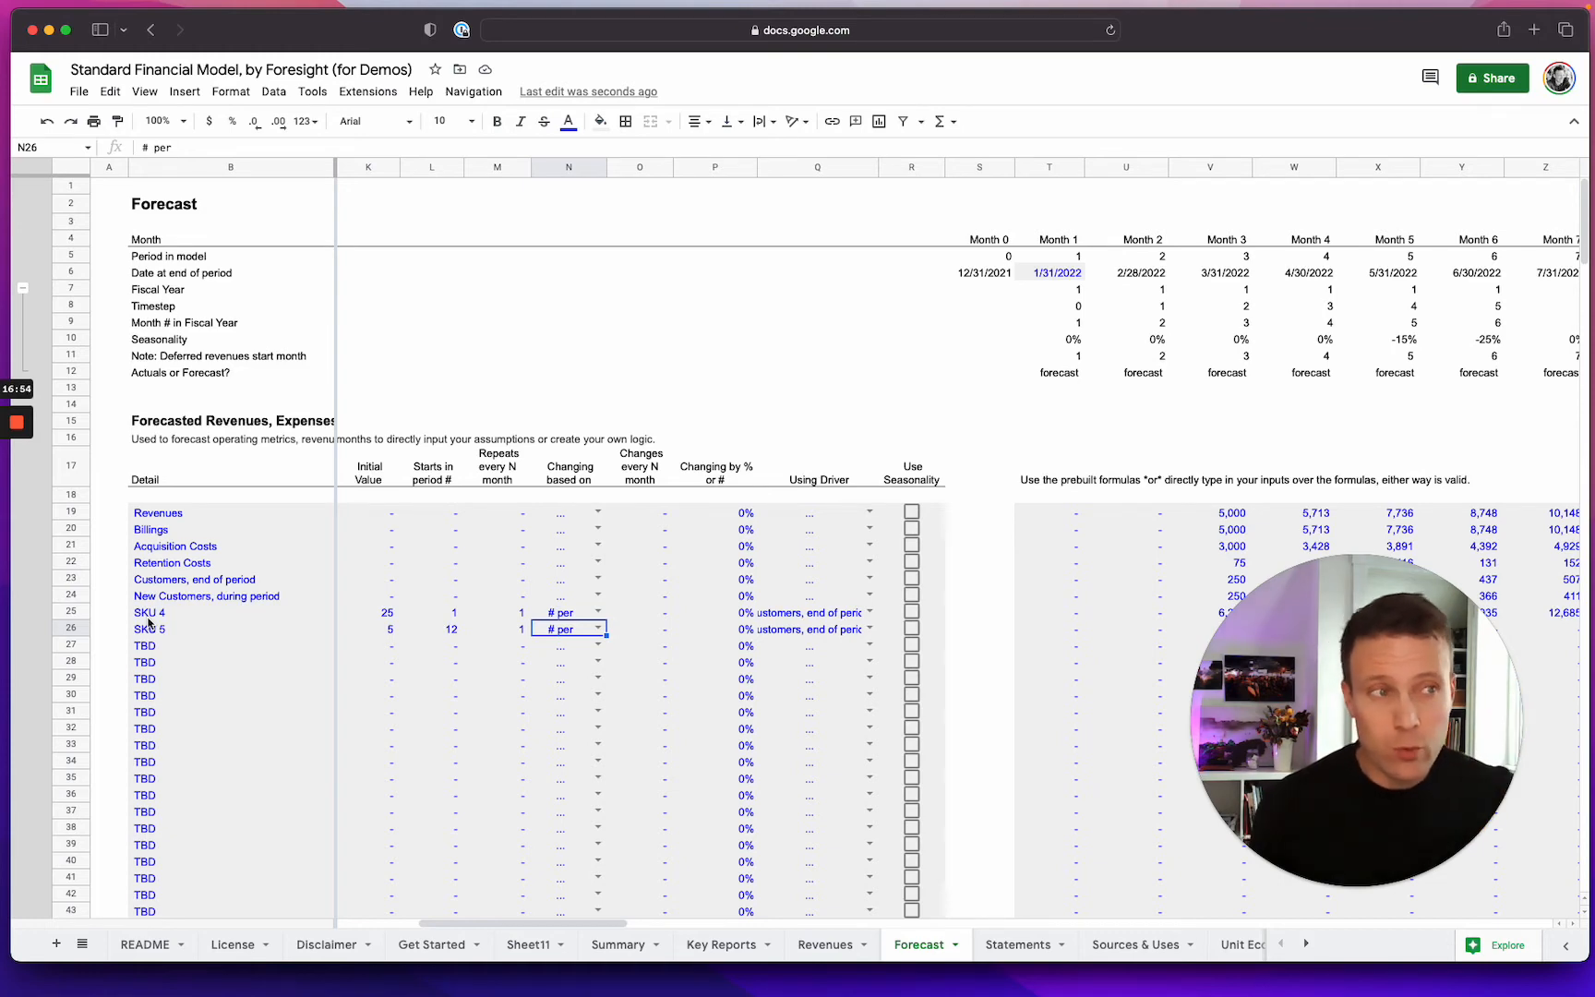
Step: Check the monthly SKU 4 and SKU 5 forecasts, and set the category of both rows to Revenue
{"action": "scroll", "coordinate": [875, 644], "scroll_direction": "right", "scroll_amount": 10}
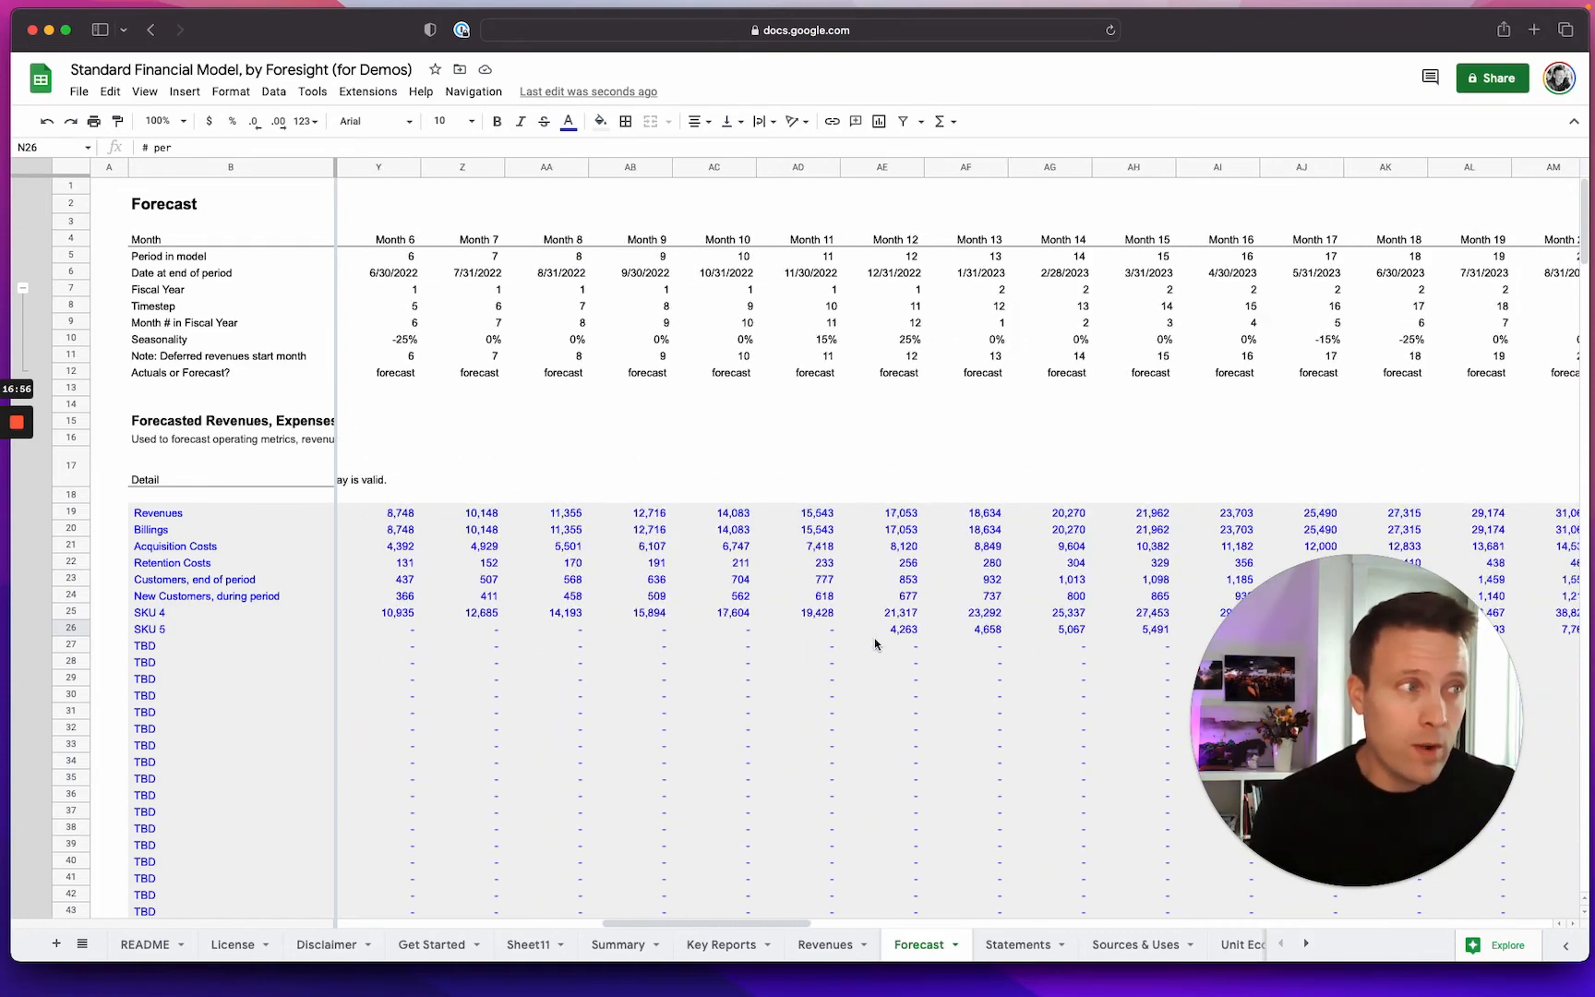
{"action": "scroll", "coordinate": [875, 643], "scroll_direction": "left", "scroll_amount": 10}
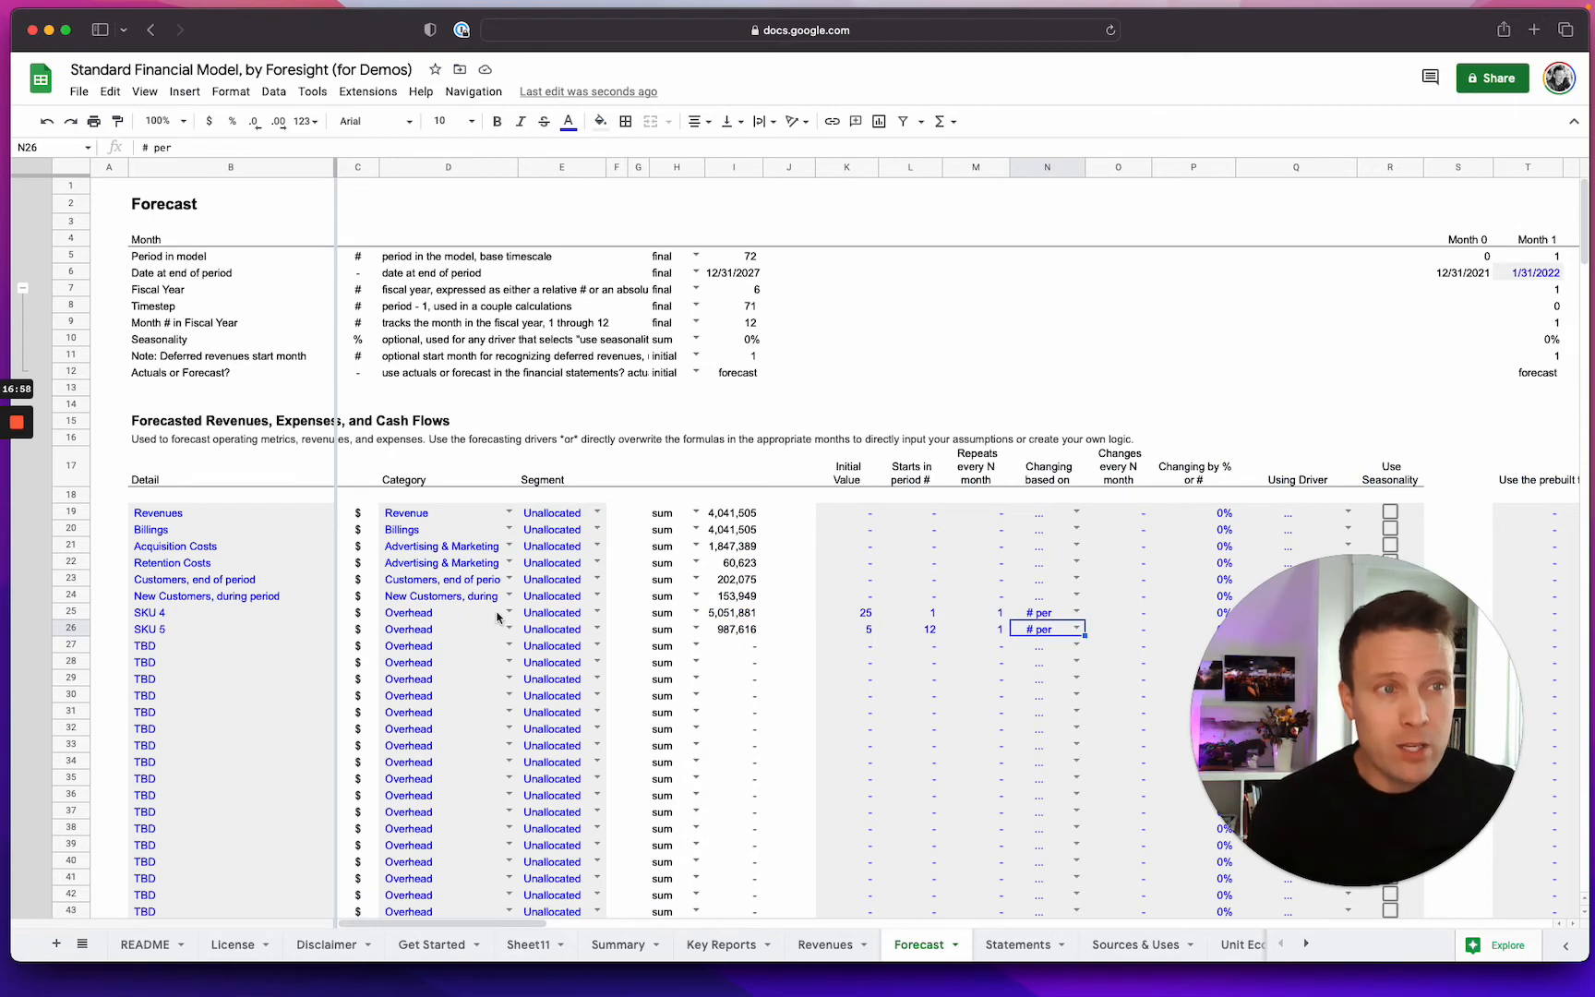
{"action": "left_click", "coordinate": [508, 613]}
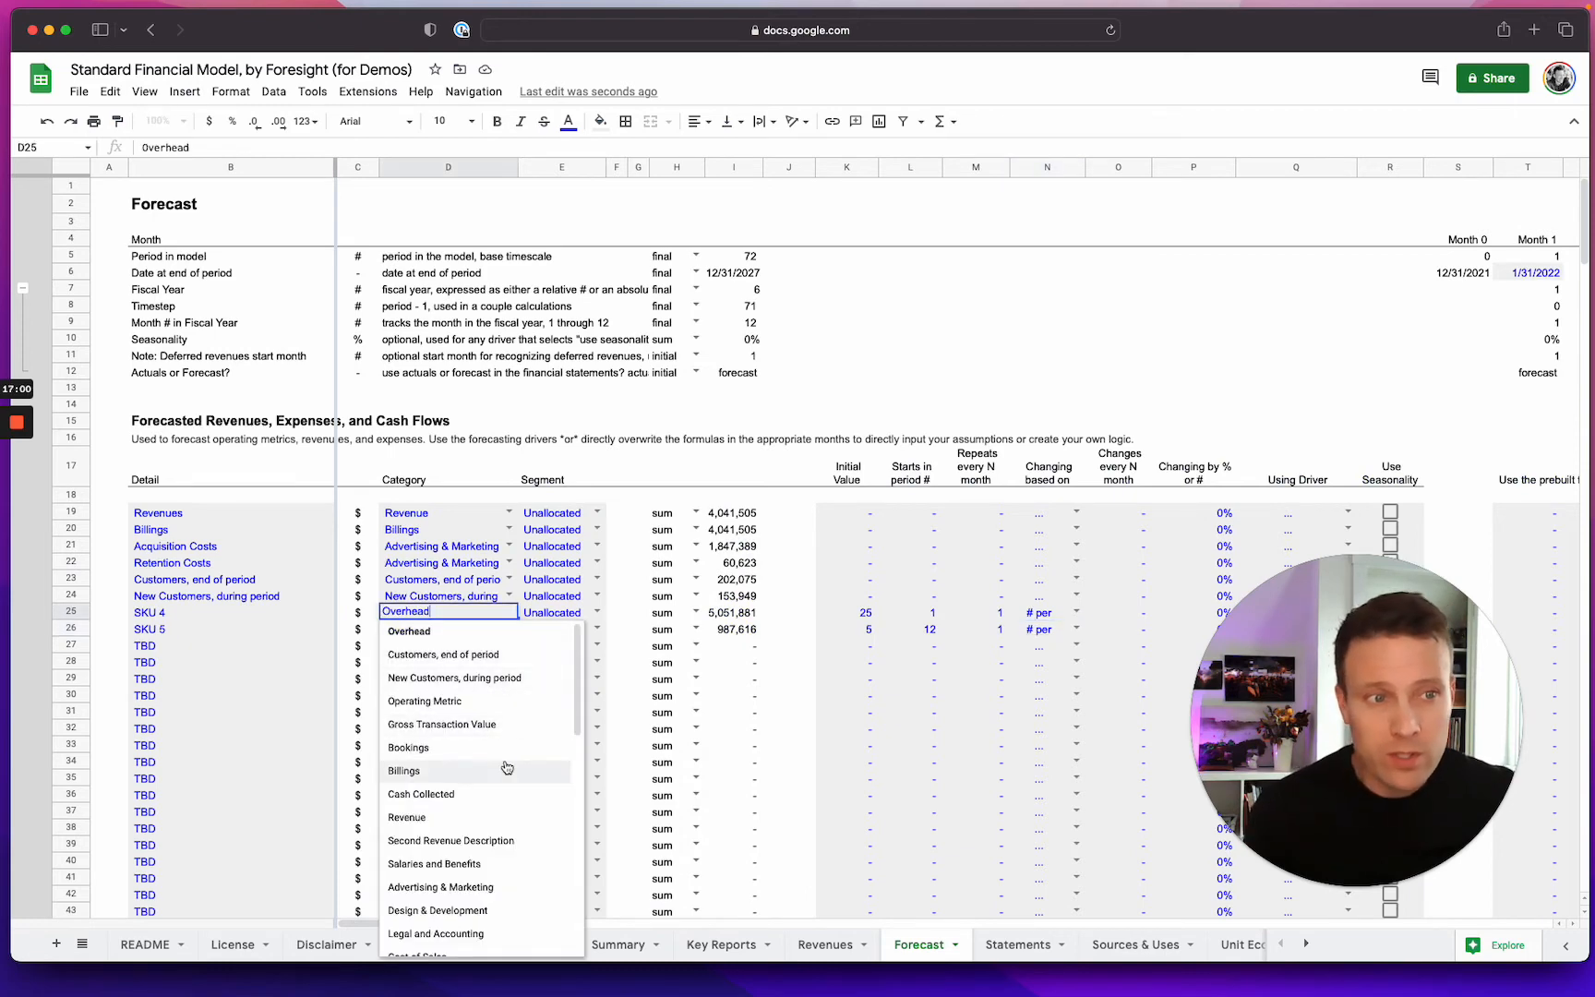
{"action": "left_click", "coordinate": [505, 817]}
{"action": "left_click", "coordinate": [510, 628]}
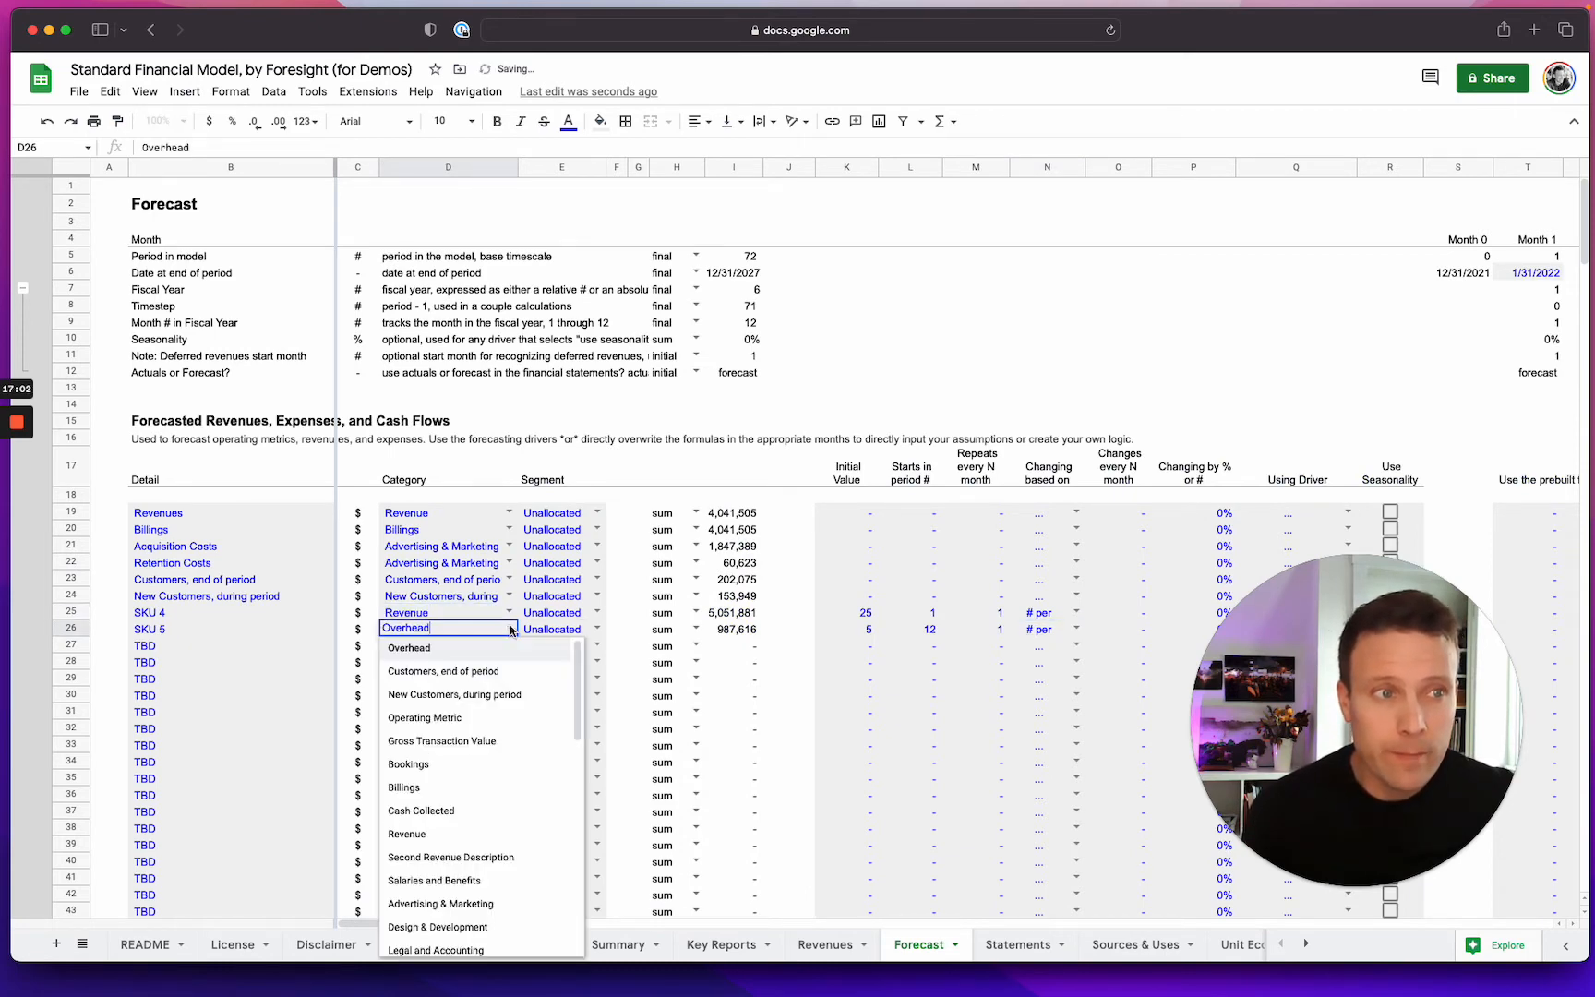
{"action": "left_click", "coordinate": [491, 834]}
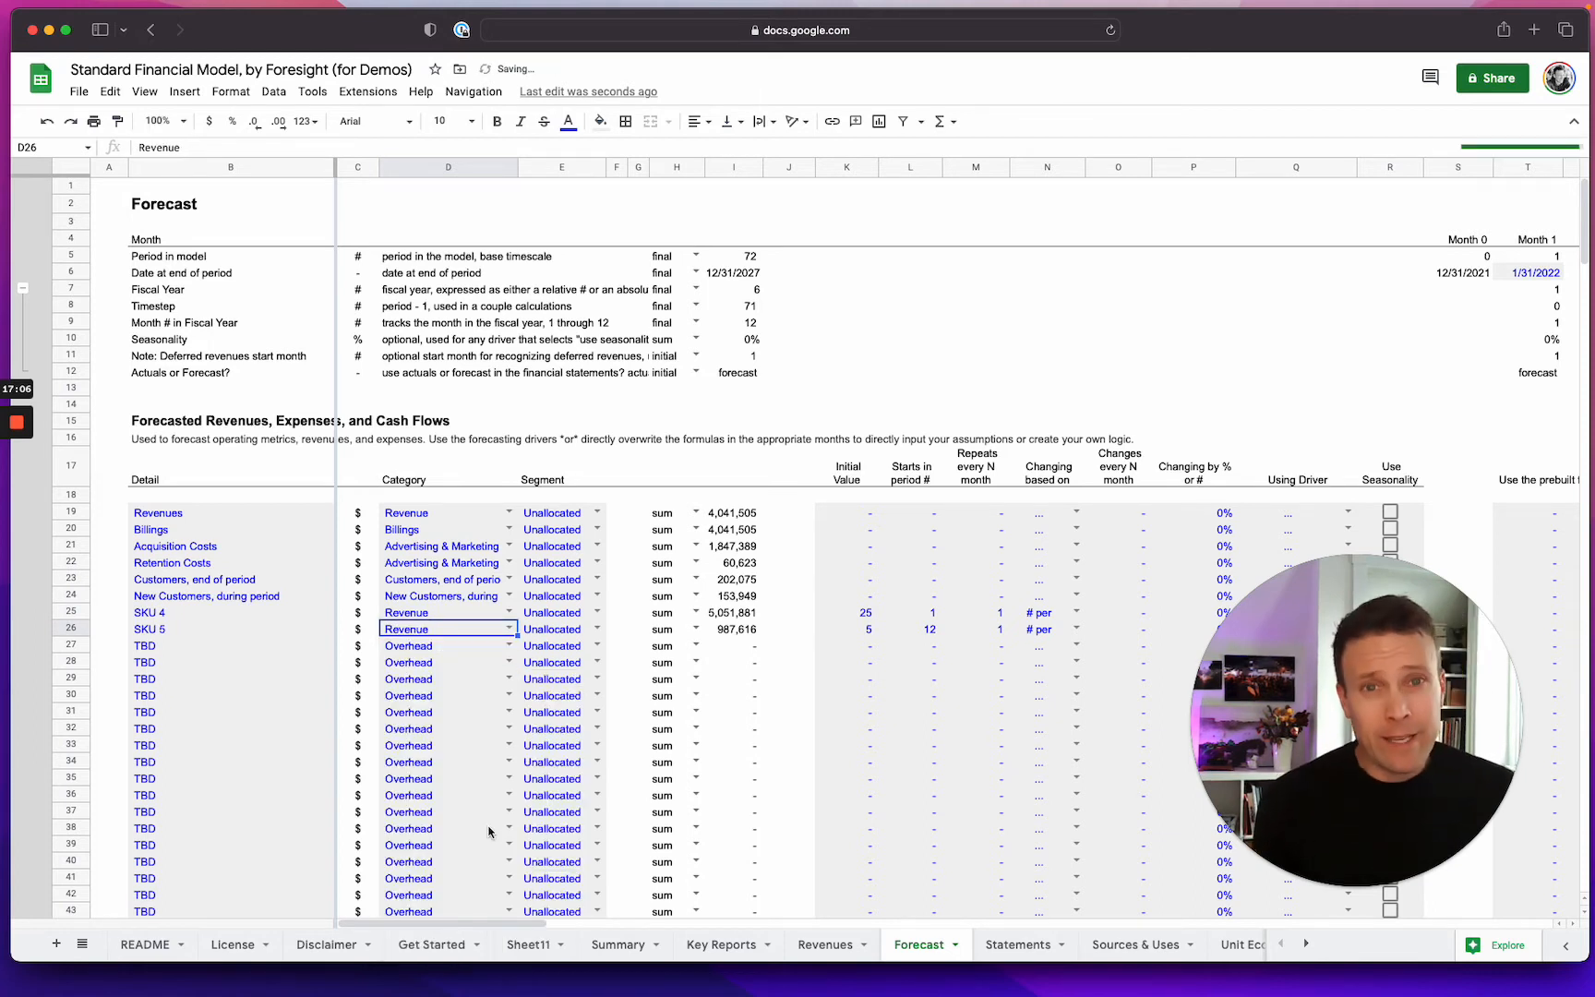
Step: In the Get Started sheet's inventory assumptions, set the purchase lead time to 3 months and the safety stock to 25% of COGS
{"action": "left_click", "coordinate": [434, 943]}
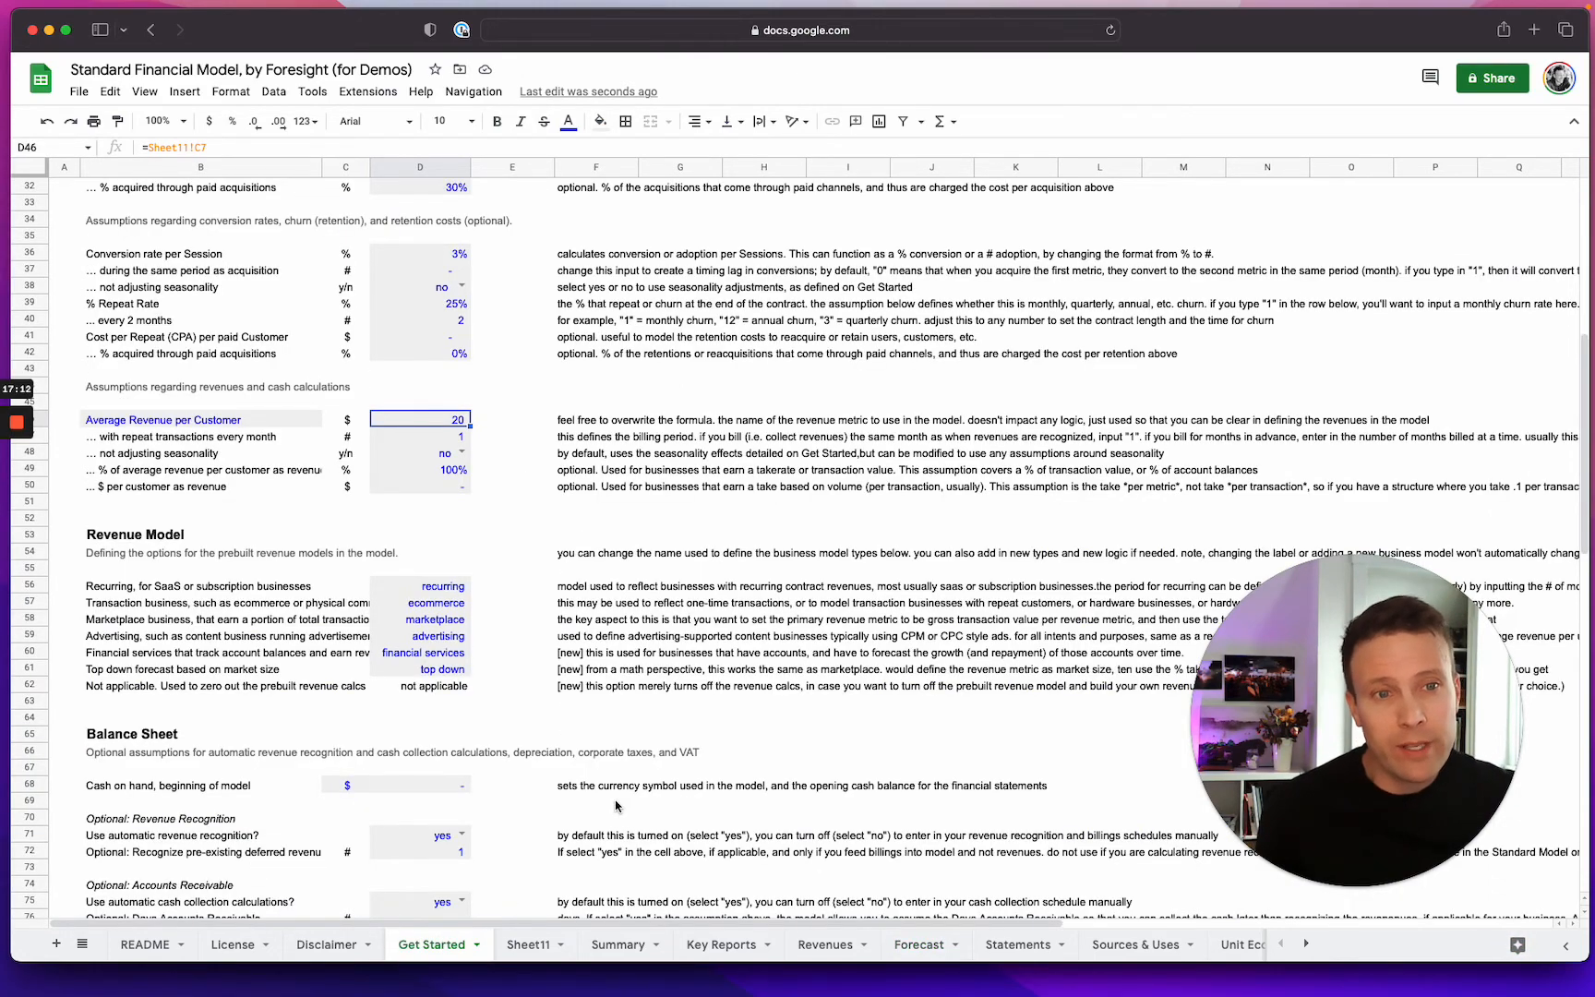
{"action": "scroll", "coordinate": [616, 806], "scroll_direction": "down", "scroll_amount": 10}
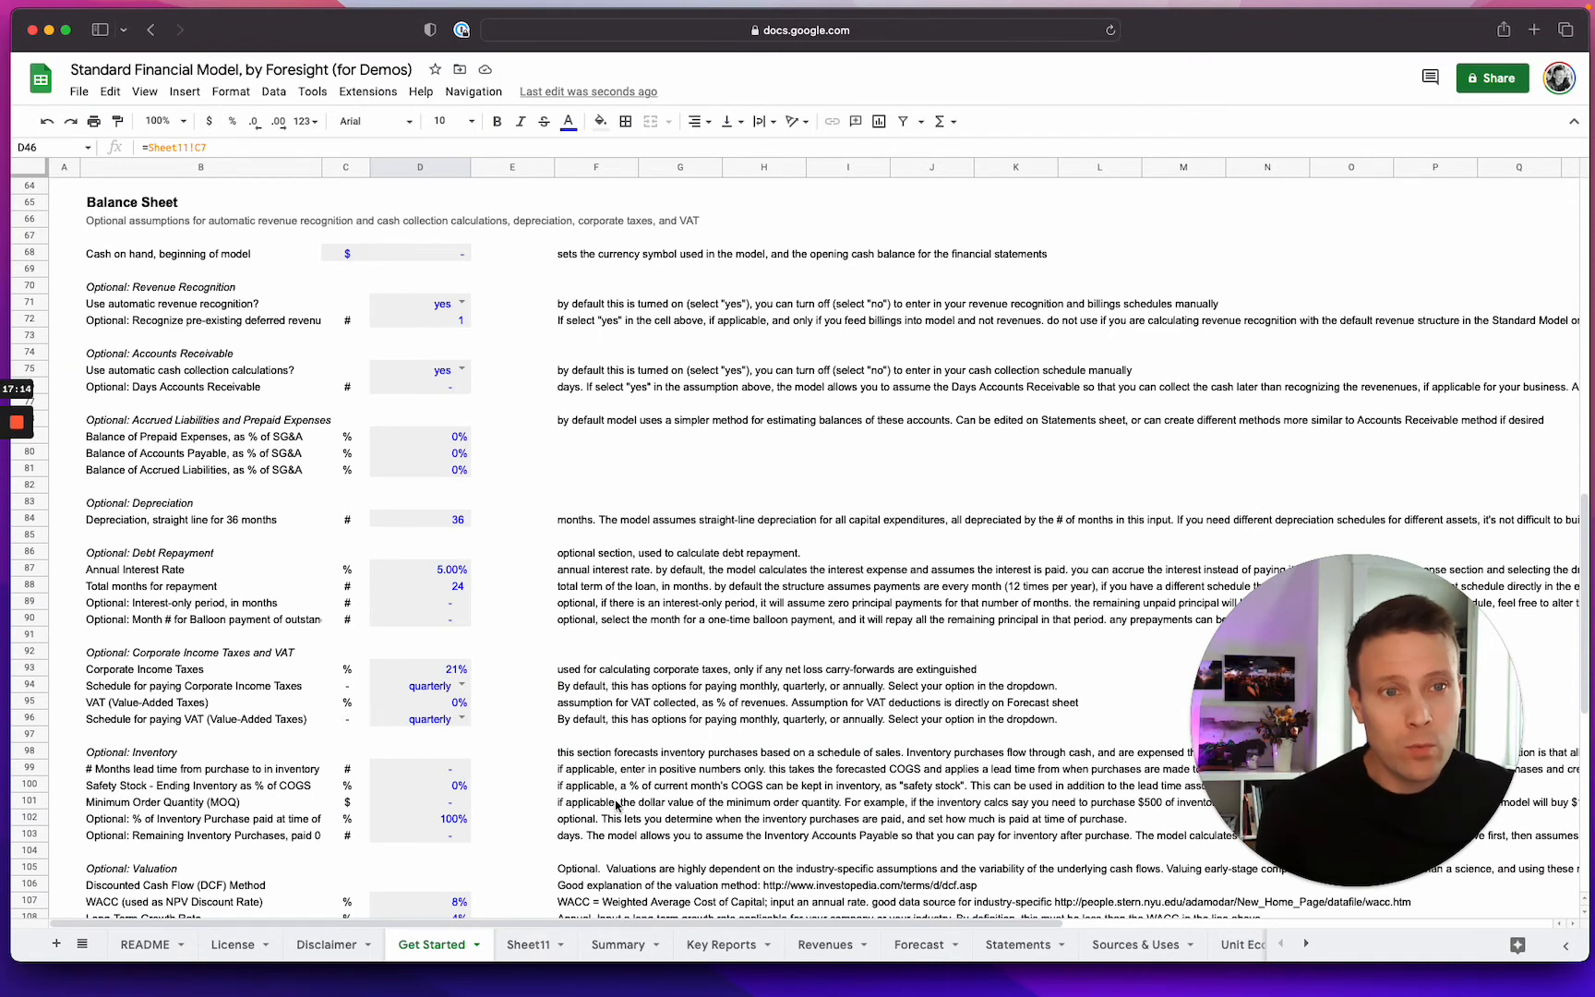
{"action": "scroll", "coordinate": [616, 805], "scroll_direction": "down", "scroll_amount": 5}
{"action": "left_click", "coordinate": [131, 524]}
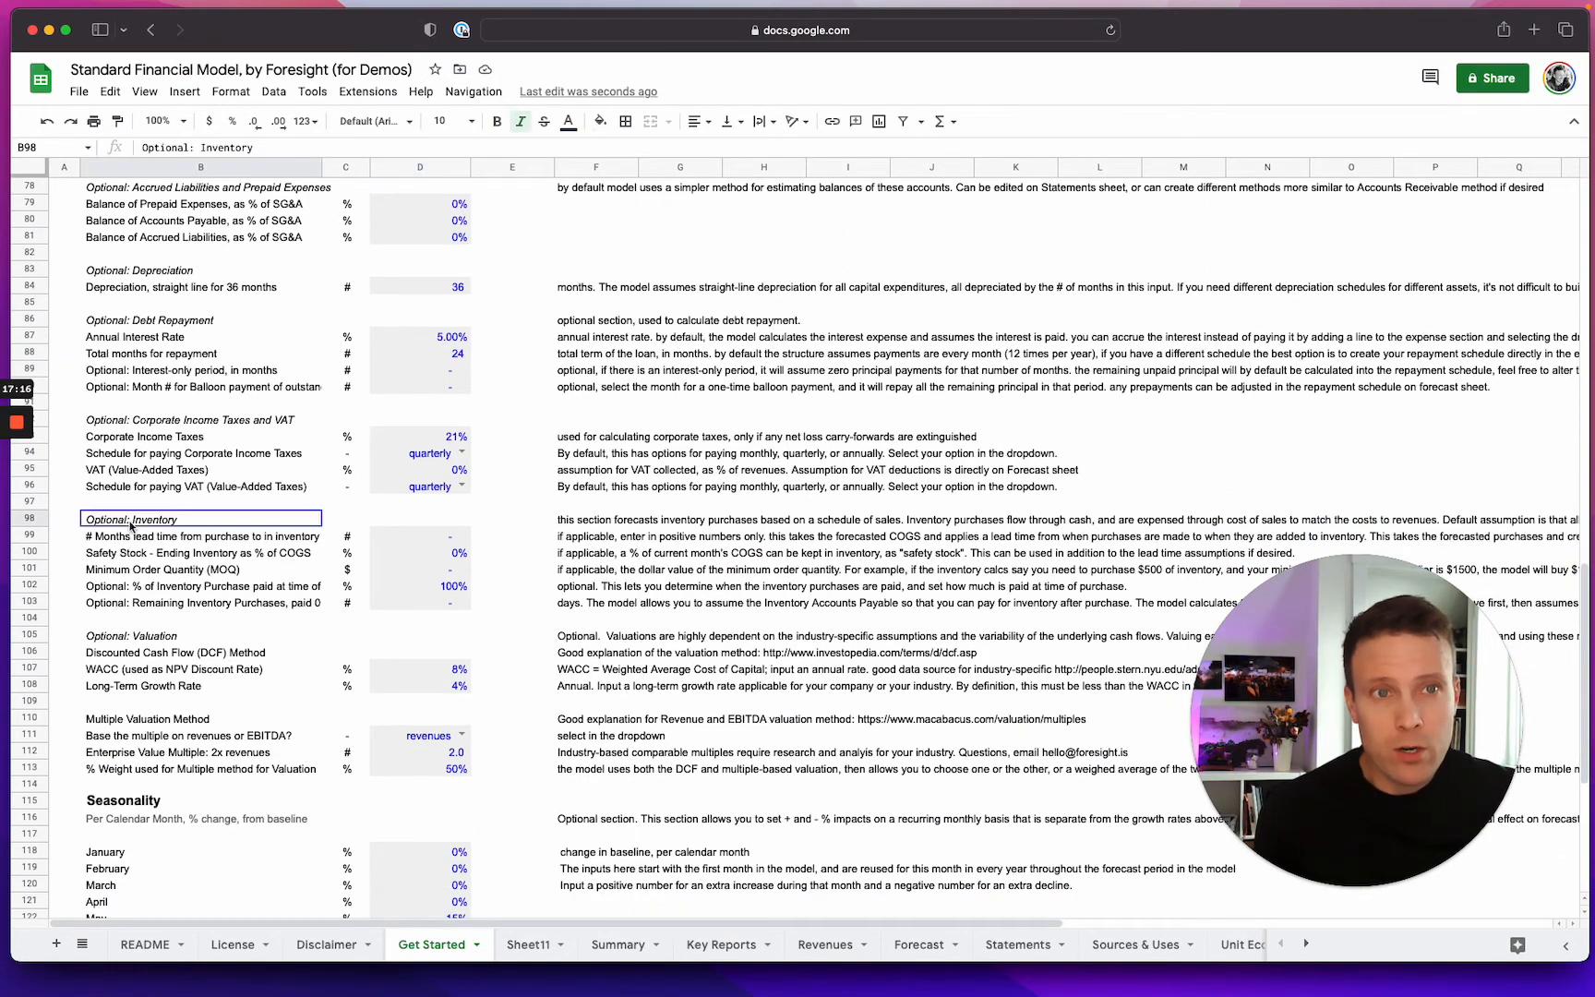
{"action": "left_click_drag", "start_coordinate": [131, 524], "coordinate": [440, 601]}
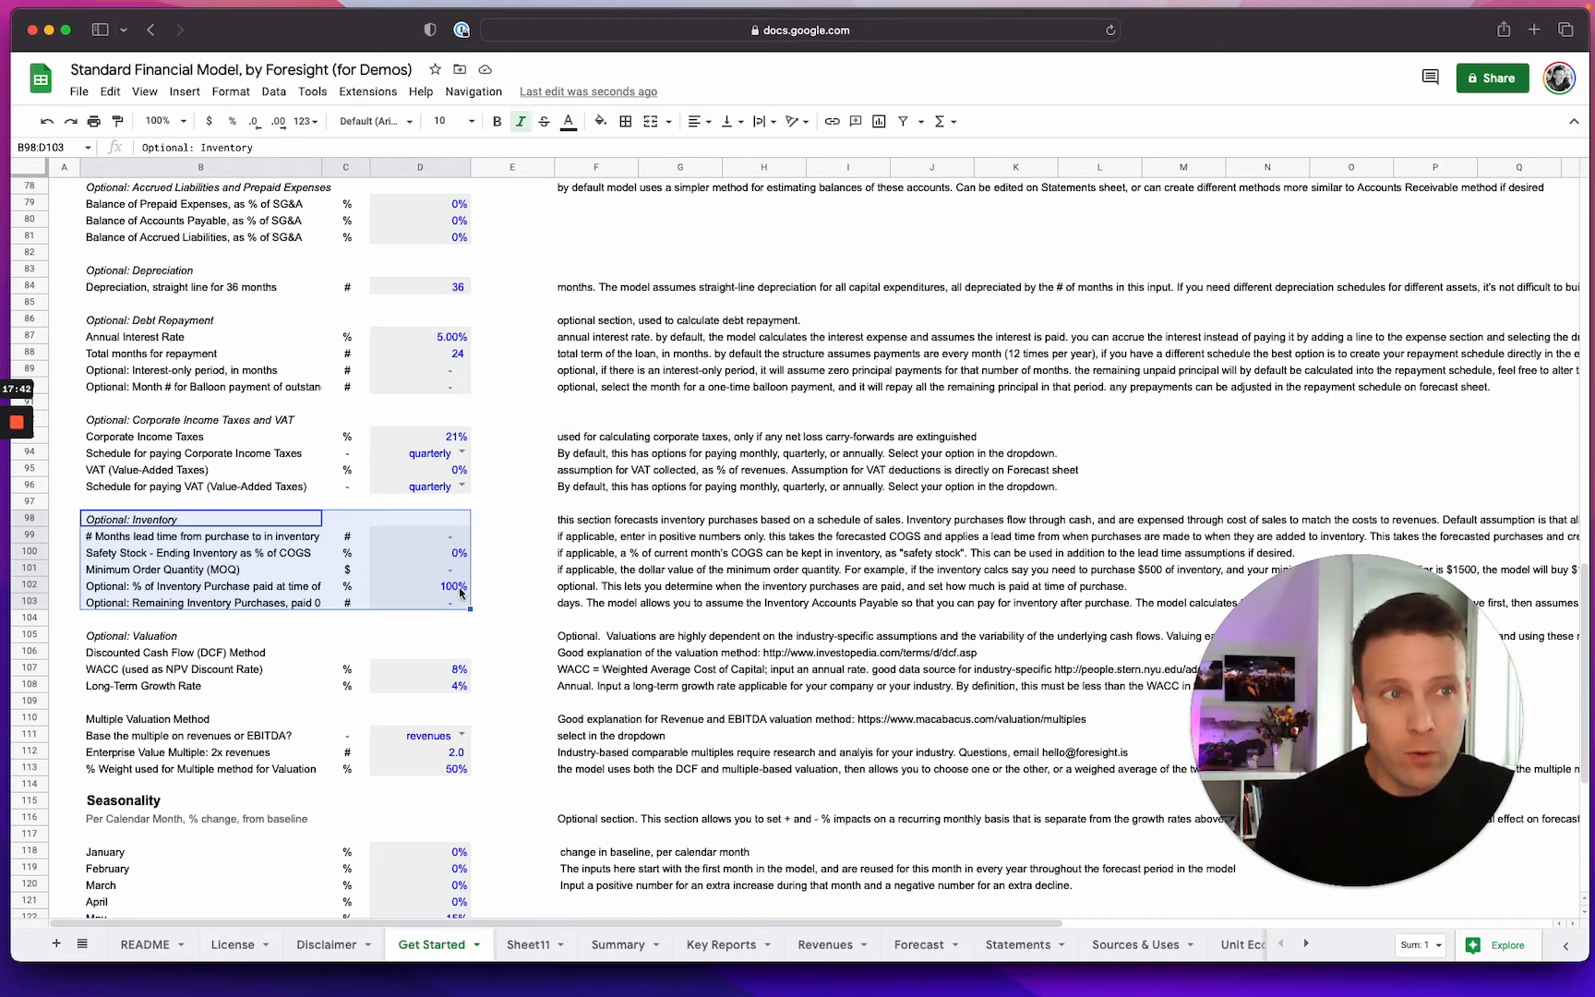
{"action": "left_click", "coordinate": [478, 572]}
{"action": "left_click", "coordinate": [442, 539]}
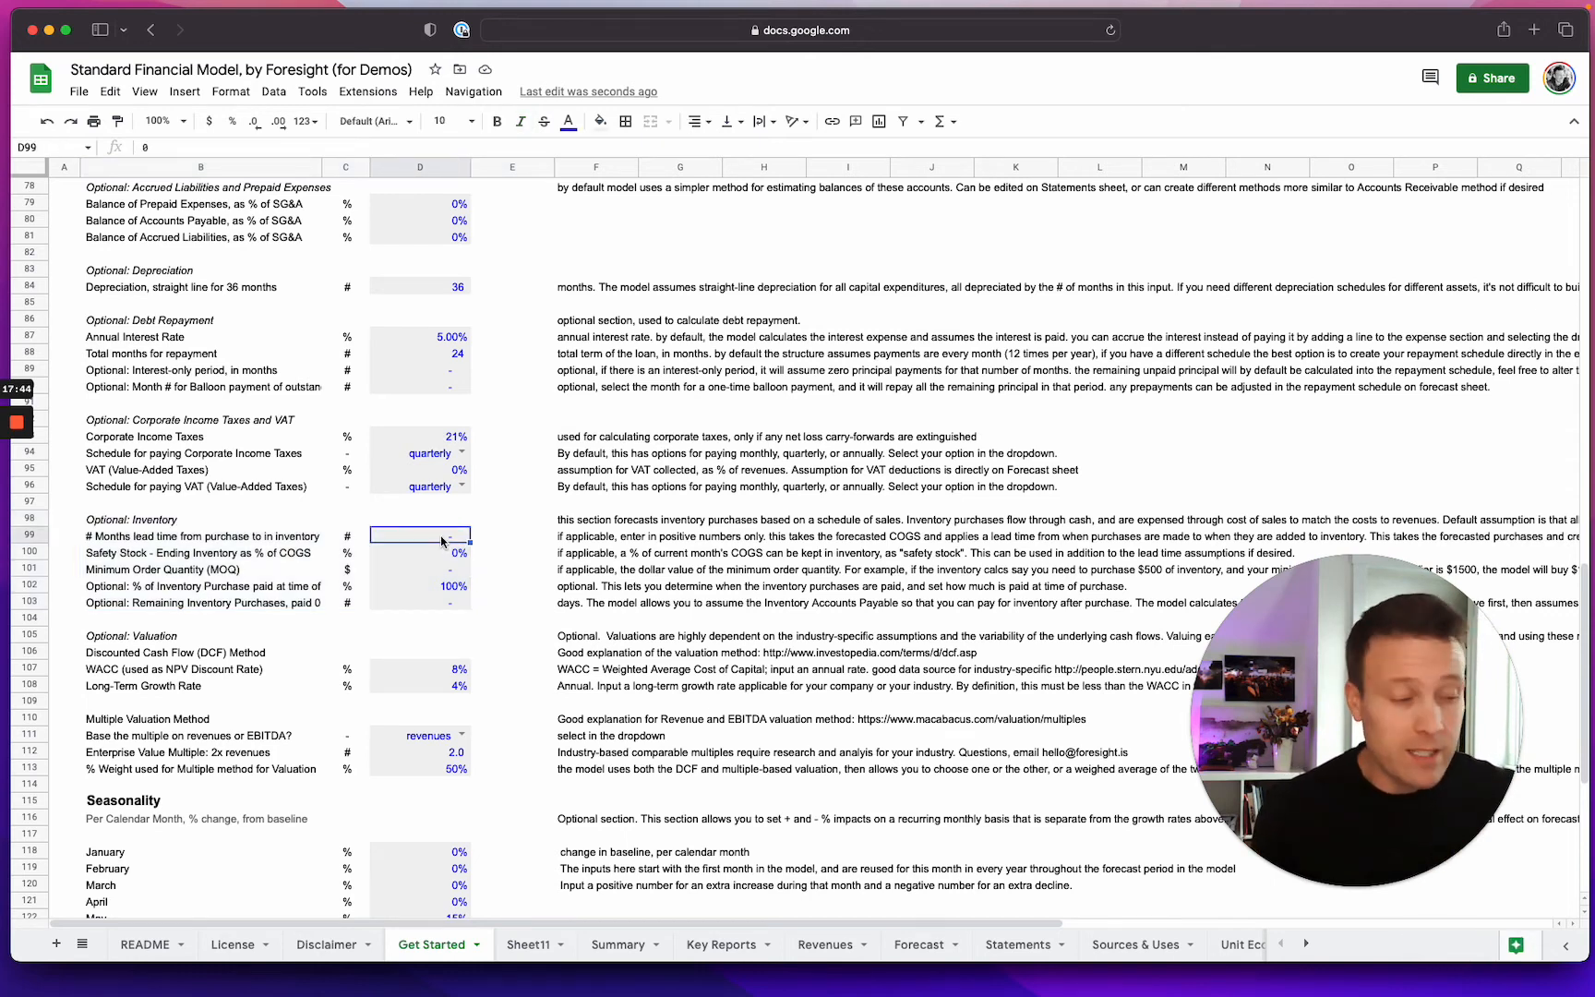
{"action": "type", "text": "3"}
{"action": "key", "text": "Return"}
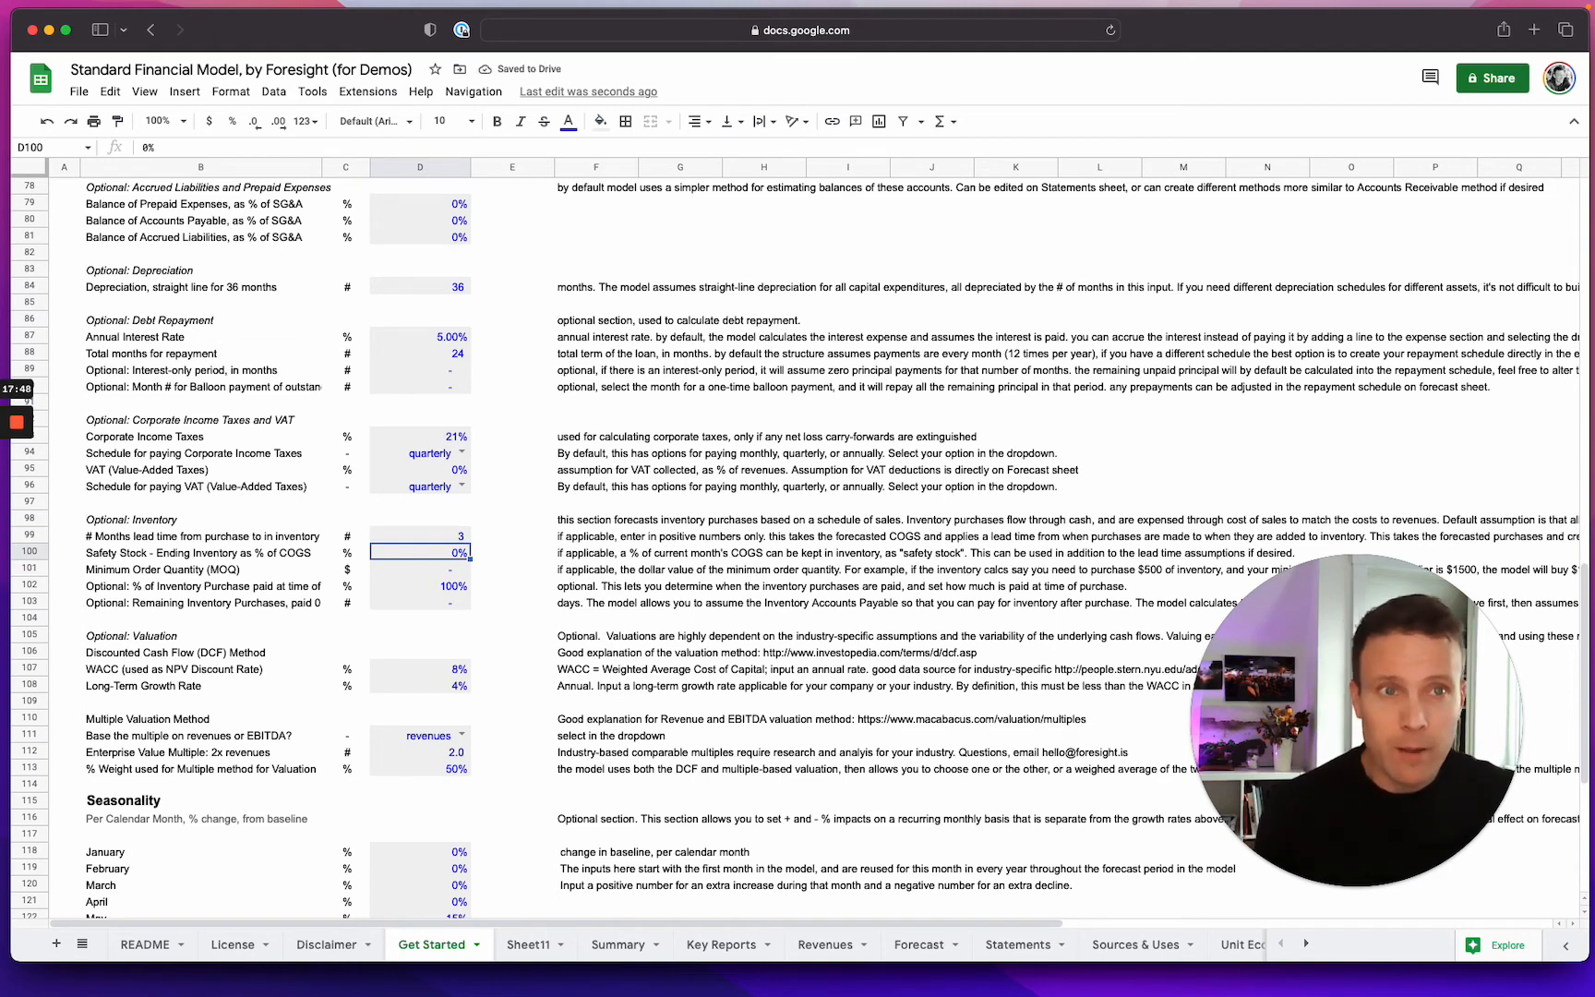
{"action": "type", "text": "25"}
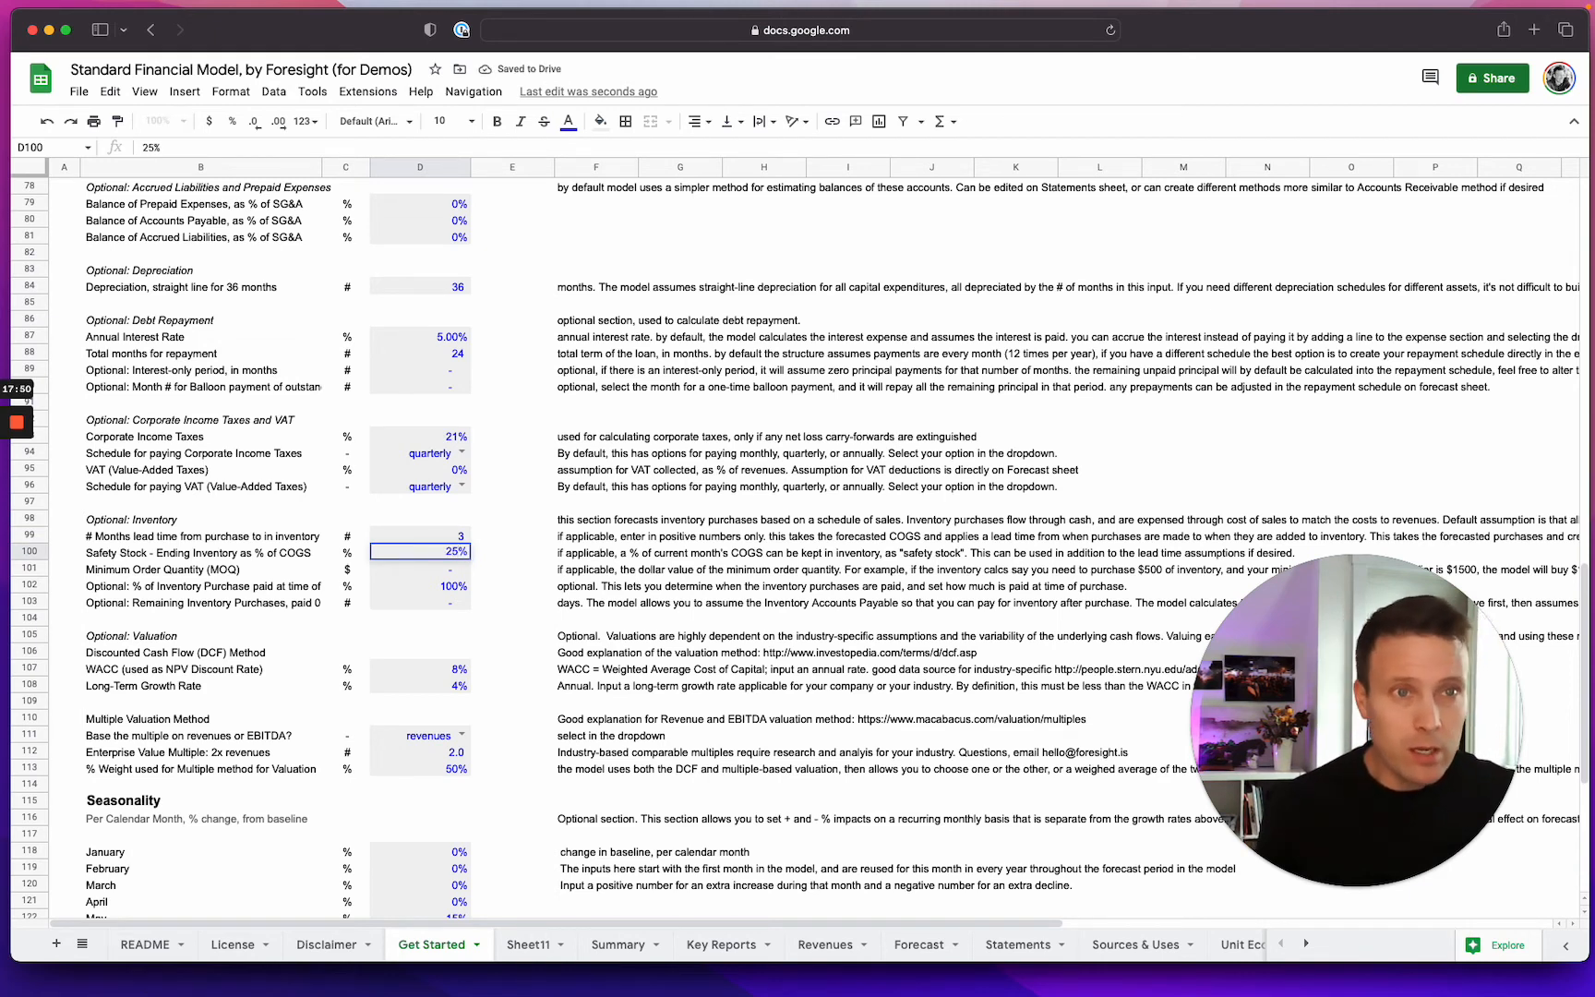
{"action": "key", "text": "Return"}
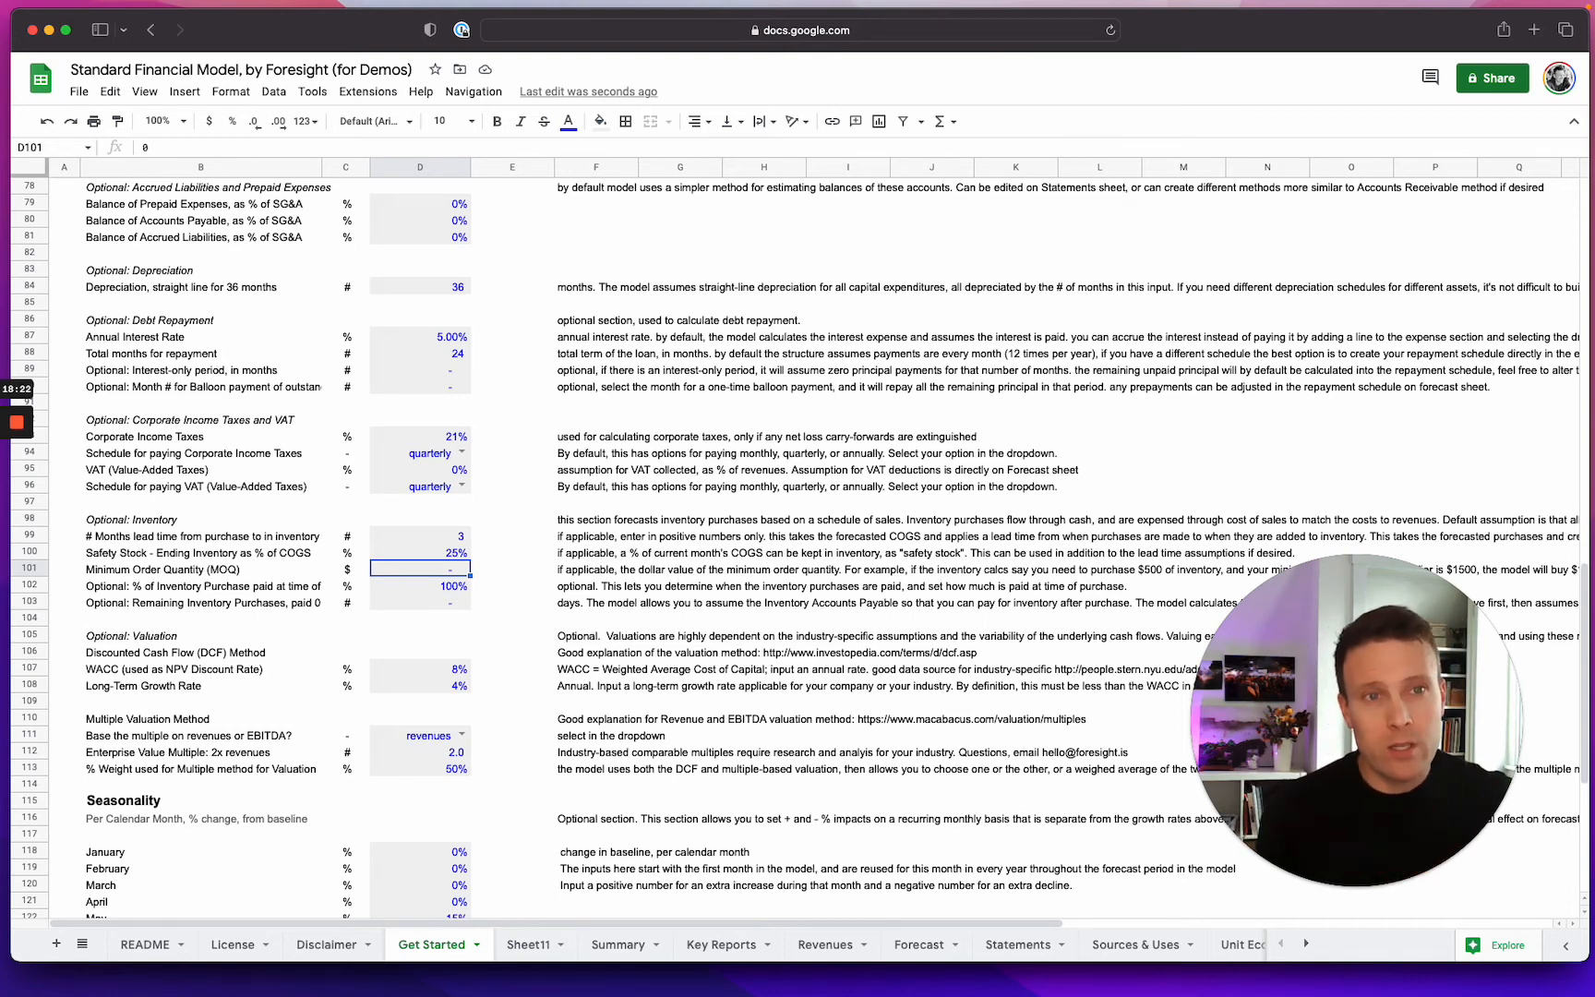
Step: Review the inventory purchase payment assumptions and the inventory calculations in rows 432 to 457 of the Forecast sheet
{"action": "left_click_drag", "start_coordinate": [182, 594], "coordinate": [409, 605]}
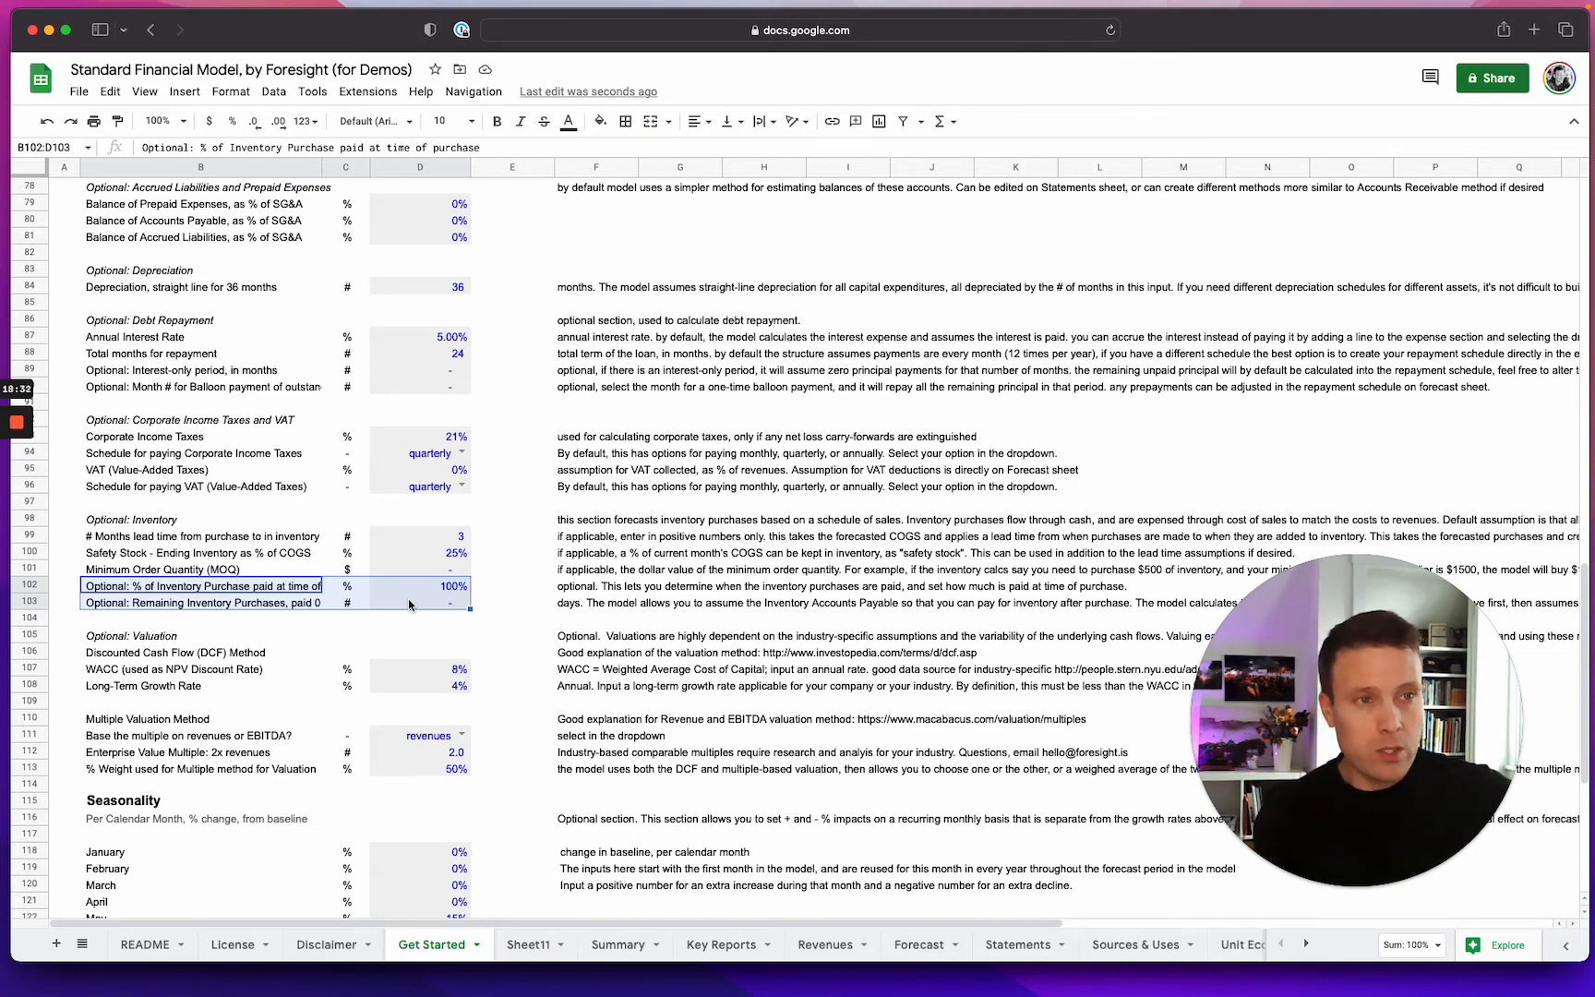
{"action": "key", "text": "Right"}
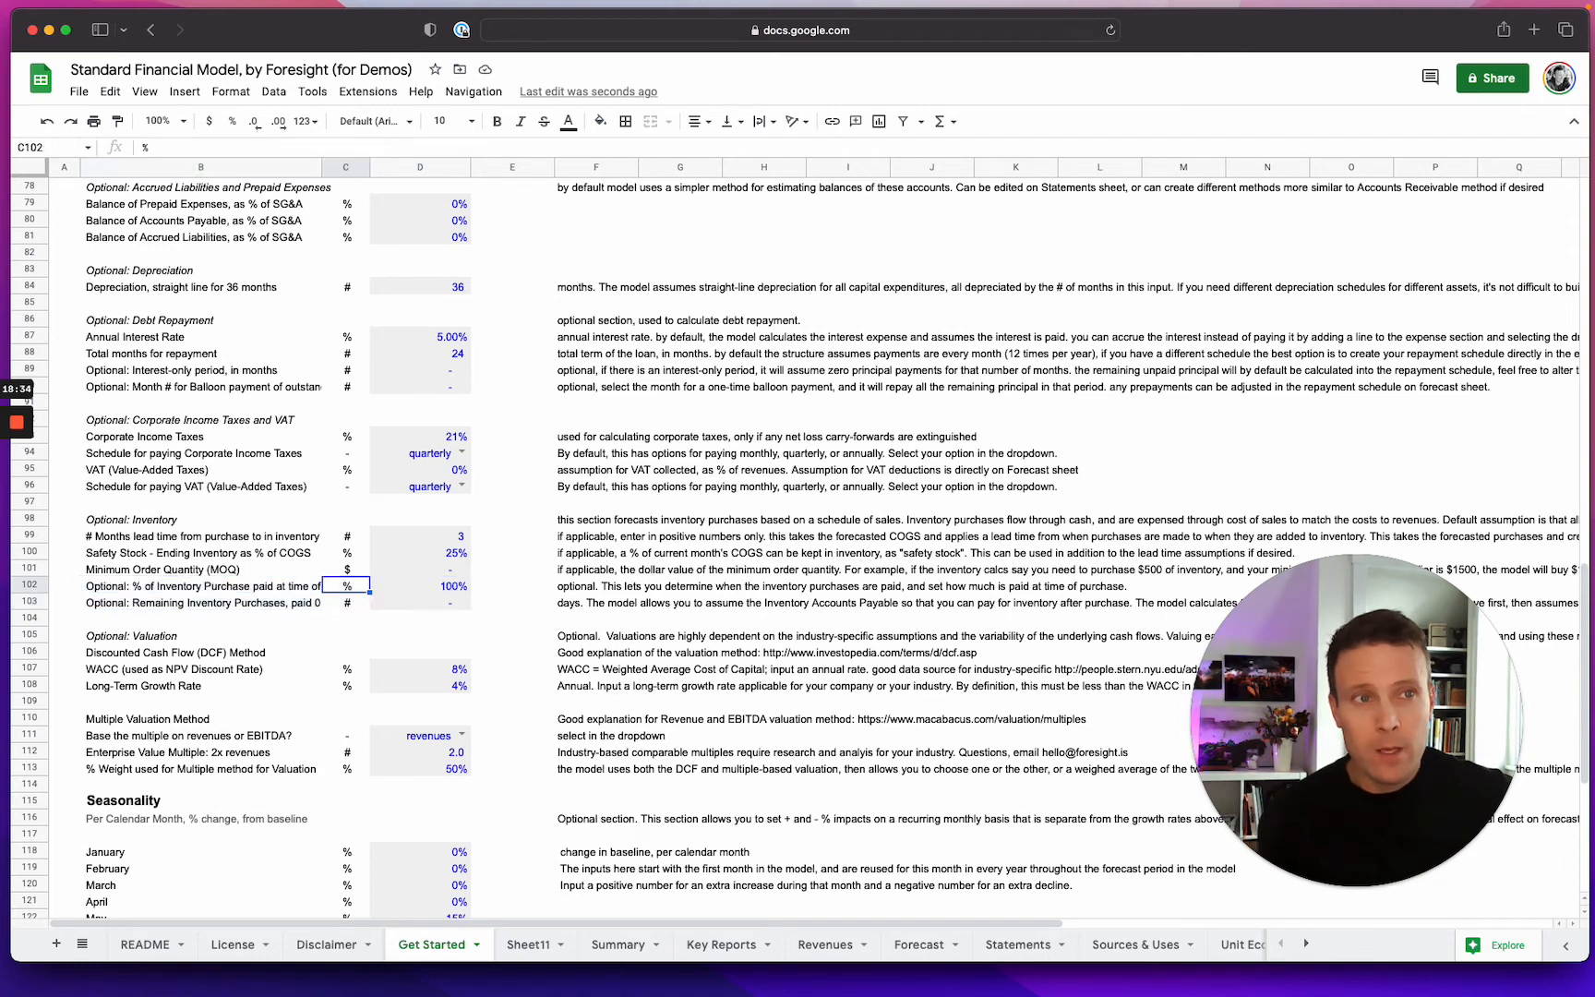
{"action": "key", "text": "Right"}
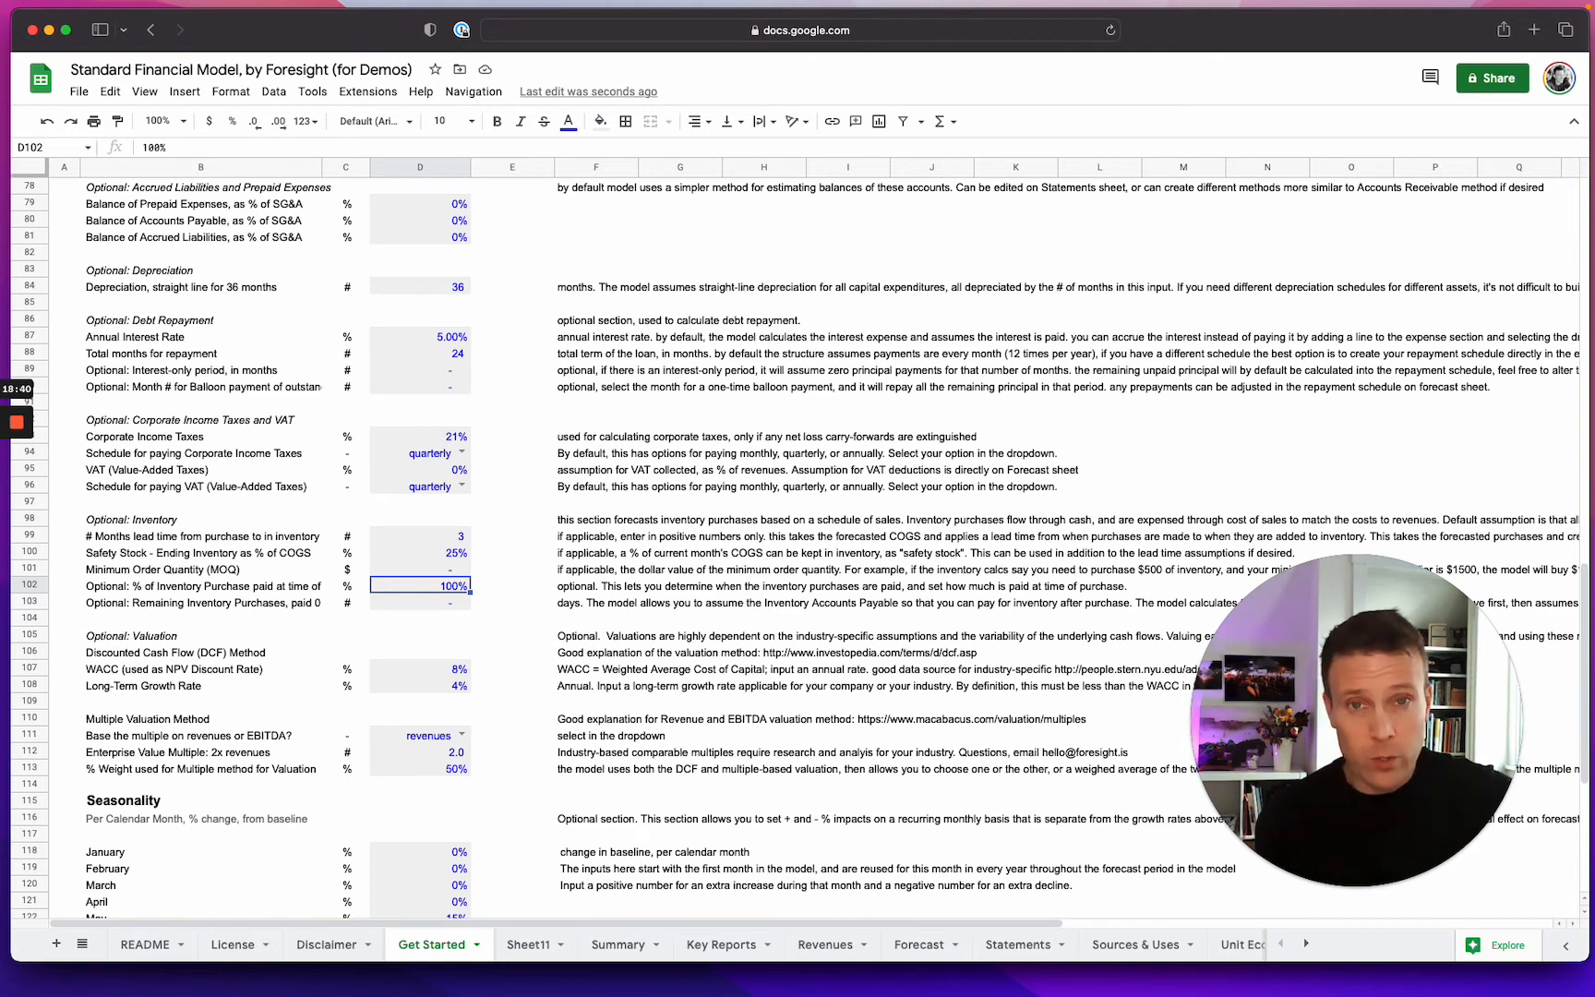
{"action": "key", "text": "Down"}
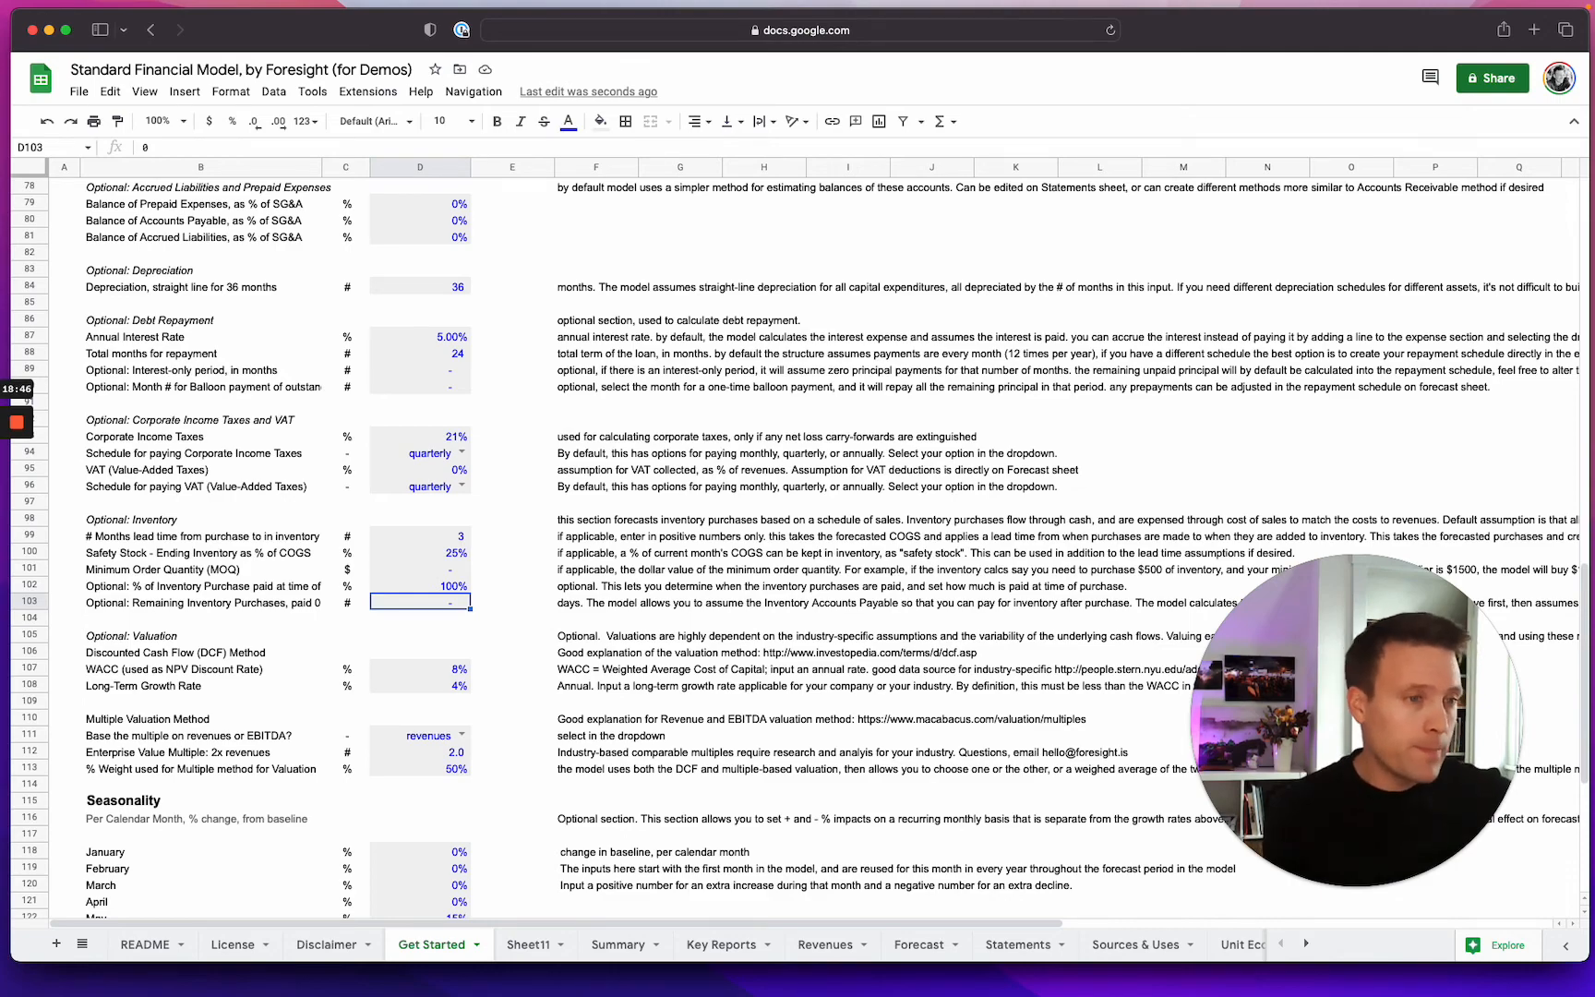
{"action": "left_click", "coordinate": [916, 946]}
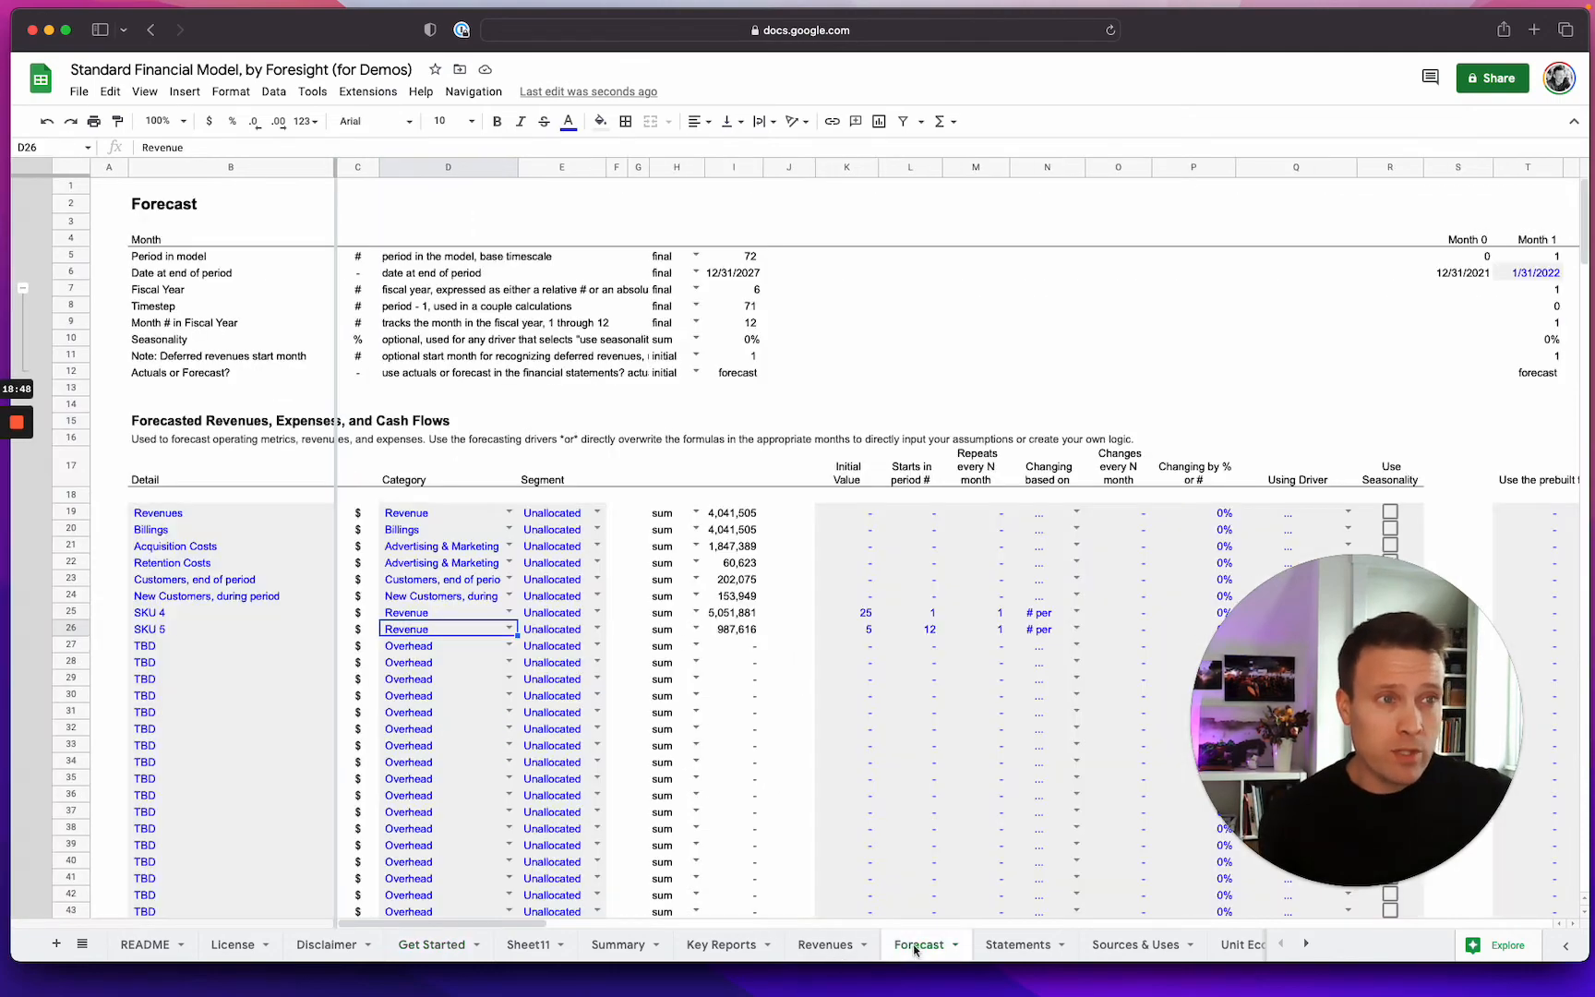
{"action": "scroll", "coordinate": [848, 738], "scroll_direction": "down", "scroll_amount": 20}
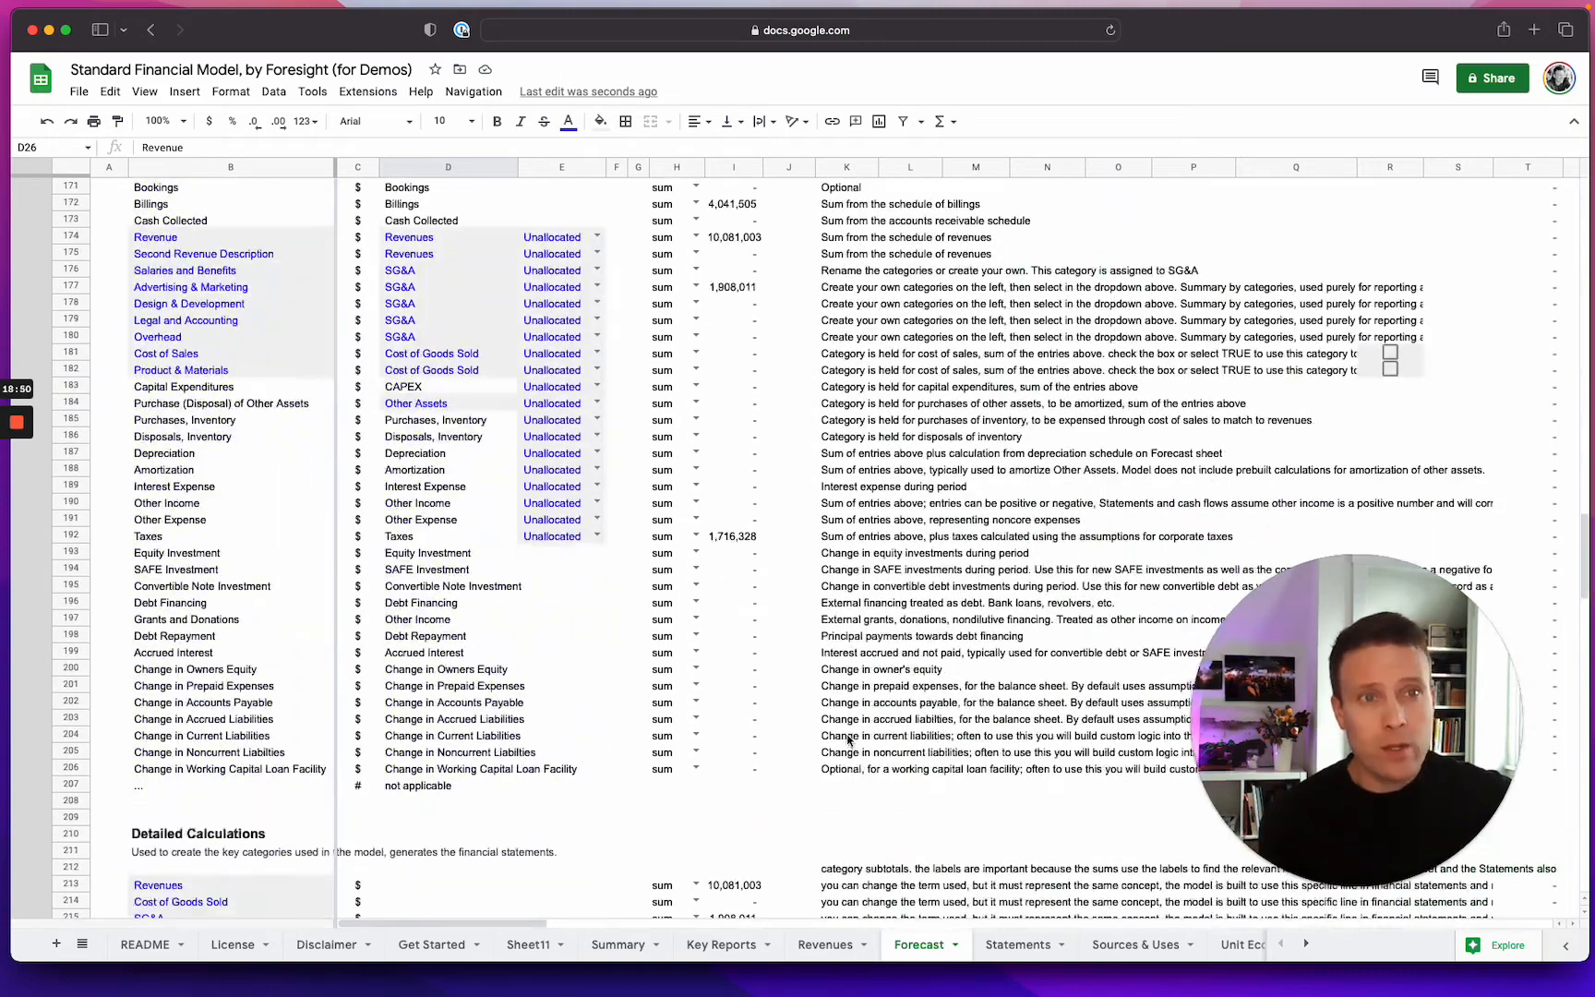
{"action": "scroll", "coordinate": [848, 738], "scroll_direction": "down", "scroll_amount": 20}
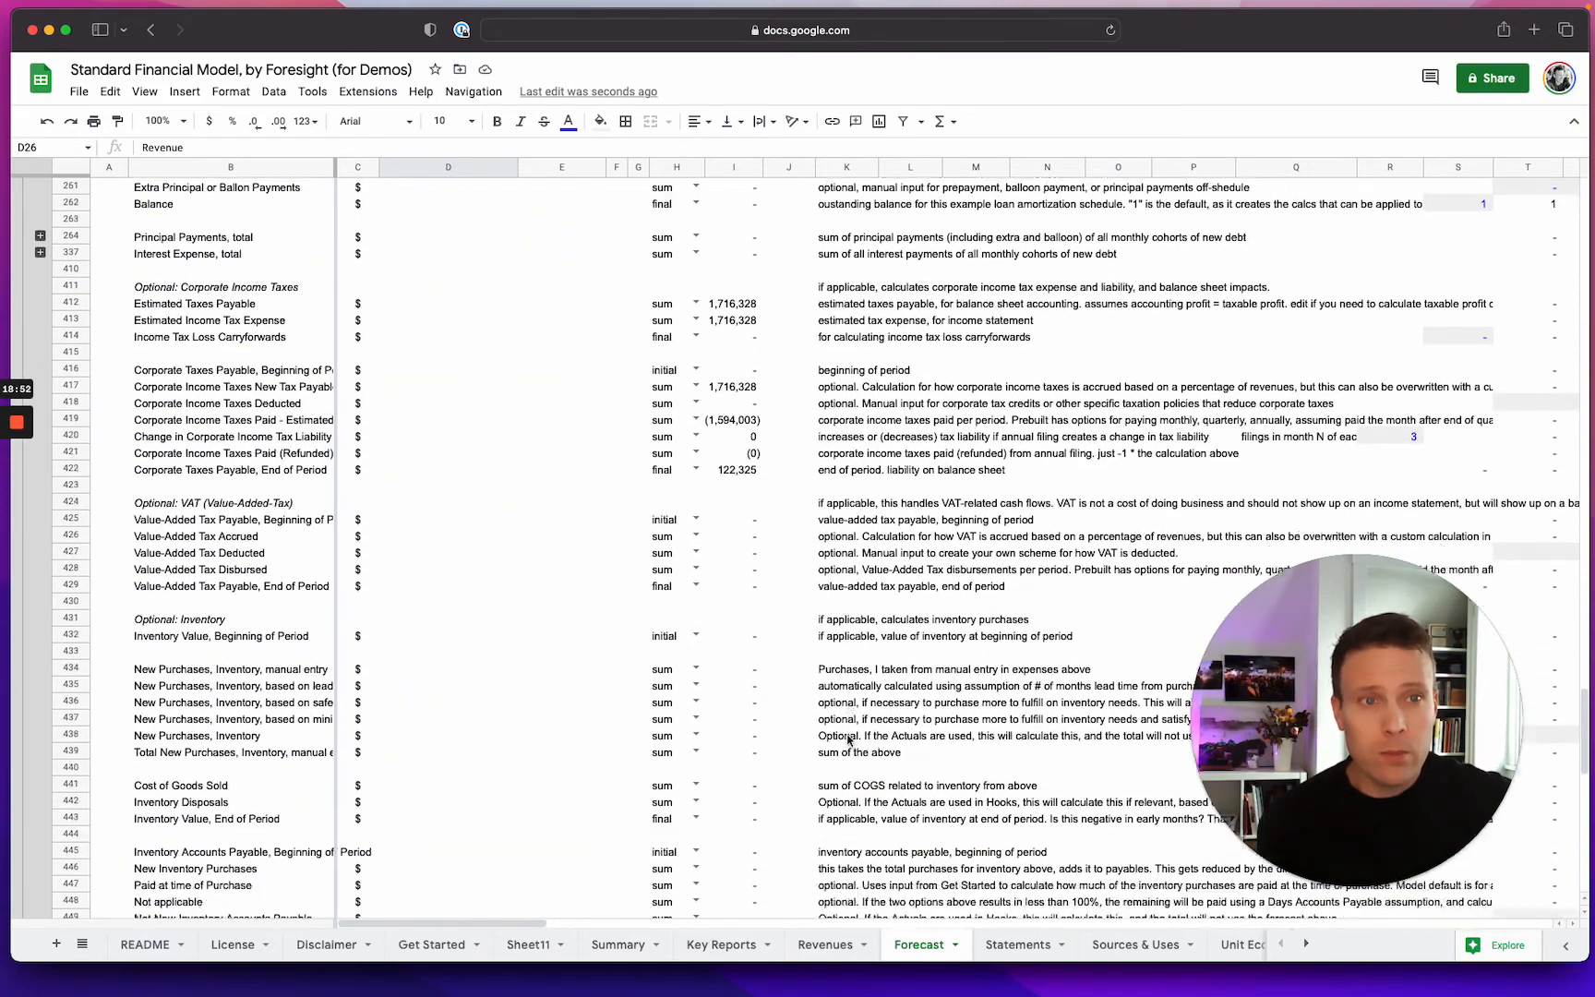
{"action": "scroll", "coordinate": [847, 739], "scroll_direction": "down", "scroll_amount": 5}
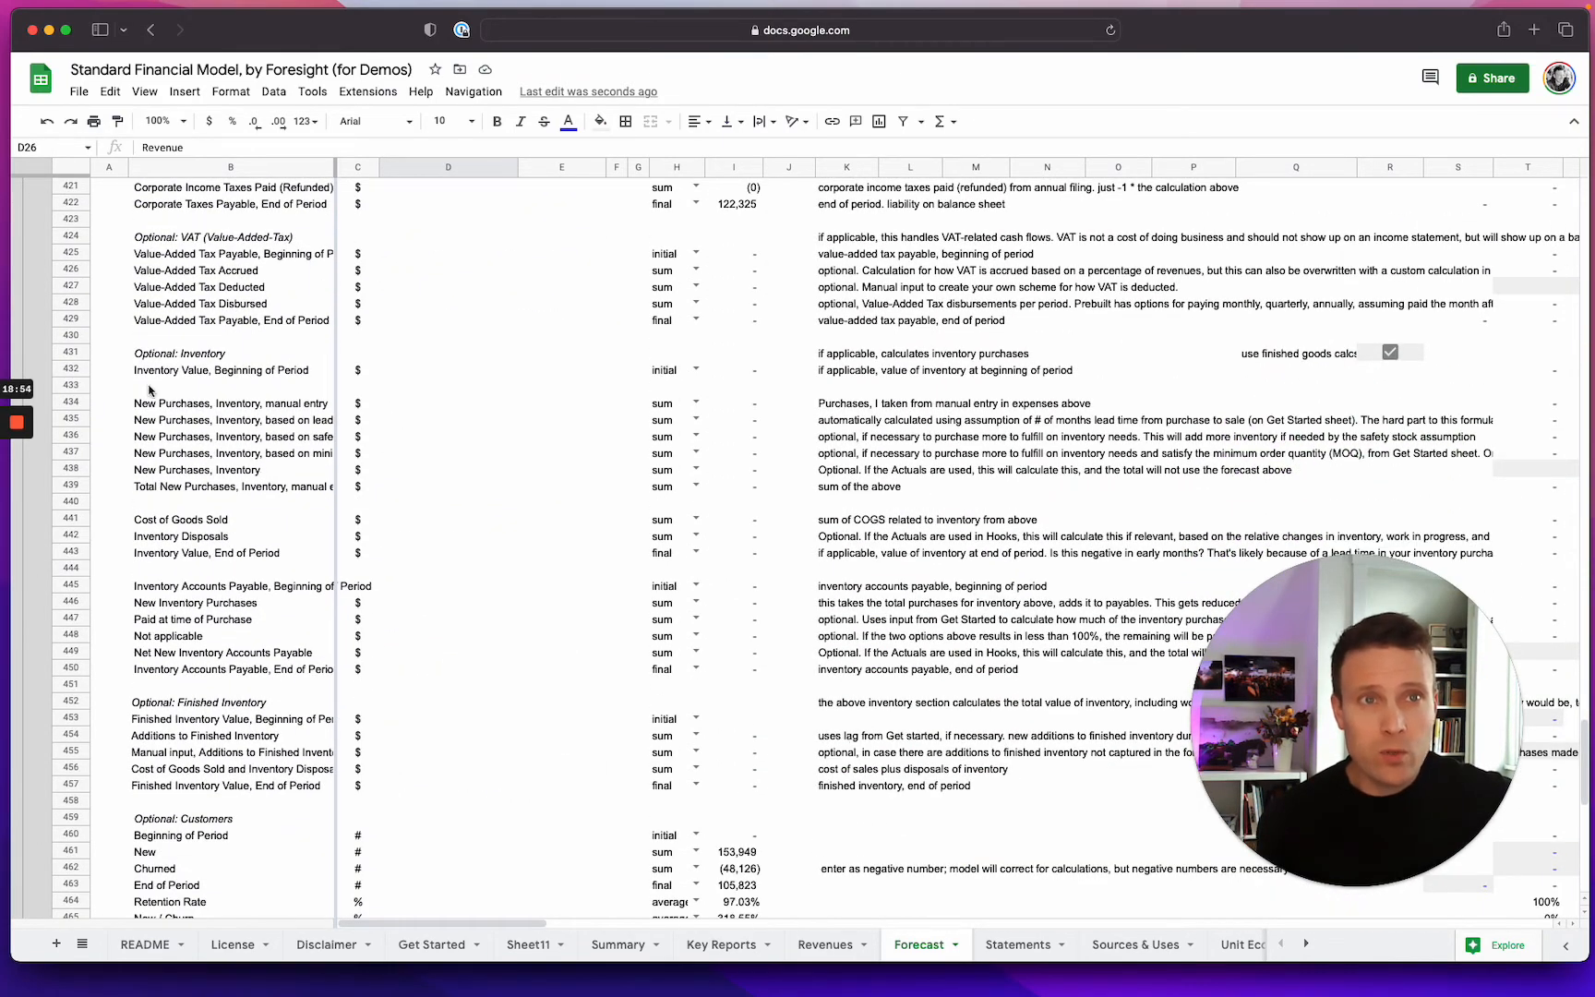
{"action": "left_click_drag", "start_coordinate": [71, 370], "coordinate": [112, 785]}
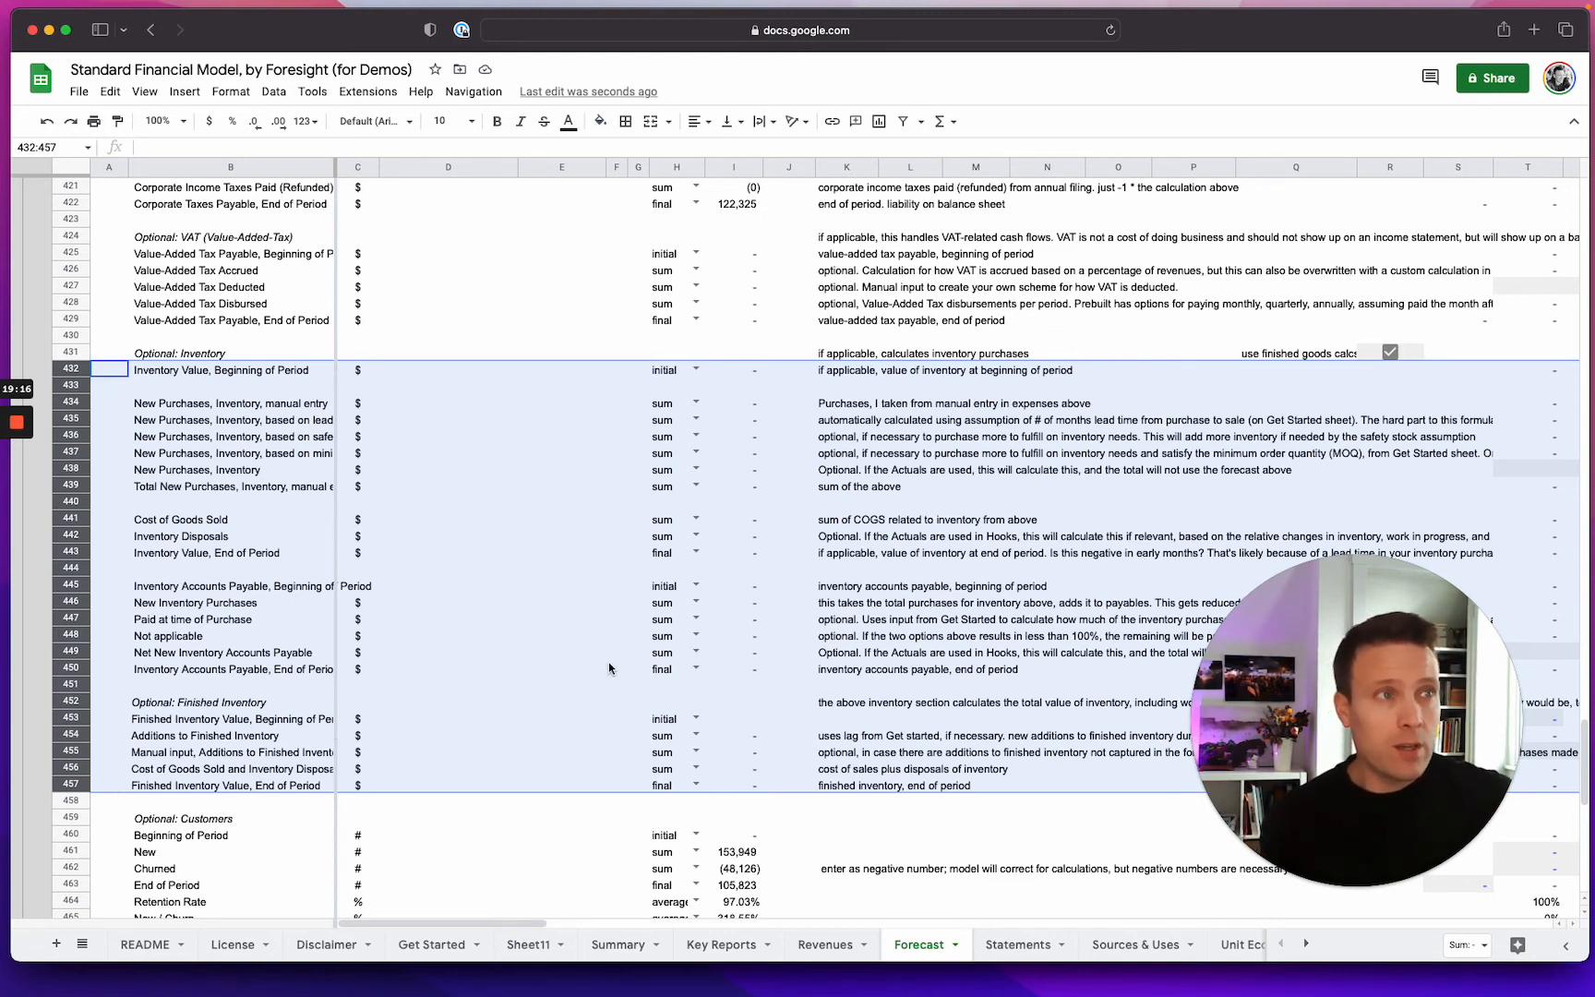
Step: Name the first unused forecast line below SKU 5 "Cost of Sales" and set its category to Product & Materials
{"action": "scroll", "coordinate": [682, 553], "scroll_direction": "up", "scroll_amount": 20}
{"action": "scroll", "coordinate": [682, 553], "scroll_direction": "up", "scroll_amount": 20}
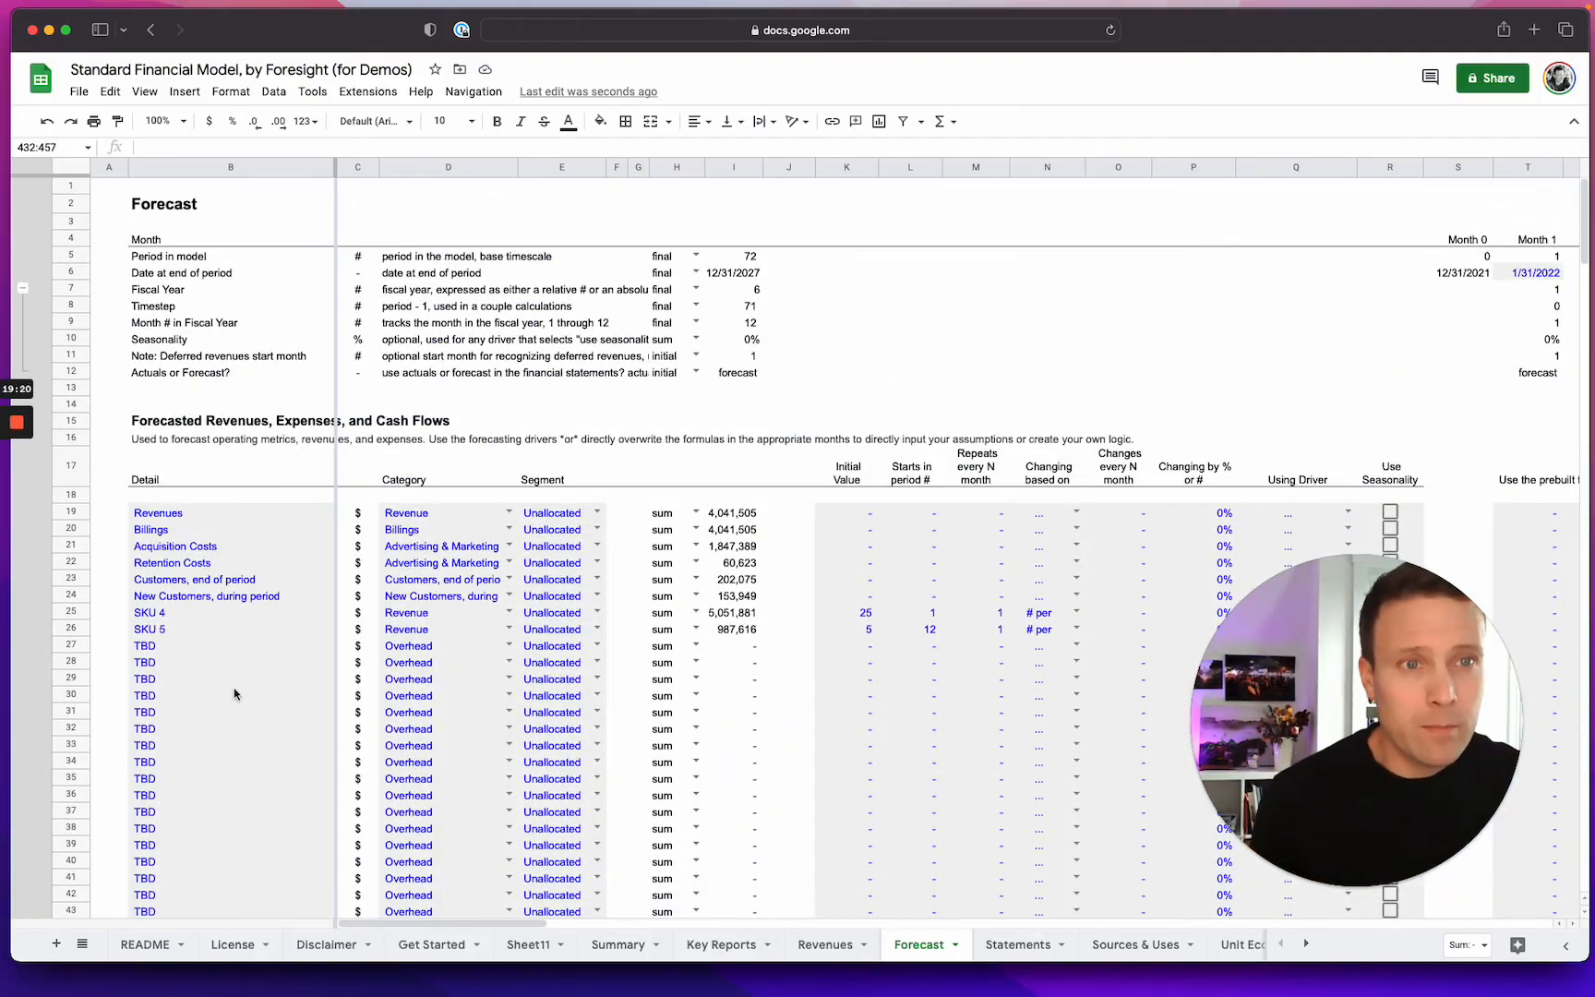
{"action": "left_click", "coordinate": [166, 648]}
{"action": "type", "text": "Cost"}
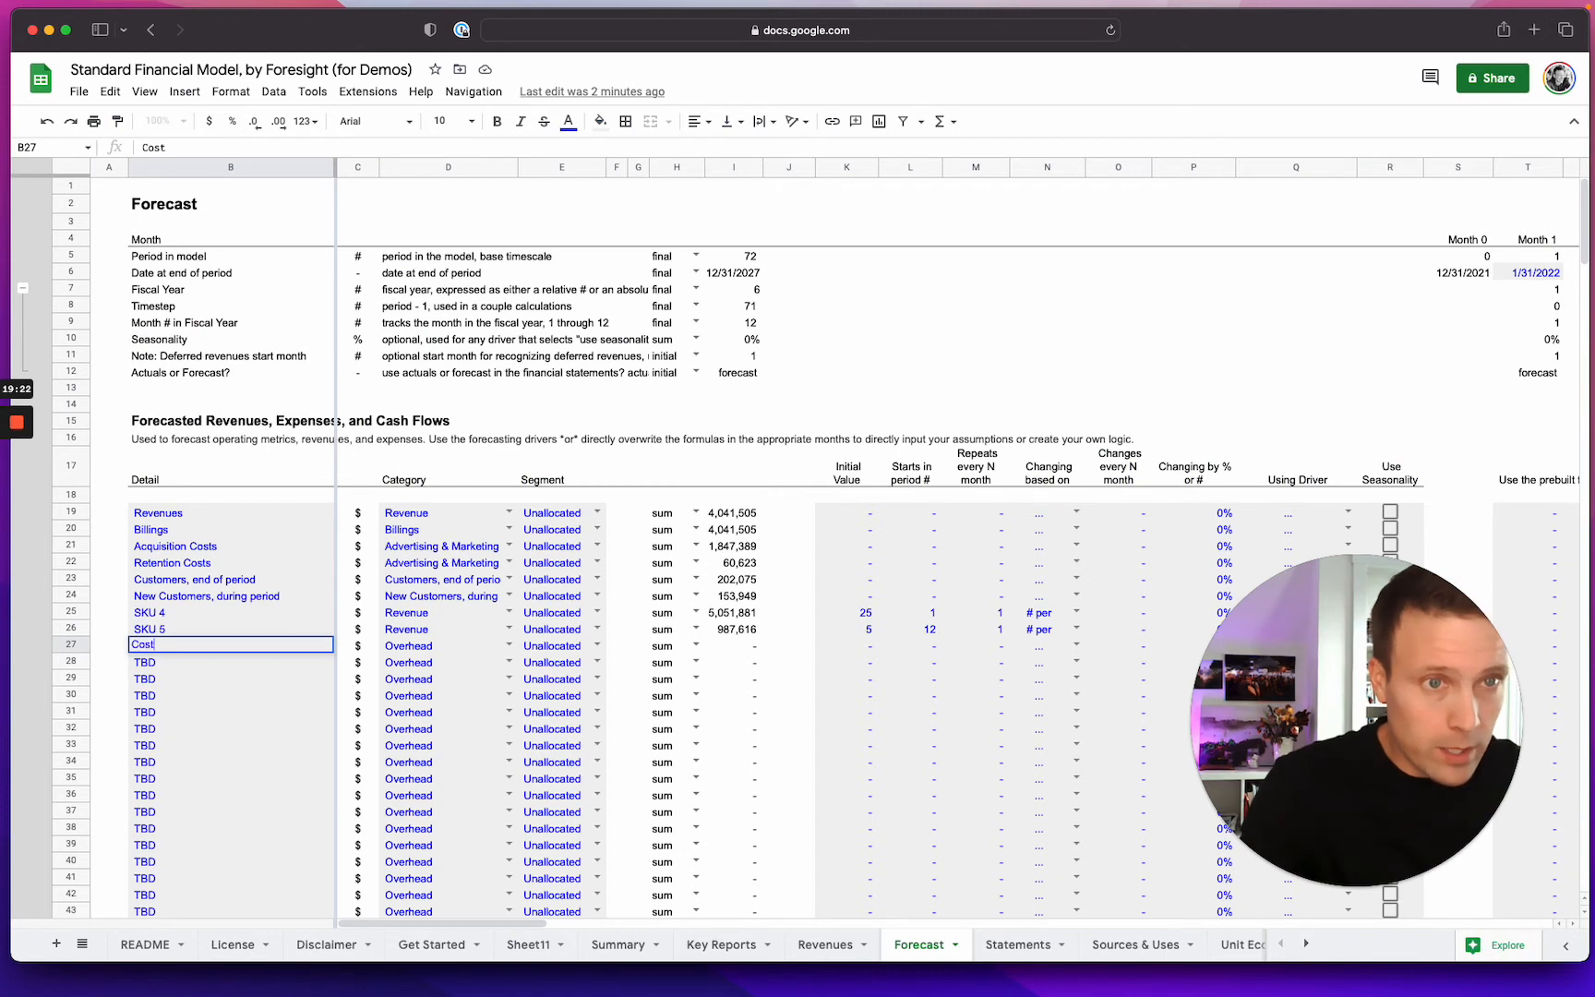
{"action": "type", "text": " of Sales"}
{"action": "key", "text": "Return"}
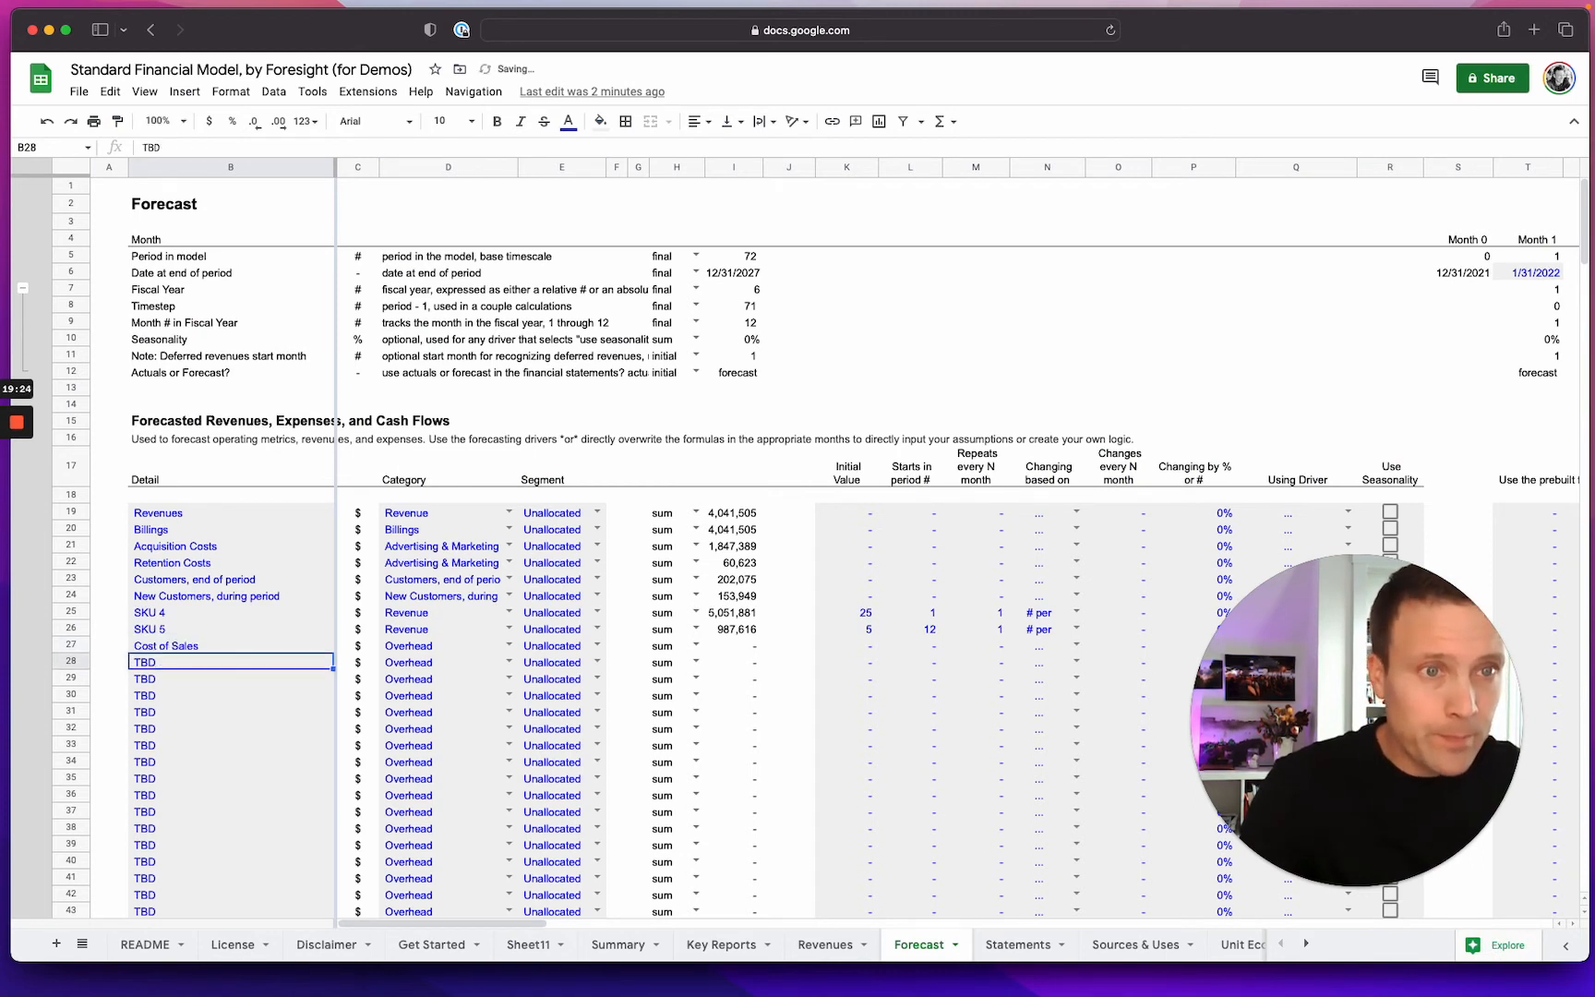
{"action": "left_click", "coordinate": [506, 647]}
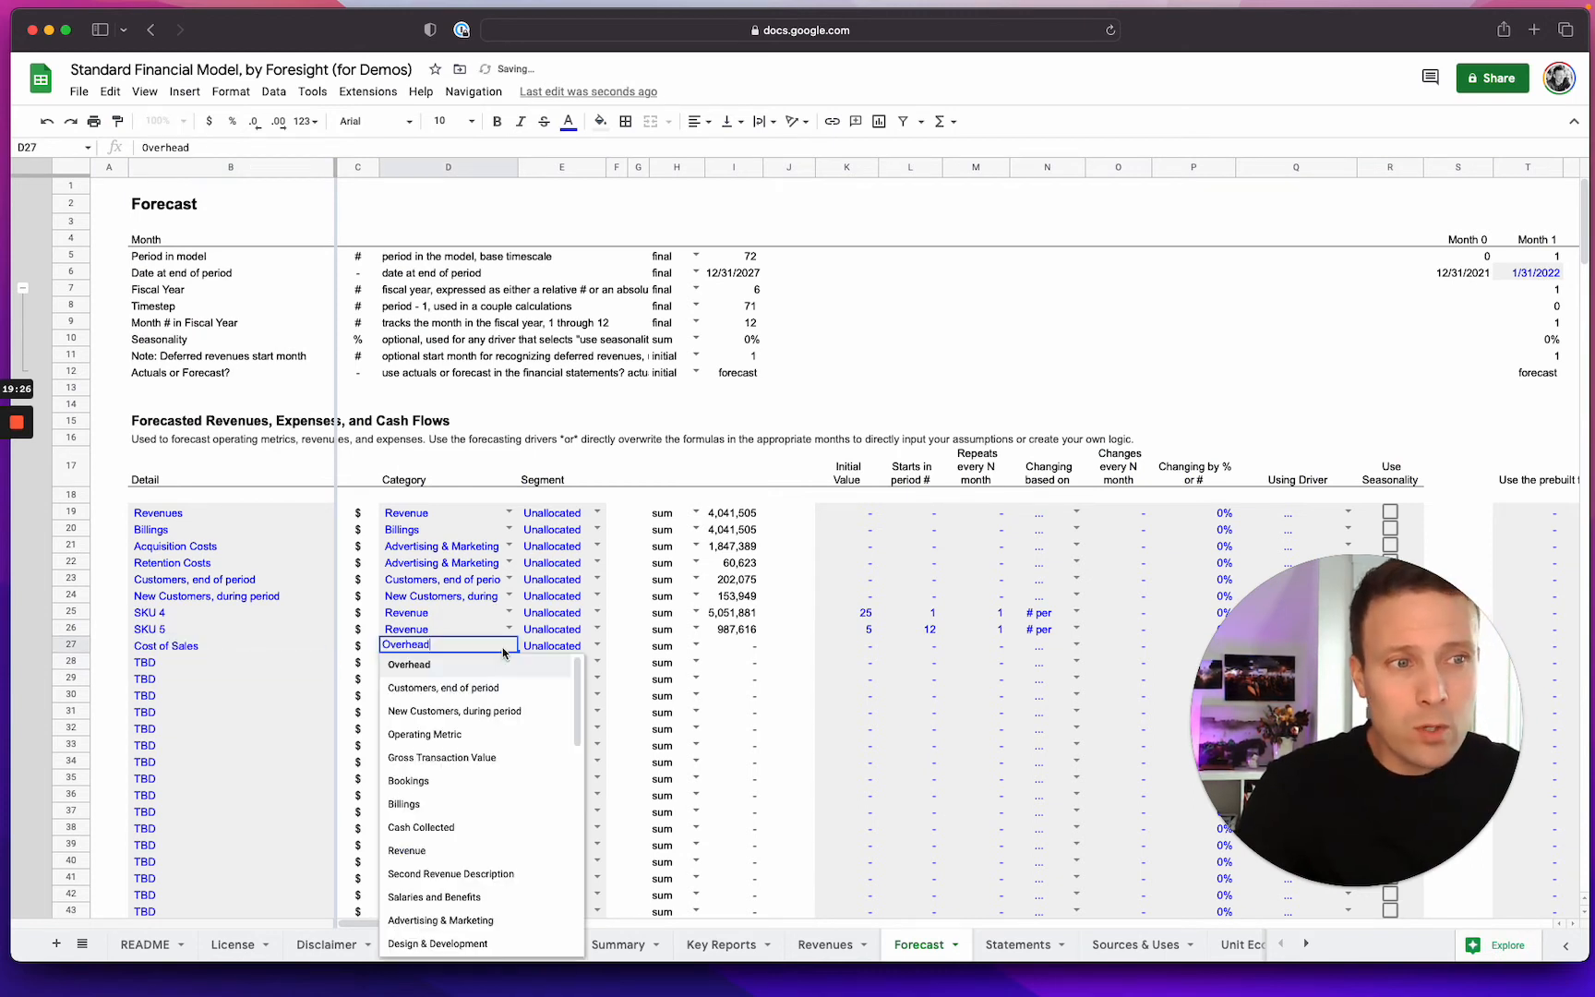
{"action": "scroll", "coordinate": [480, 785], "scroll_direction": "down", "scroll_amount": 5}
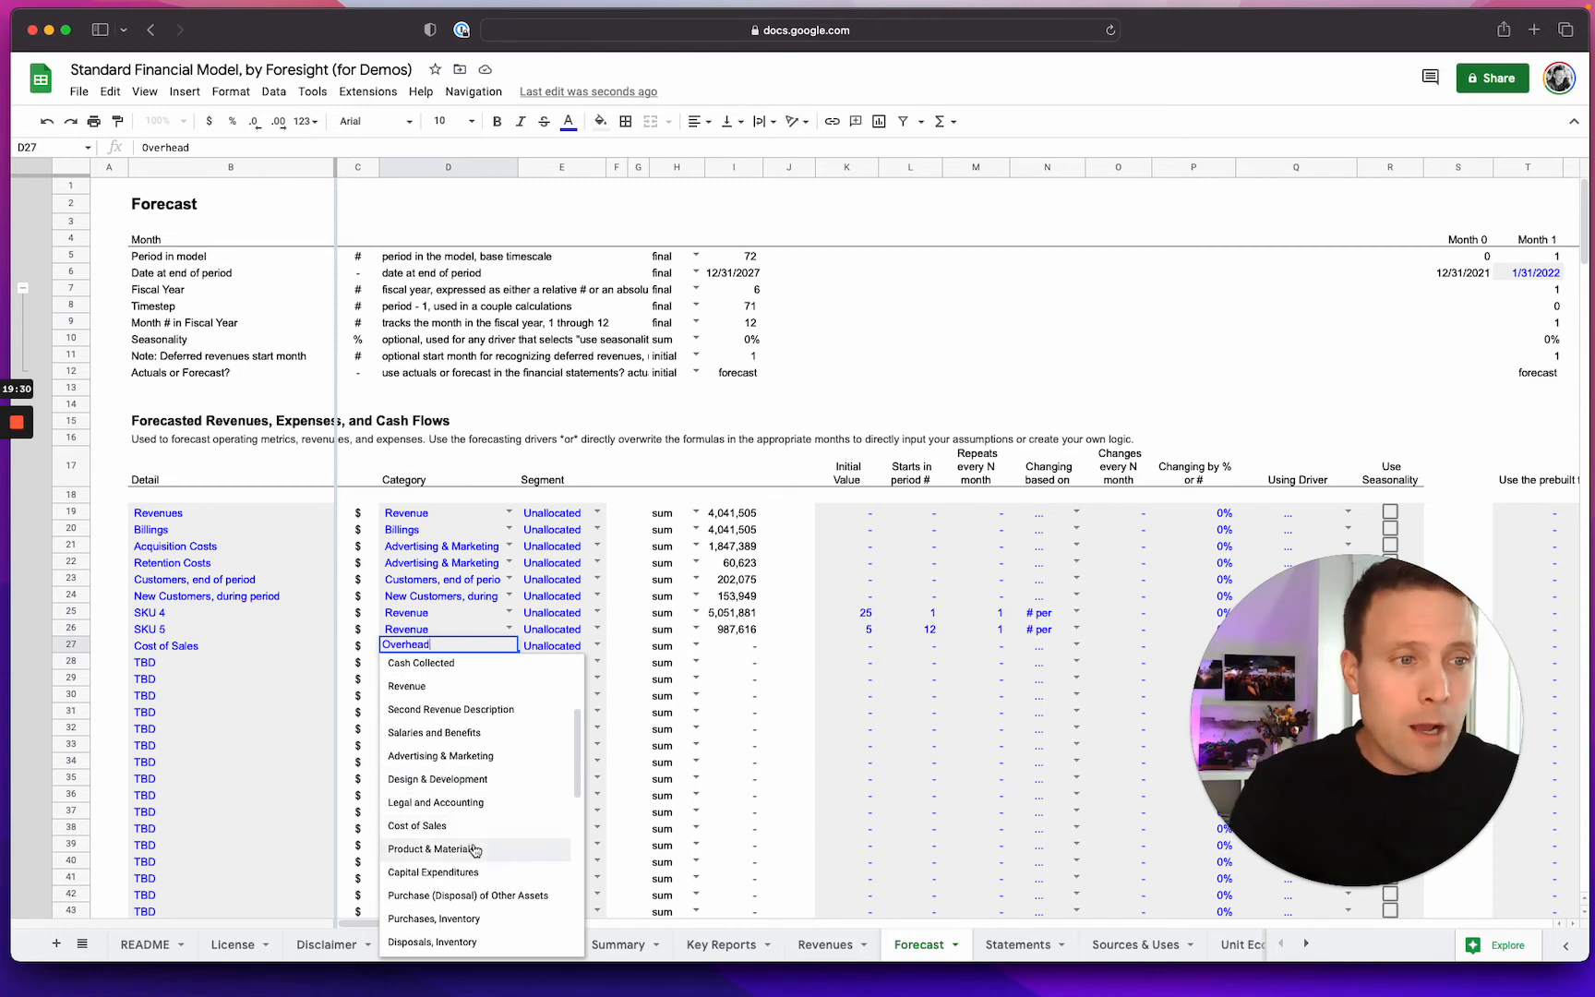
{"action": "left_click", "coordinate": [474, 848]}
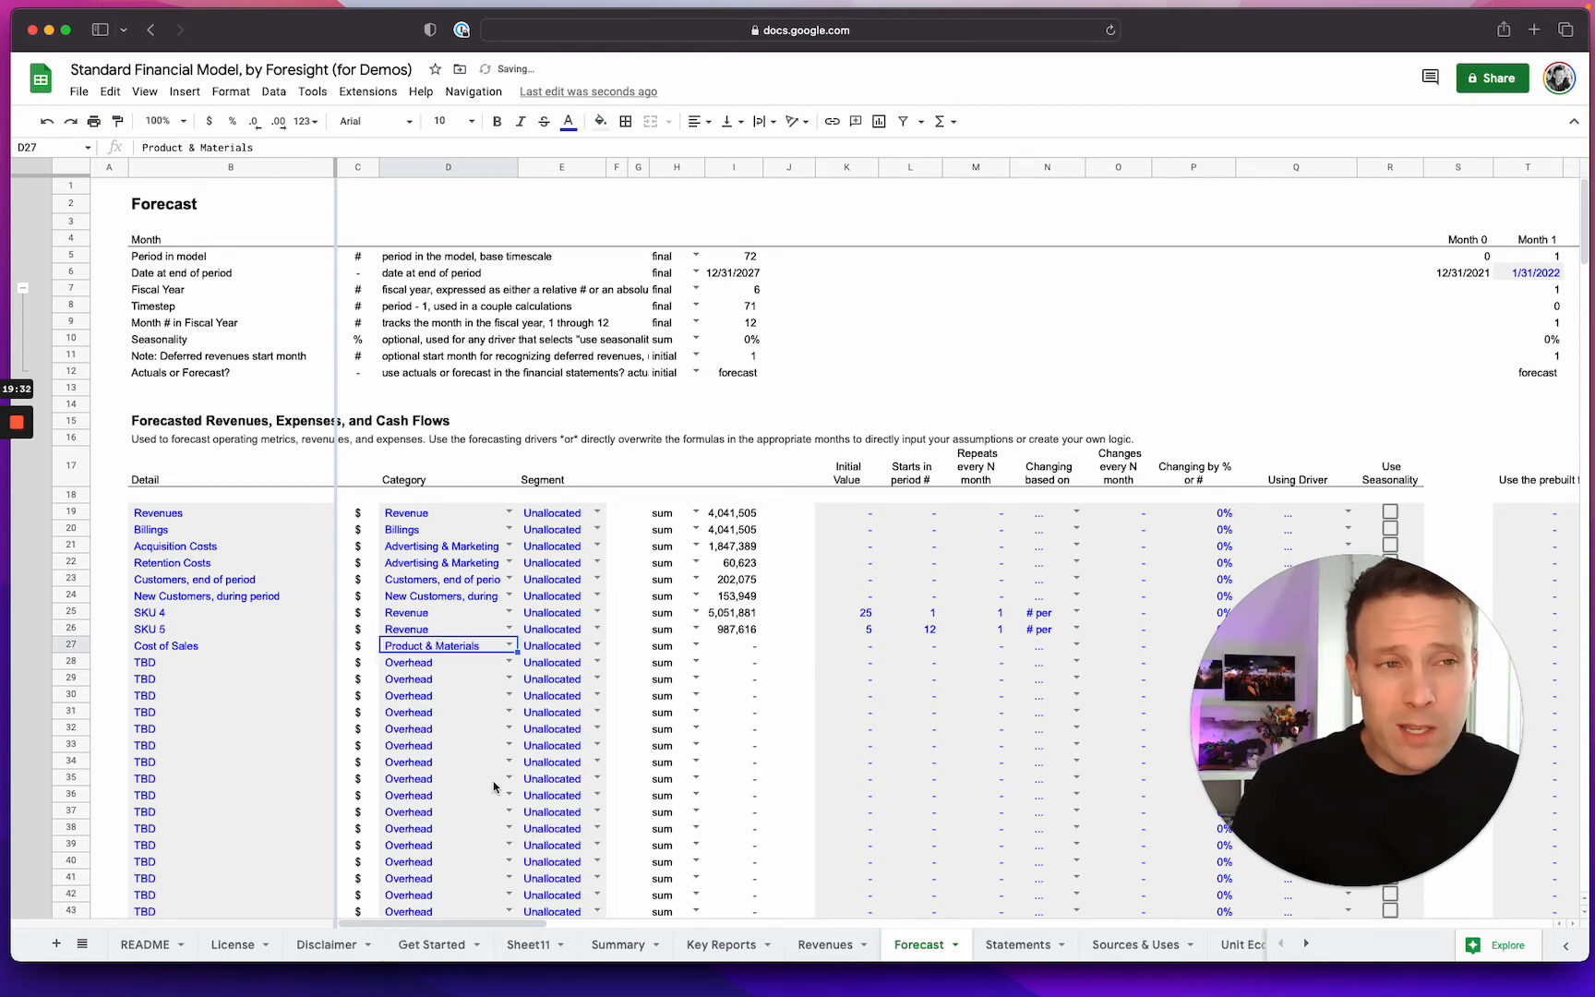
Step: Review the Forecast sheet's category mappings from row 174 down, and flag Product & Materials for use in the inventory calculations
{"action": "scroll", "coordinate": [494, 787], "scroll_direction": "down", "scroll_amount": 20}
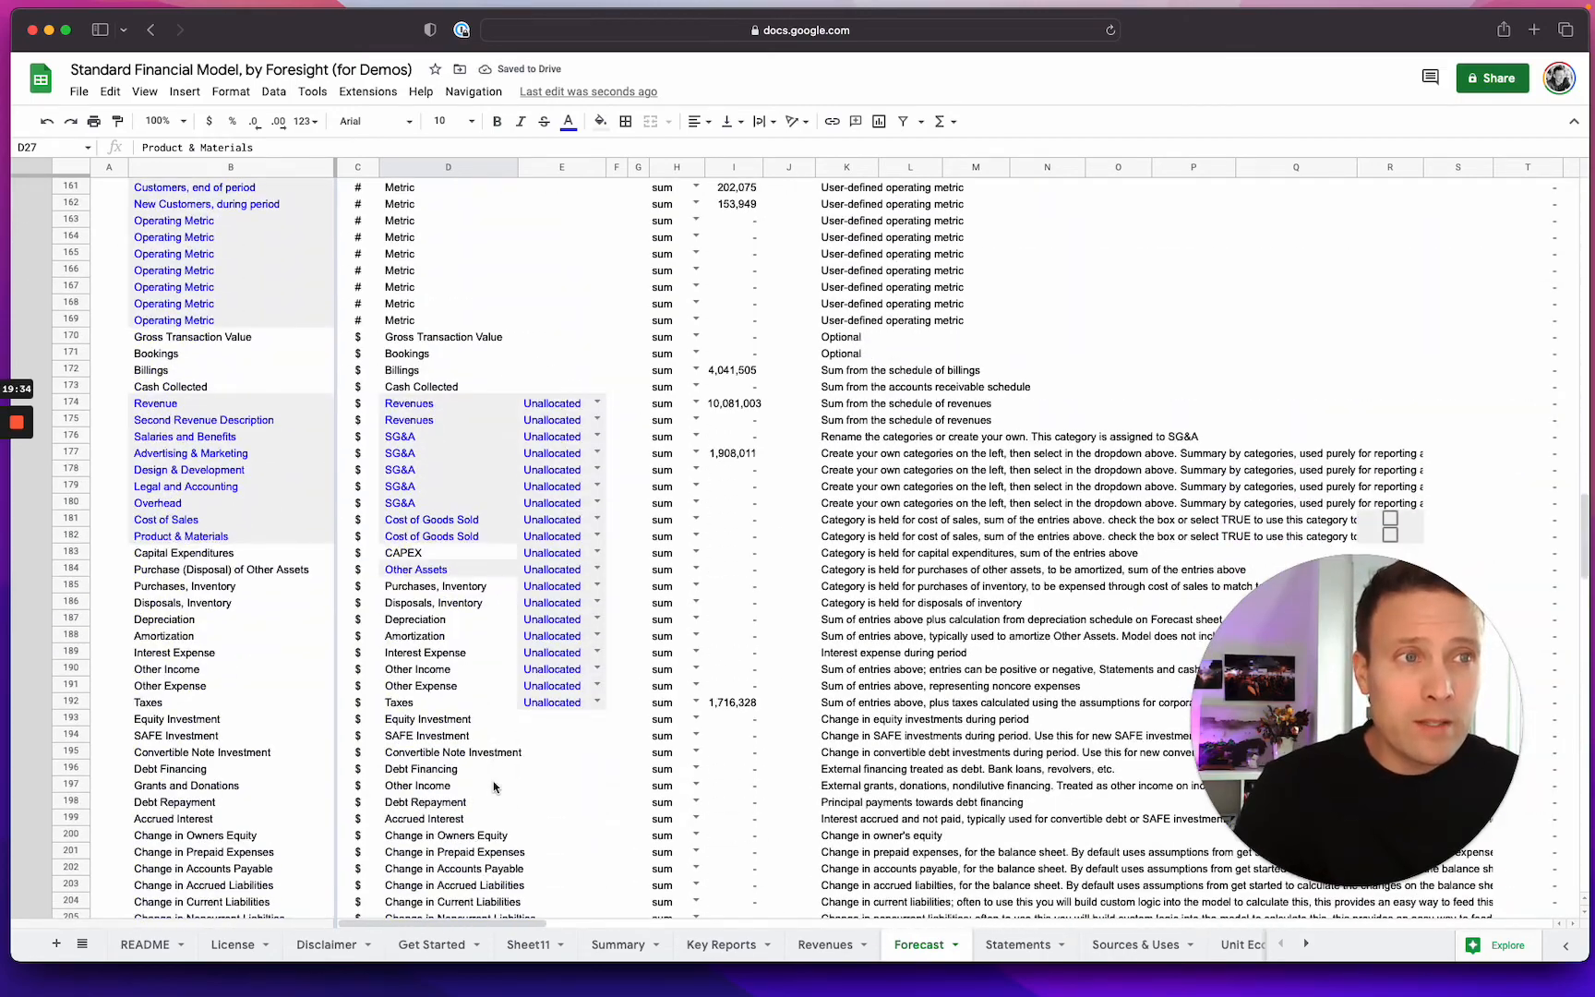
{"action": "left_click", "coordinate": [236, 403]}
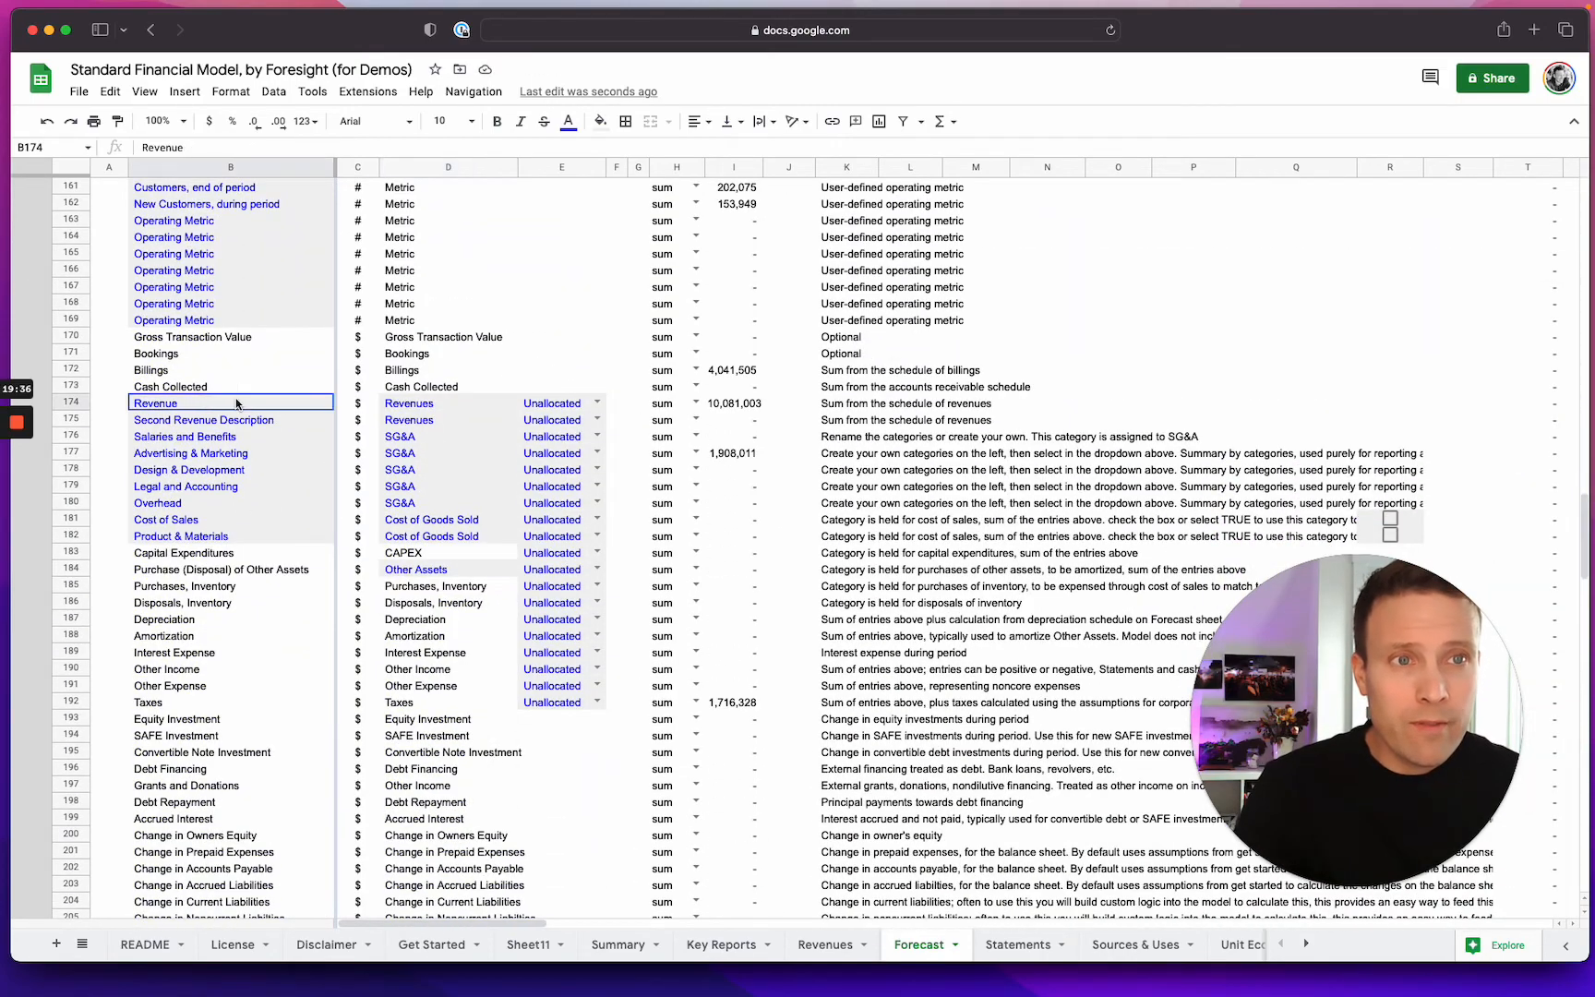
{"action": "left_click_drag", "start_coordinate": [236, 403], "coordinate": [492, 572]}
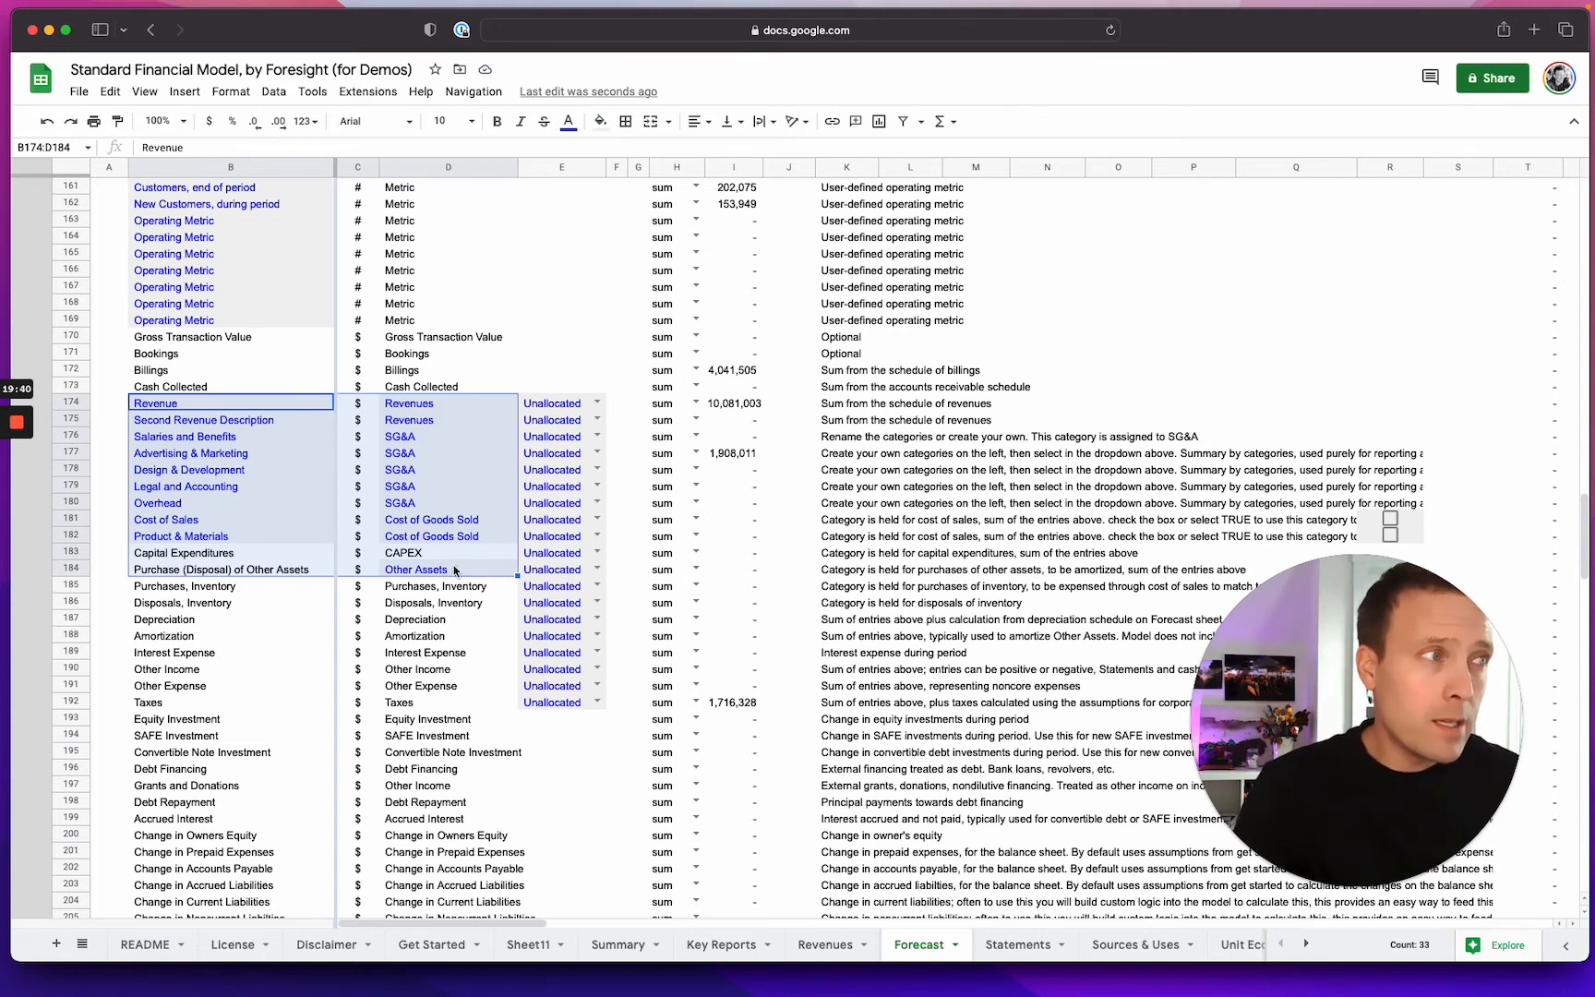
{"action": "left_click", "coordinate": [231, 424]}
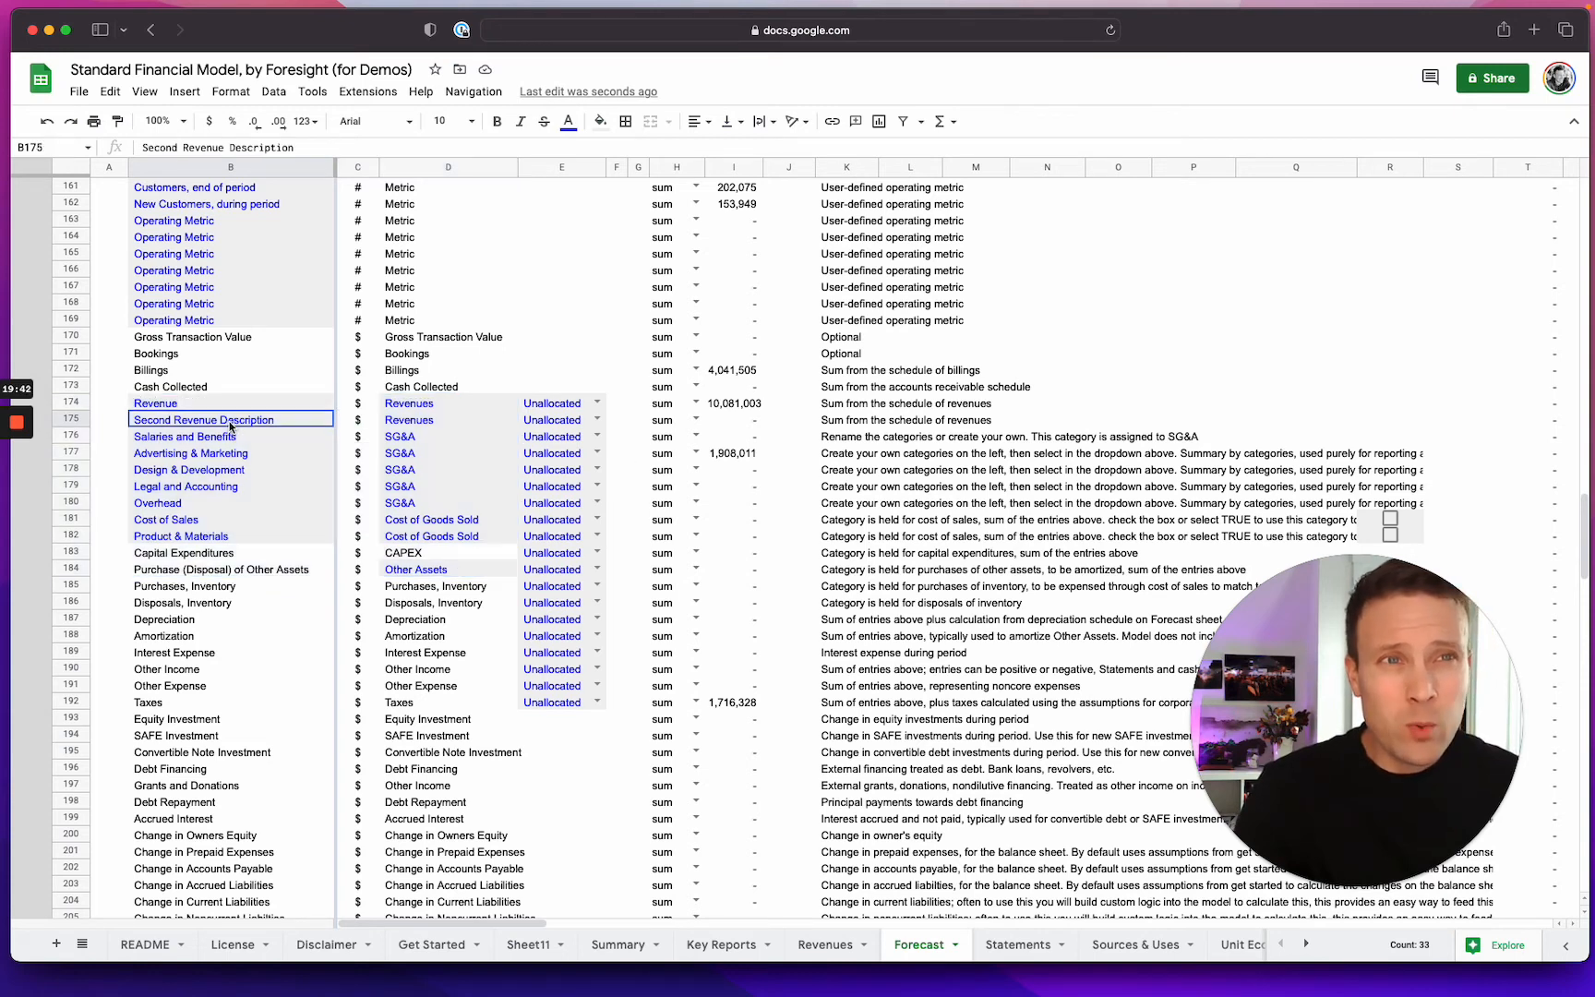
{"action": "left_click_drag", "start_coordinate": [231, 426], "coordinate": [262, 535]}
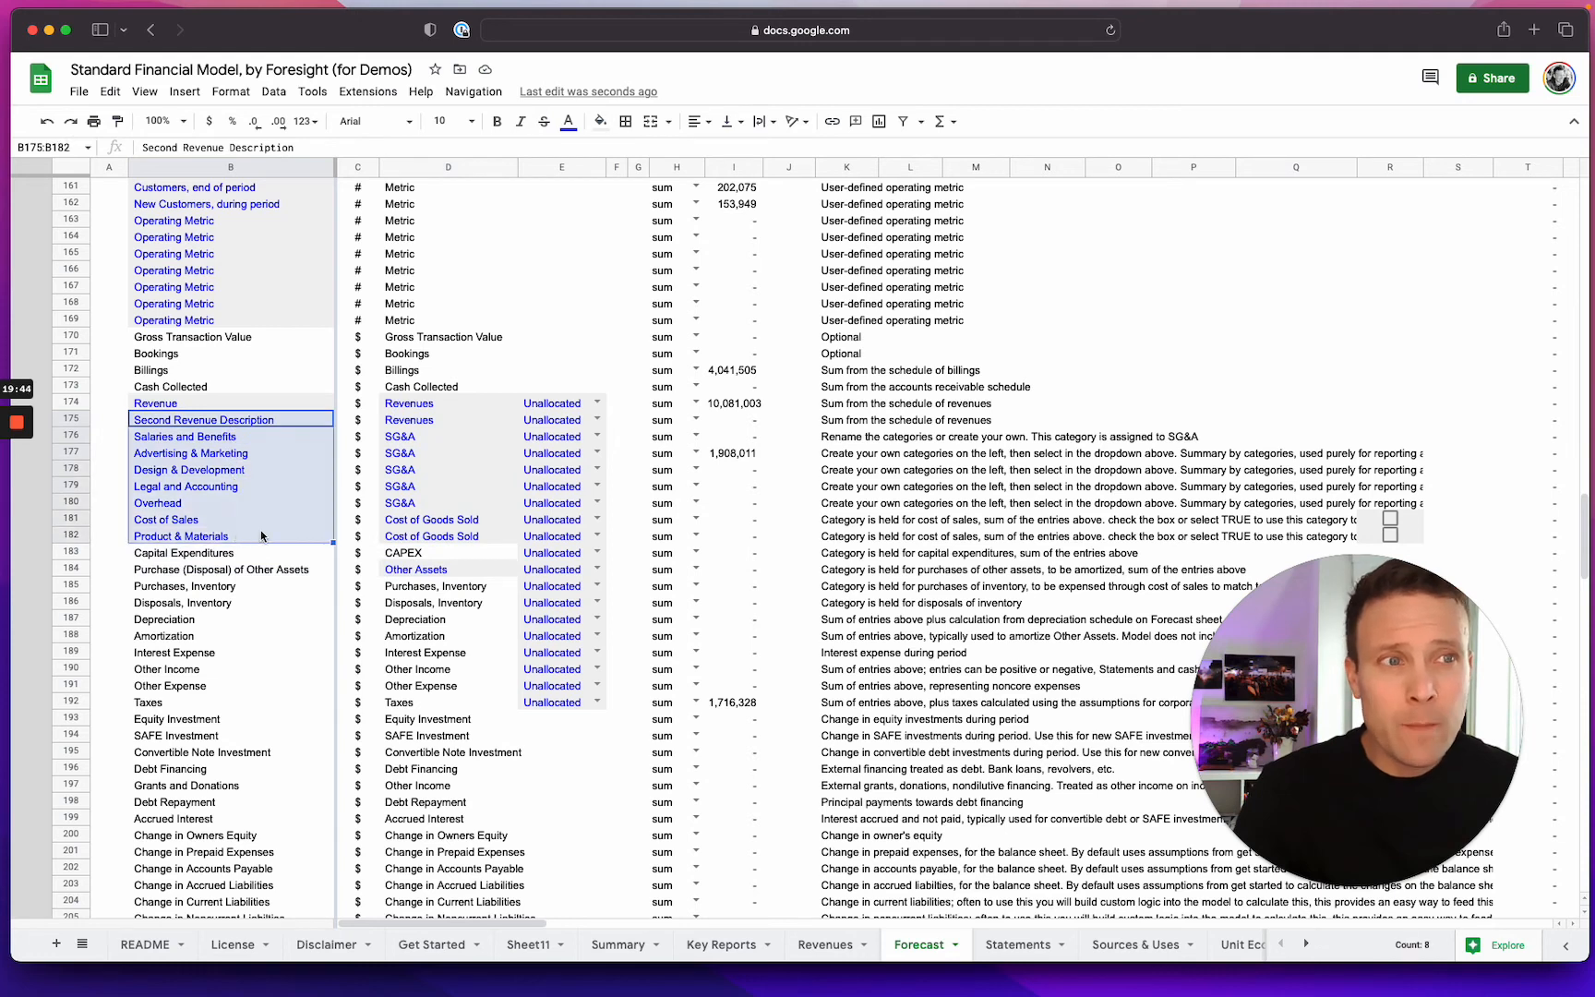
{"action": "left_click_drag", "start_coordinate": [412, 427], "coordinate": [427, 533]}
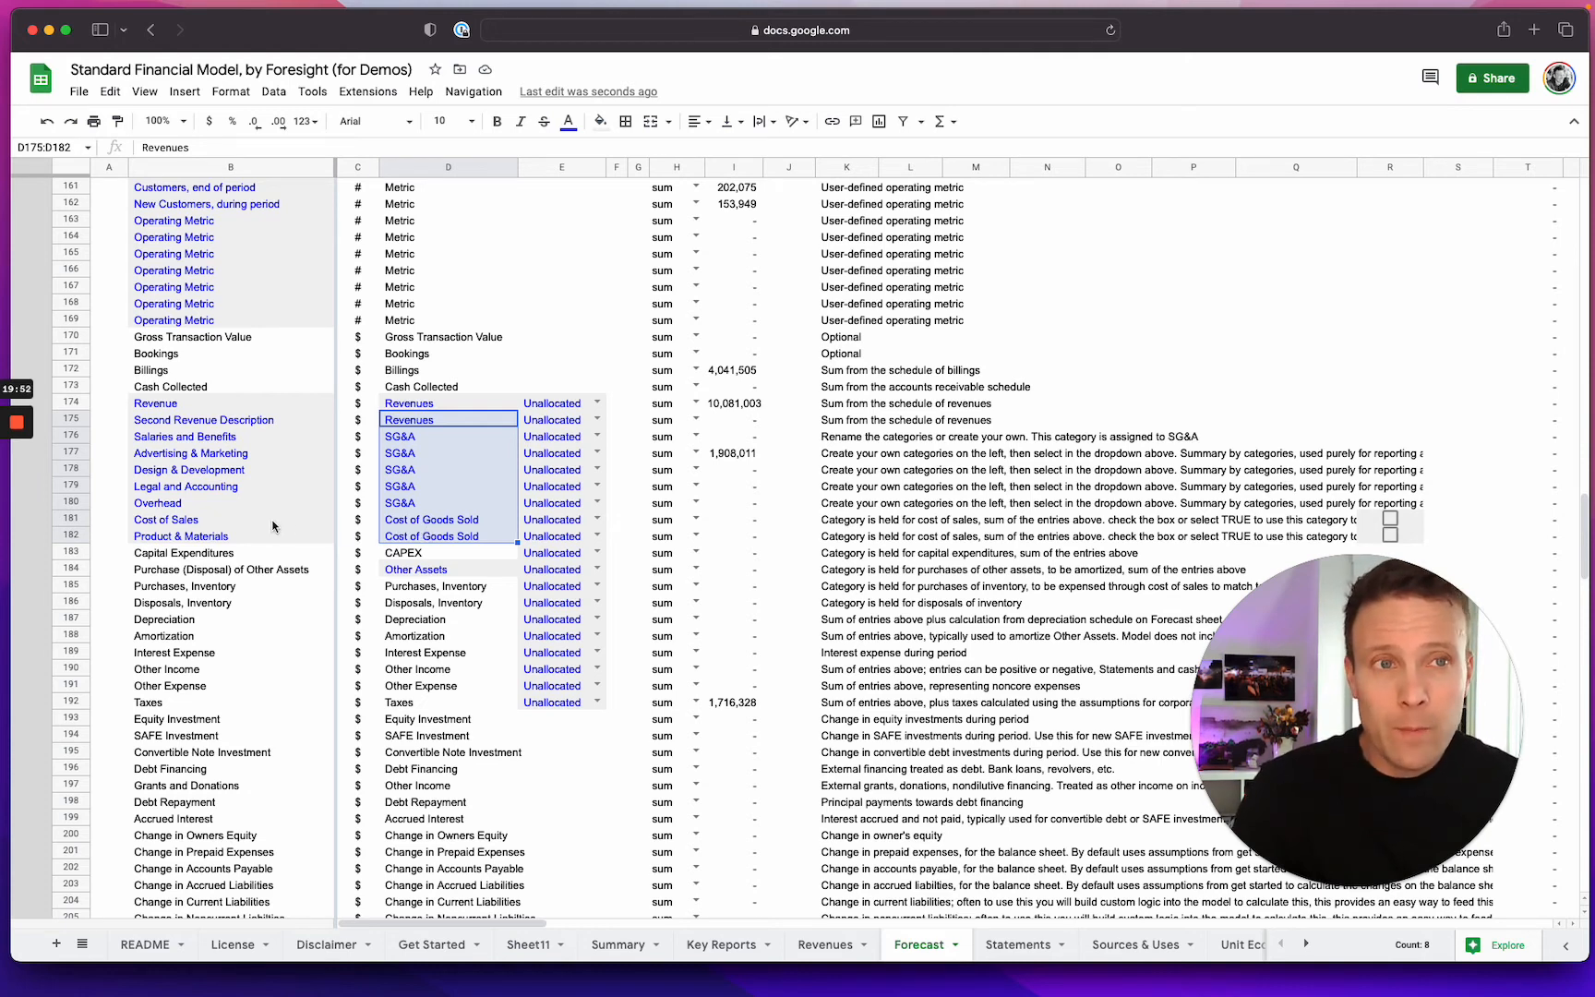
{"action": "scroll", "coordinate": [1076, 574], "scroll_direction": "right", "scroll_amount": 5}
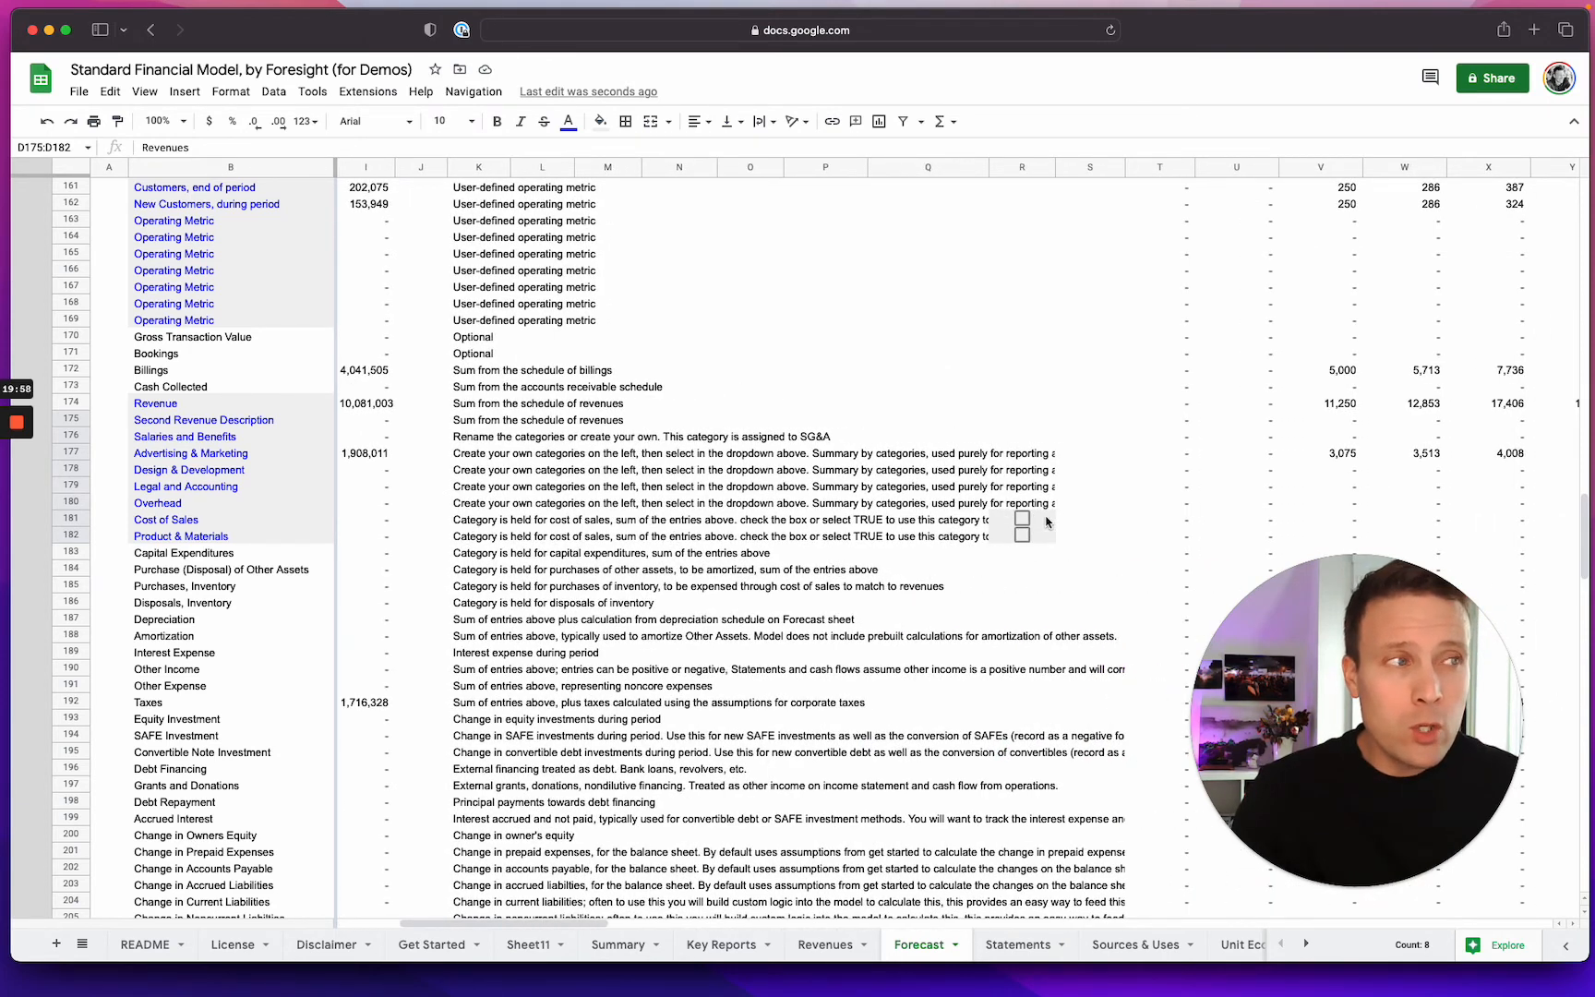
{"action": "left_click", "coordinate": [486, 525]}
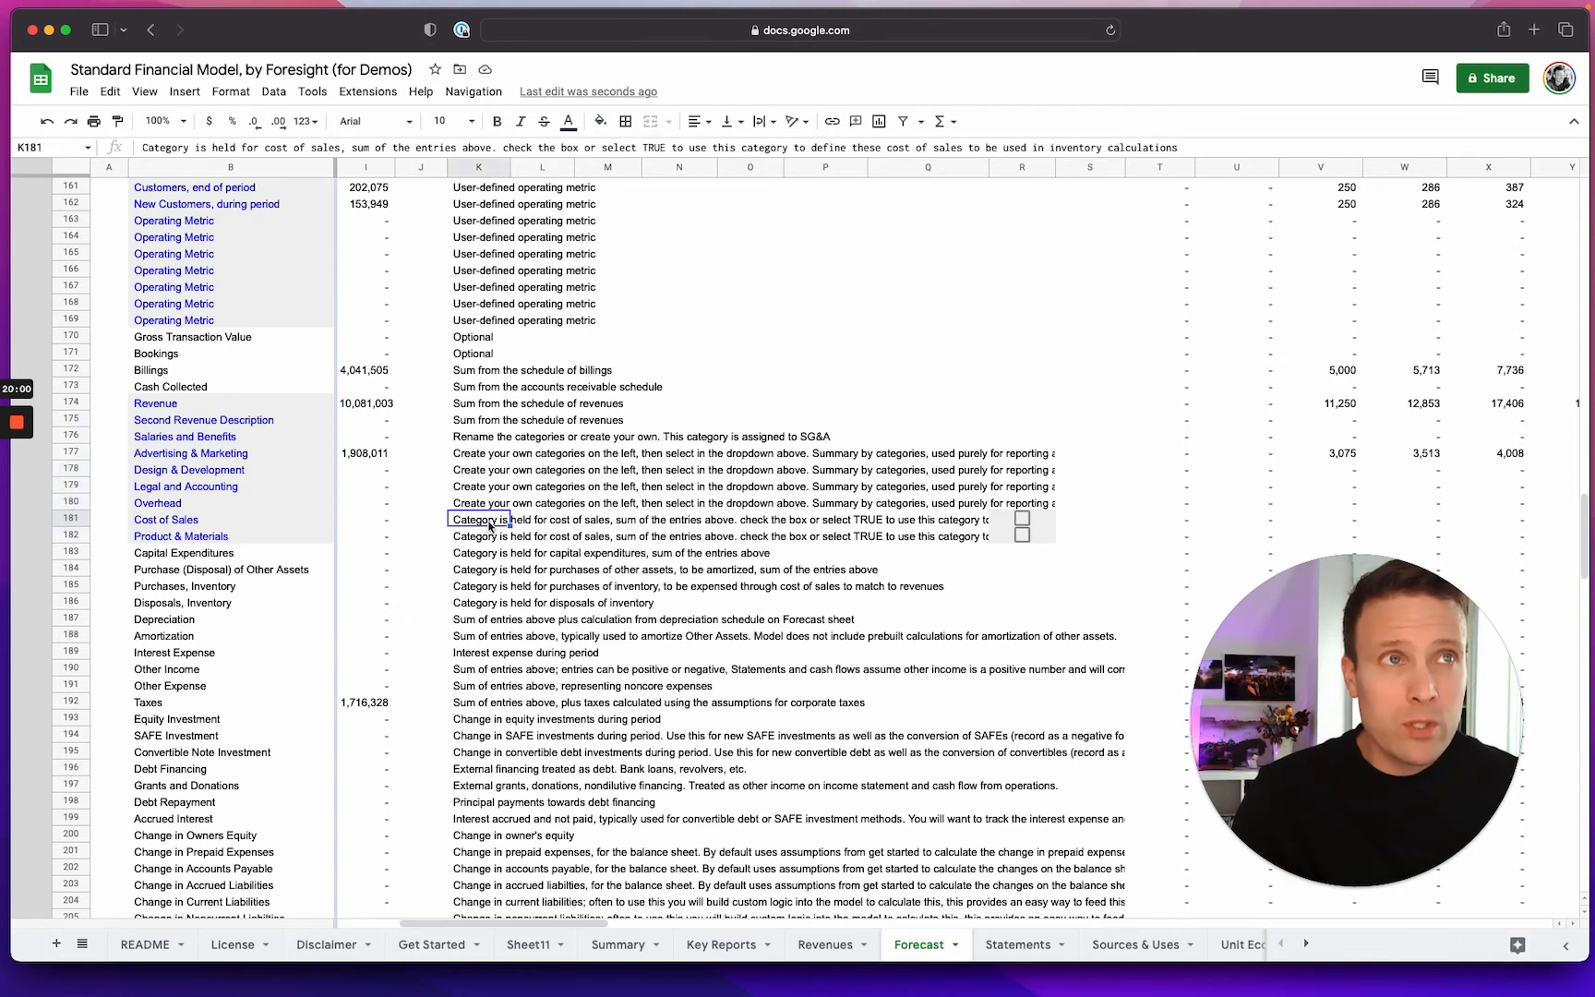
{"action": "left_click", "coordinate": [1023, 536]}
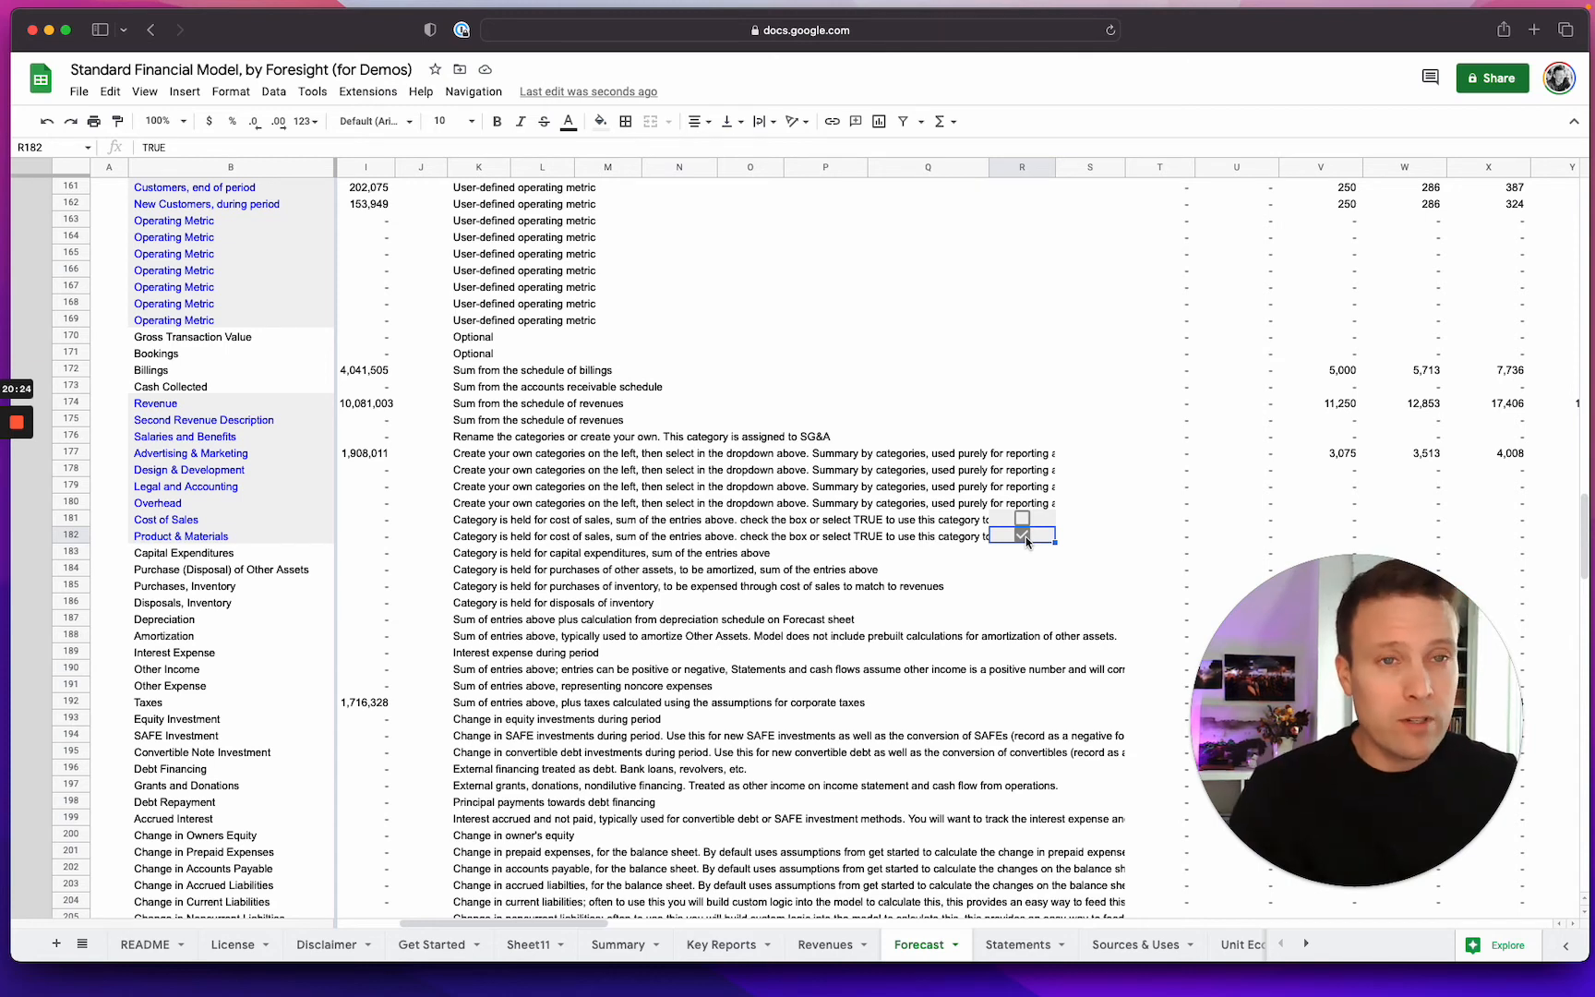
Step: For the Cost of Sales forecast line, set the initial value to 10, starting in period 1 and repeating every 1 month
{"action": "scroll", "coordinate": [927, 545], "scroll_direction": "up", "scroll_amount": 20}
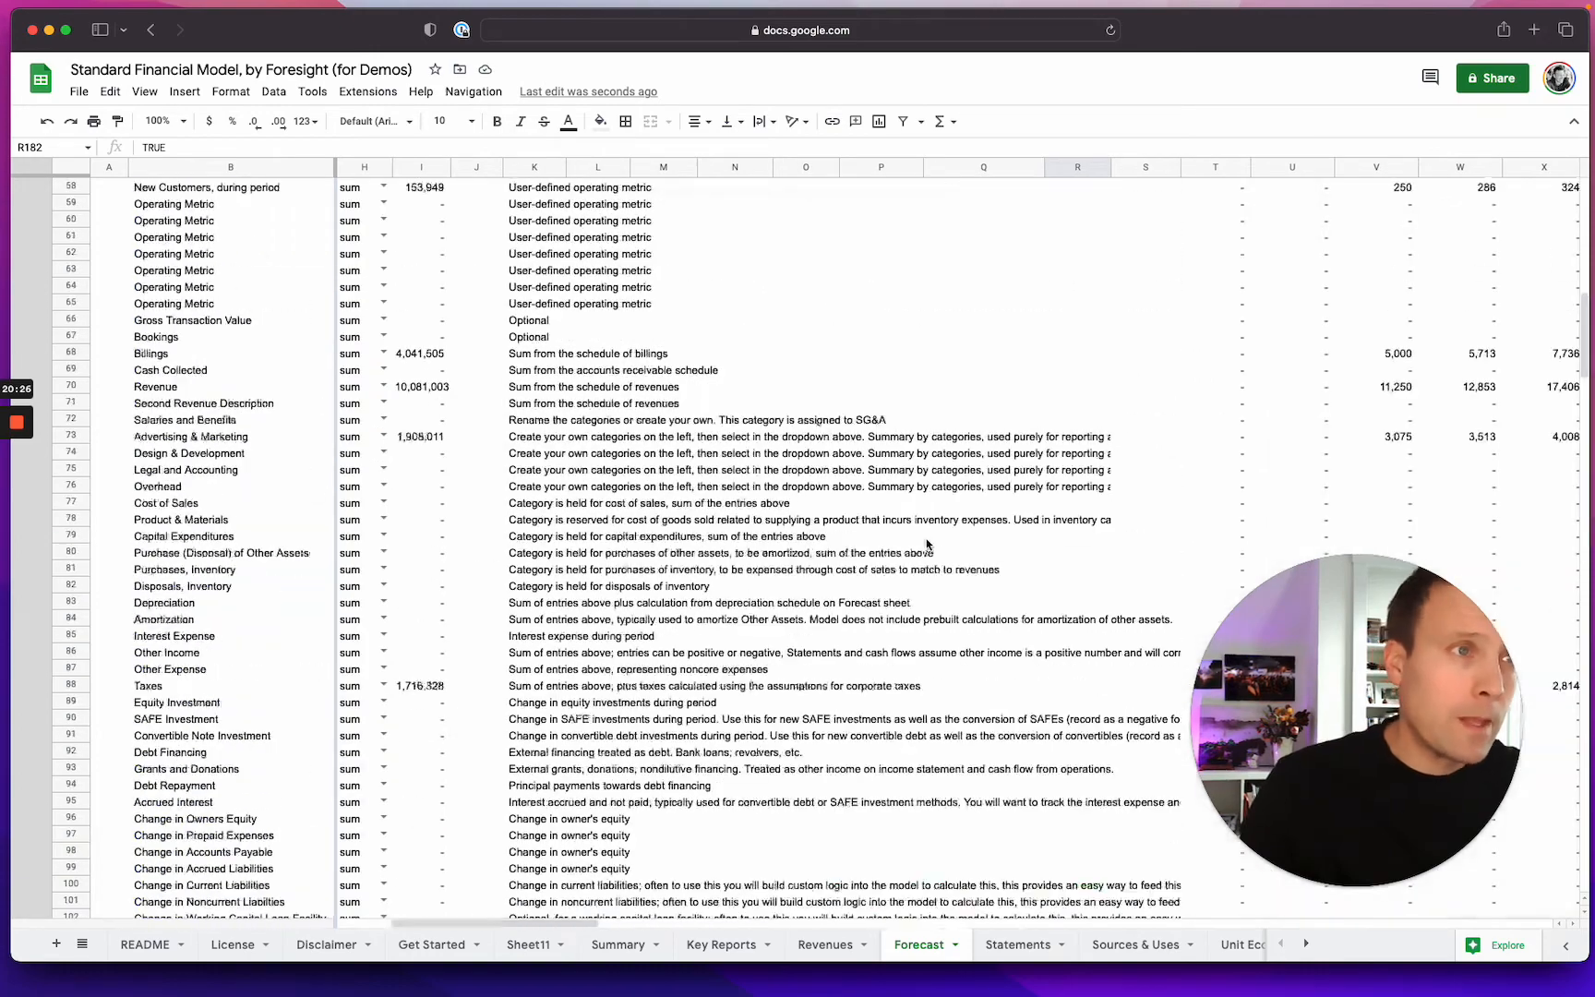
{"action": "scroll", "coordinate": [927, 545], "scroll_direction": "up", "scroll_amount": 1}
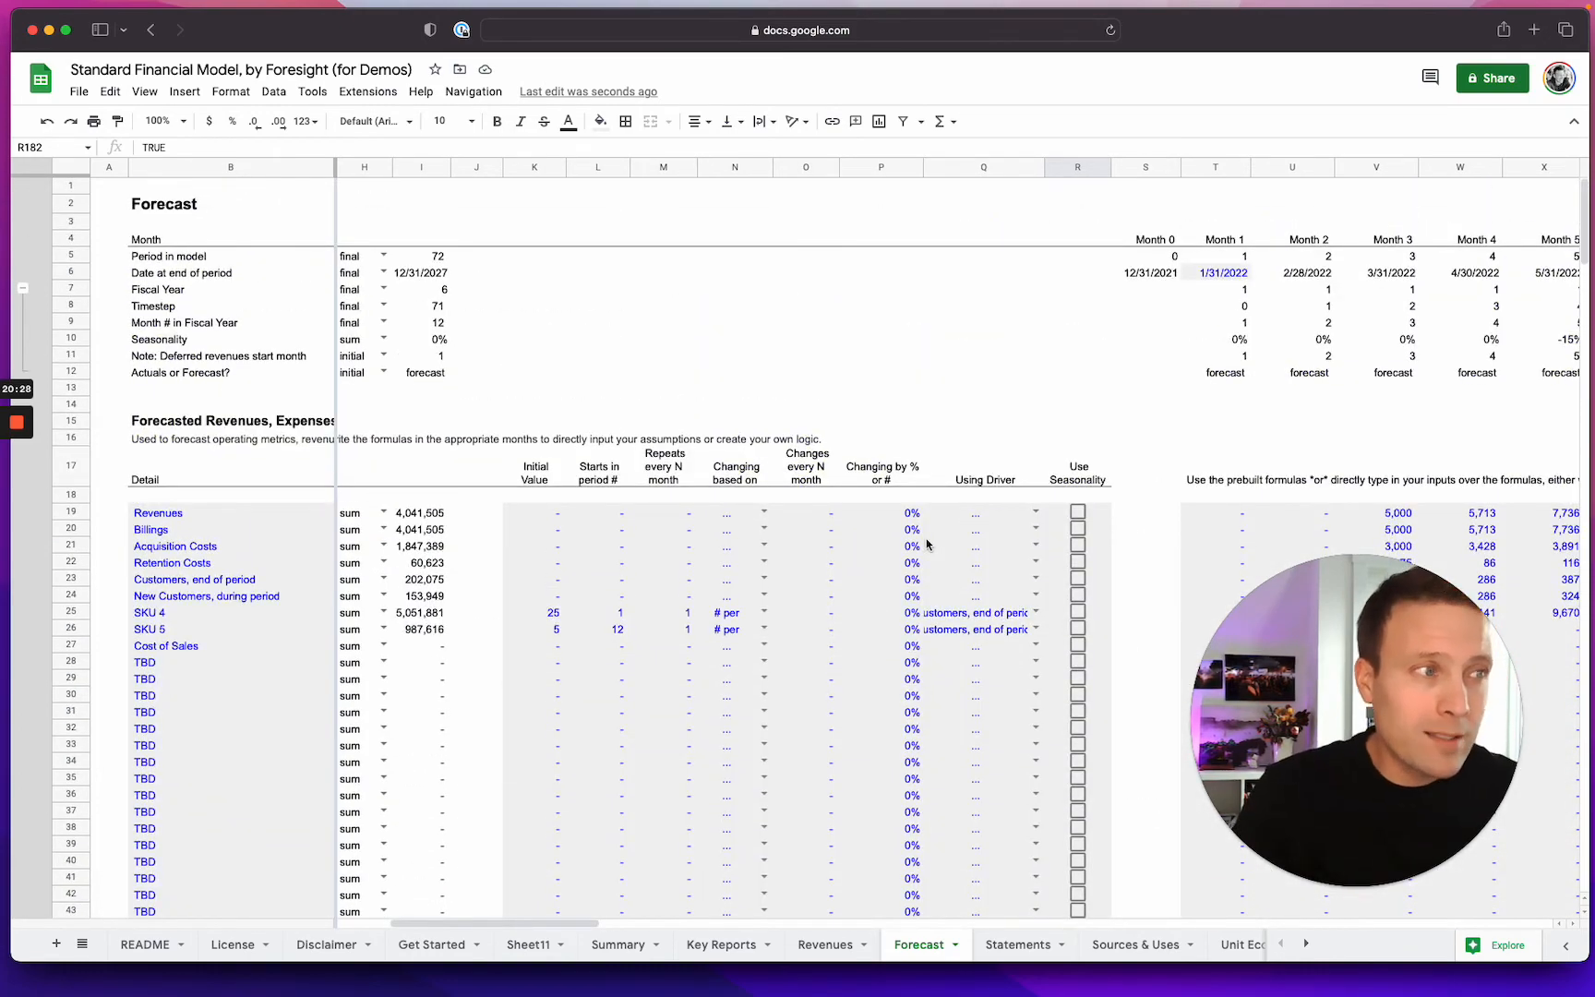
{"action": "left_click", "coordinate": [555, 650]}
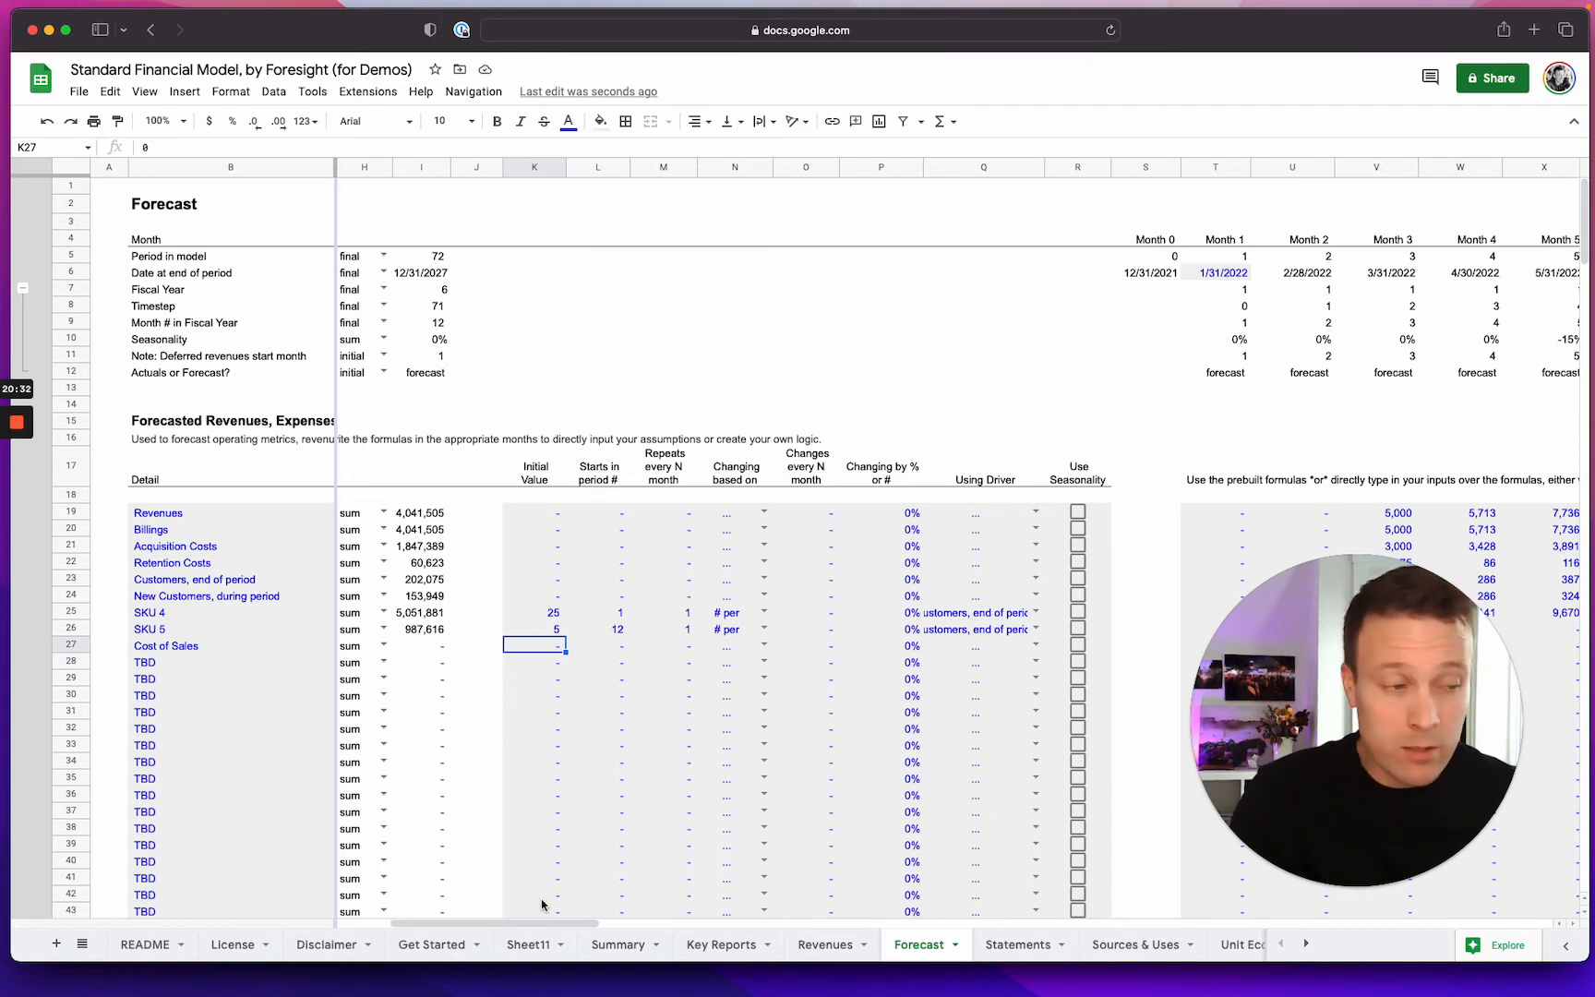
{"action": "type", "text": "10"}
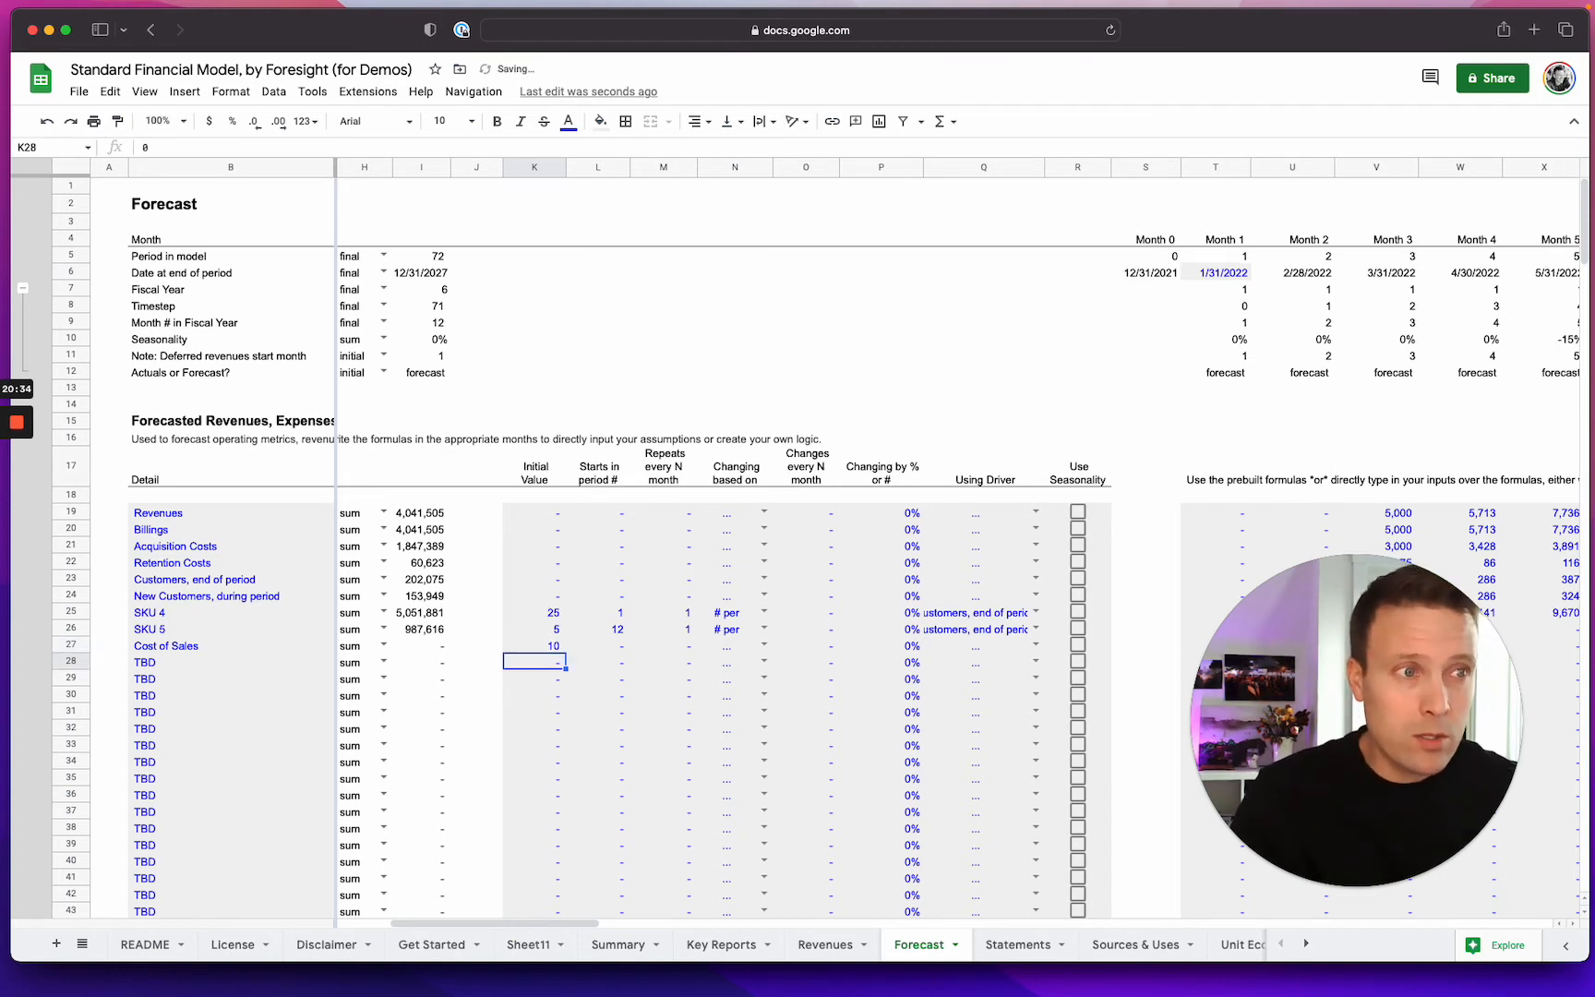
{"action": "key", "text": "Tab"}
{"action": "type", "text": "1"}
{"action": "key", "text": "Tab"}
{"action": "type", "text": "1"}
{"action": "key", "text": "Tab"}
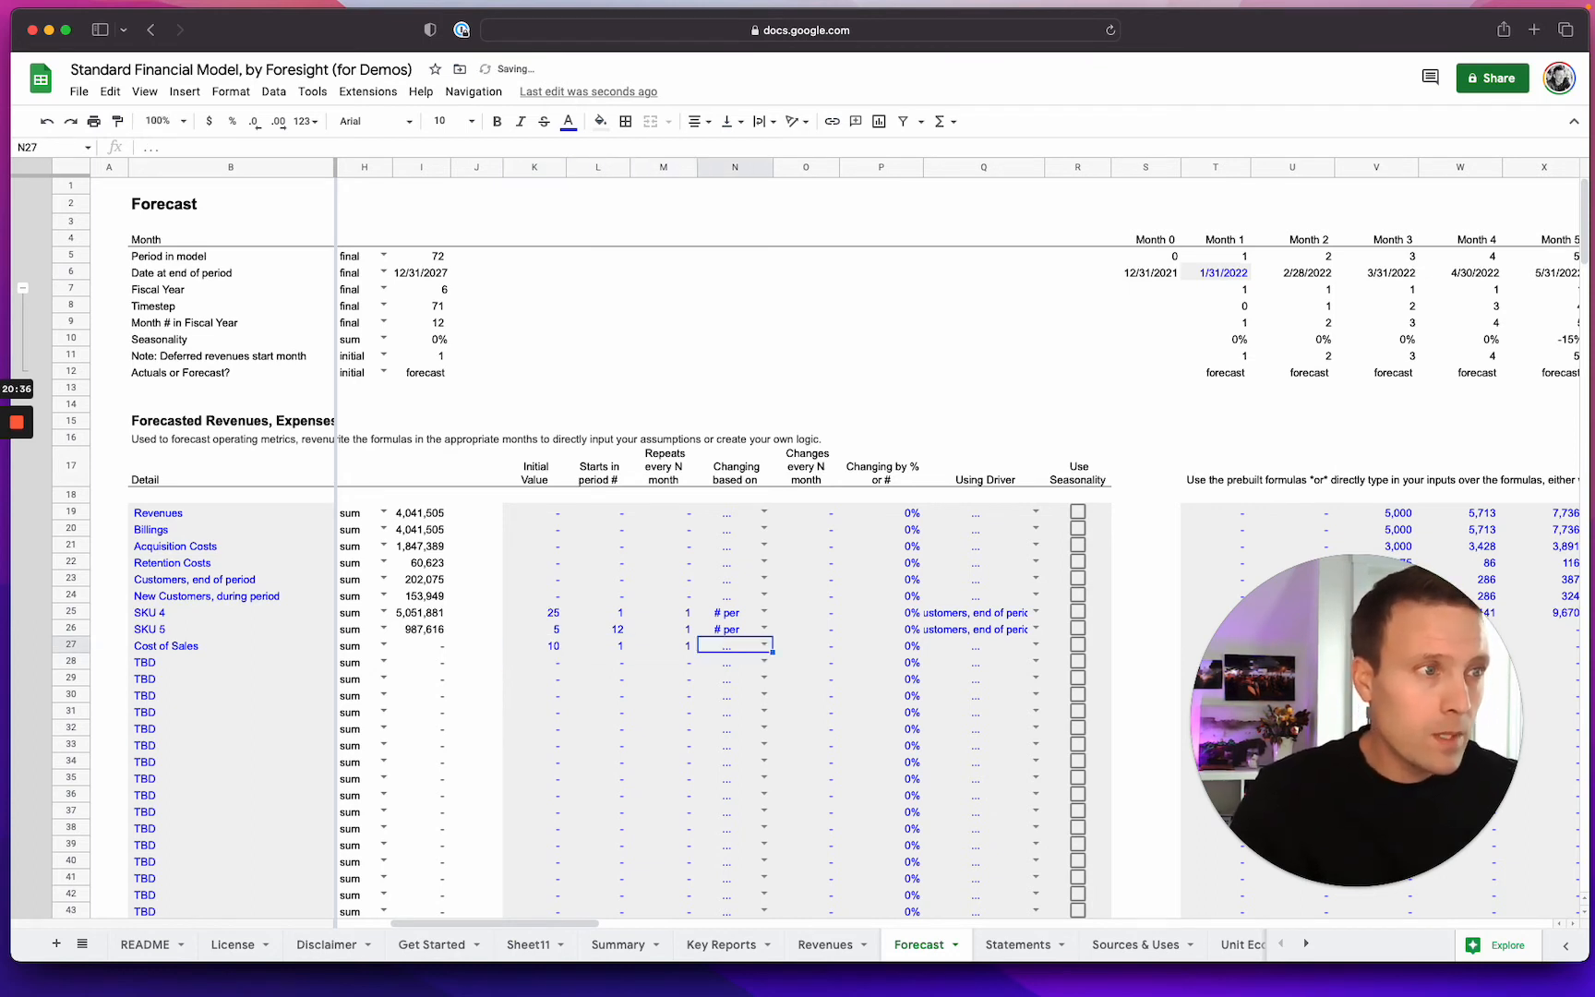
Step: Make the Cost of Sales line change based on "# per", using "Customers, end of period" as its driver
{"action": "left_click", "coordinate": [766, 649]}
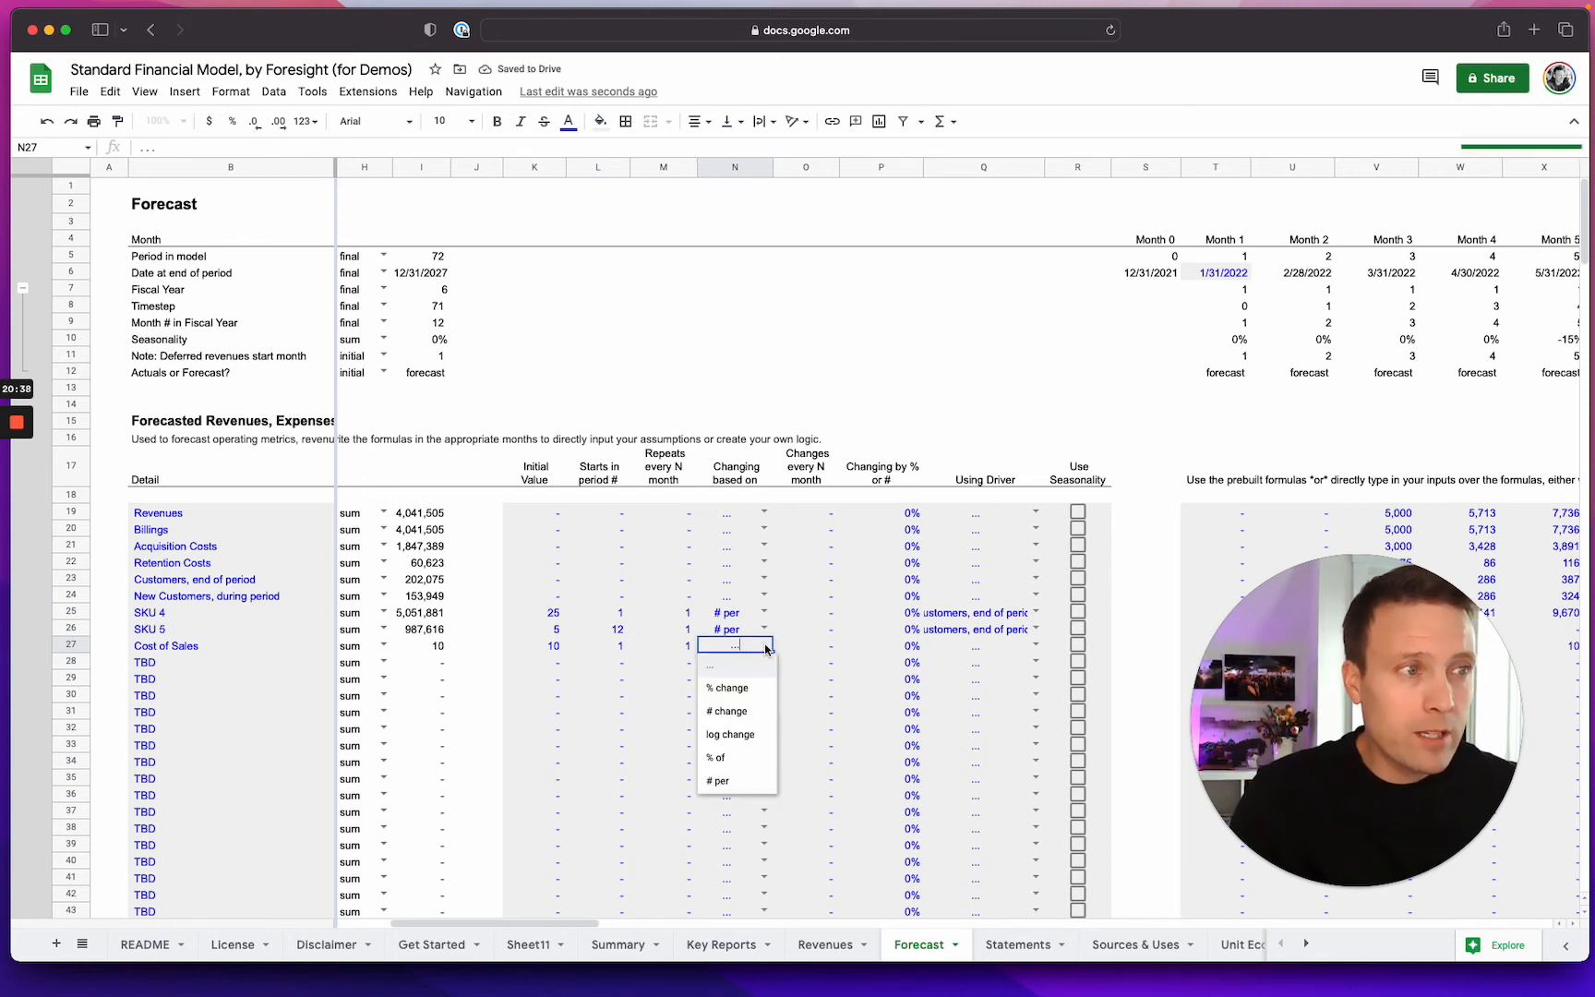
{"action": "left_click", "coordinate": [778, 777]}
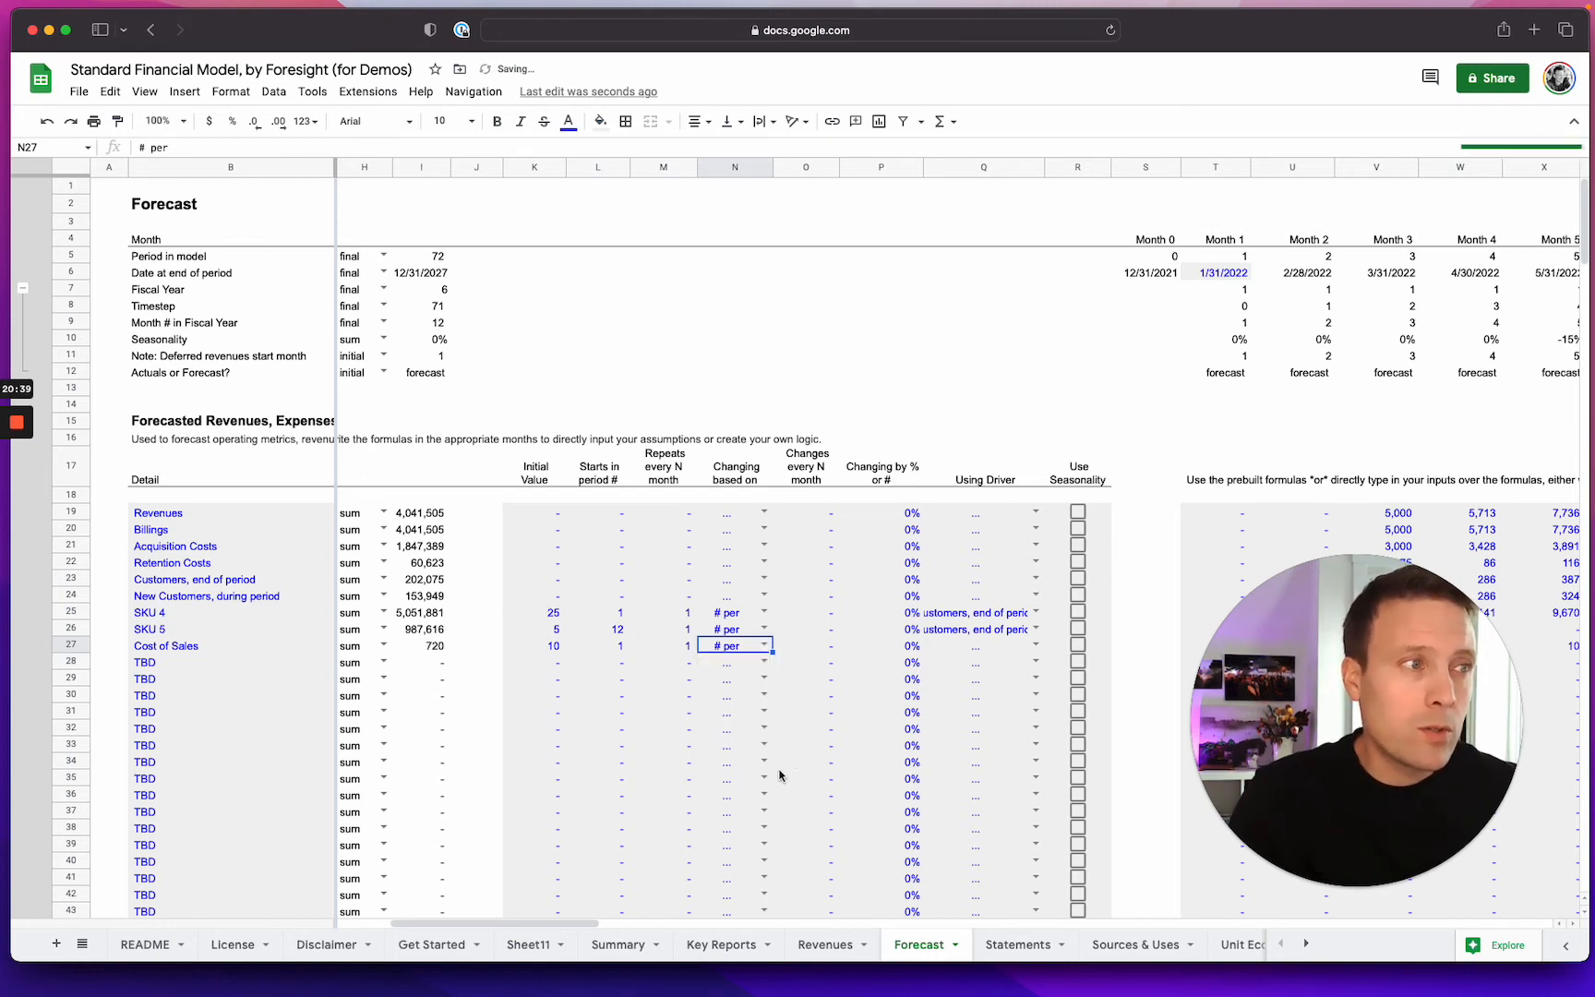
{"action": "left_click", "coordinate": [1036, 645]}
{"action": "left_click", "coordinate": [1036, 688]}
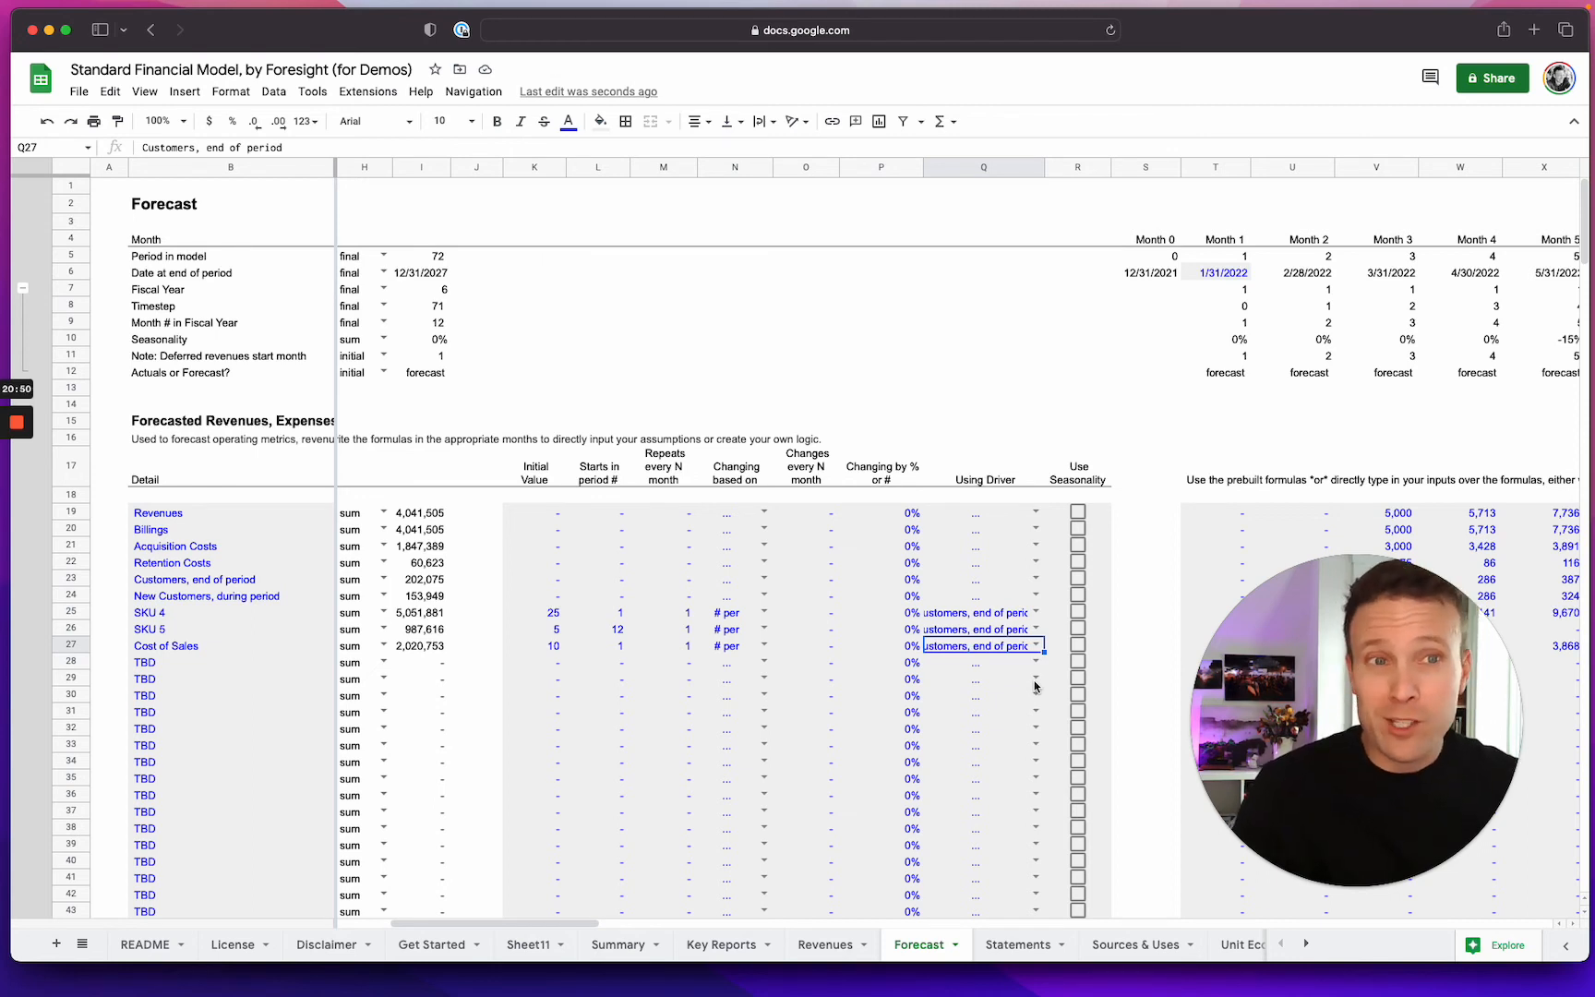
Step: Name the unused forecast line below Cost of Sales "Shipping Costs", and rename the Cost of Sales line "Product Costs"
{"action": "left_click", "coordinate": [241, 661]}
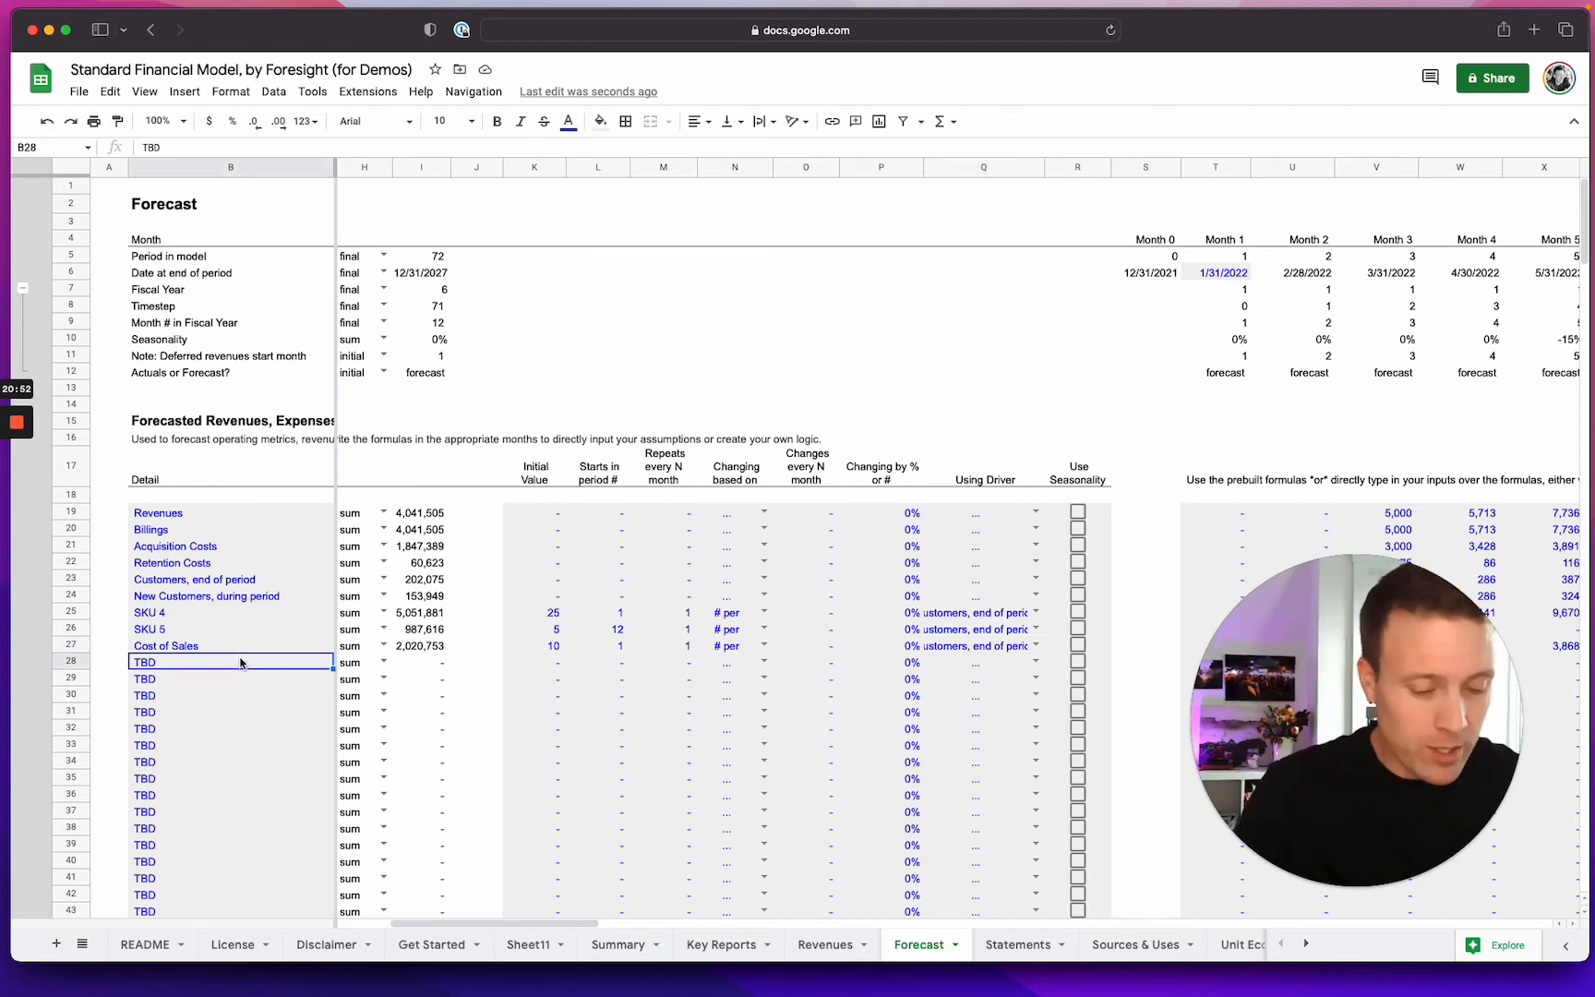
{"action": "type", "text": "Ch"}
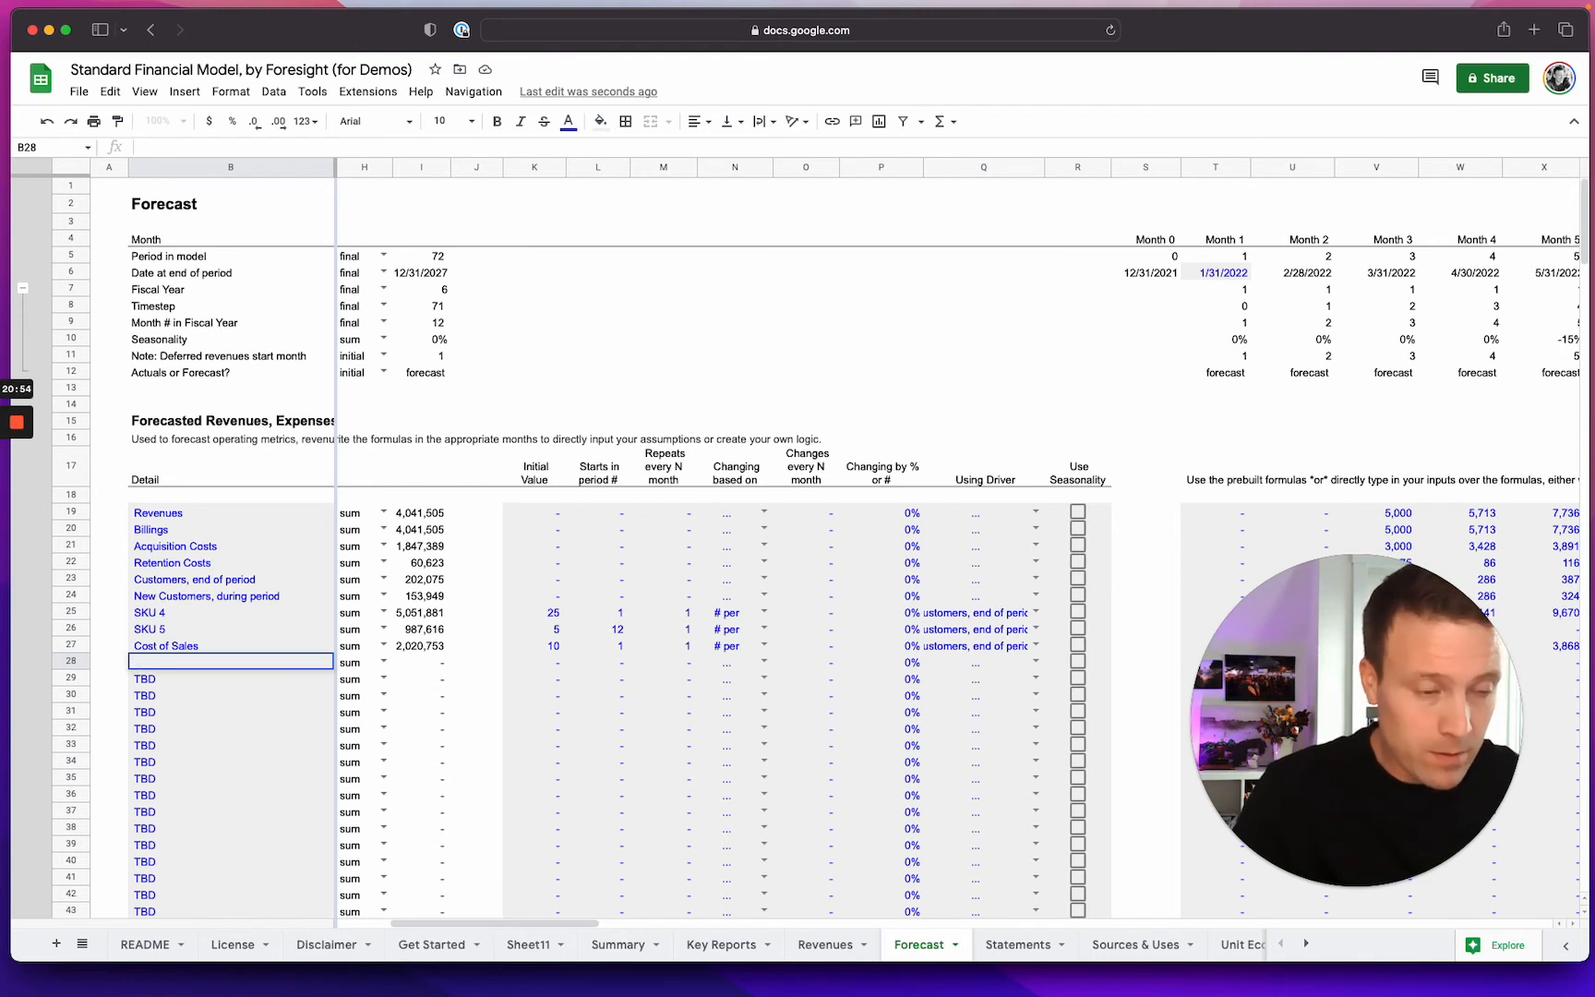
{"action": "type", "text": "ipping Costs"}
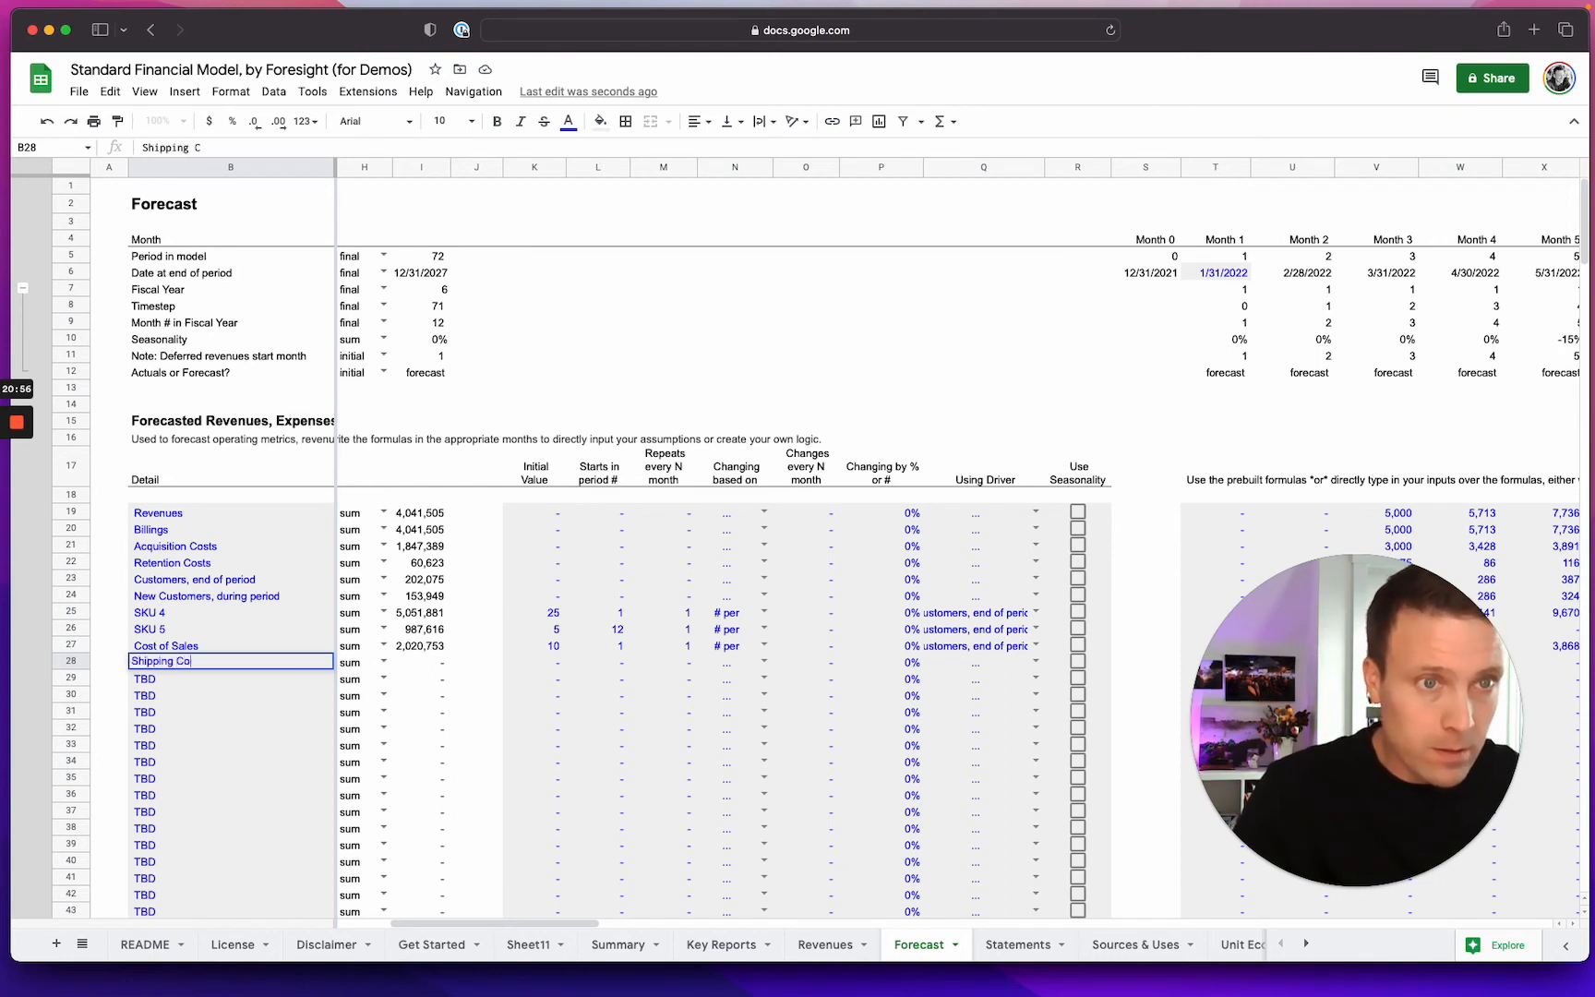
{"action": "key", "text": "Return"}
{"action": "key", "text": "Up"}
{"action": "key", "text": "Up"}
{"action": "type", "text": "Prod"}
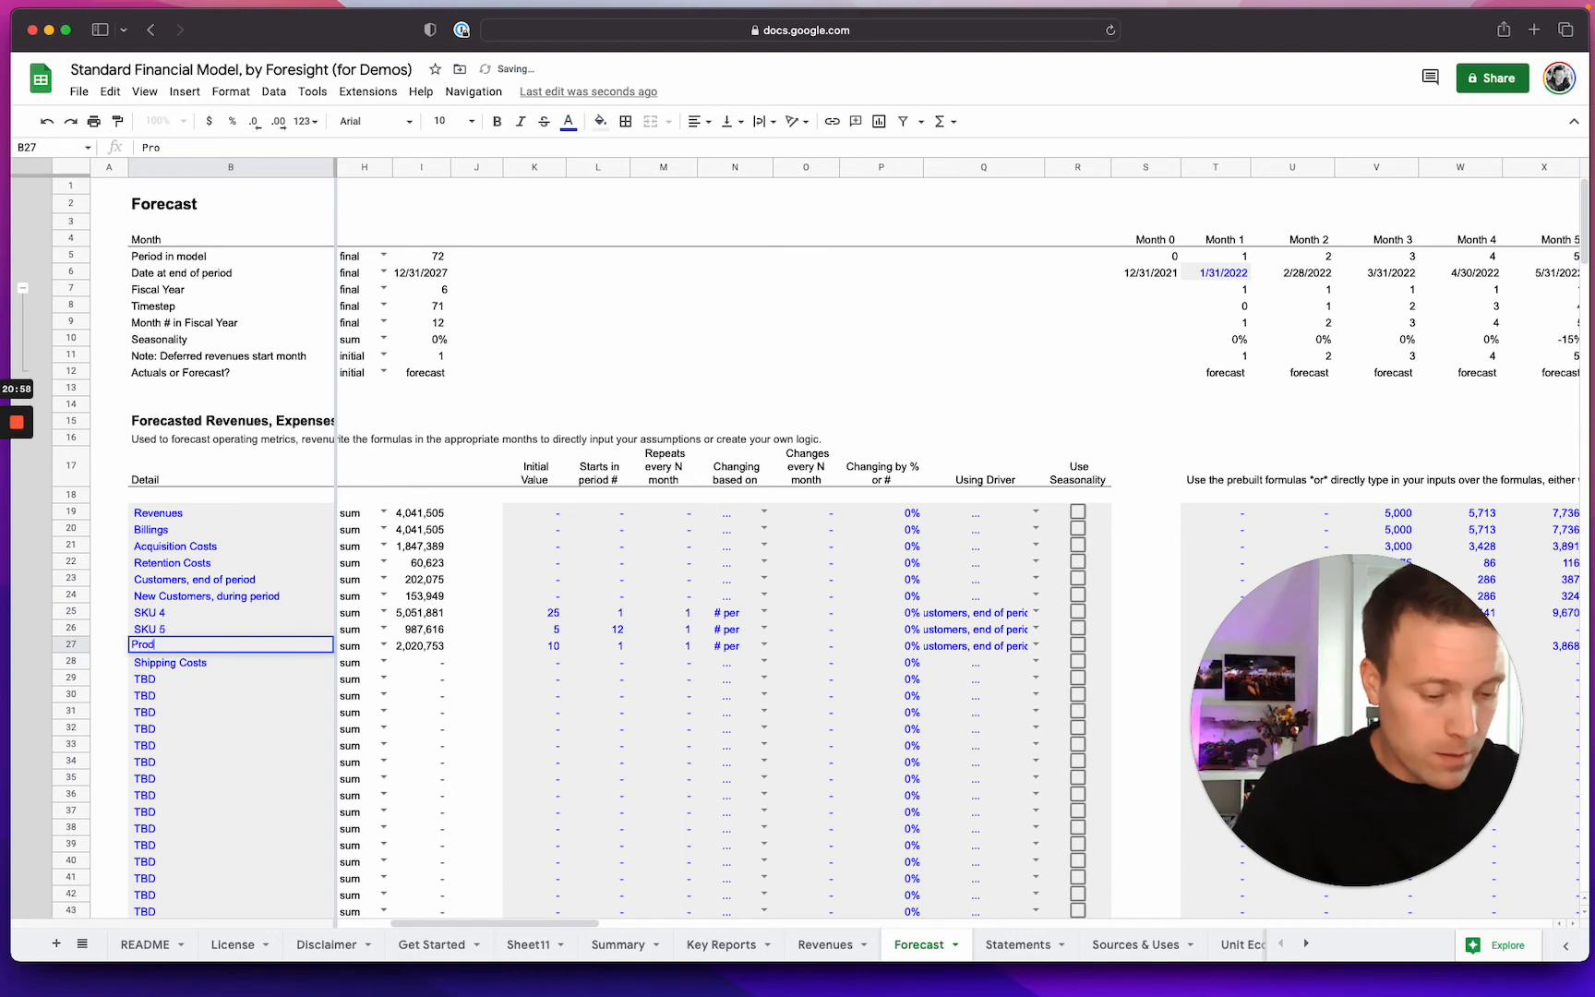
{"action": "type", "text": "uct Costs"}
{"action": "key", "text": "Return"}
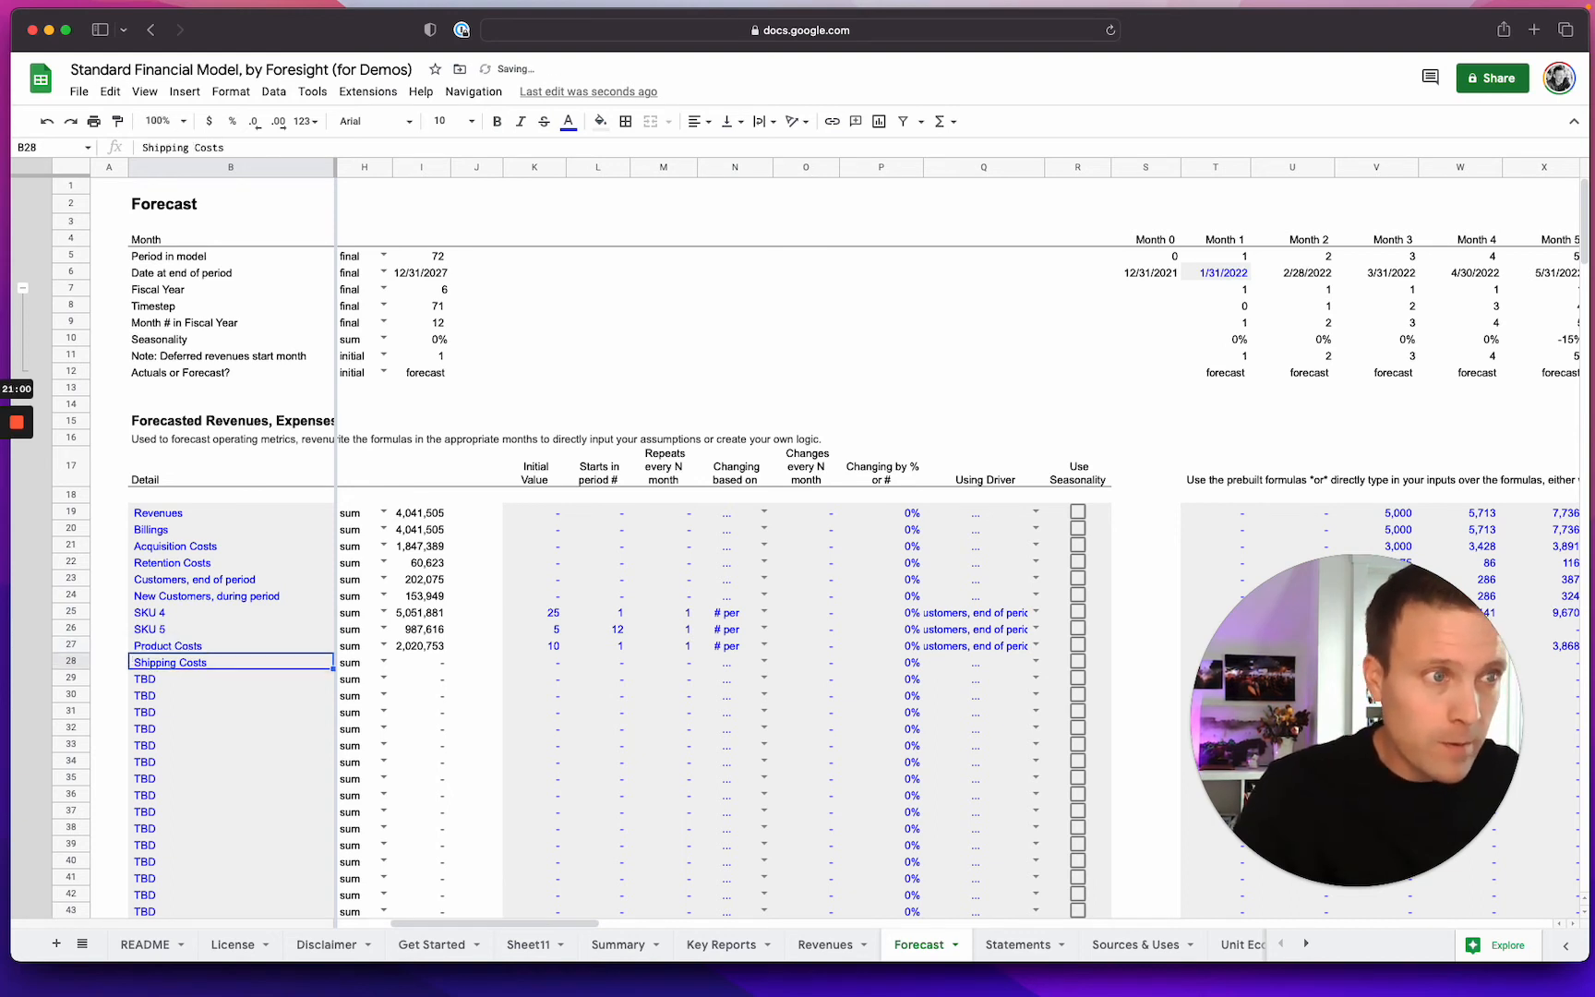
Step: Set the initial value of the Shipping Costs line to 8
{"action": "left_click", "coordinate": [553, 663]}
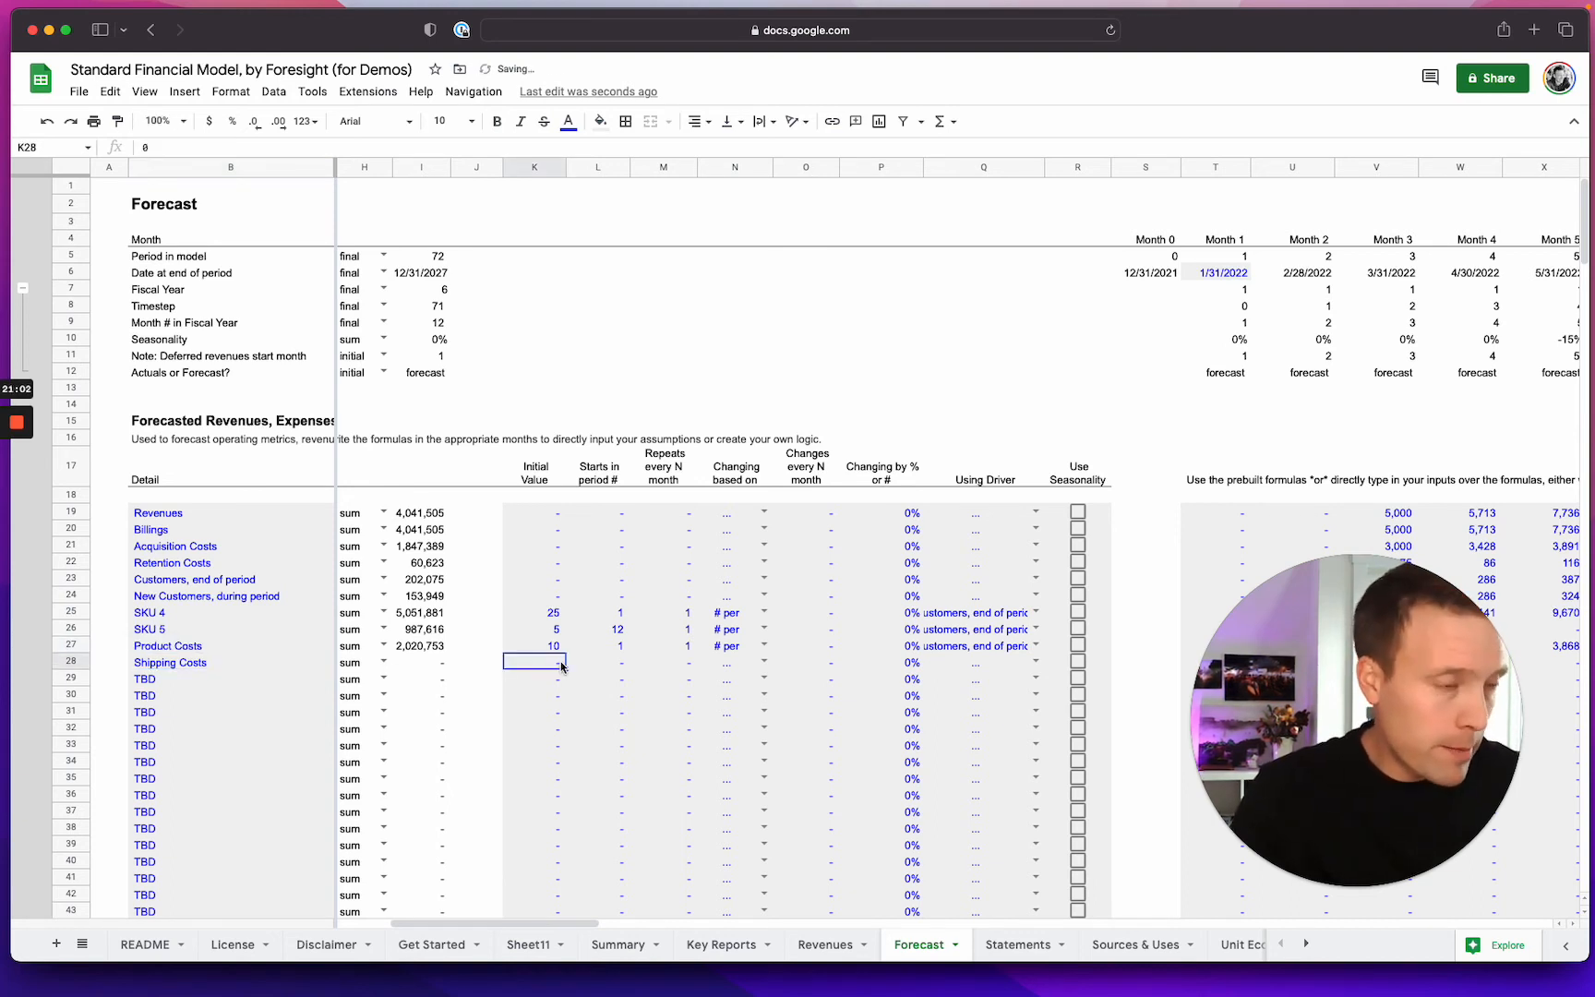
{"action": "type", "text": "8"}
{"action": "key", "text": "Return"}
Step: Name the unused line below Shipping Costs "Shipping Revenue" and set its initial value to 7
{"action": "left_click", "coordinate": [227, 677]}
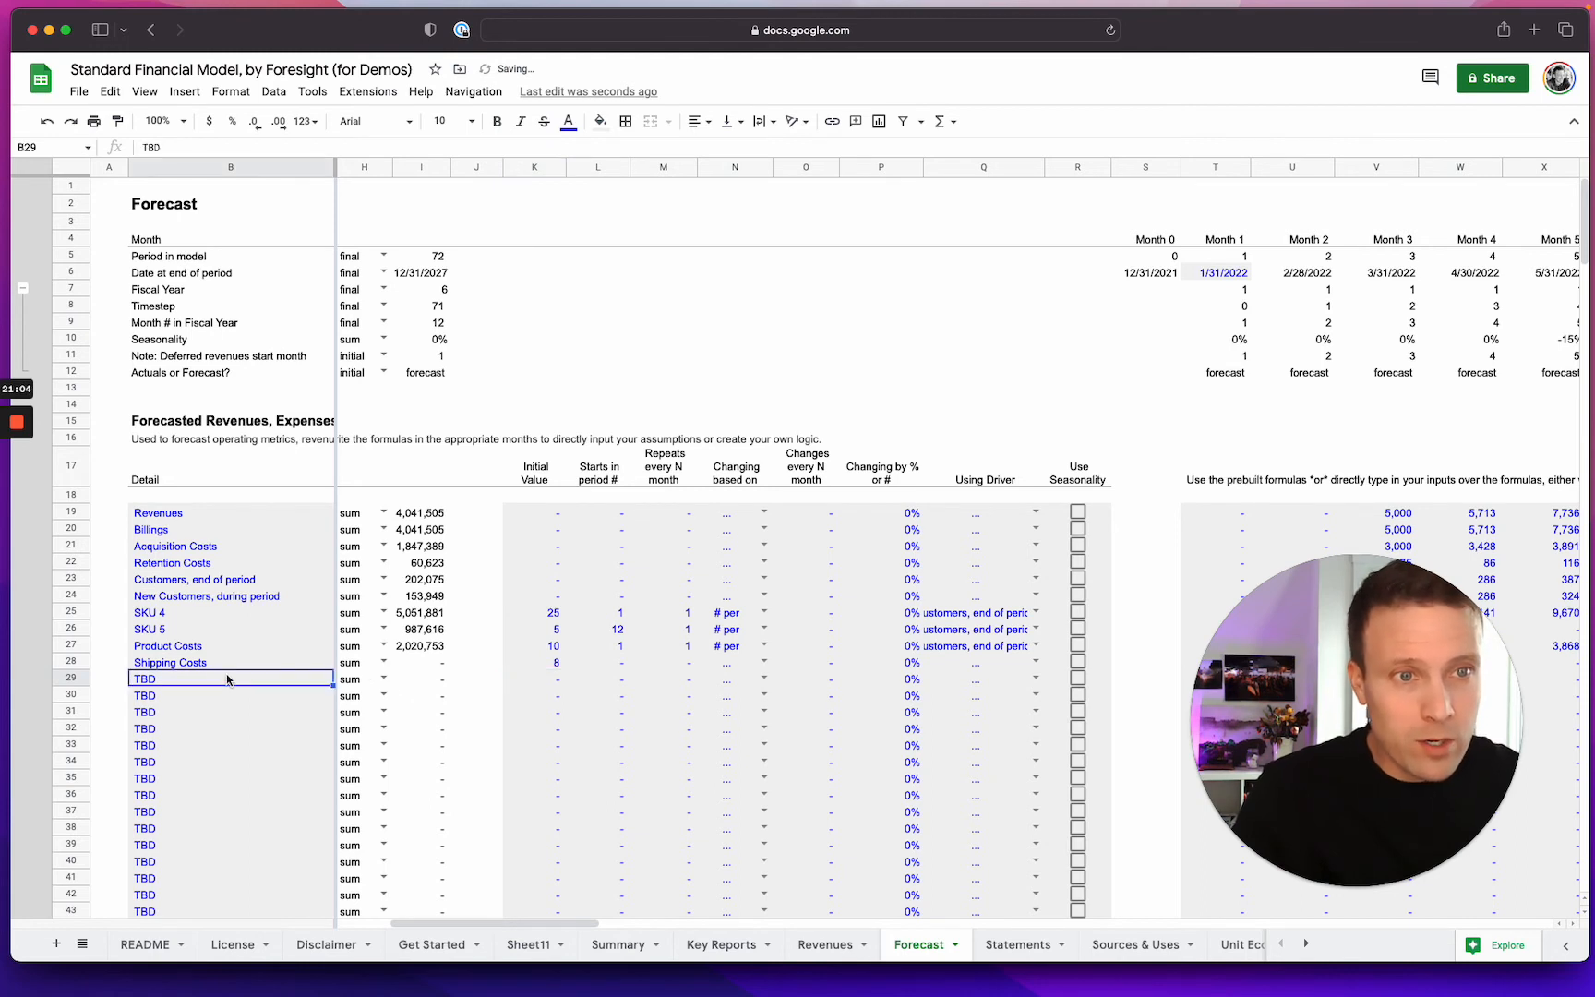
{"action": "type", "text": "Ship"}
{"action": "type", "text": "ping REve"}
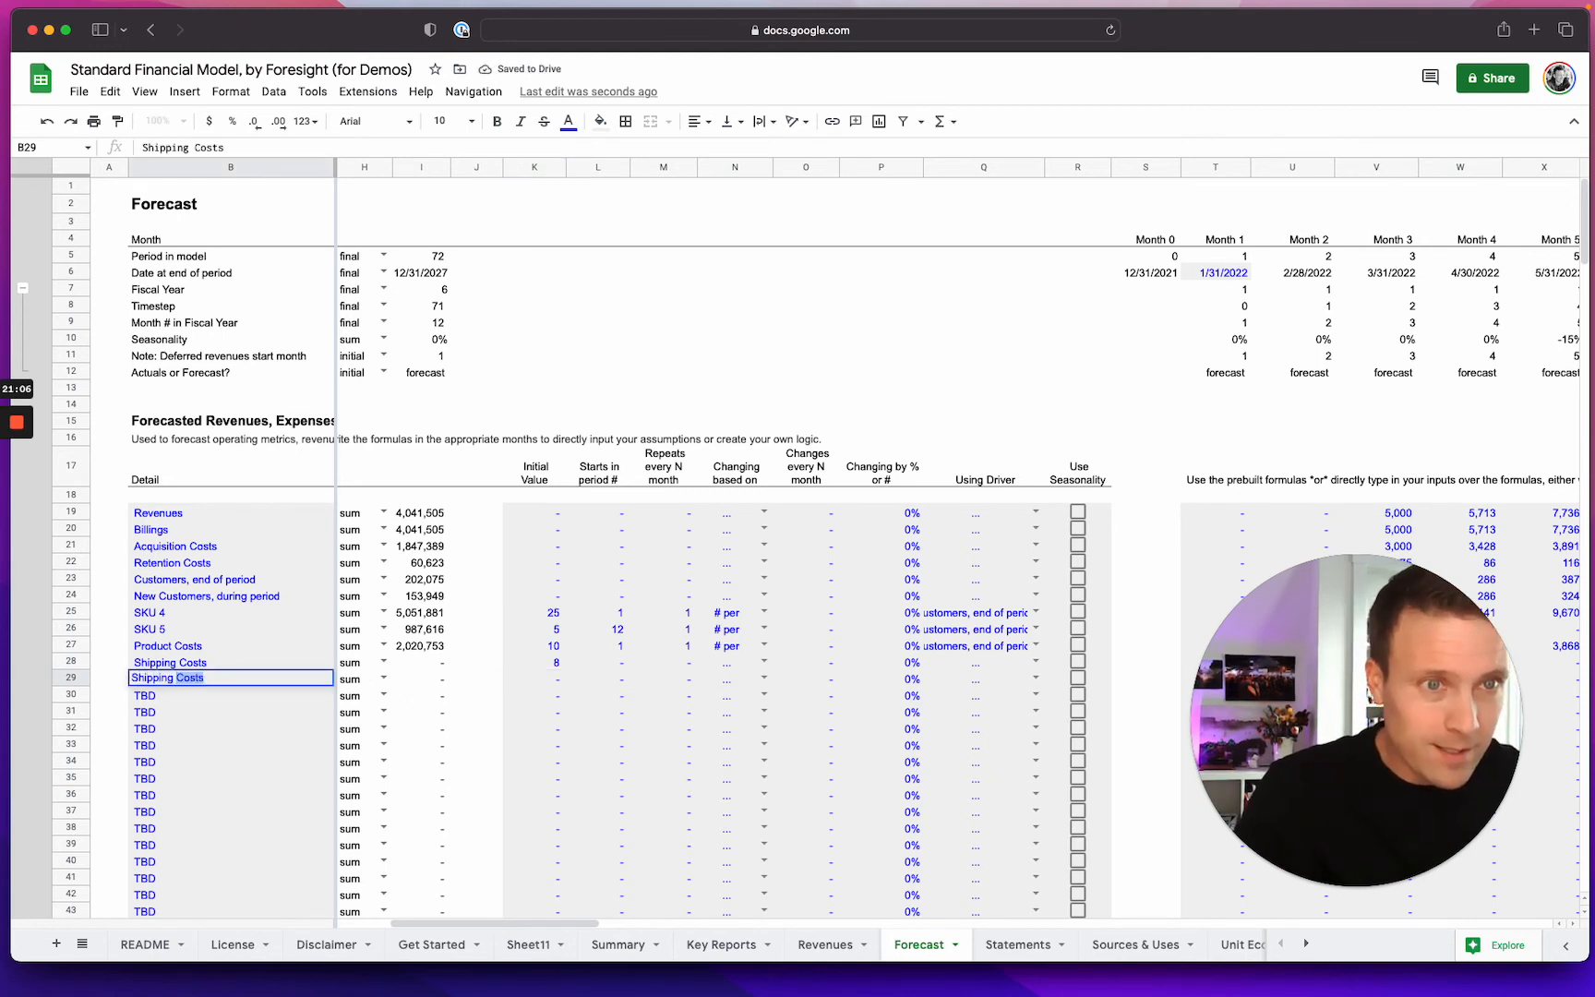
{"action": "key", "text": "BackSpace"}
{"action": "key", "text": "BackSpace"}
{"action": "key", "text": "BackSpace"}
{"action": "type", "text": "evenue"}
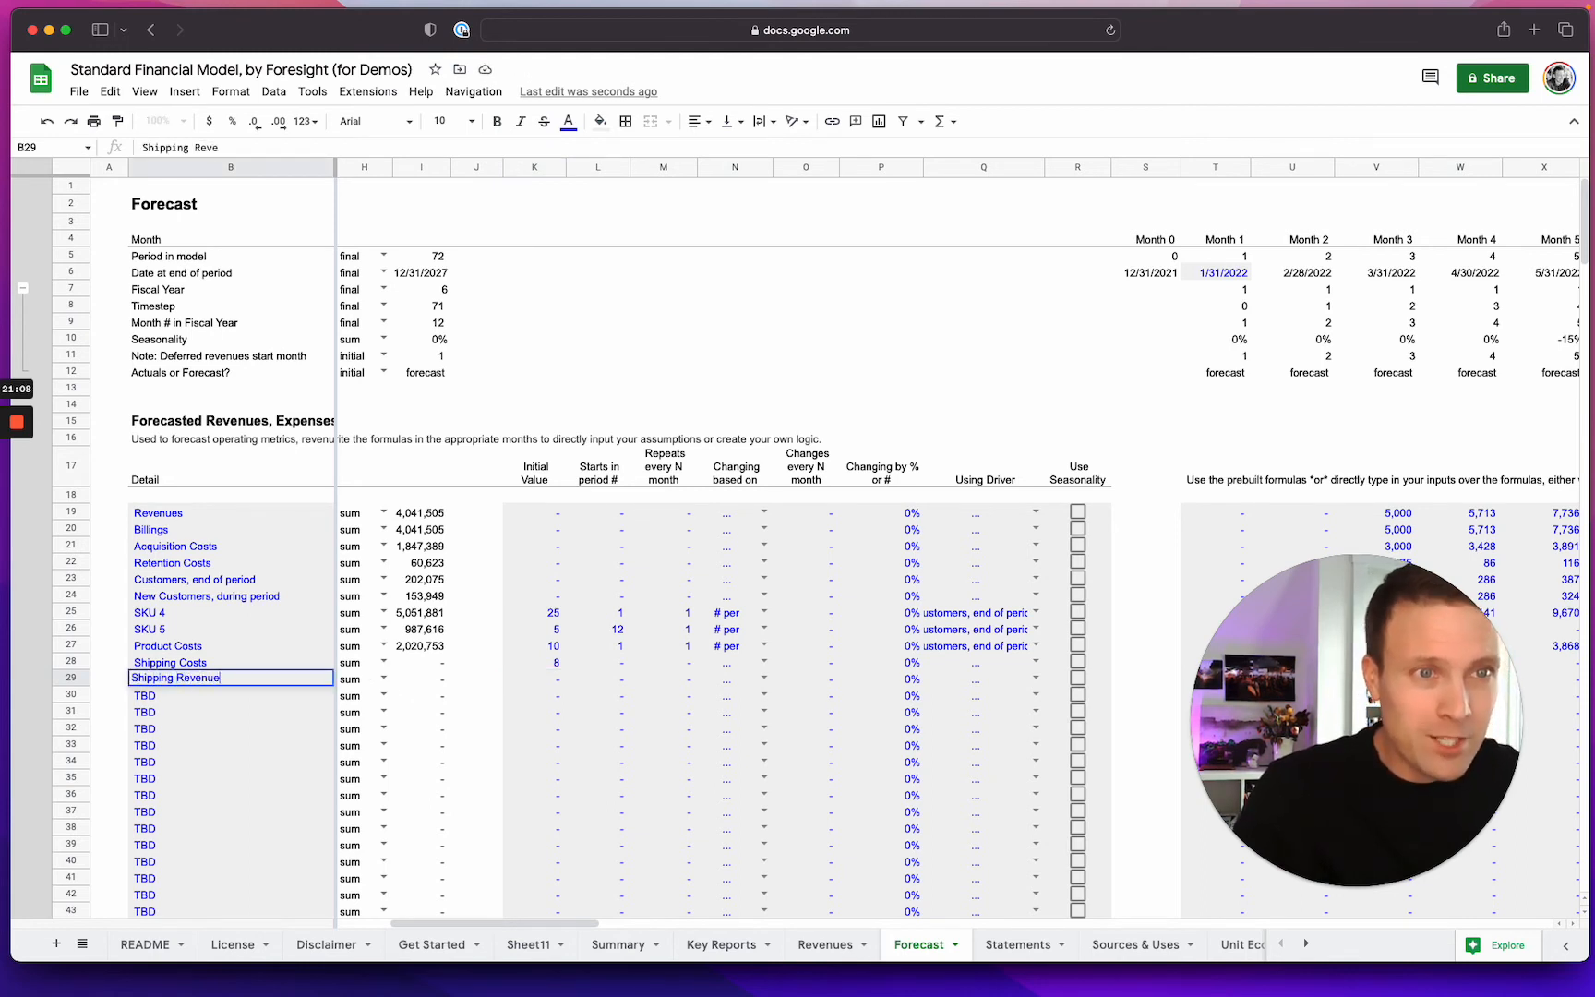
{"action": "key", "text": "Return"}
{"action": "left_click", "coordinate": [555, 684]}
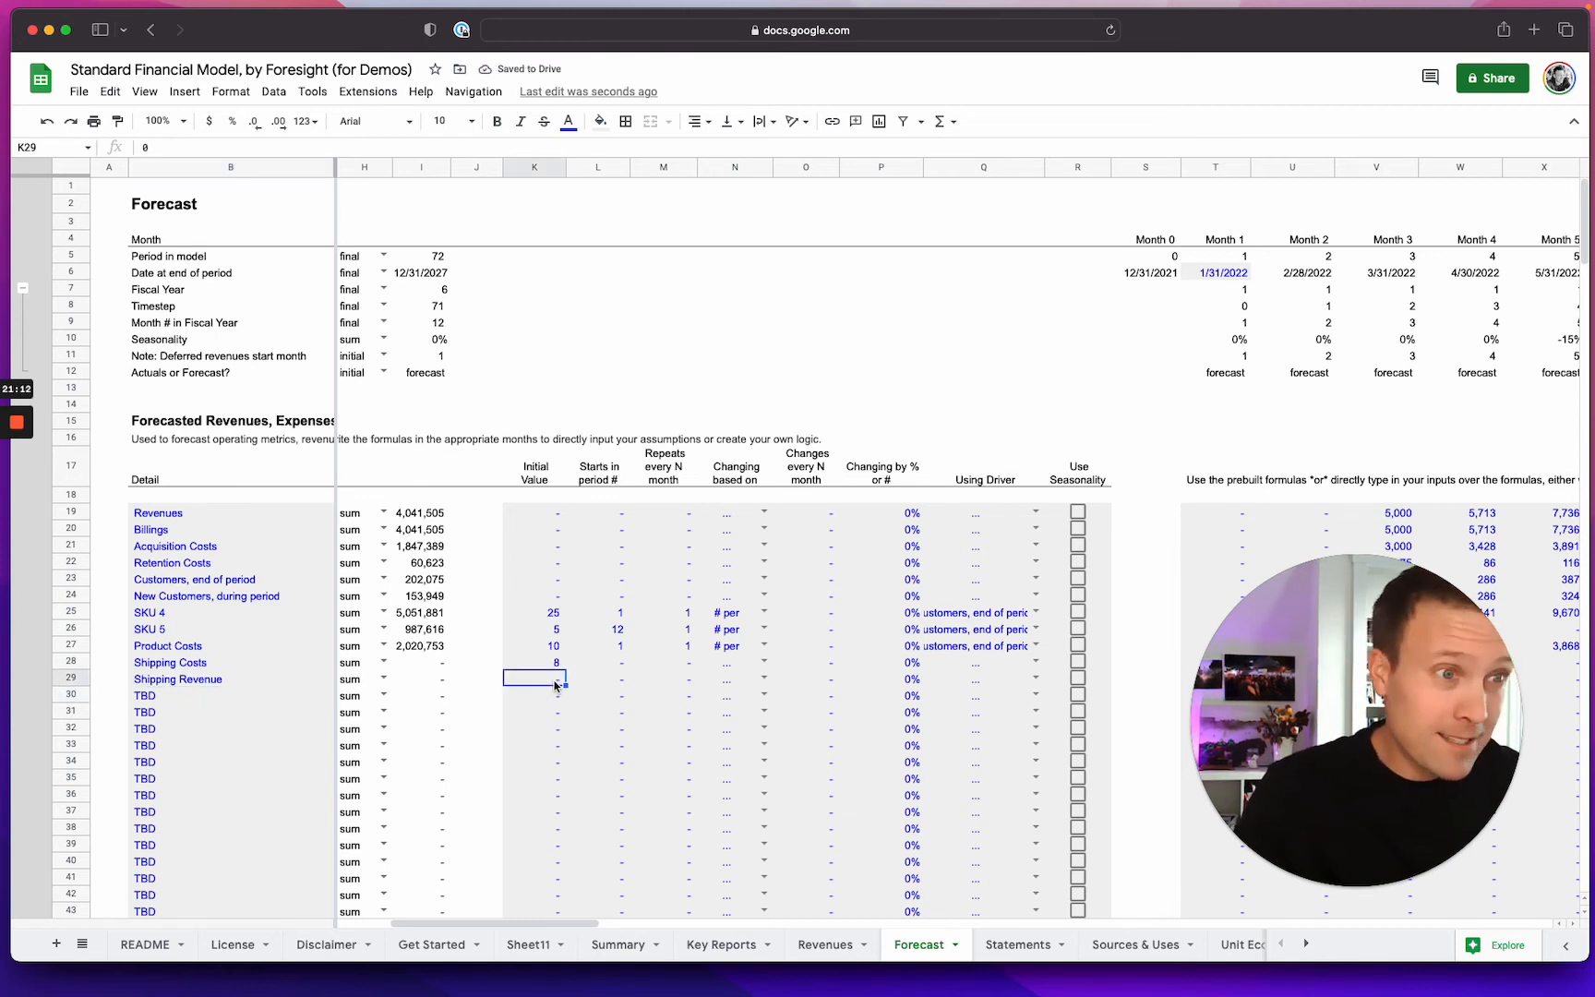
{"action": "type", "text": "7"}
{"action": "key", "text": "Return"}
Step: Copy the timing, "# per" and driver settings in L27:Q27 of Product Costs to the Shipping Costs and Shipping Revenue lines
{"action": "key", "text": "Up"}
{"action": "key", "text": "Right"}
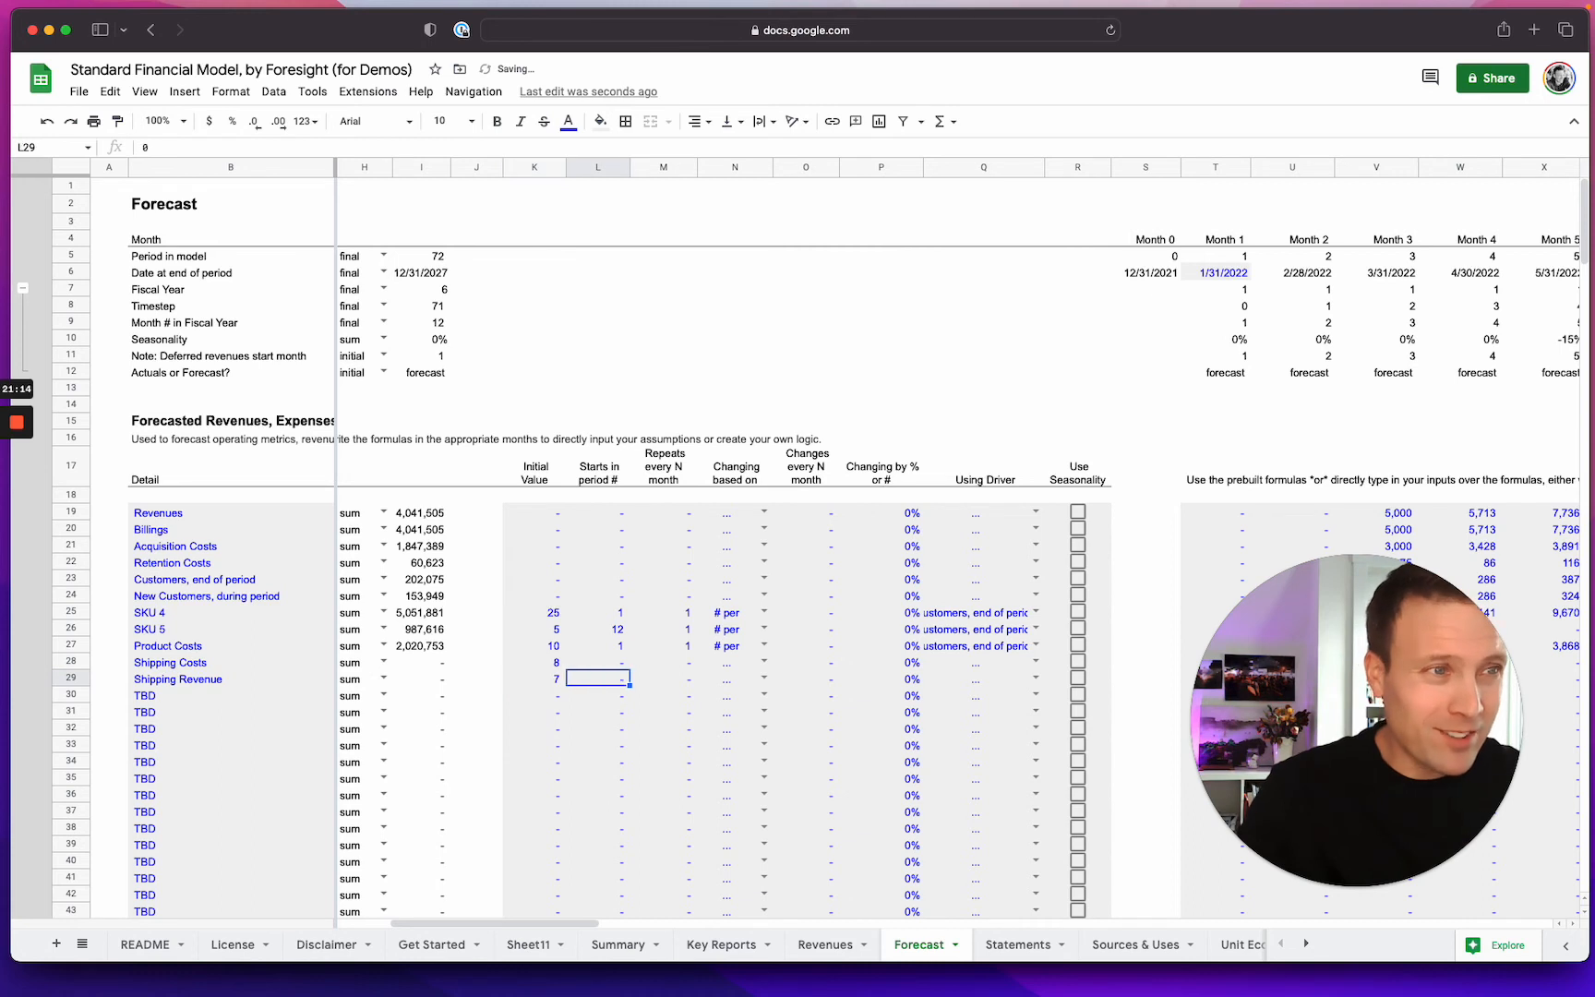
{"action": "key", "text": "Up"}
{"action": "key", "text": "Up"}
{"action": "key", "text": "shift+Right"}
{"action": "key", "text": "shift+Right"}
{"action": "key", "text": "shift+Right"}
{"action": "key", "text": "shift+Right"}
{"action": "key", "text": "shift+Right"}
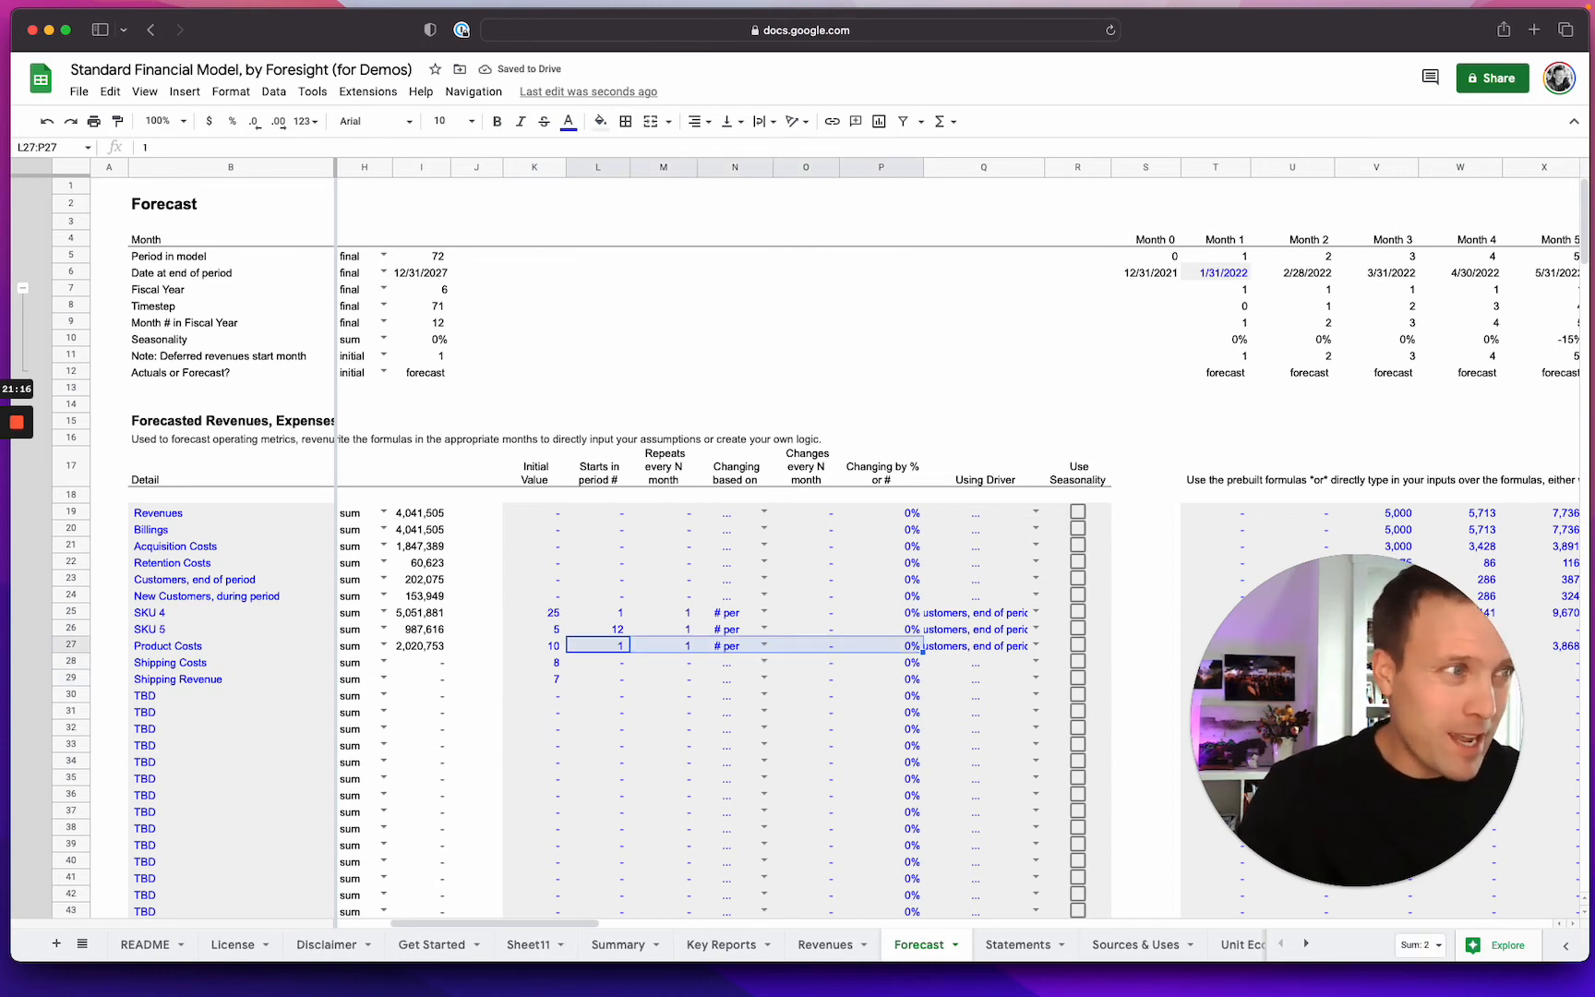
{"action": "key", "text": "Down"}
{"action": "key", "text": "ctrl+v"}
{"action": "key", "text": "Down"}
{"action": "key", "text": "ctrl+v"}
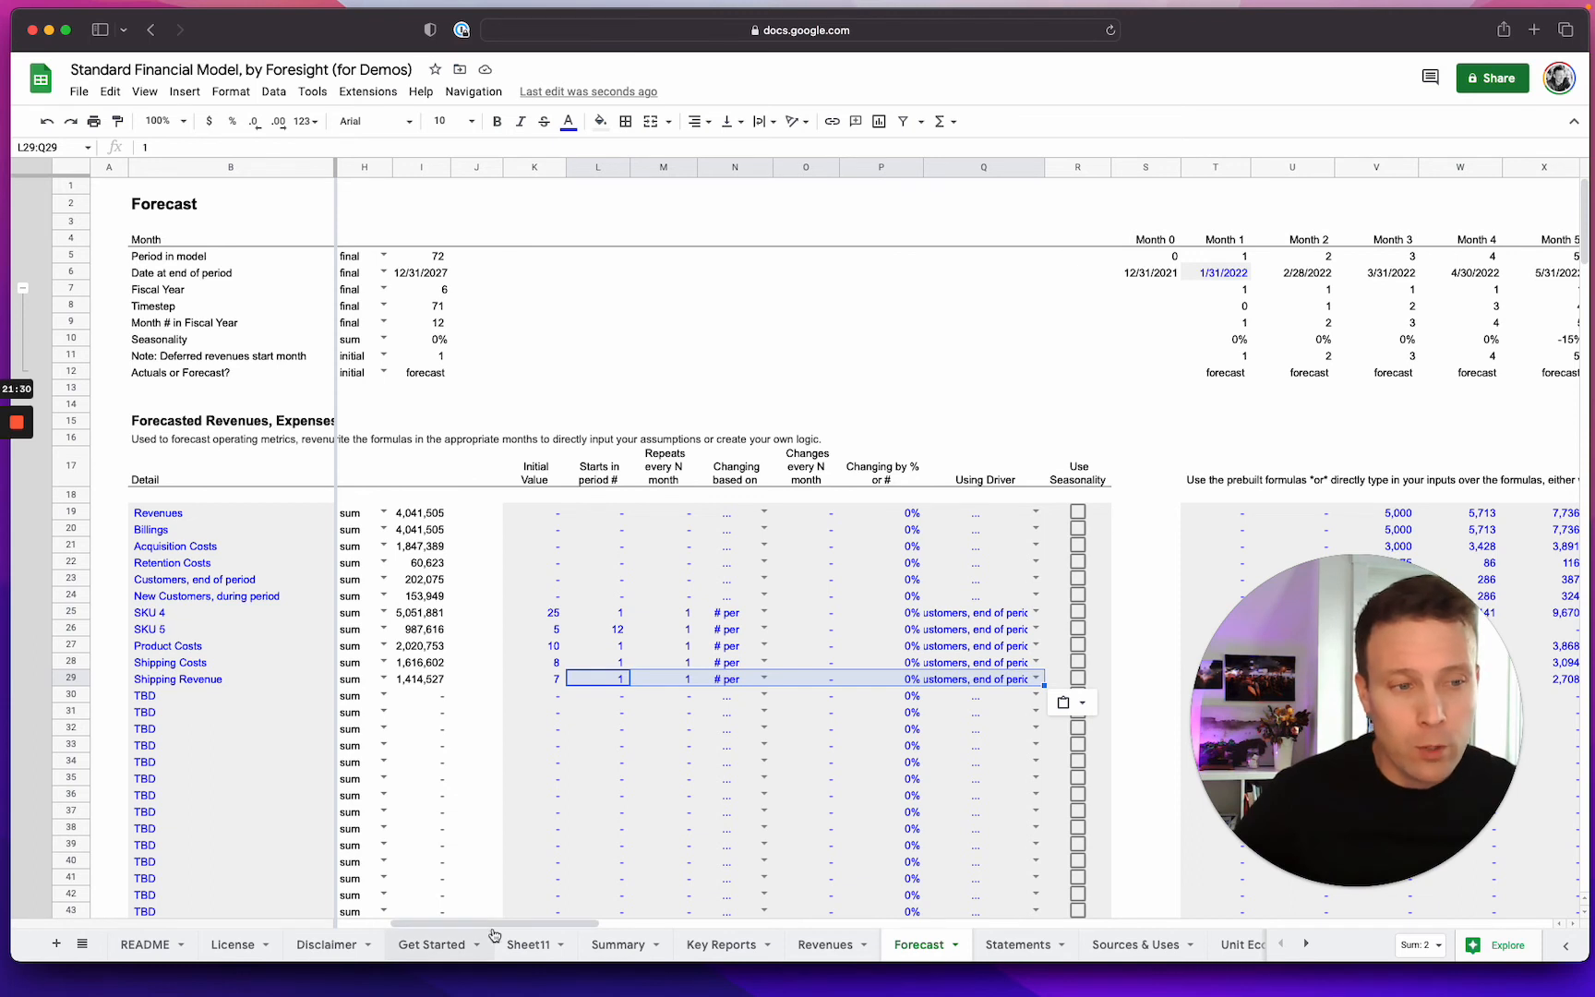
Step: In Sheet11, enter the costs of SKU 1, SKU 2 and SKU 3 as 8, 5 and 18 in F3:F5
{"action": "left_click", "coordinate": [531, 943]}
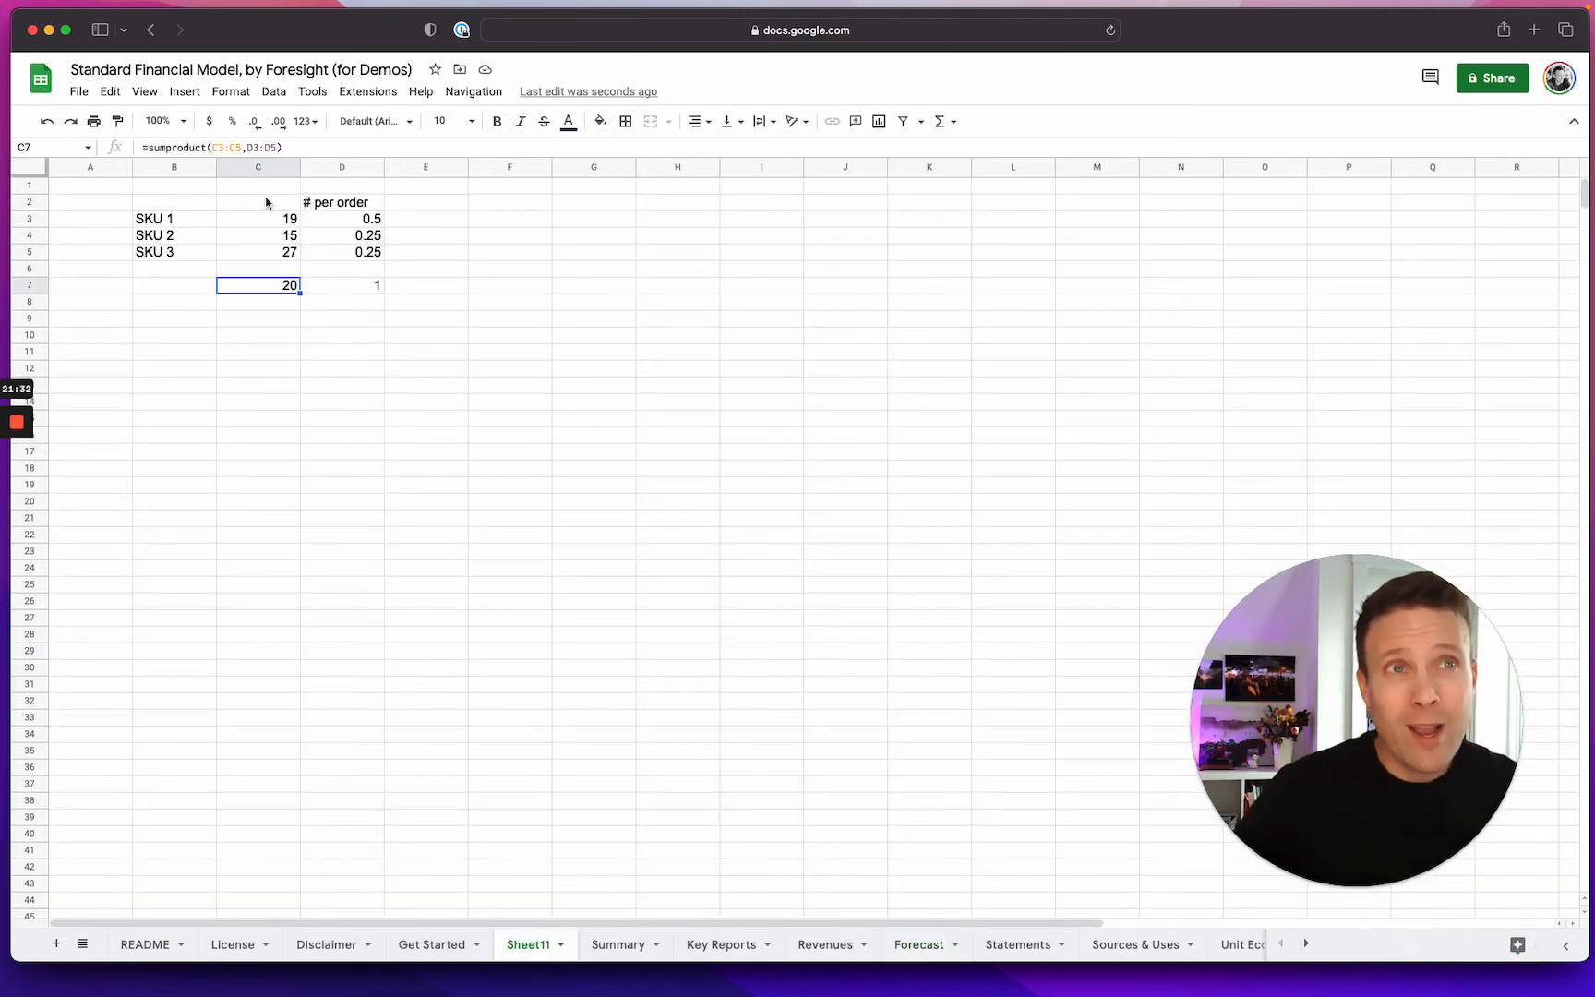
{"action": "left_click_drag", "start_coordinate": [266, 202], "coordinate": [373, 285]}
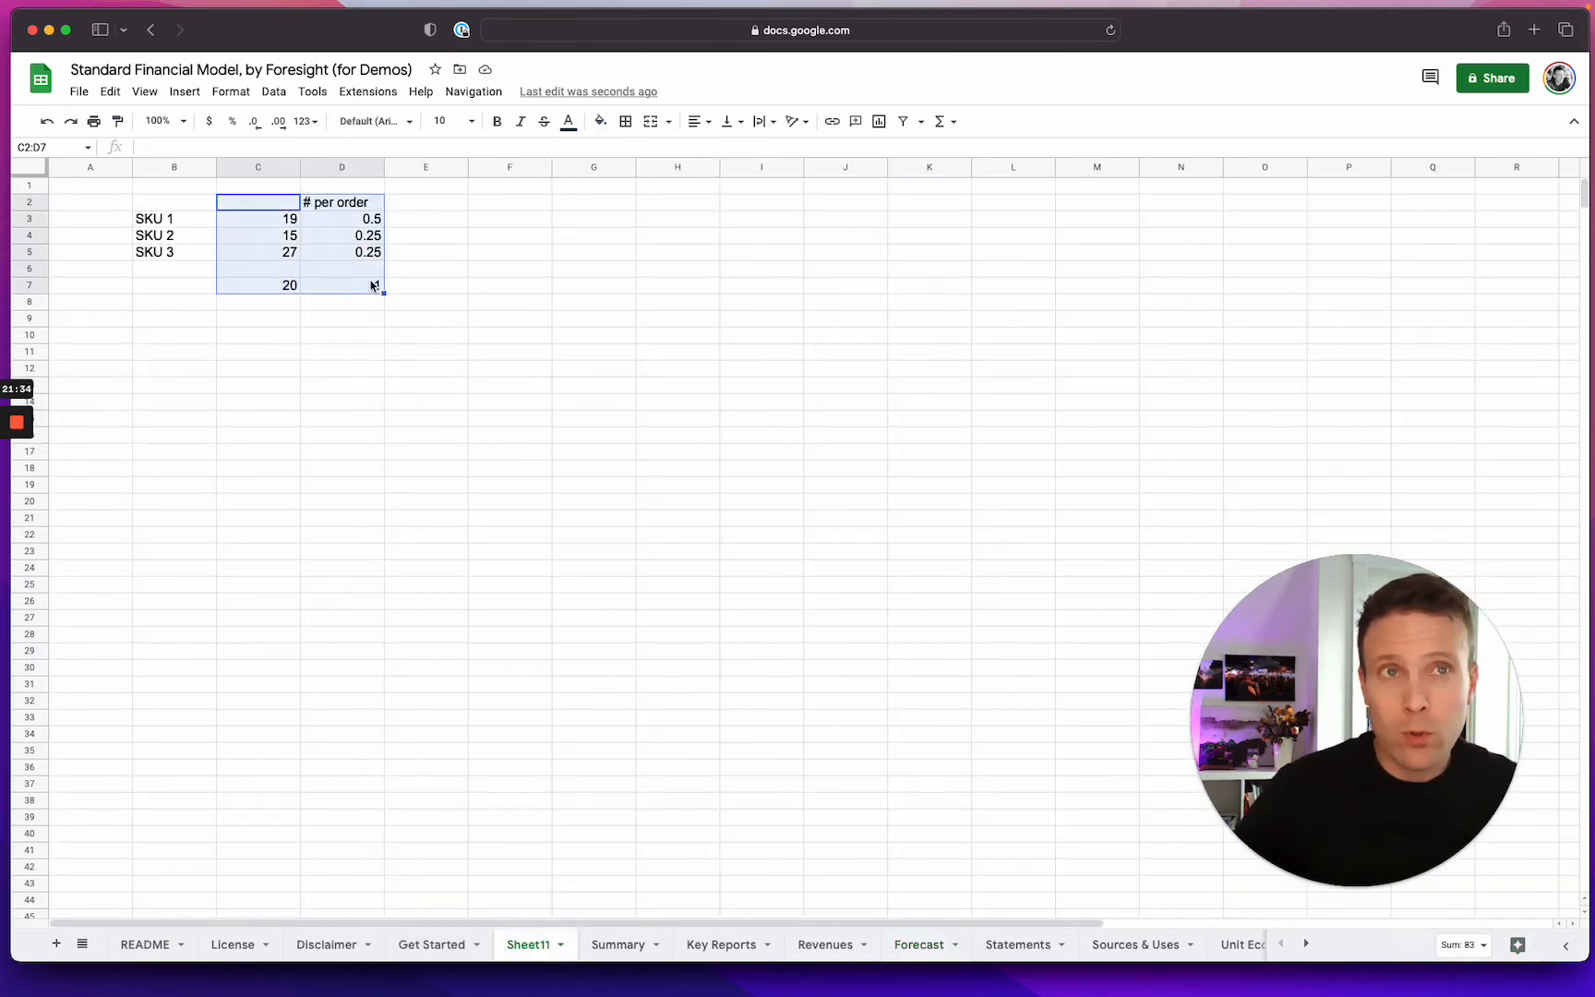
{"action": "left_click_drag", "start_coordinate": [188, 220], "coordinate": [186, 248]}
{"action": "left_click_drag", "start_coordinate": [257, 189], "coordinate": [341, 285]}
{"action": "left_click_drag", "start_coordinate": [496, 205], "coordinate": [569, 298]}
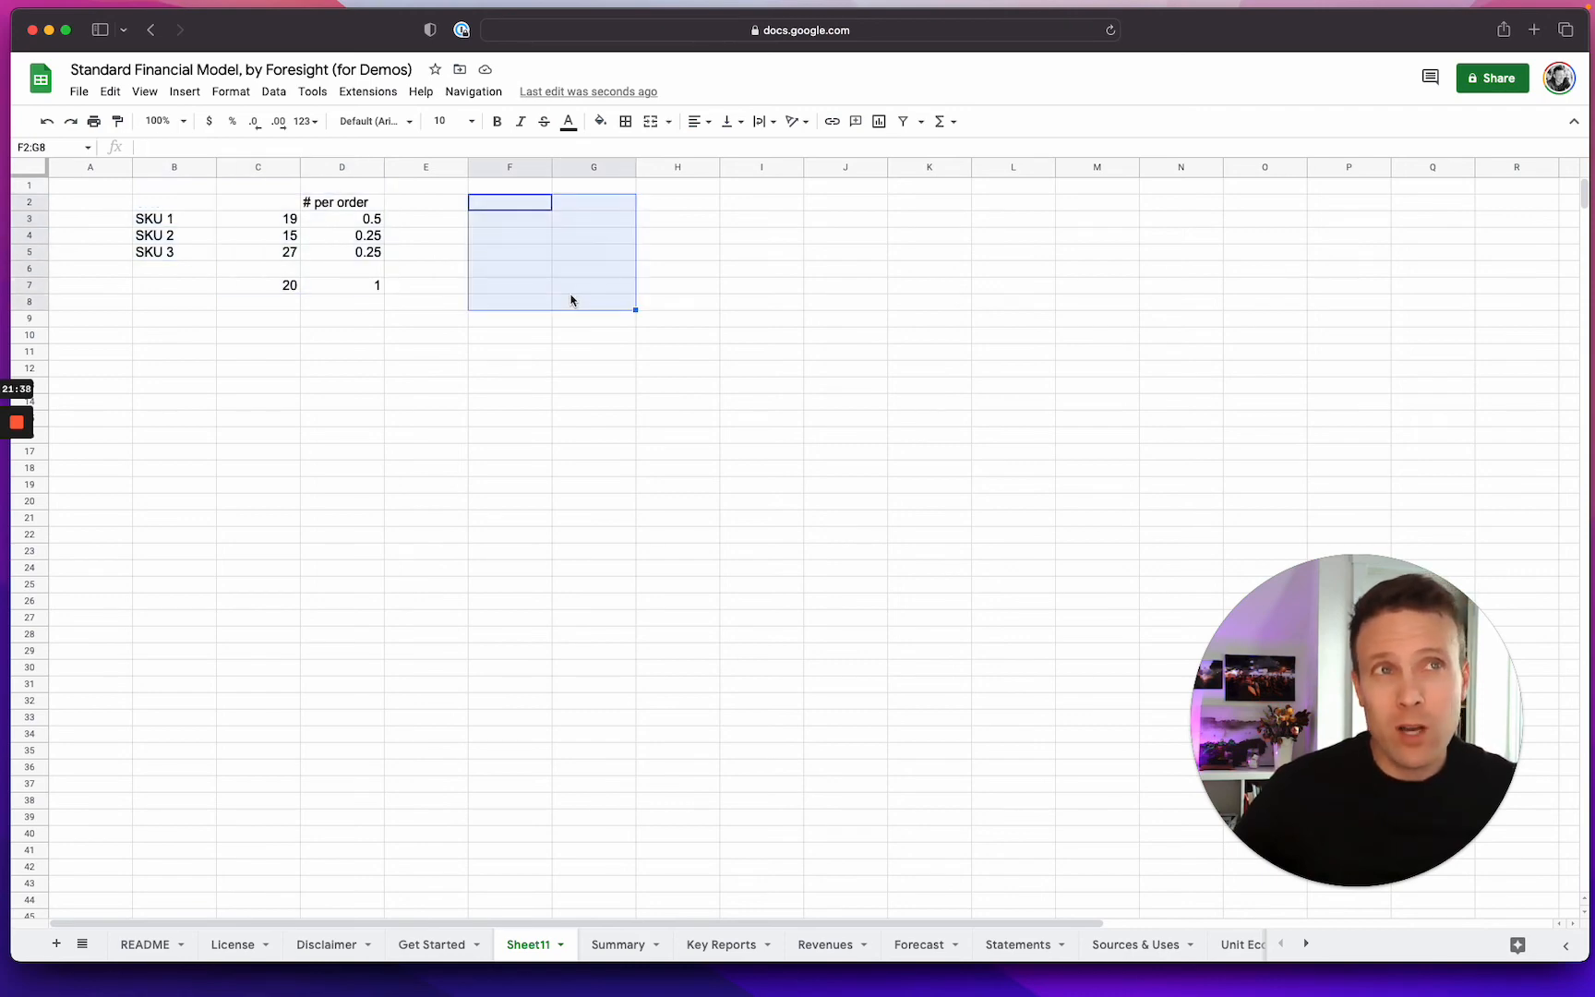
{"action": "left_click", "coordinate": [490, 223]}
{"action": "type", "text": "8"}
{"action": "key", "text": "Return"}
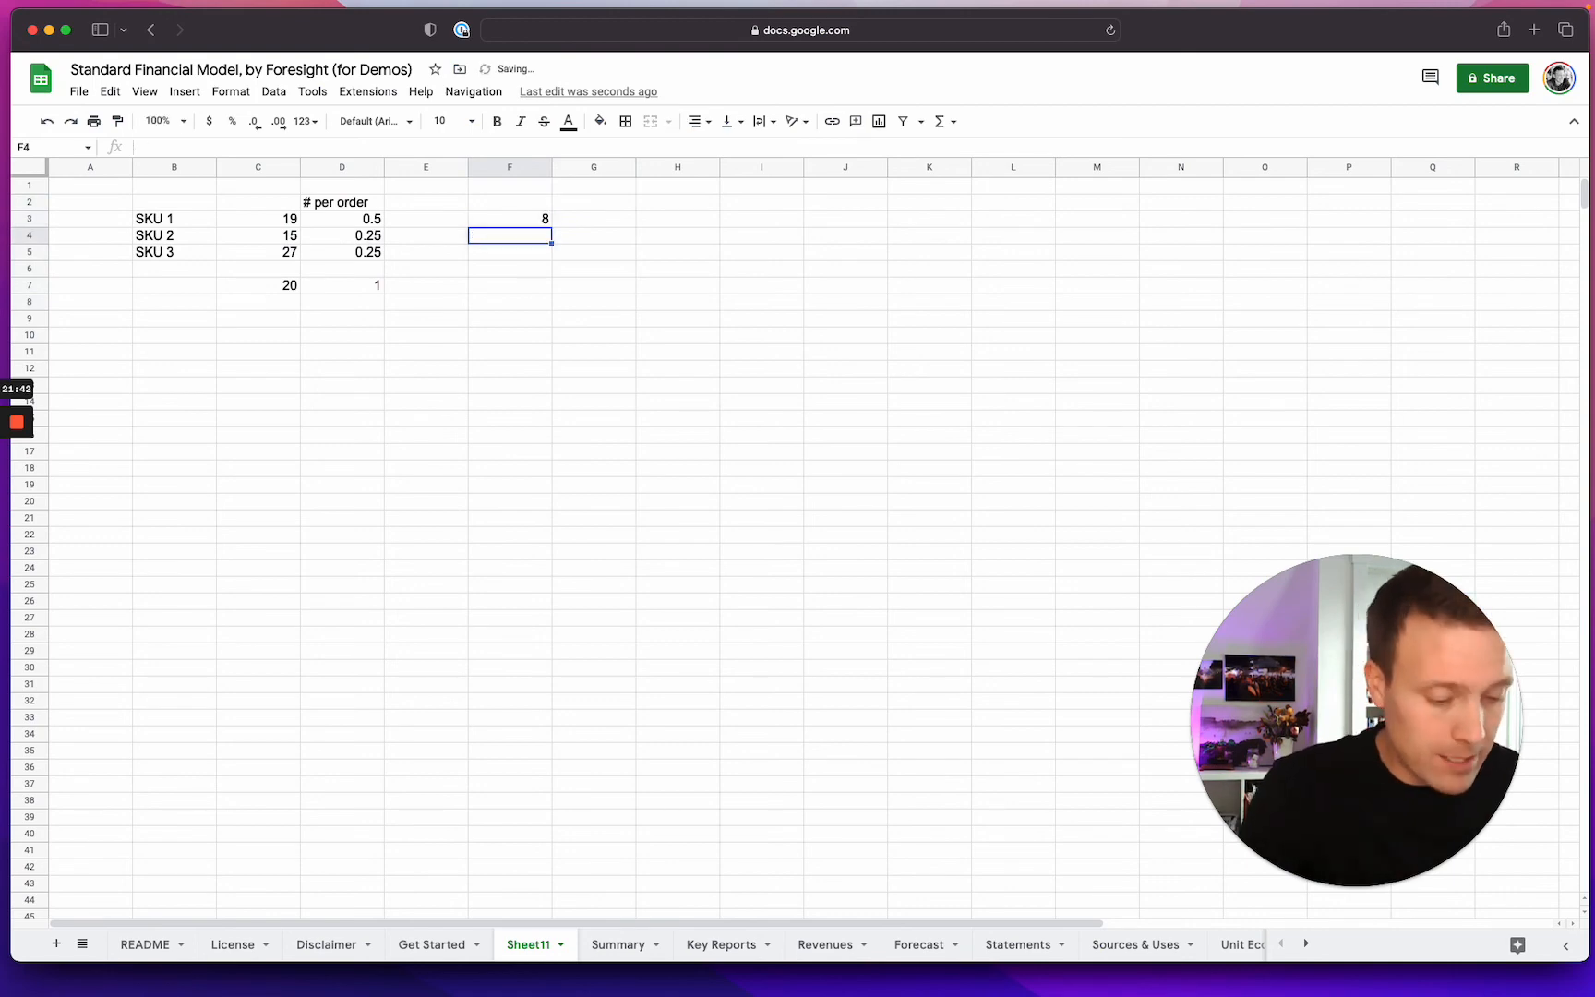
{"action": "type", "text": "5"}
{"action": "key", "text": "Return"}
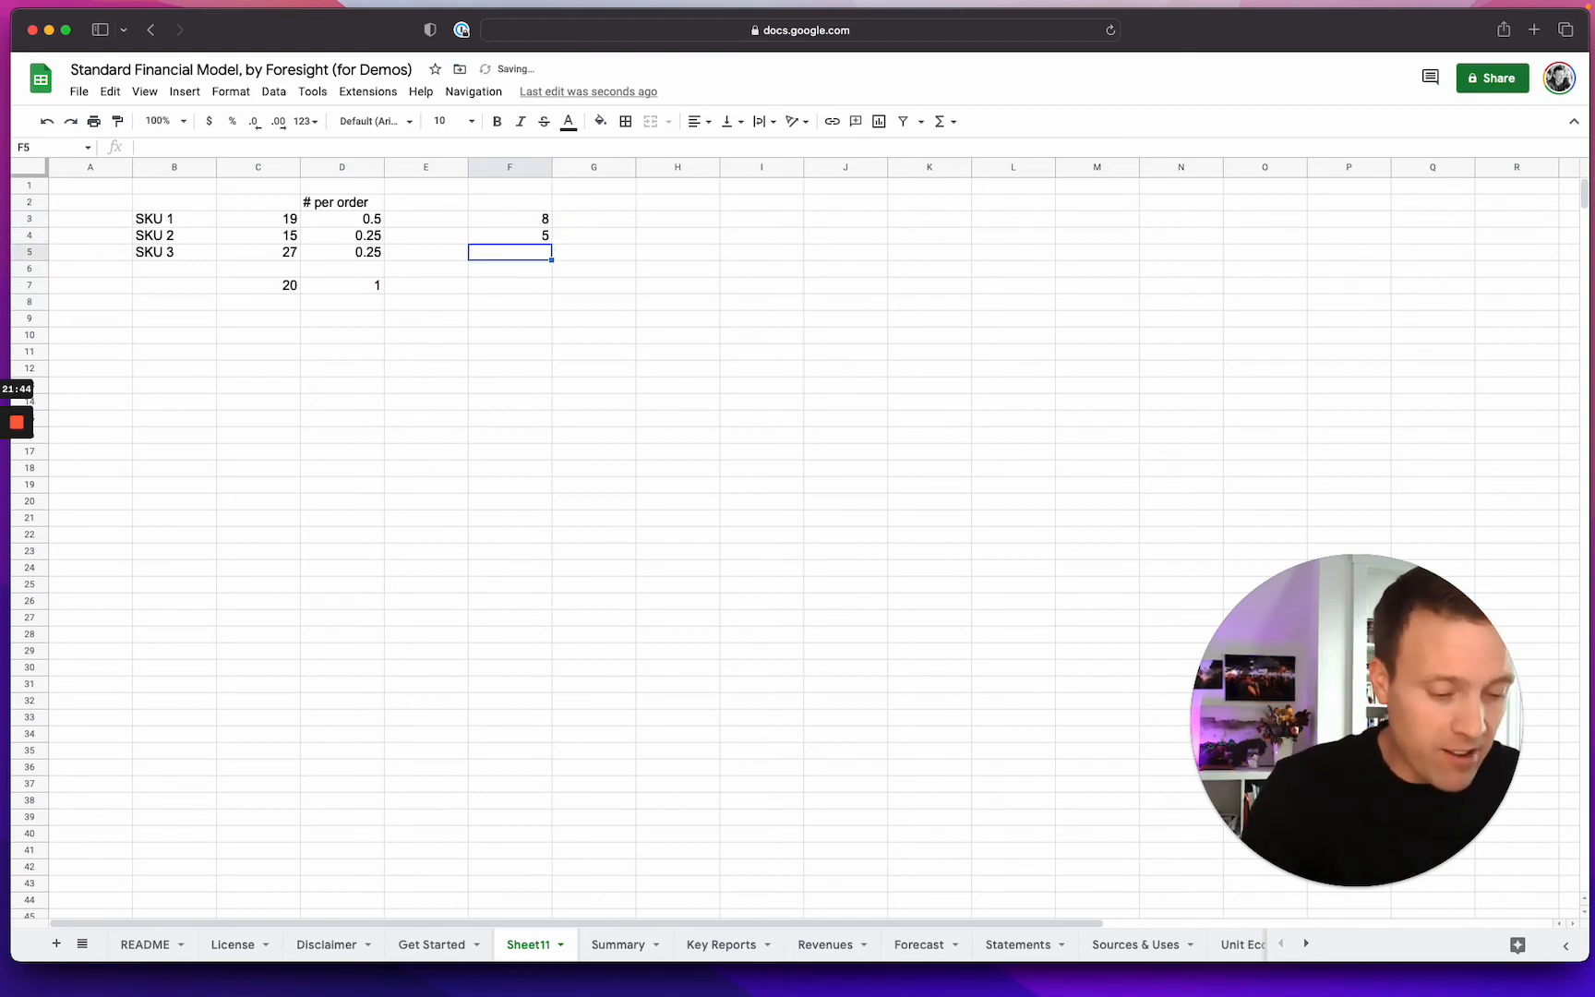
{"action": "type", "text": "18"}
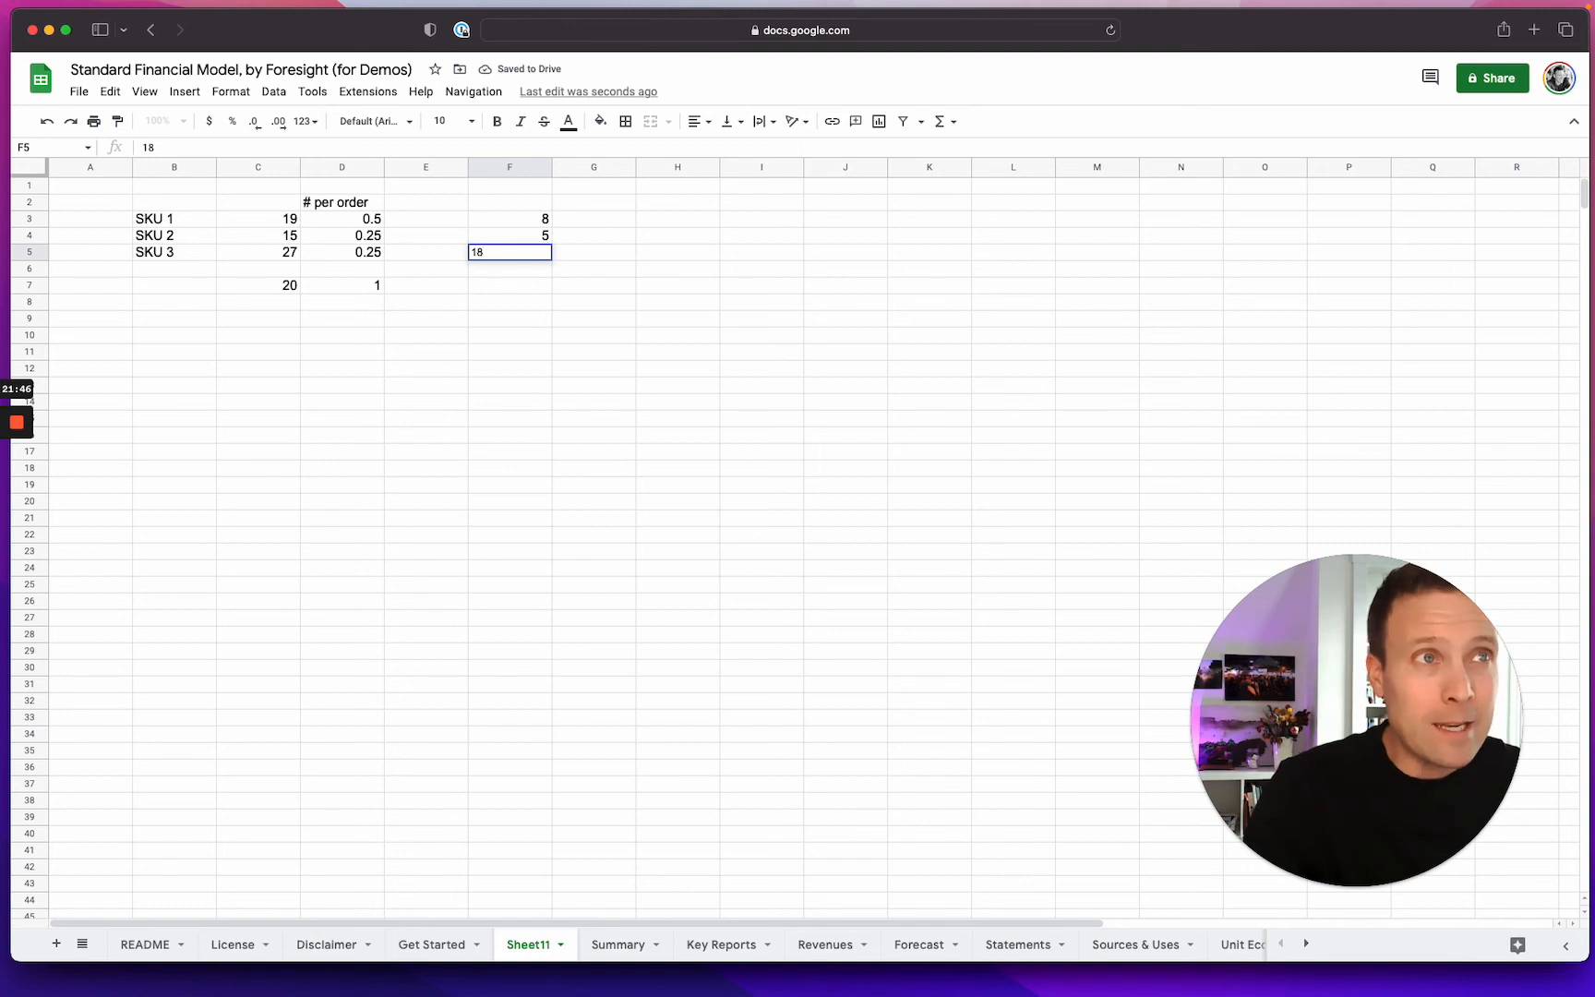
{"action": "key", "text": "Return"}
Step: Link G3 to the number per order in D3 and copy the formula down through G5
{"action": "key", "text": "Up"}
{"action": "key", "text": "Up"}
{"action": "key", "text": "Up"}
{"action": "key", "text": "Right"}
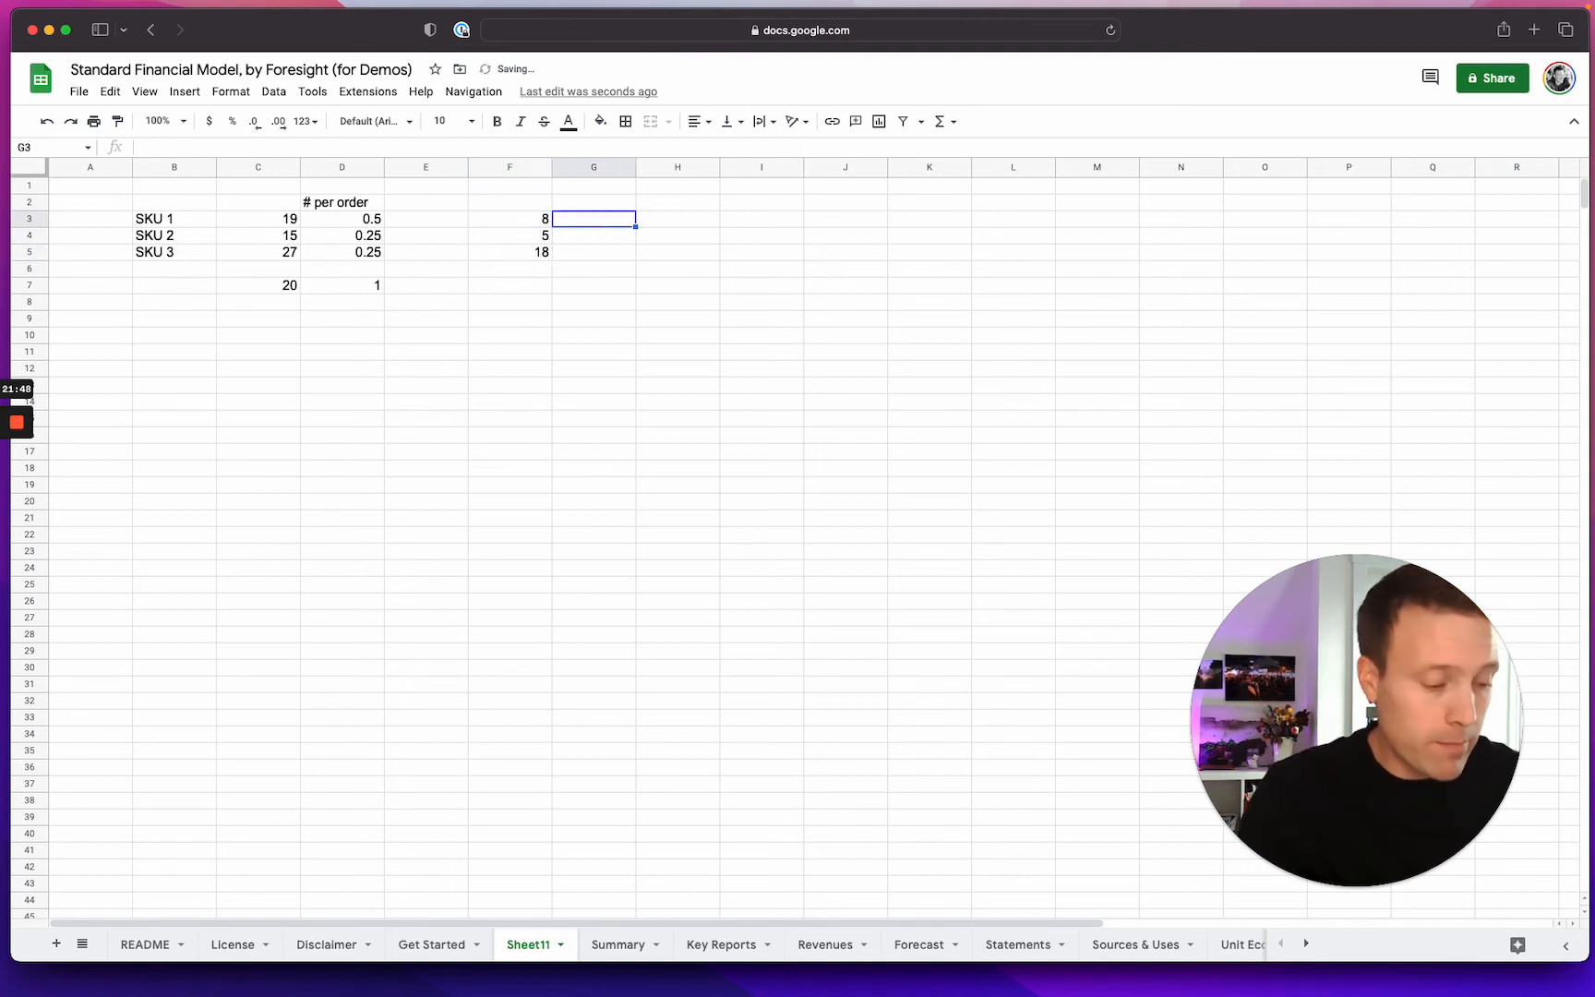
{"action": "type", "text": "="}
{"action": "key", "text": "Left"}
{"action": "key", "text": "Left"}
{"action": "key", "text": "Left"}
{"action": "key", "text": "Return"}
{"action": "key", "text": "Up"}
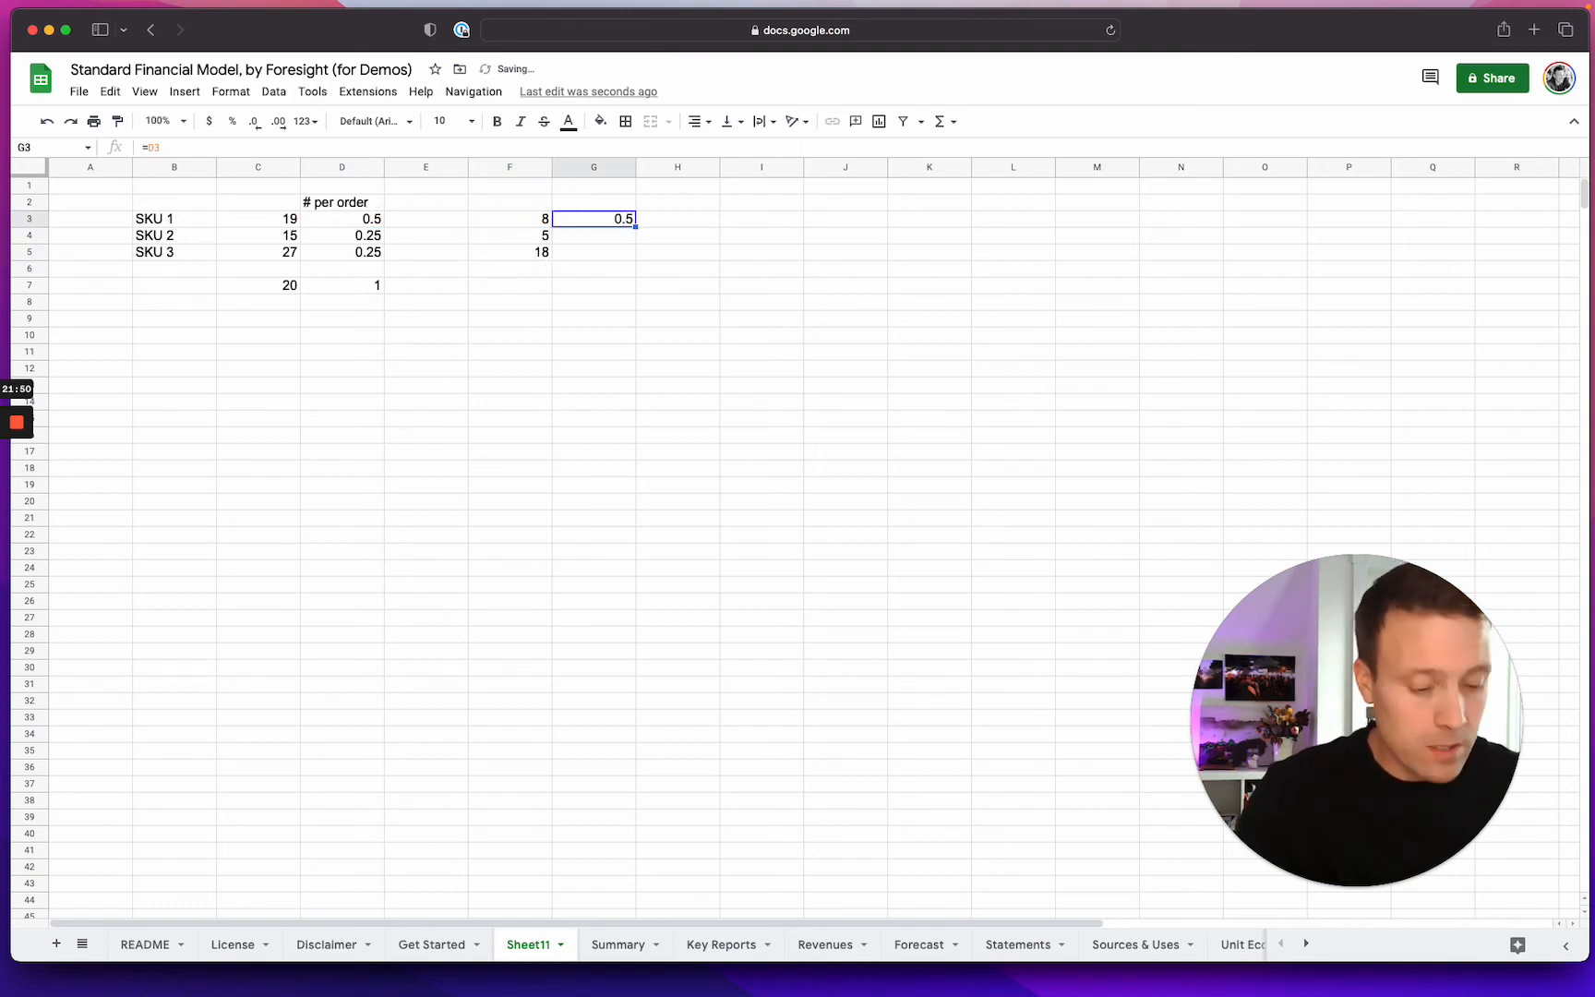
{"action": "key", "text": "ctrl+c"}
{"action": "key", "text": "shift+Down"}
{"action": "key", "text": "shift+Down"}
{"action": "key", "text": "ctrl+v"}
Step: Copy the sumproduct and sum formulas in C7:D7 to F7:G7 to calculate the weighted average cost per order
{"action": "key", "text": "Down"}
{"action": "key", "text": "Down"}
{"action": "key", "text": "Left"}
{"action": "key", "text": "Left"}
{"action": "key", "text": "Left"}
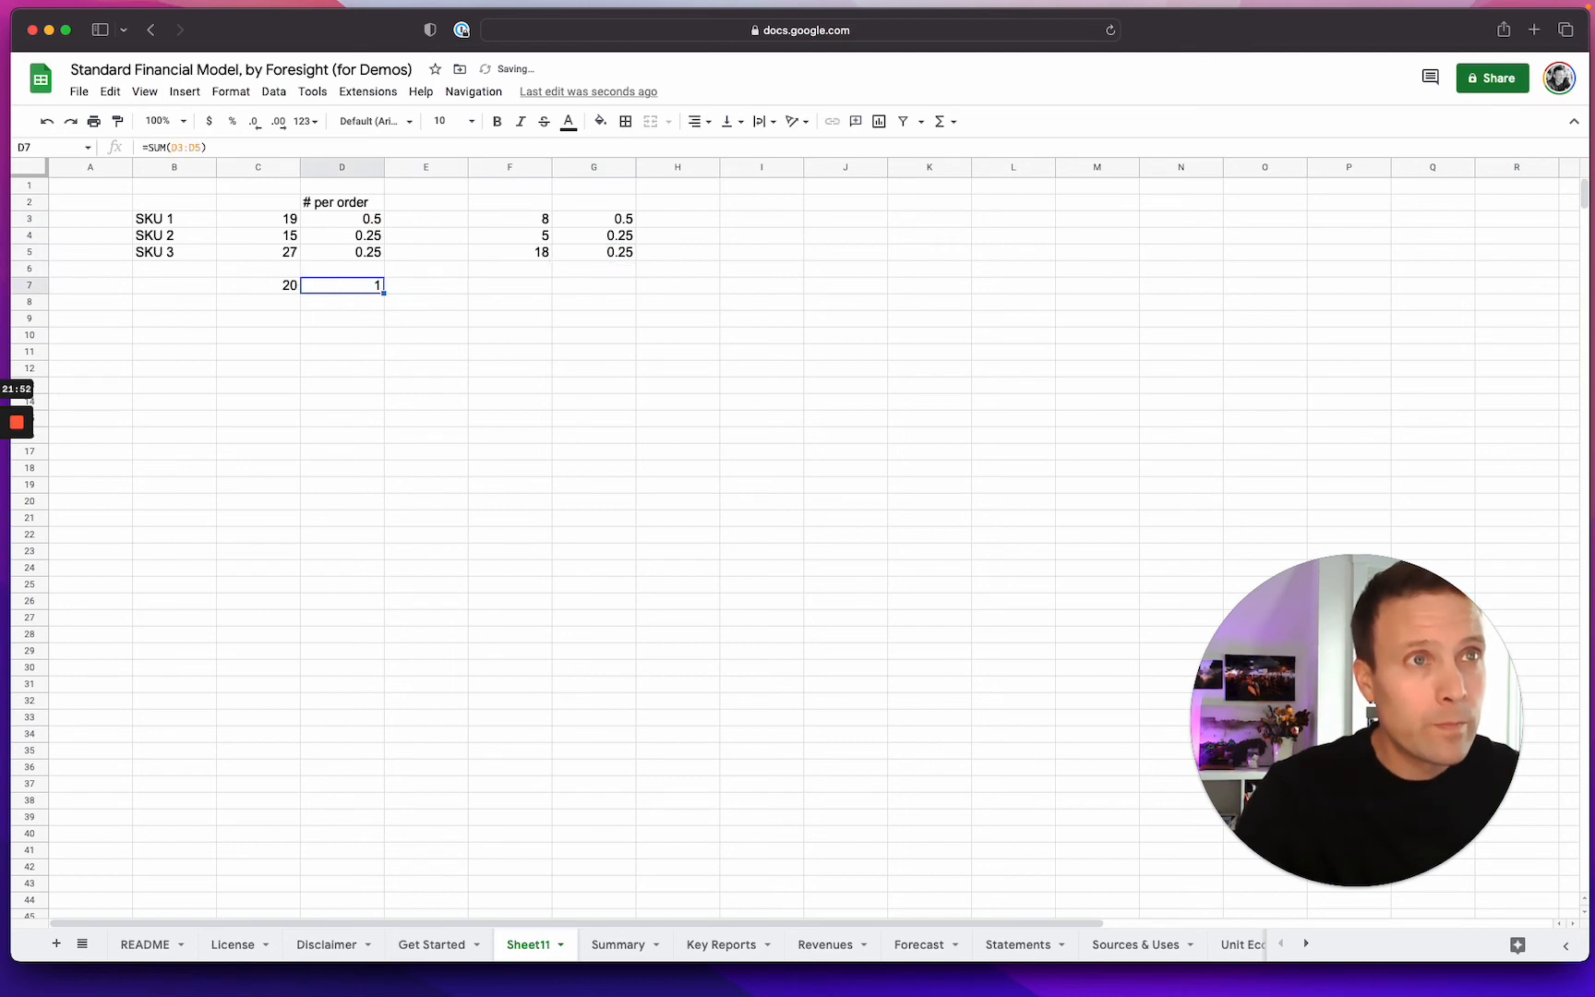
{"action": "key", "text": "shift+Left"}
{"action": "key", "text": "ctrl+c"}
{"action": "key", "text": "Right"}
{"action": "key", "text": "Right"}
{"action": "key", "text": "ctrl+v"}
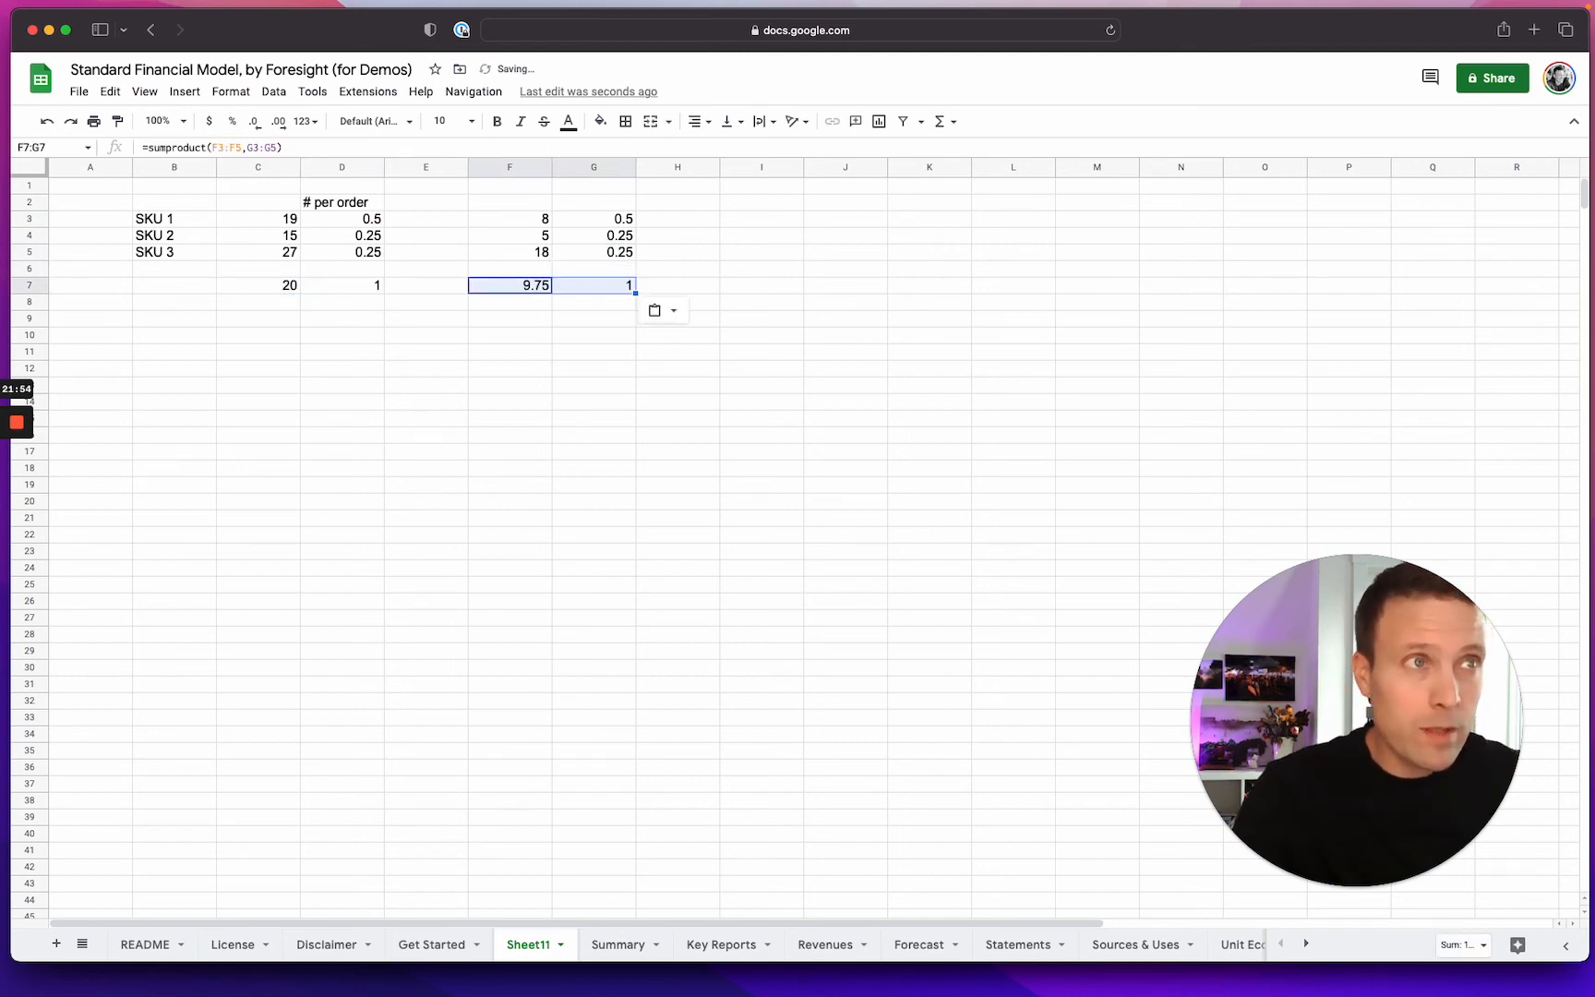
{"action": "left_click", "coordinate": [531, 287]}
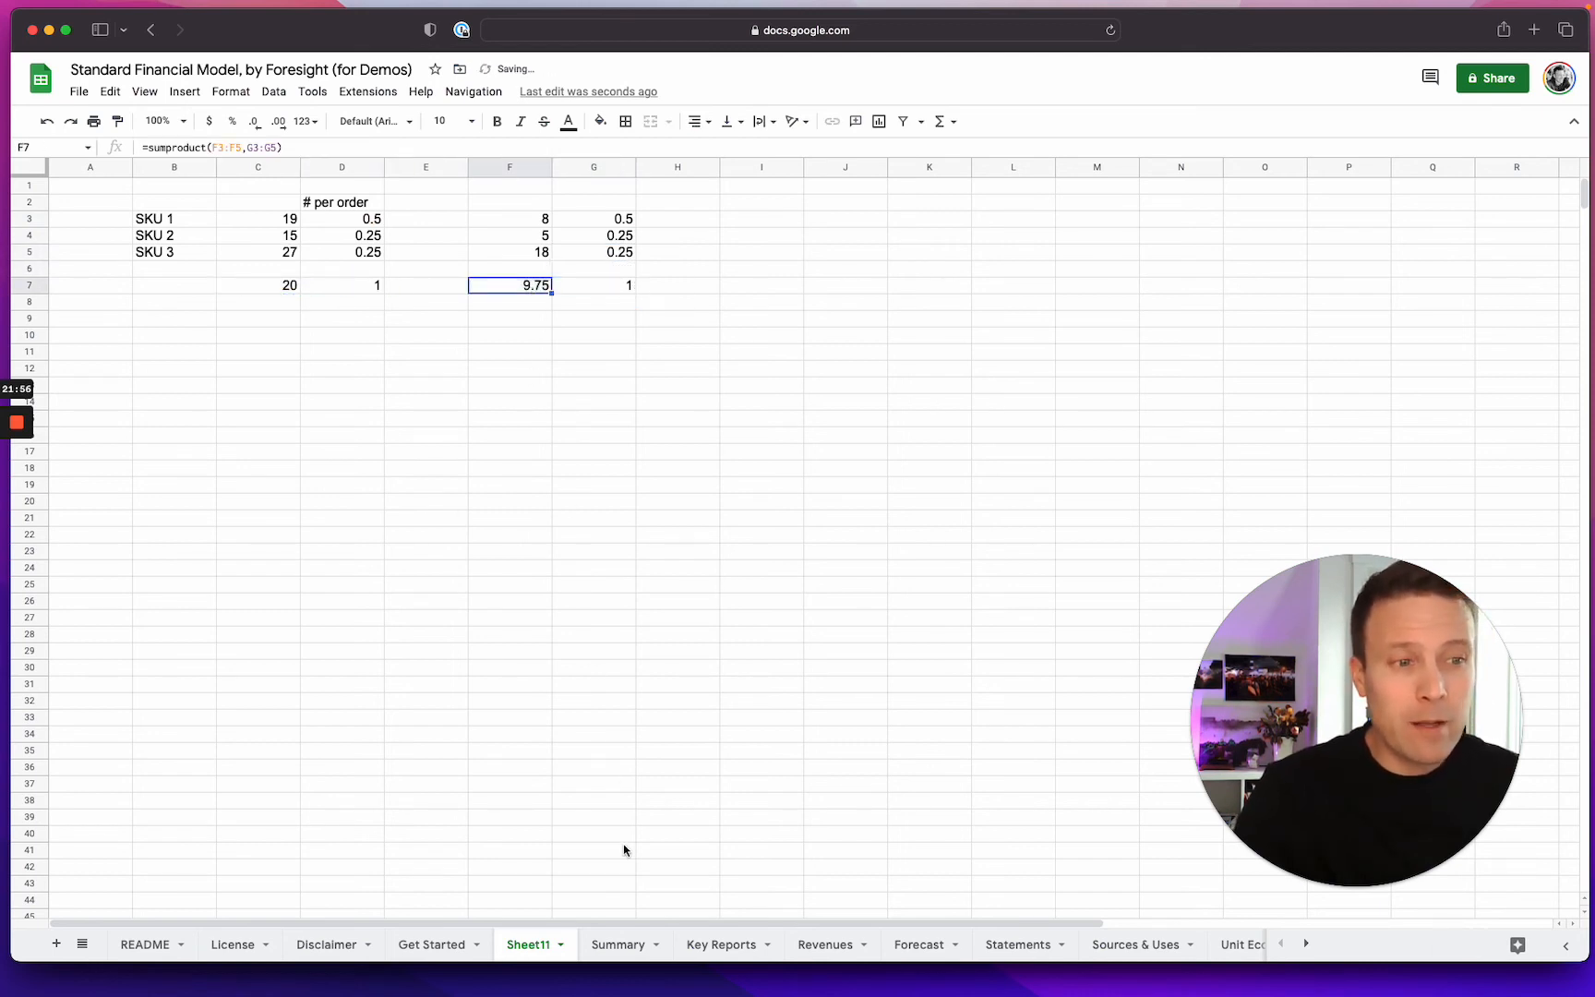
Step: Review the Forecast sheet's Product Costs initial value and the unused lines' names, assumptions and monthly formulas from row 30 down
{"action": "left_click", "coordinate": [918, 944]}
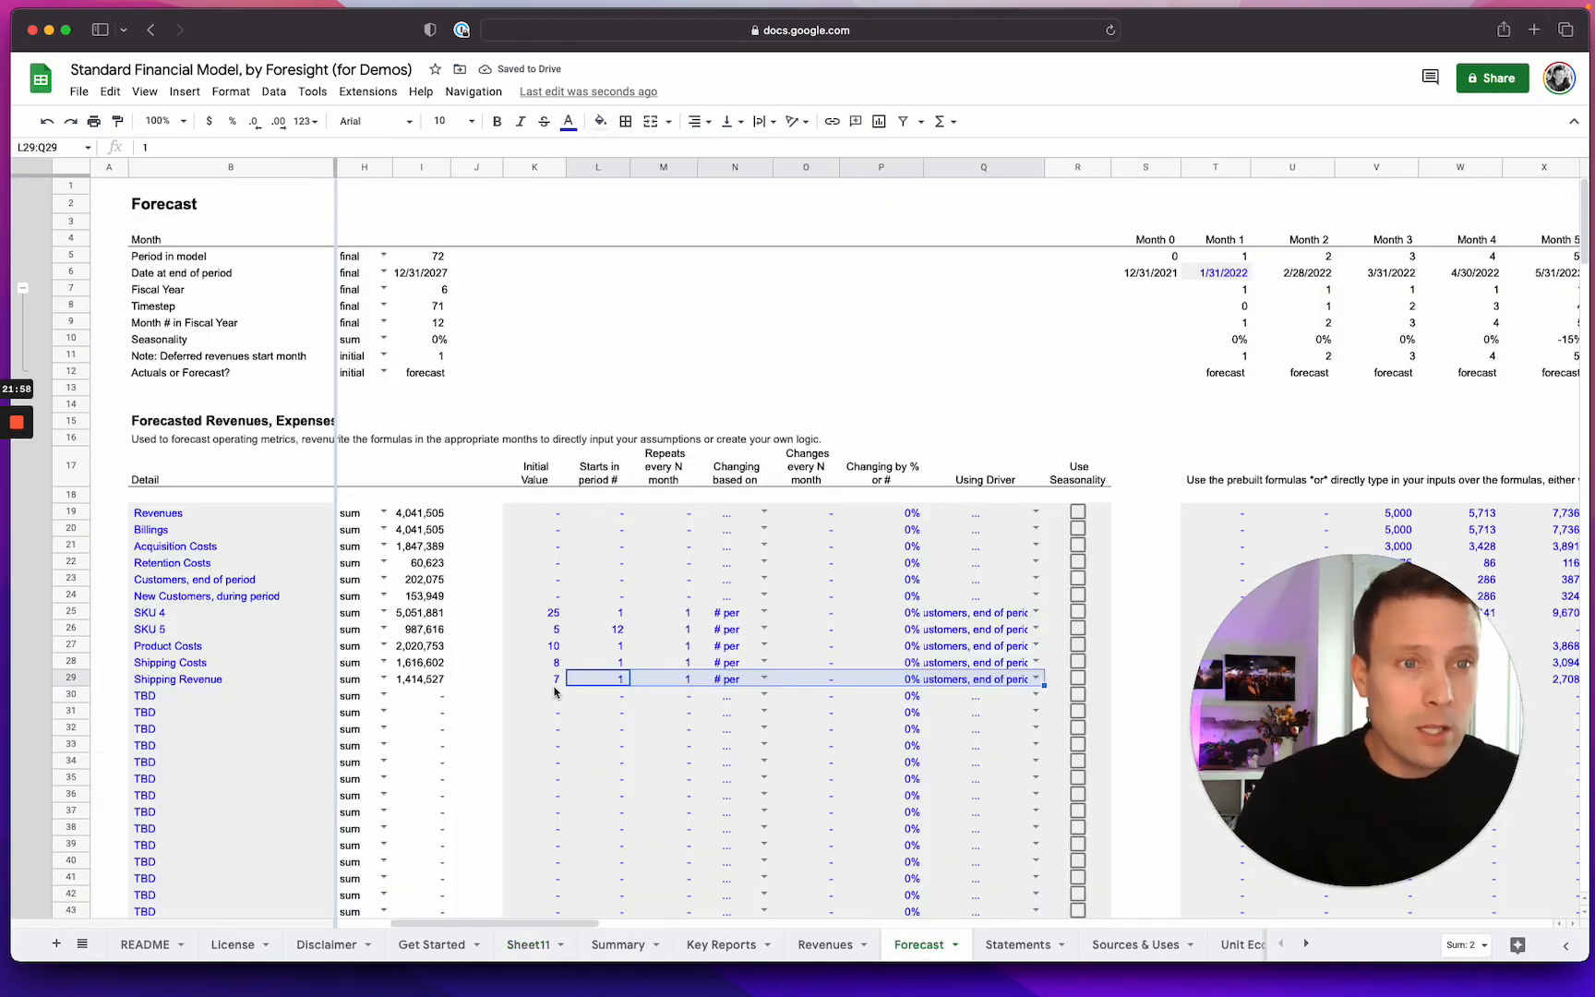
{"action": "left_click", "coordinate": [561, 650]}
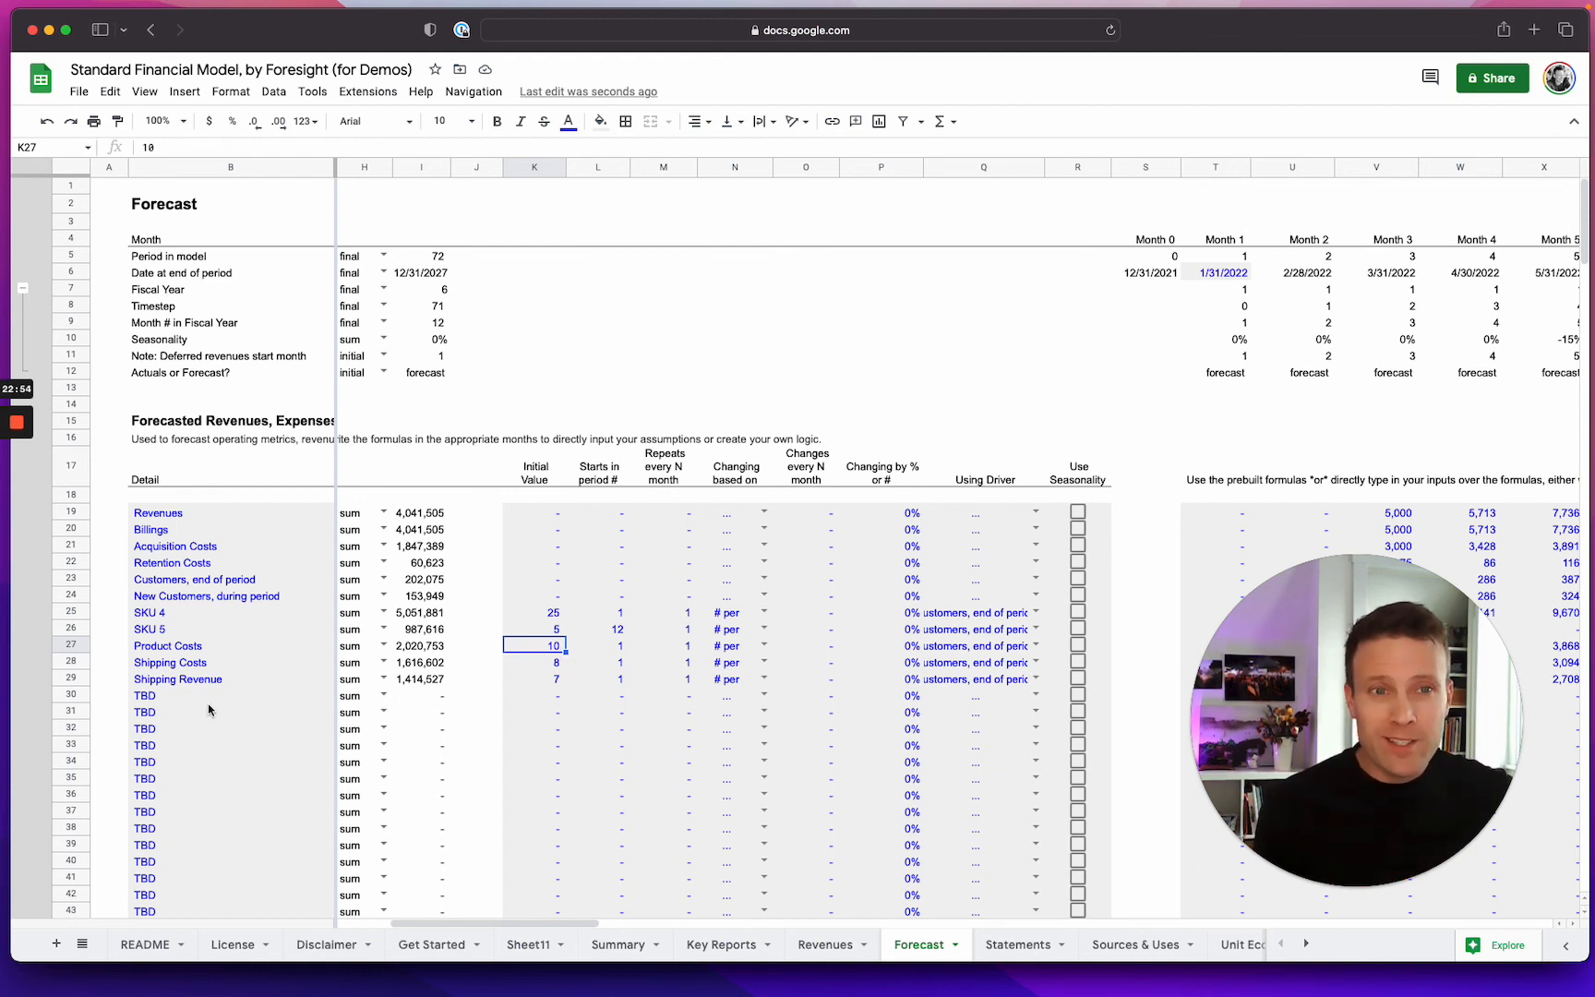
{"action": "left_click_drag", "start_coordinate": [207, 698], "coordinate": [208, 754]}
{"action": "scroll", "coordinate": [785, 697], "scroll_direction": "right", "scroll_amount": 8}
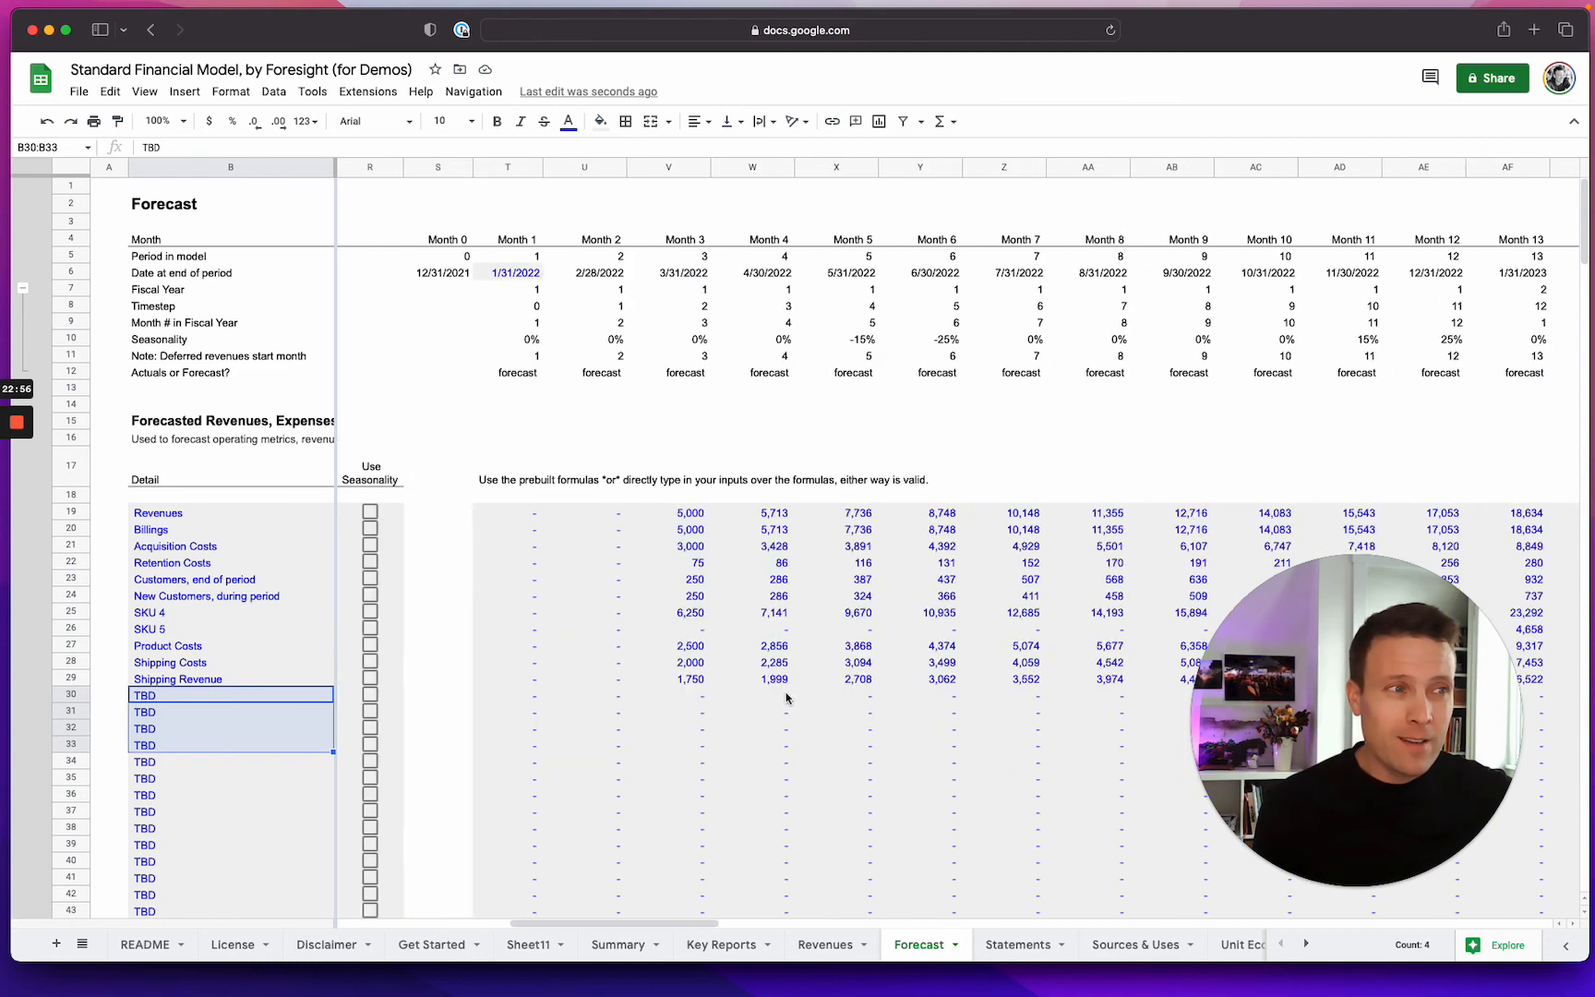
{"action": "scroll", "coordinate": [494, 720], "scroll_direction": "left", "scroll_amount": 8}
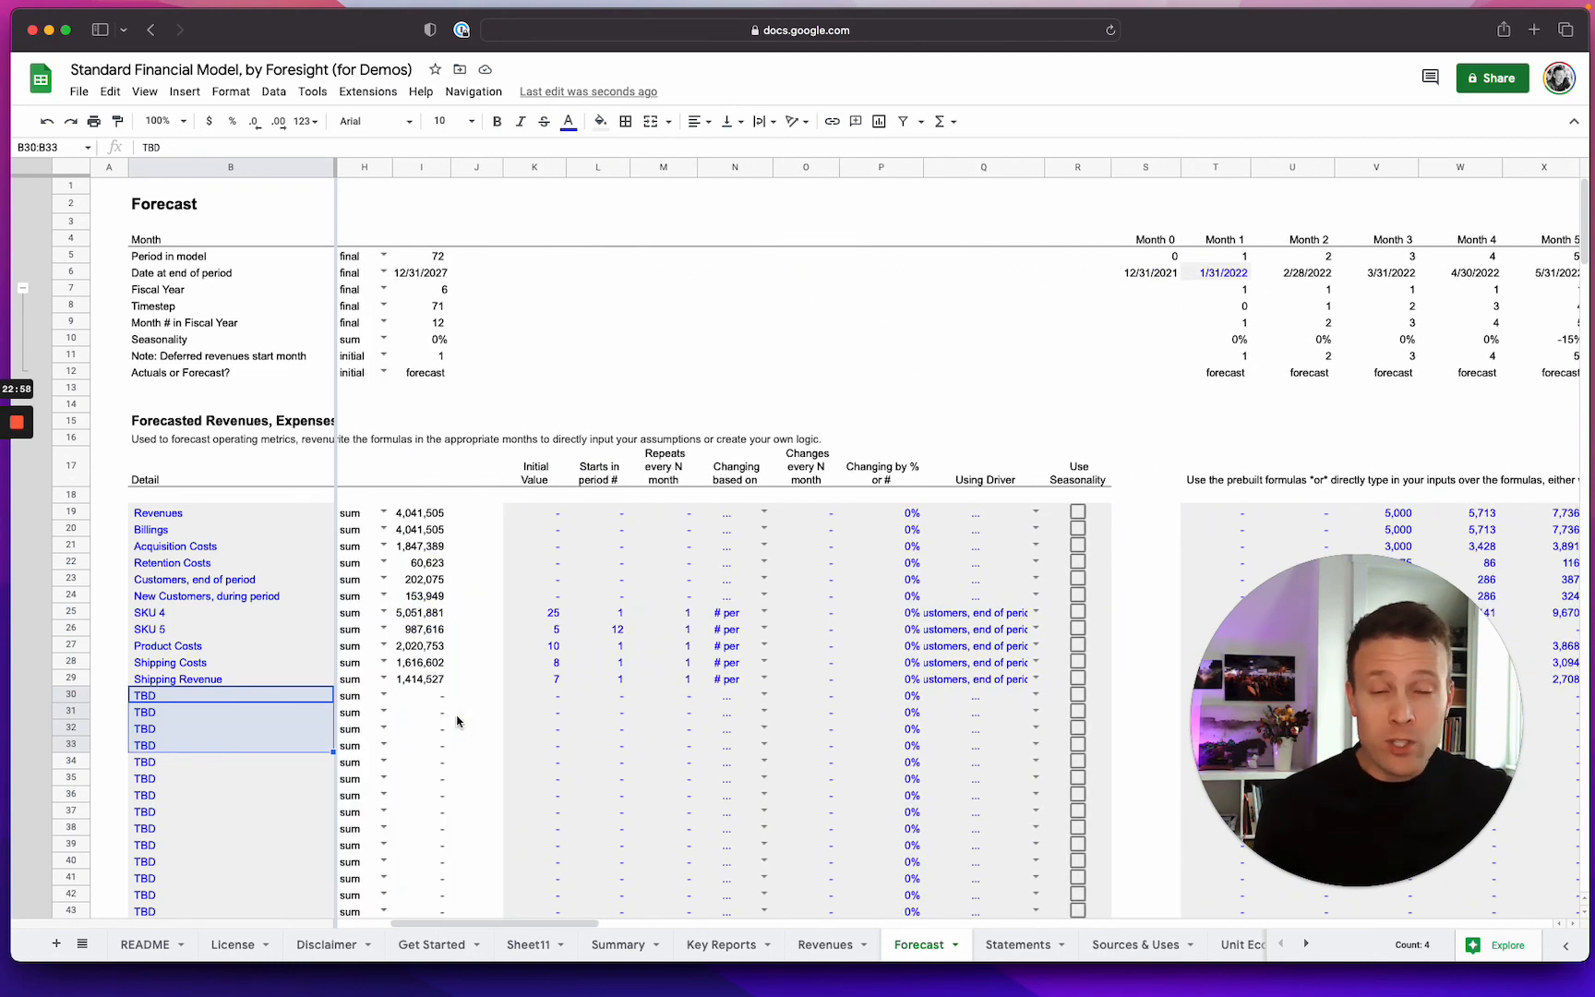
{"action": "scroll", "coordinate": [456, 720], "scroll_direction": "right", "scroll_amount": 2}
{"action": "left_click_drag", "start_coordinate": [420, 712], "coordinate": [1002, 778]}
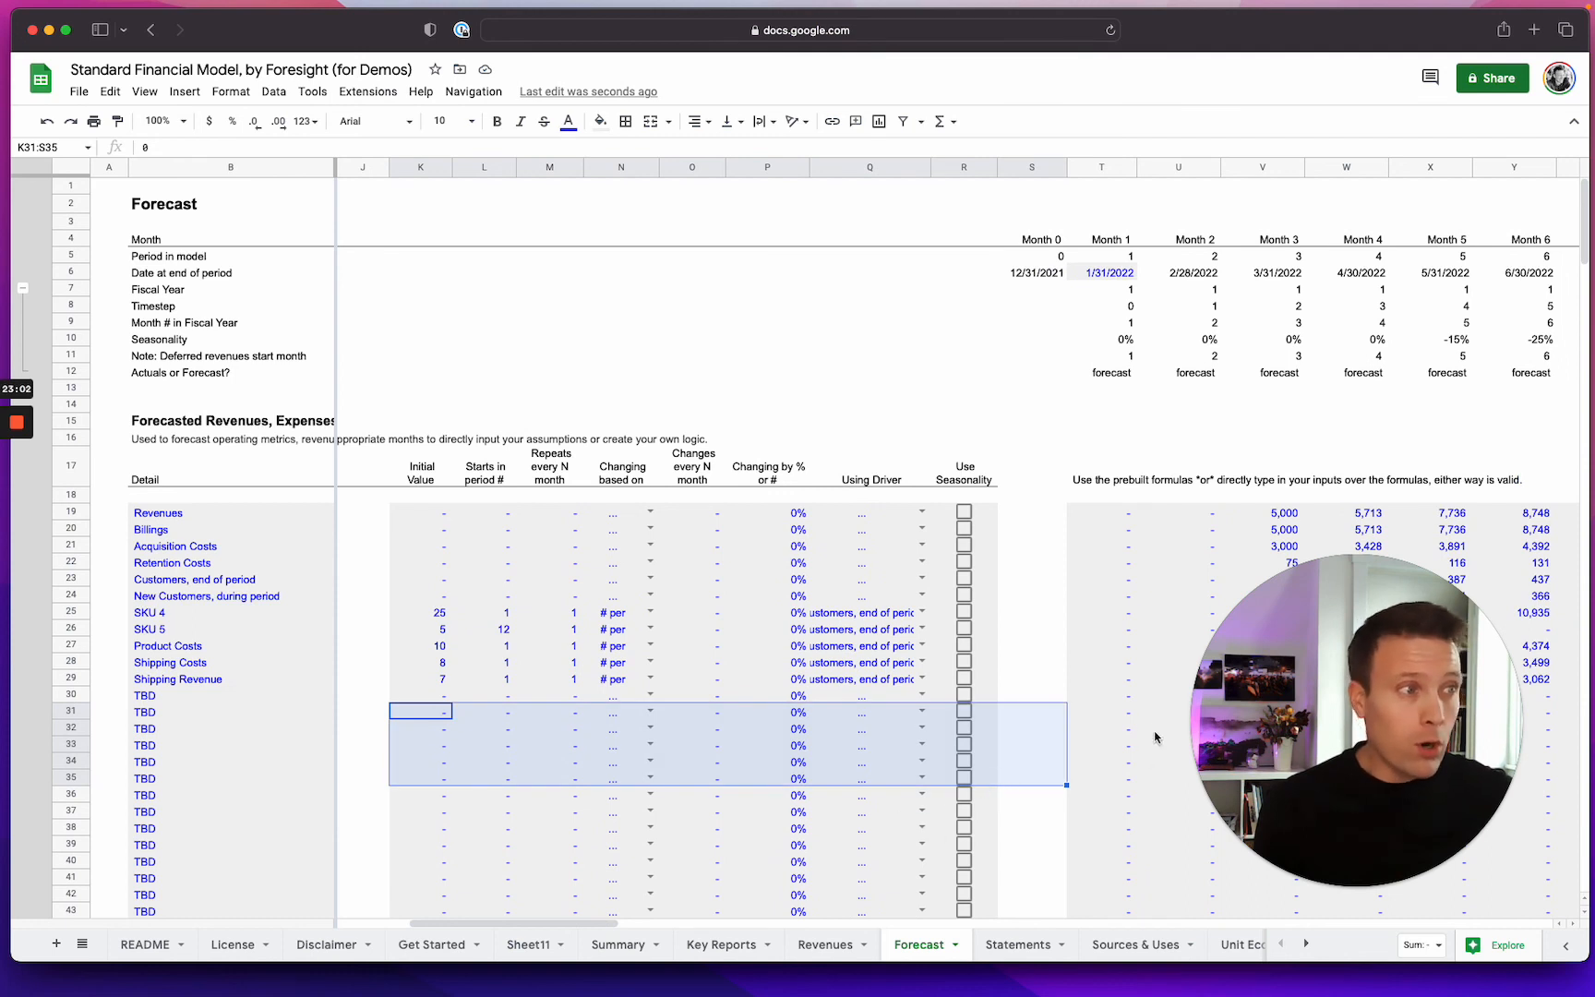
{"action": "left_click", "coordinate": [1115, 713]}
{"action": "left_click_drag", "start_coordinate": [1115, 713], "coordinate": [1347, 746]}
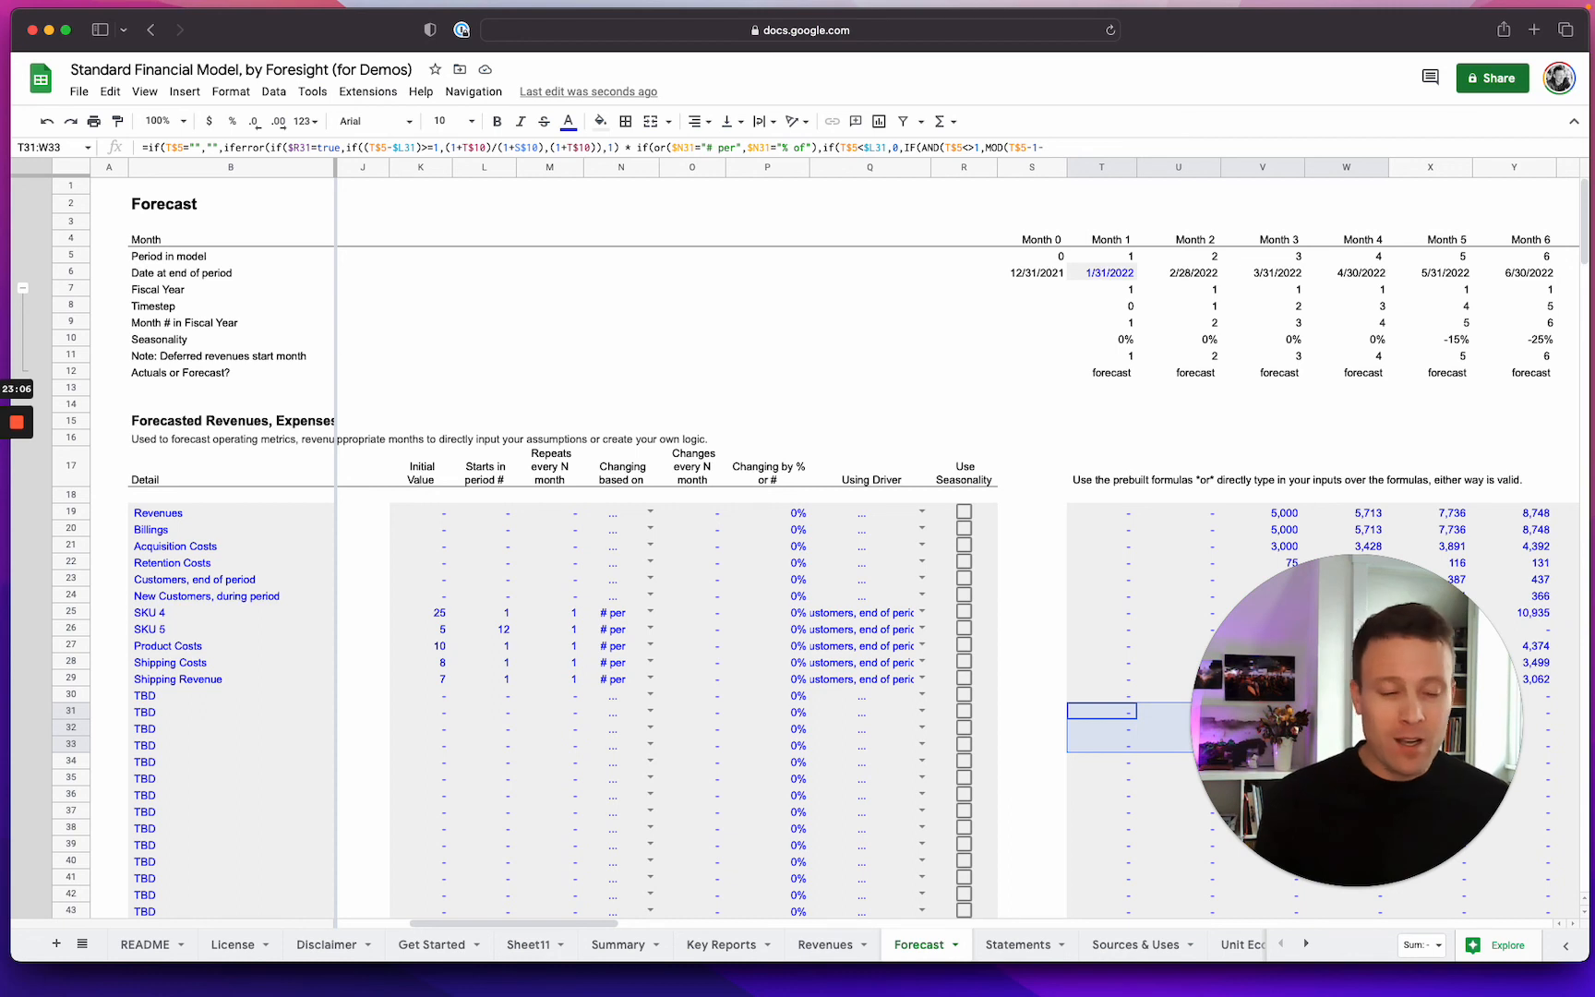